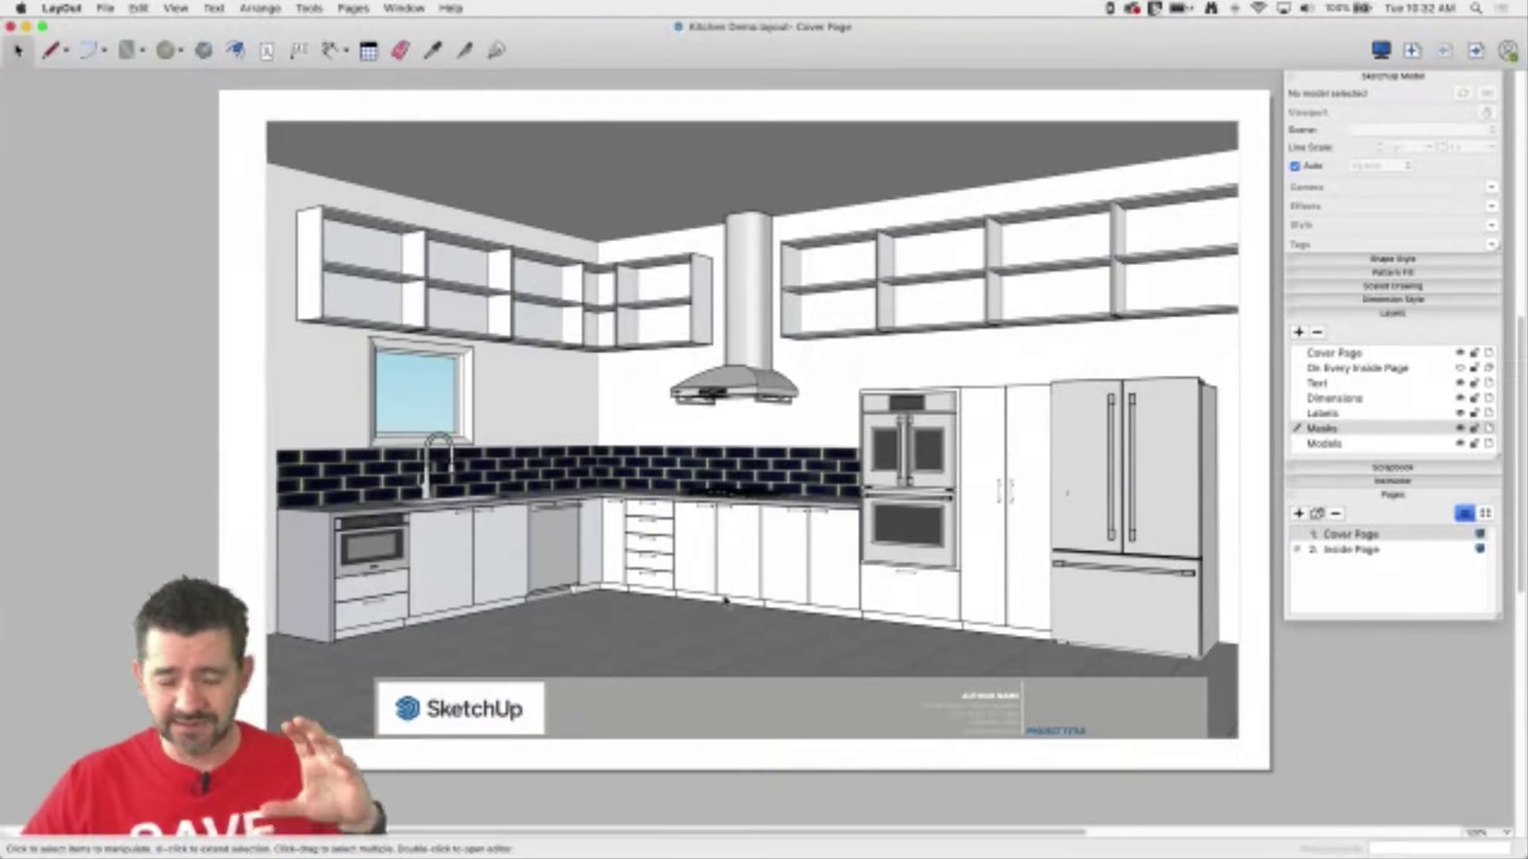
- Create a new document from the custom Kitchen Demo - Template
left_click(1345, 549)
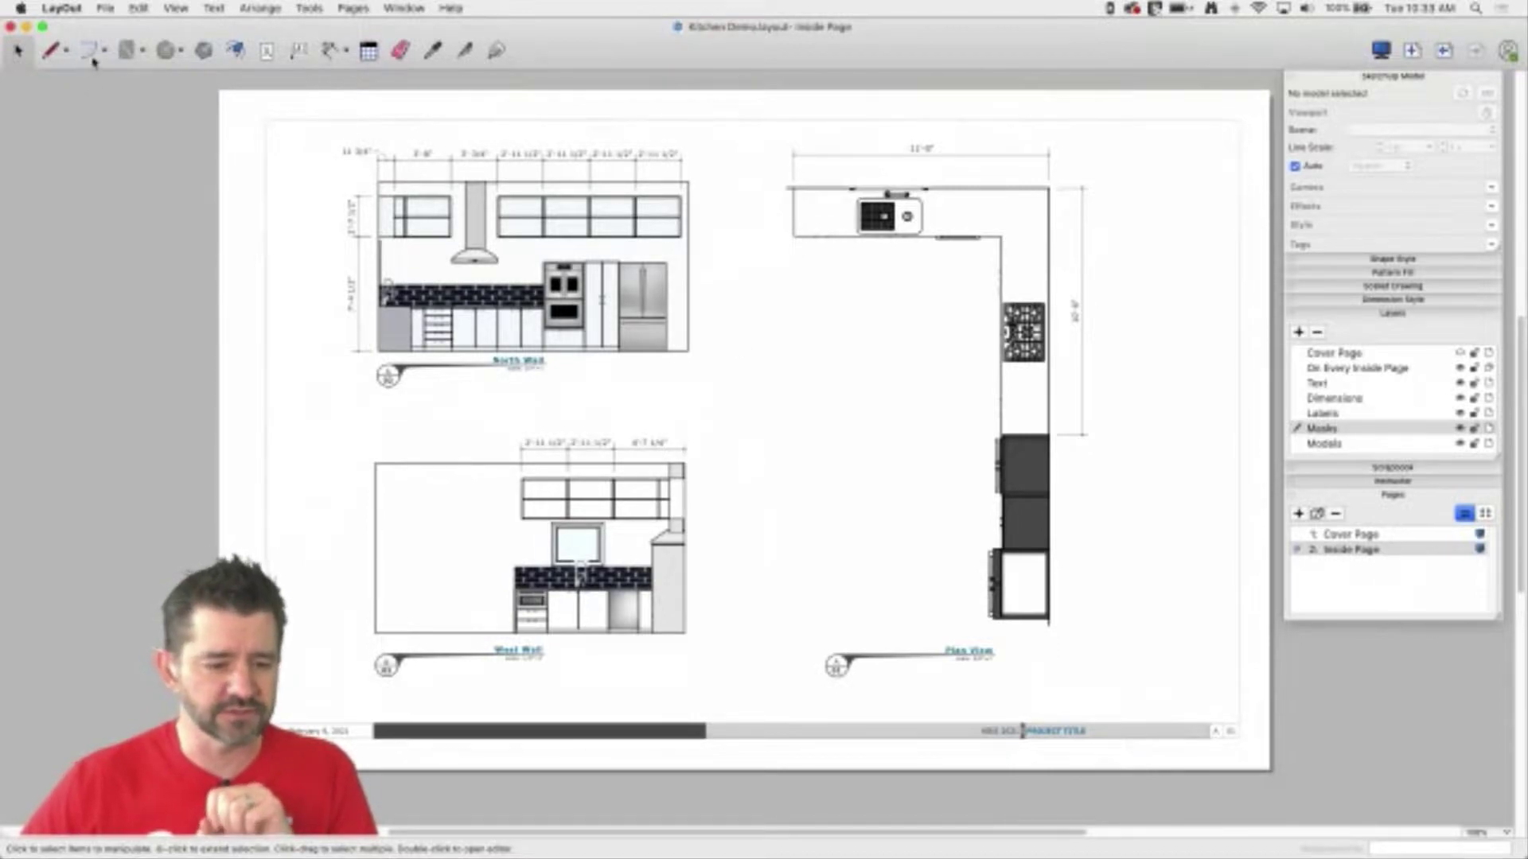
left_click(105, 8)
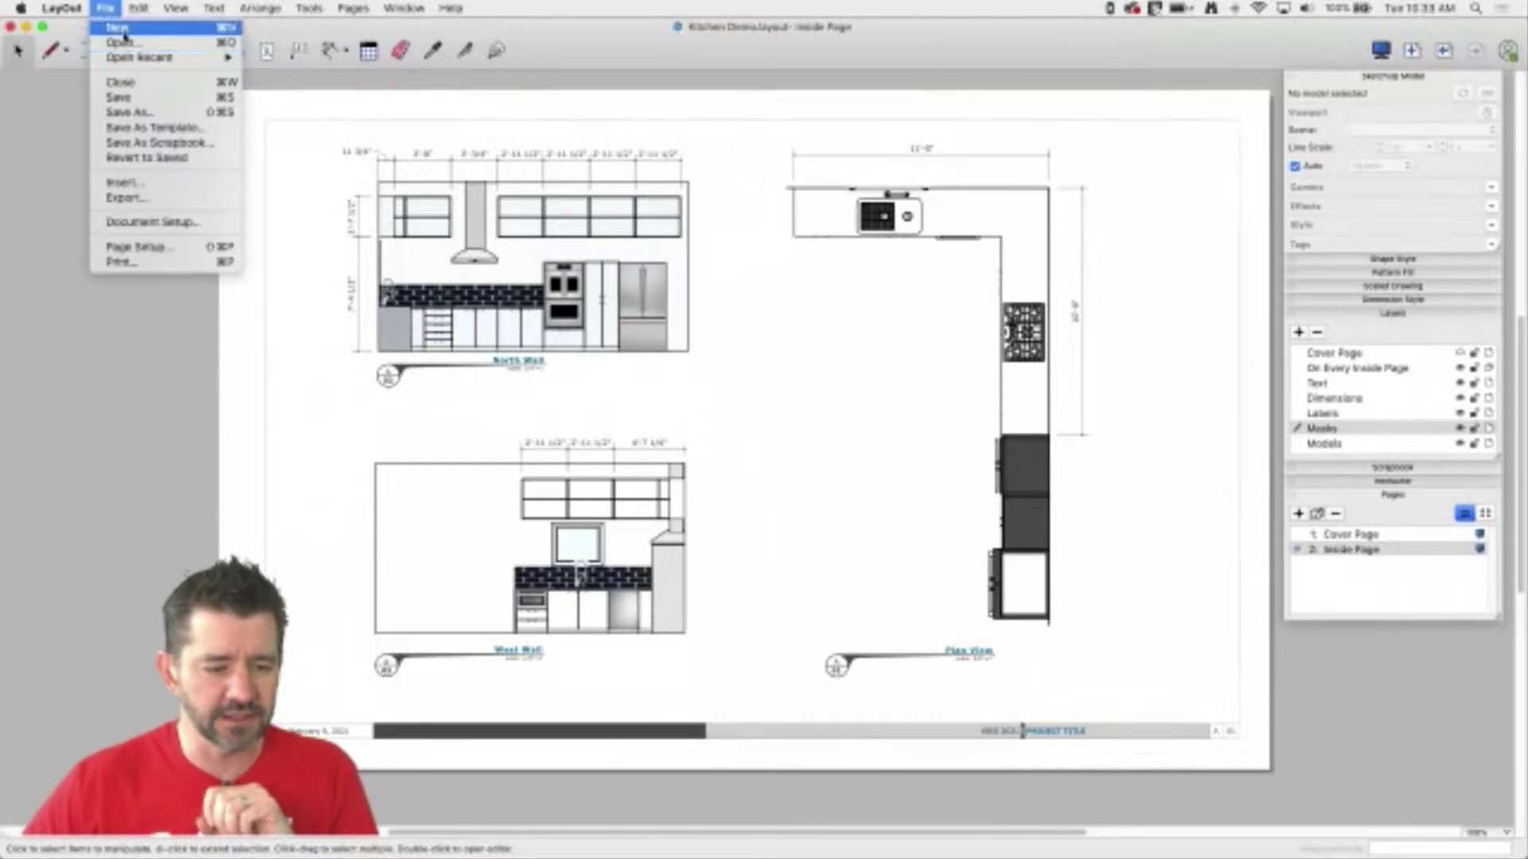
left_click(123, 32)
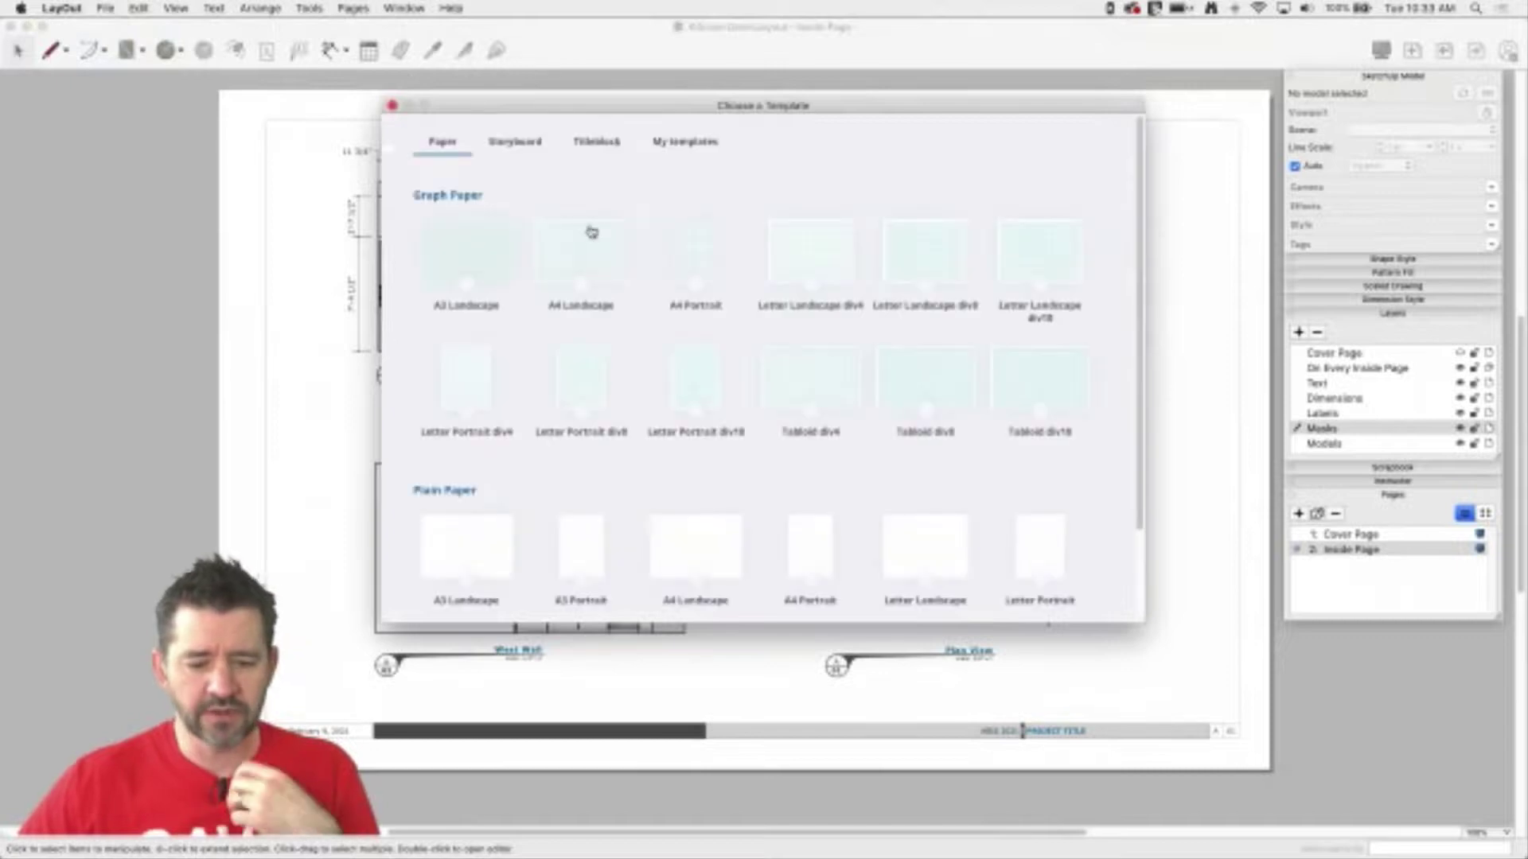
scroll(653, 398, "down", 2)
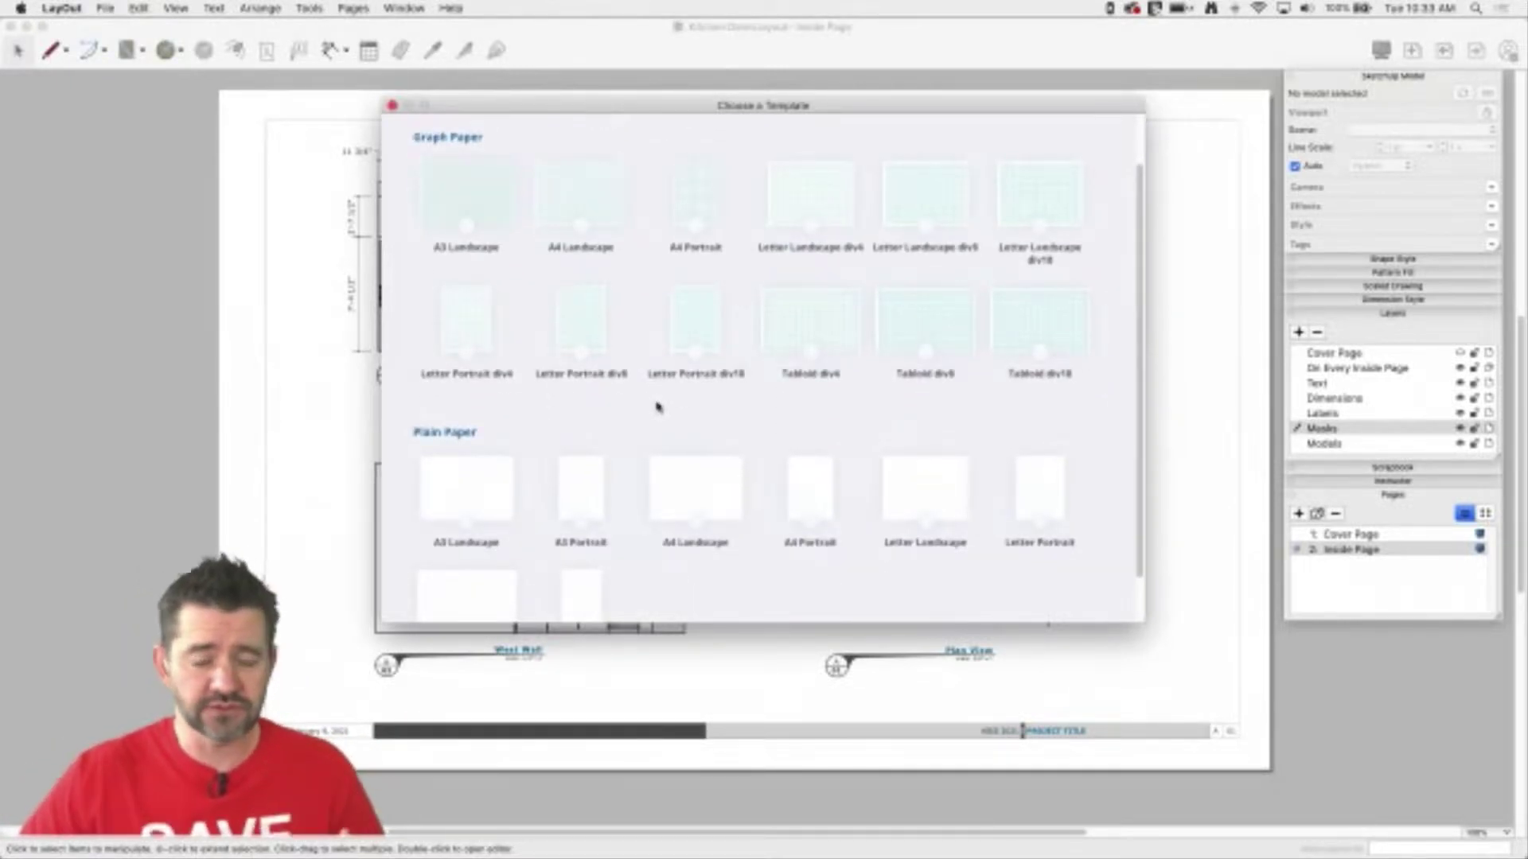
scroll(581, 350, "up", 2)
scroll(509, 319, "down", 3)
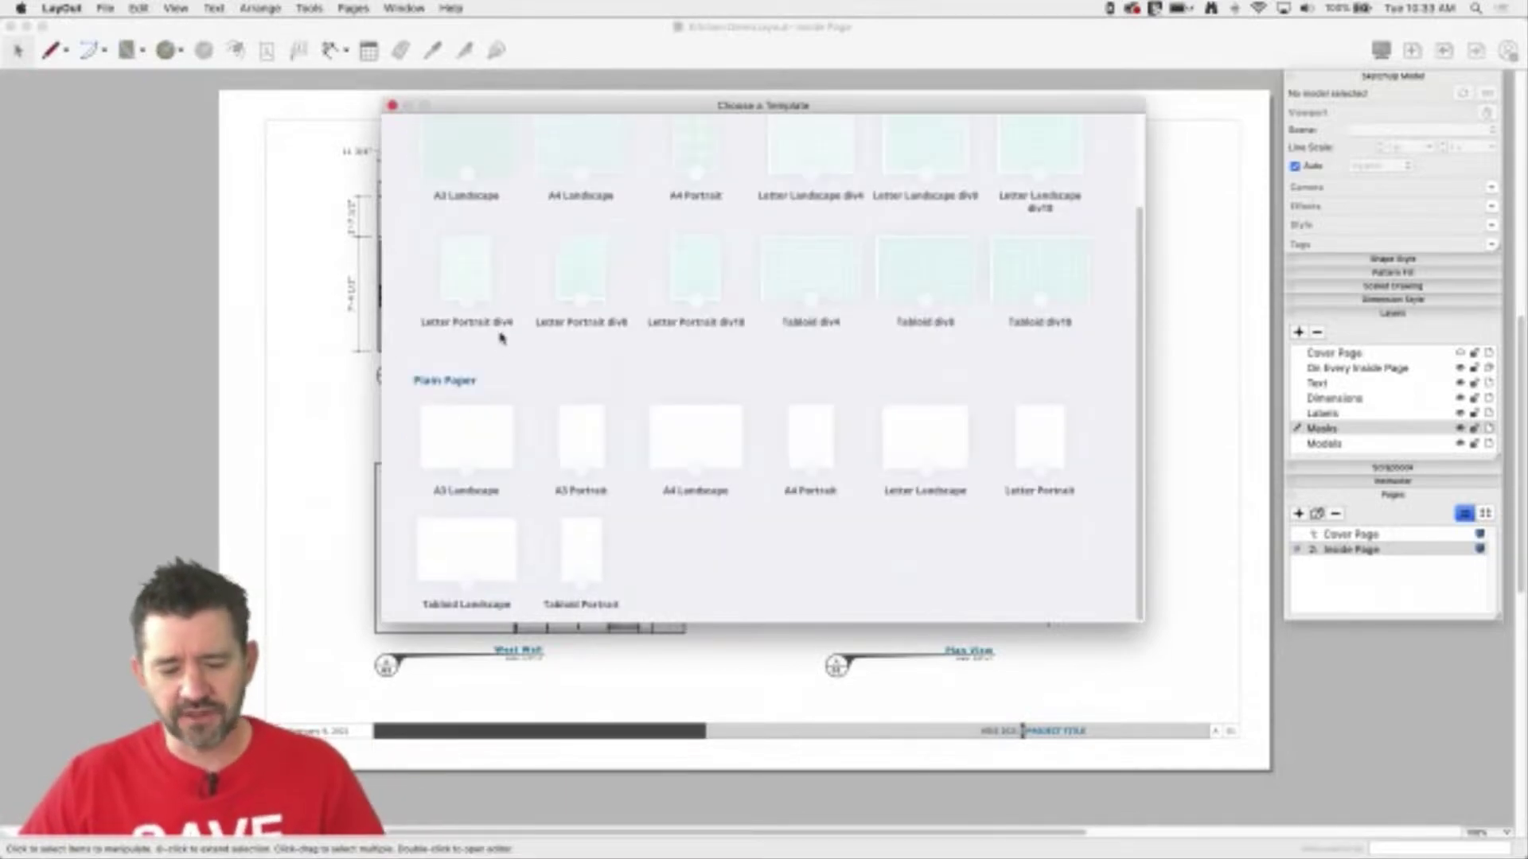
scroll(501, 348, "up", 3)
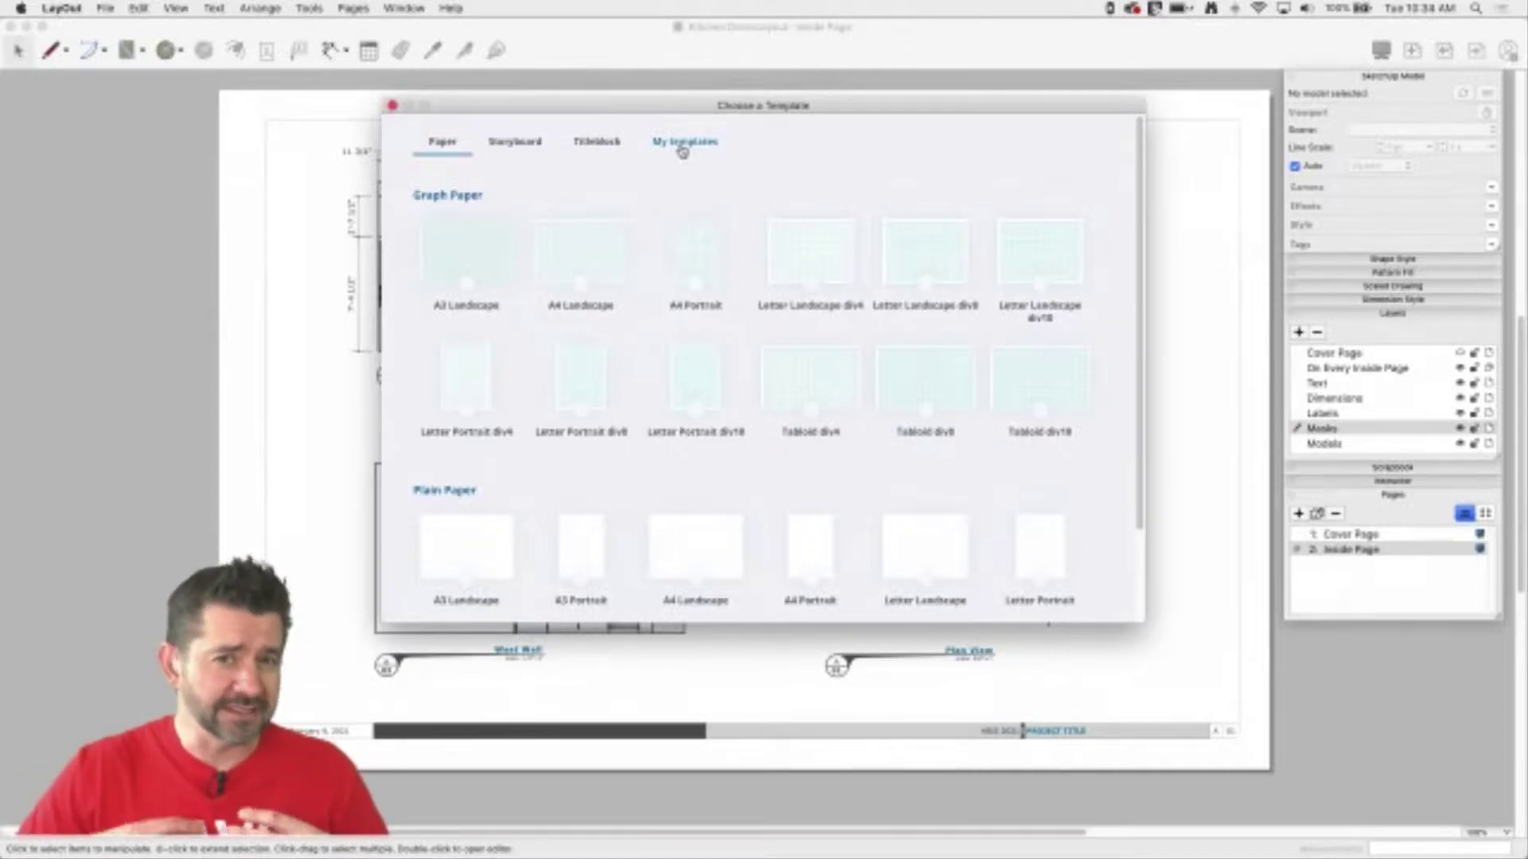
left_click(681, 150)
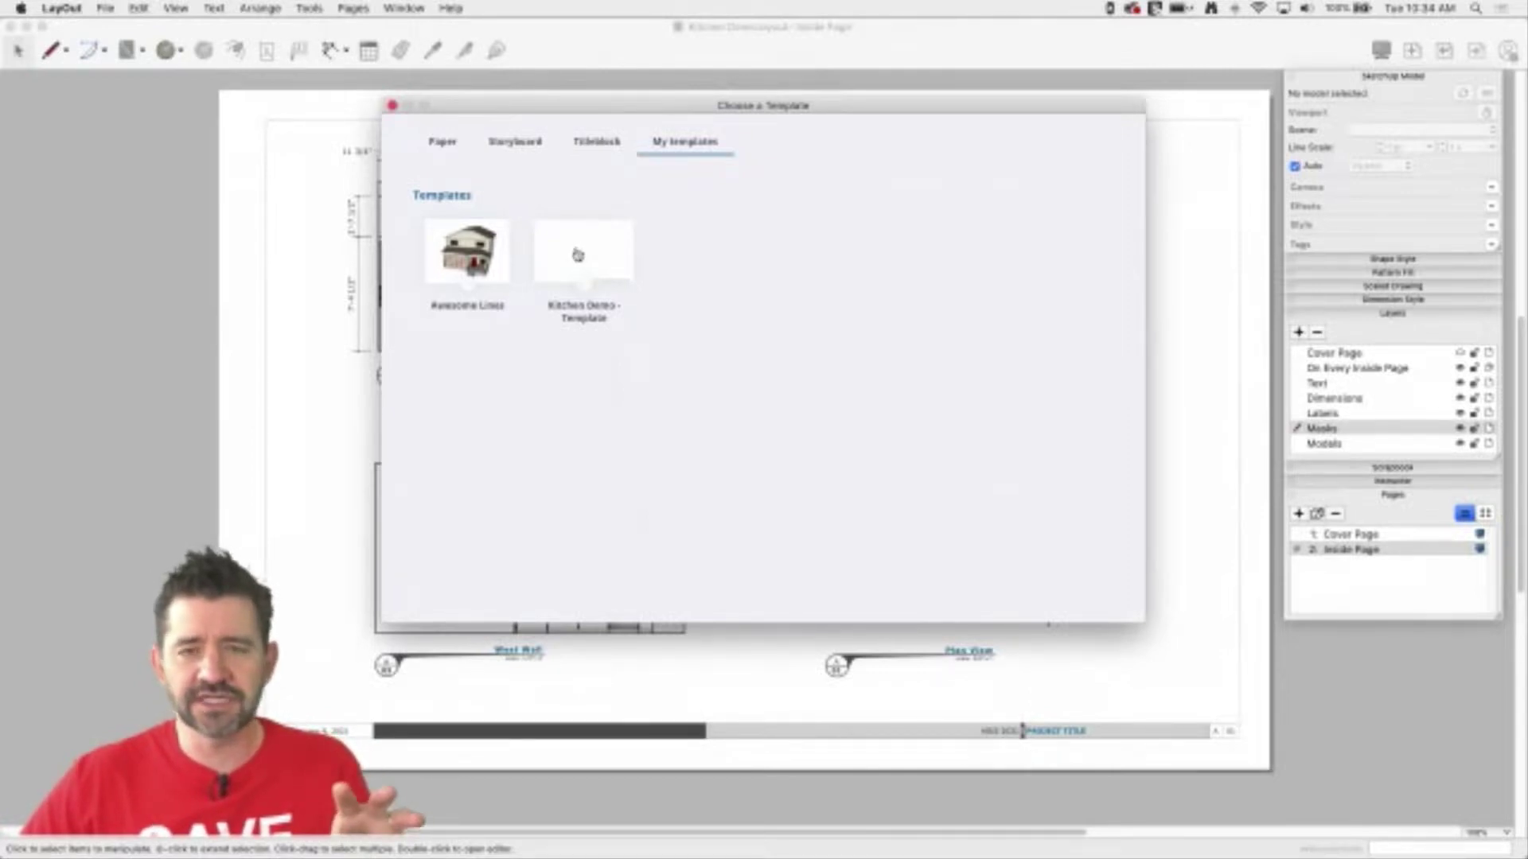
double_click(577, 254)
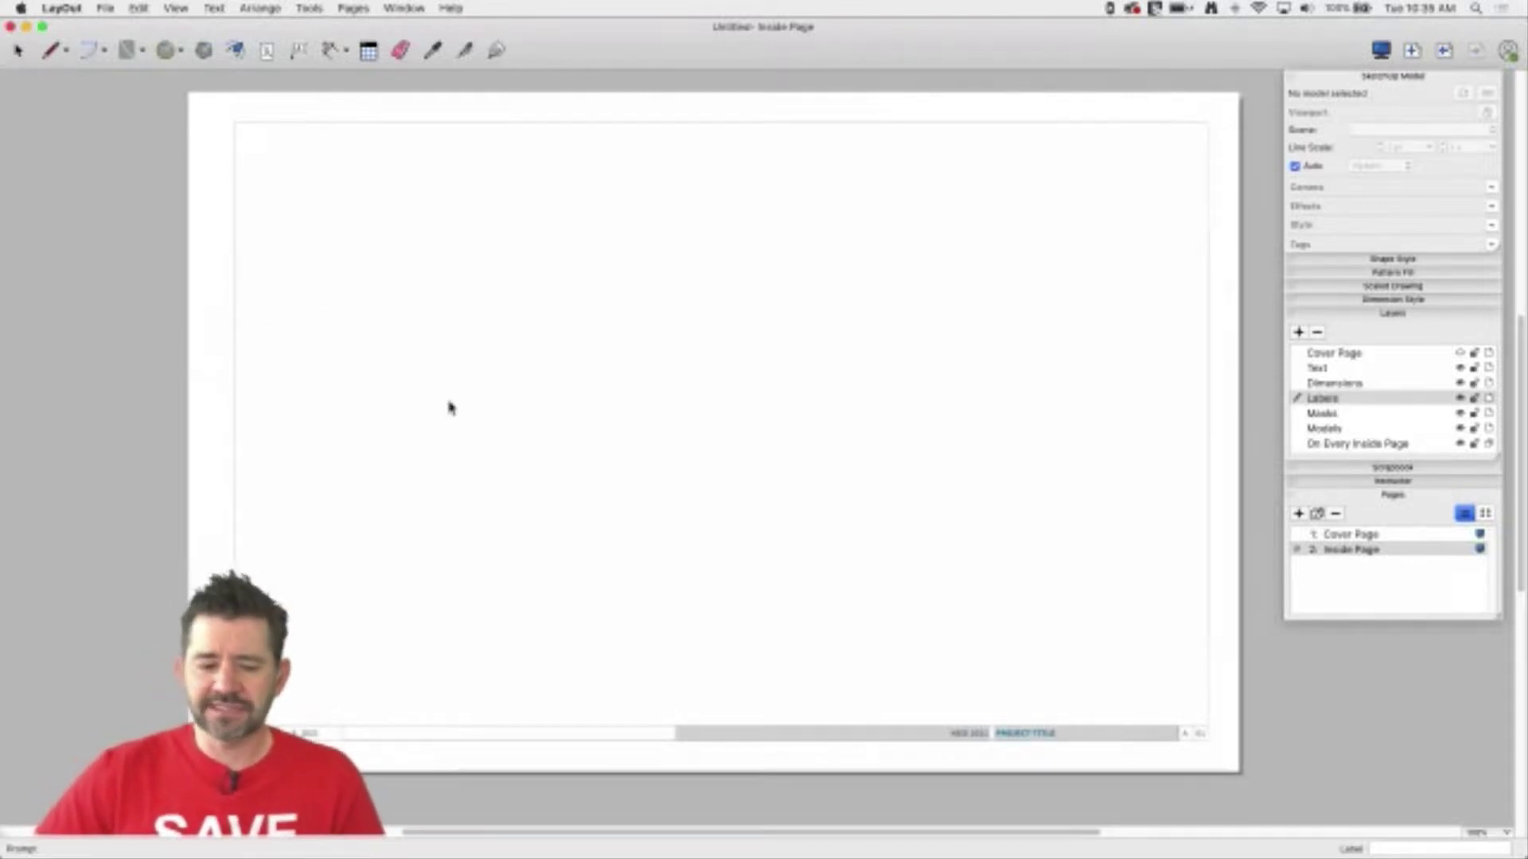
- Compare the Cover Page and Inside Page of the untitled document, including their title blocks
left_click(1356, 535)
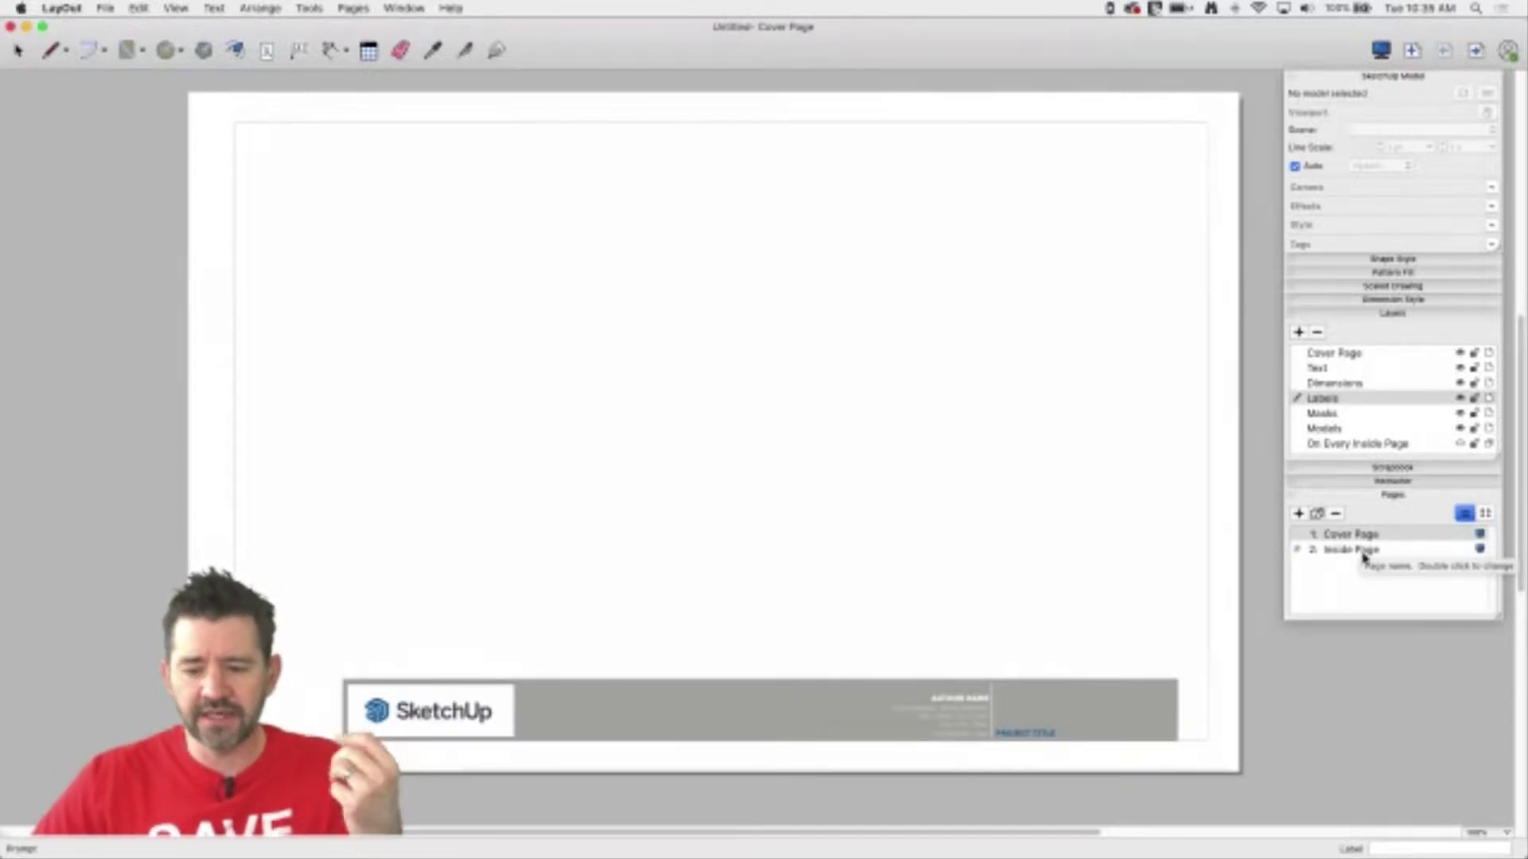
left_click(1364, 551)
key("Up")
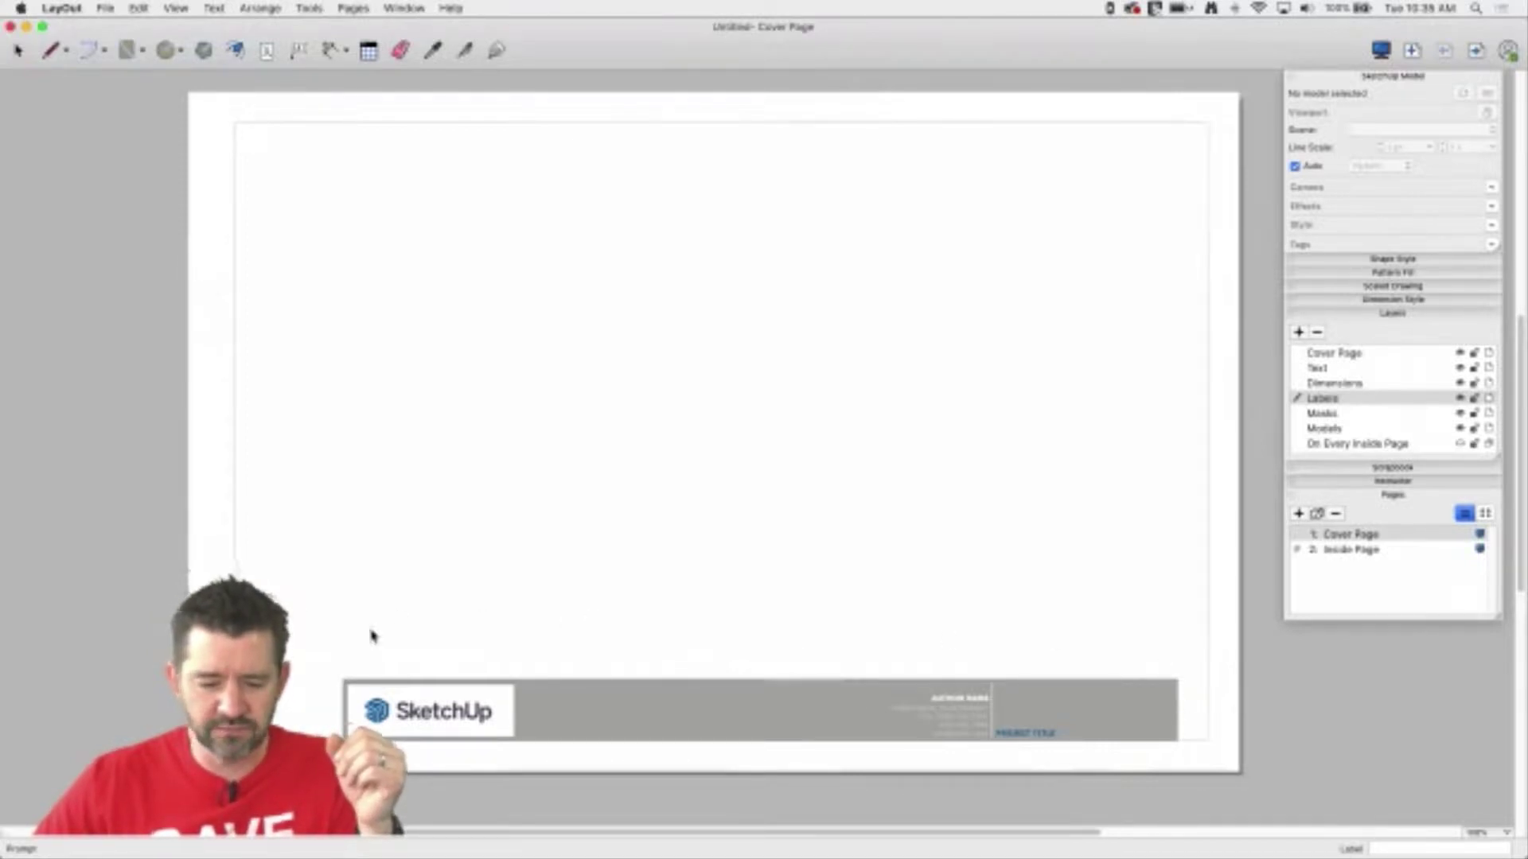
left_click(1354, 550)
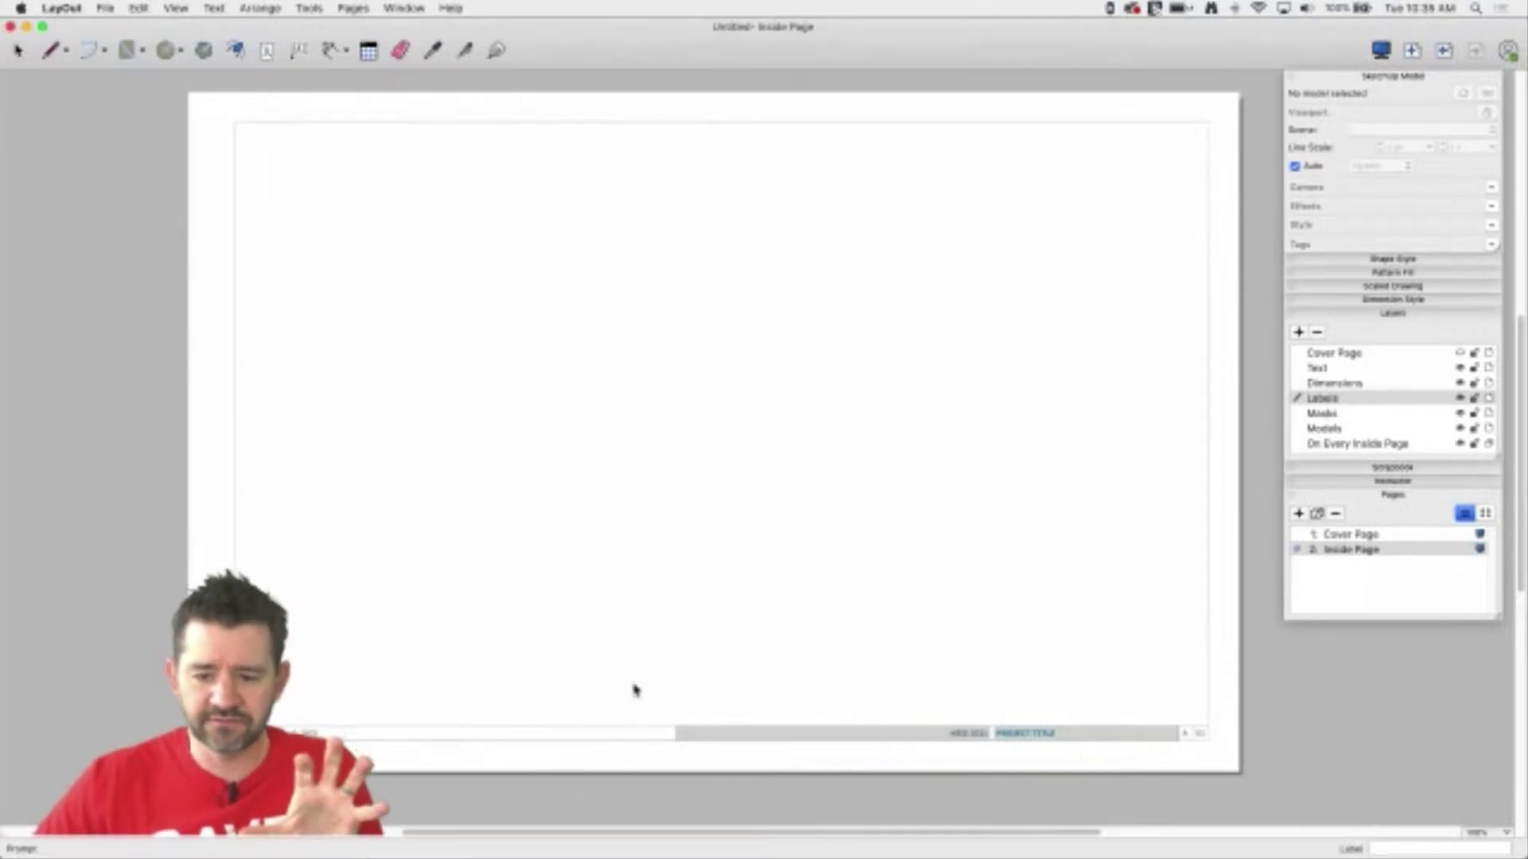
left_click(1351, 536)
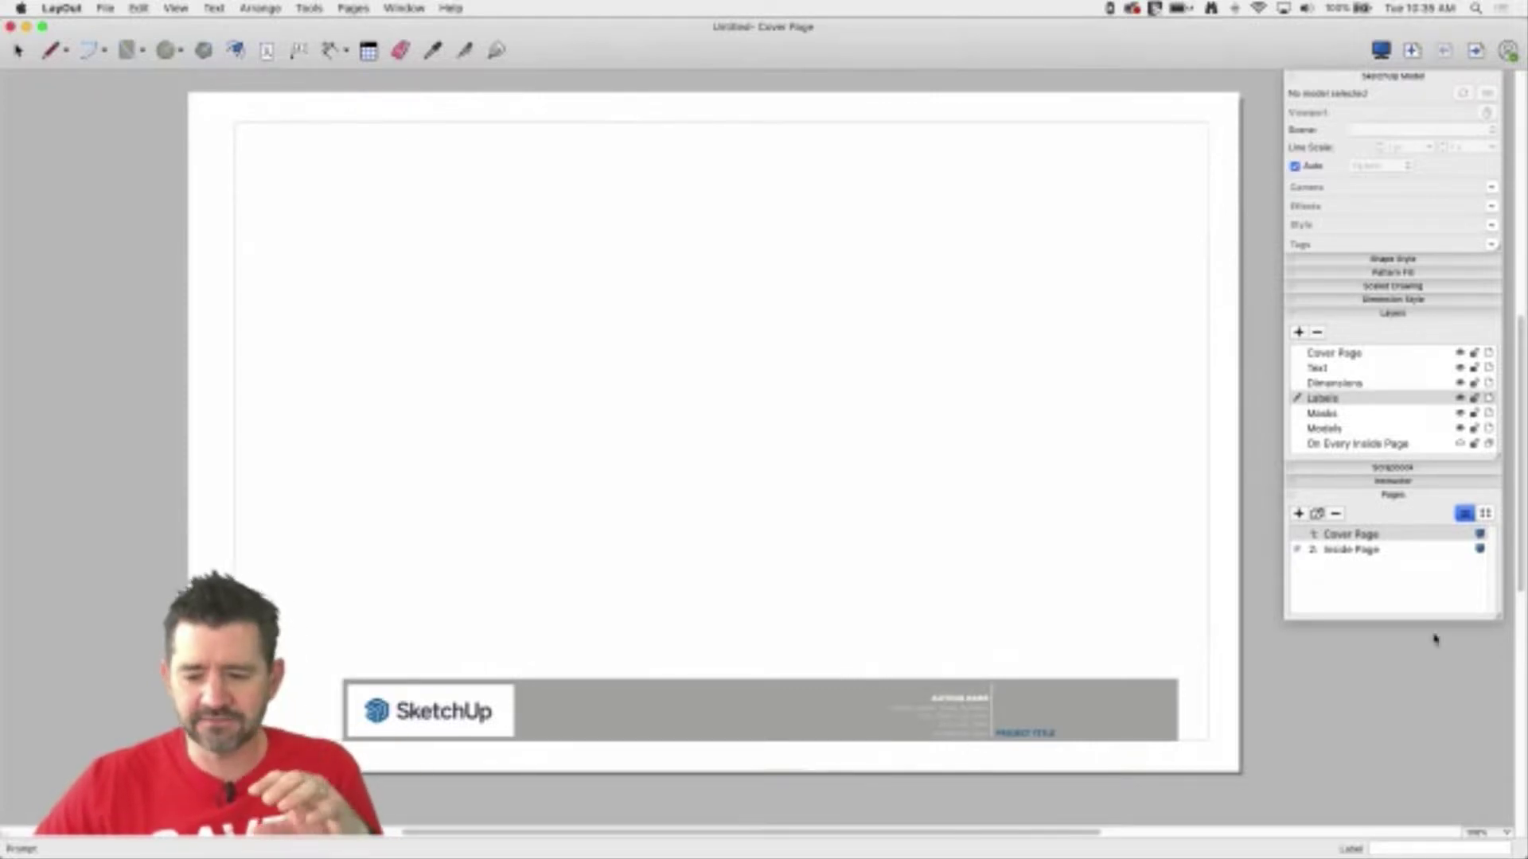
left_click(1361, 550)
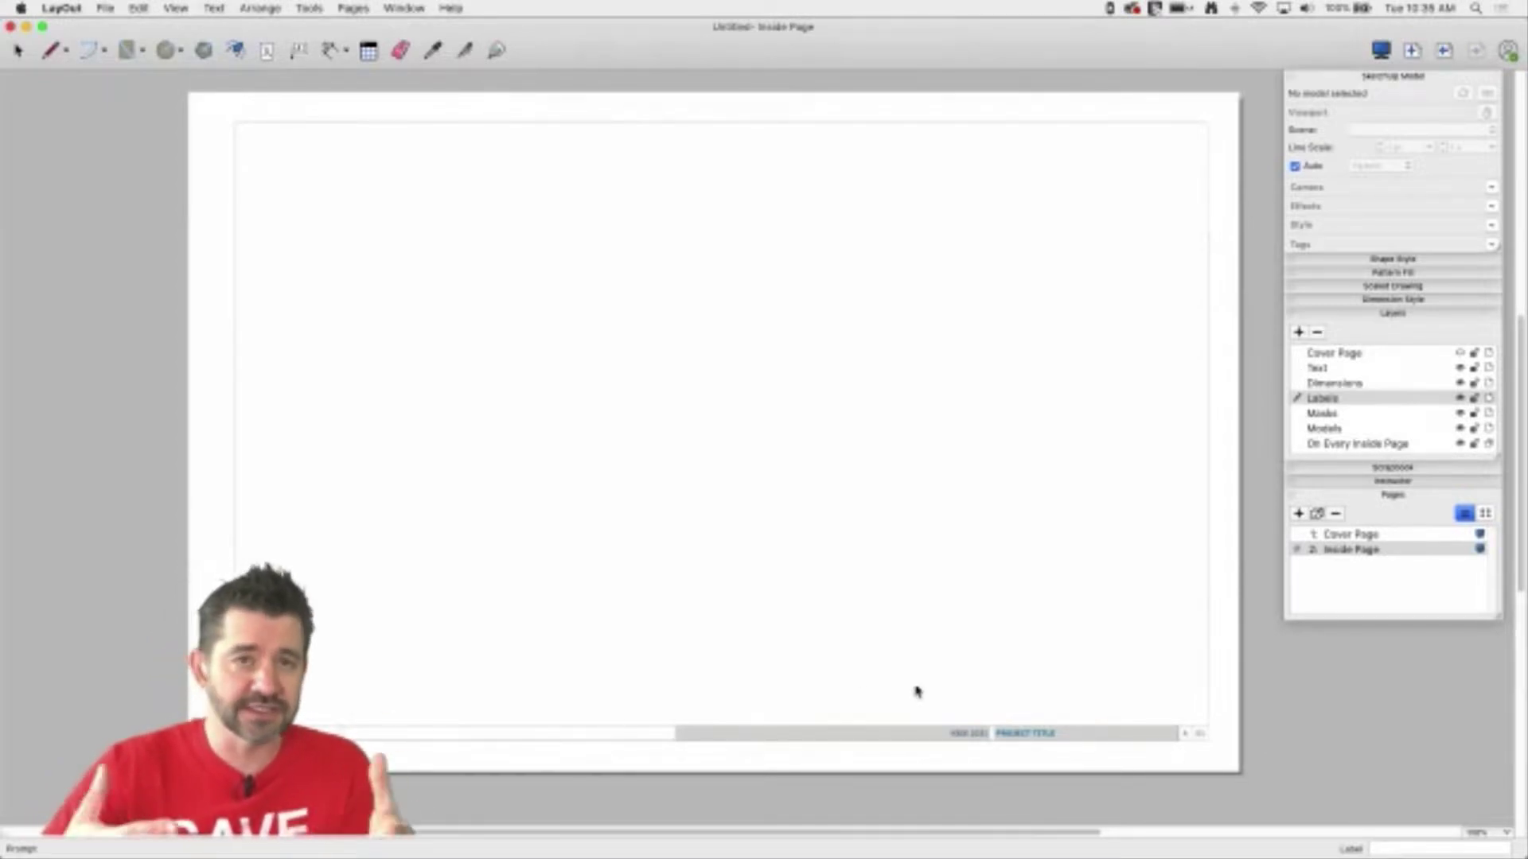
left_click(1359, 535)
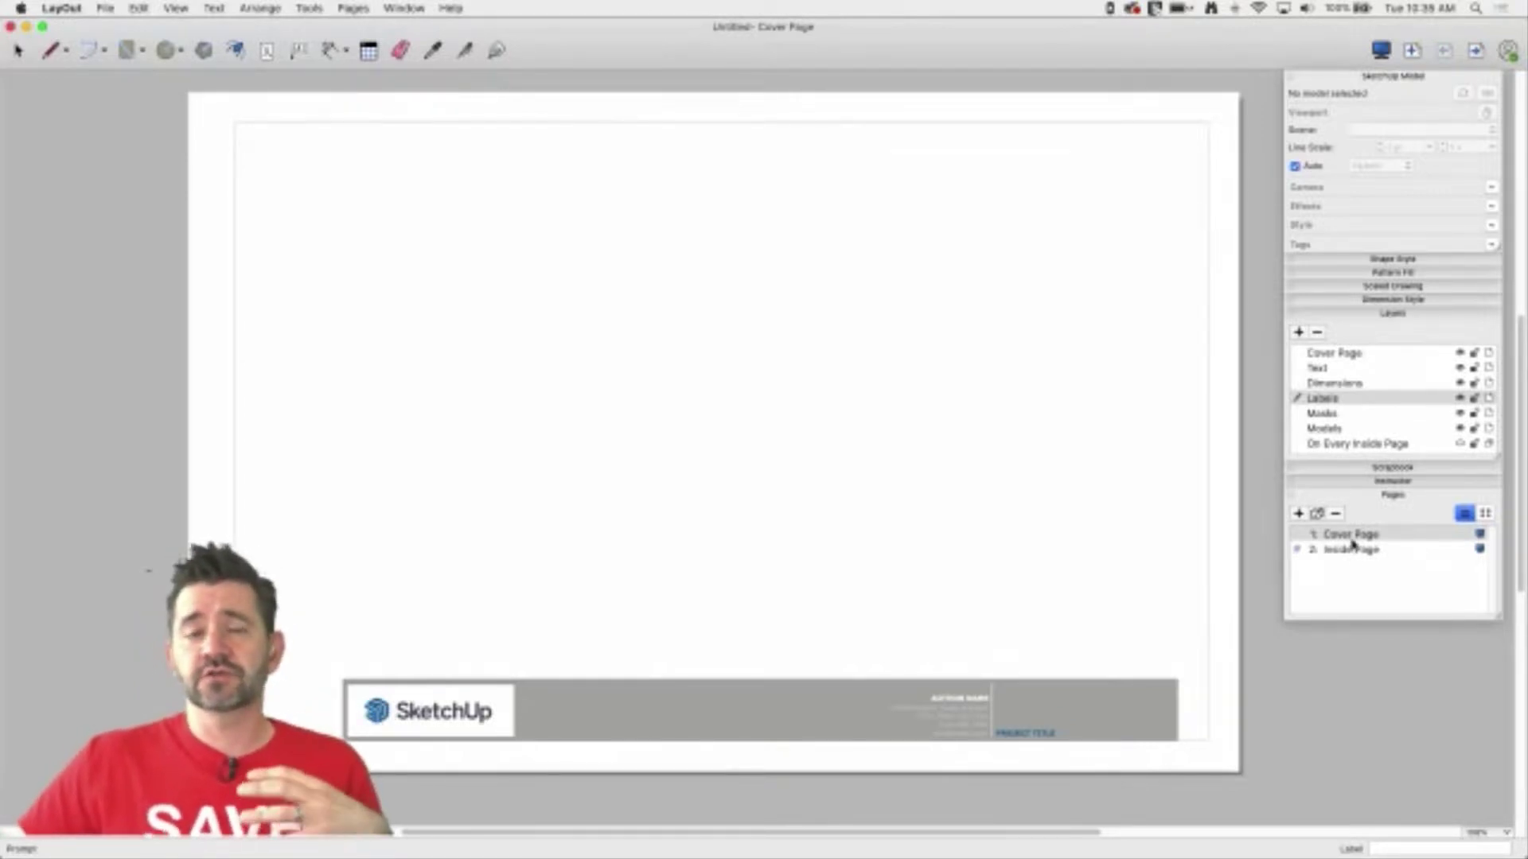
- Hide and reshow the Cover Page layer on the cover and the On Every Inside Page layer on the inside page
left_click(1350, 355)
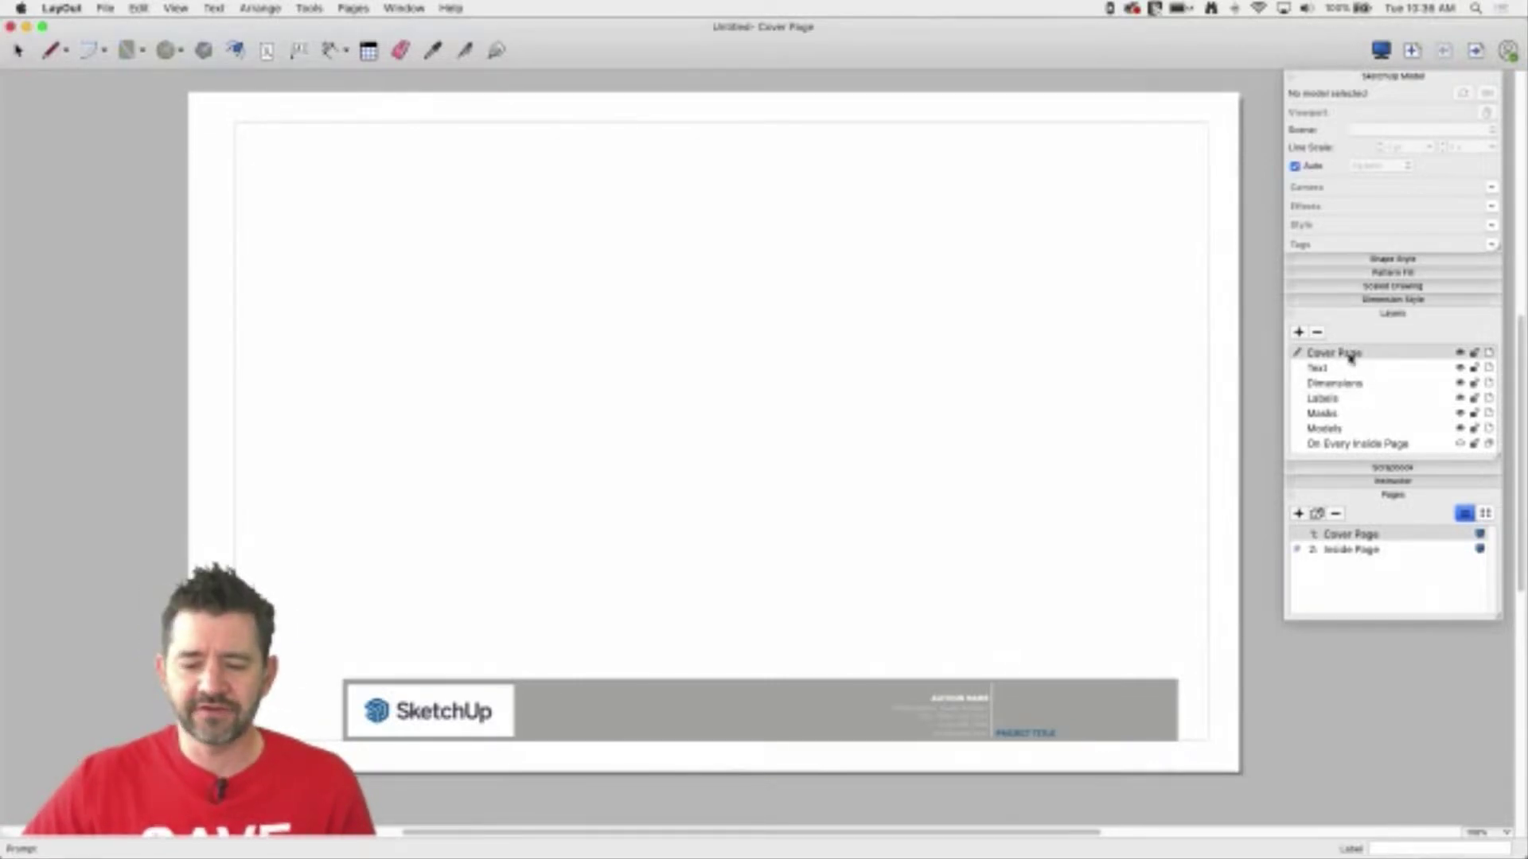
left_click(1460, 355)
left_click(1460, 355)
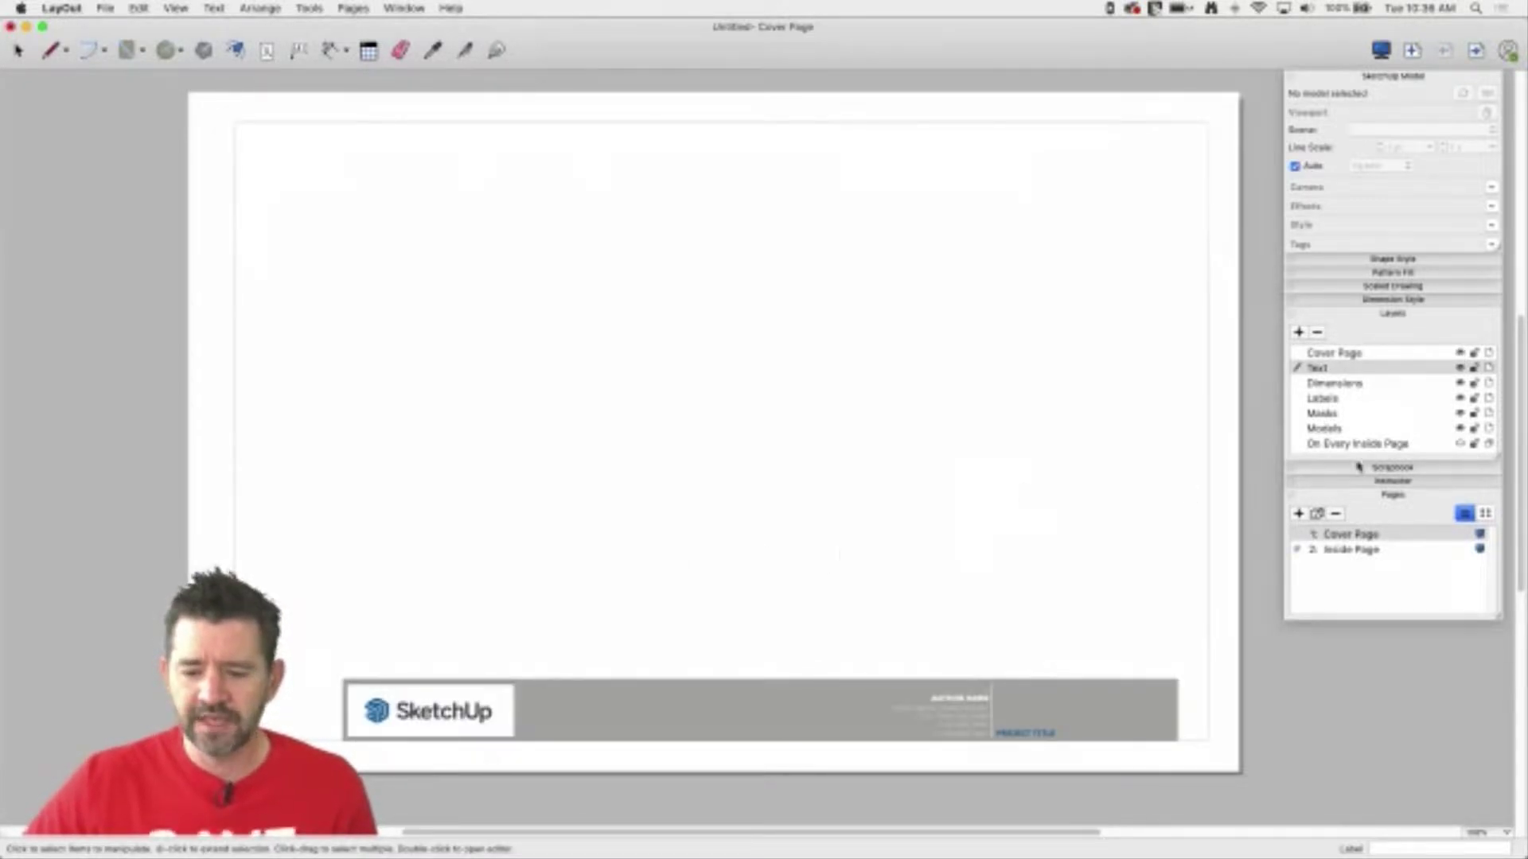
left_click(1374, 555)
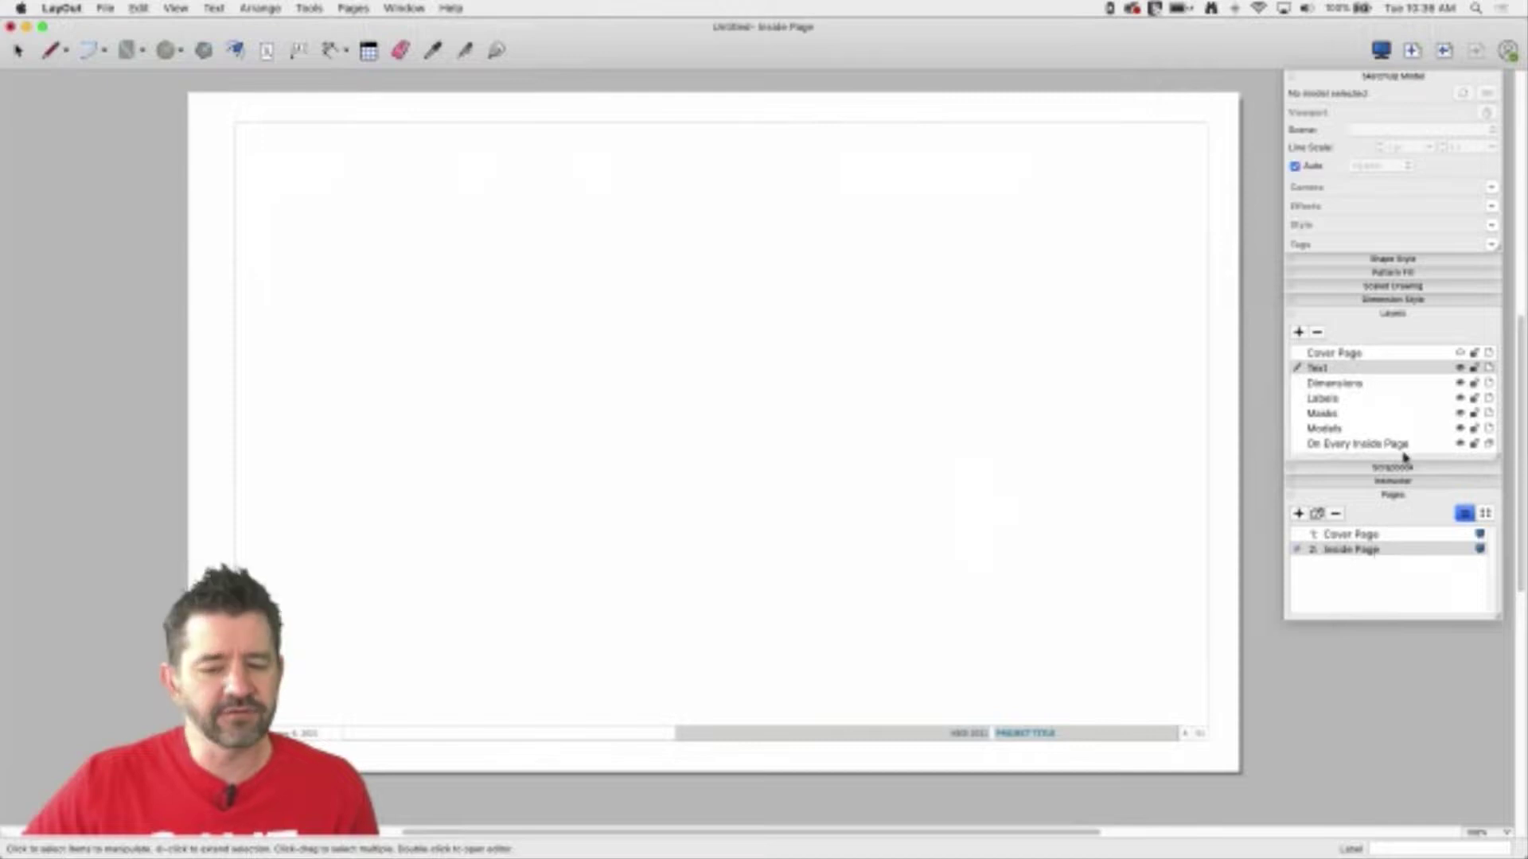
left_click(1460, 445)
left_click(1460, 445)
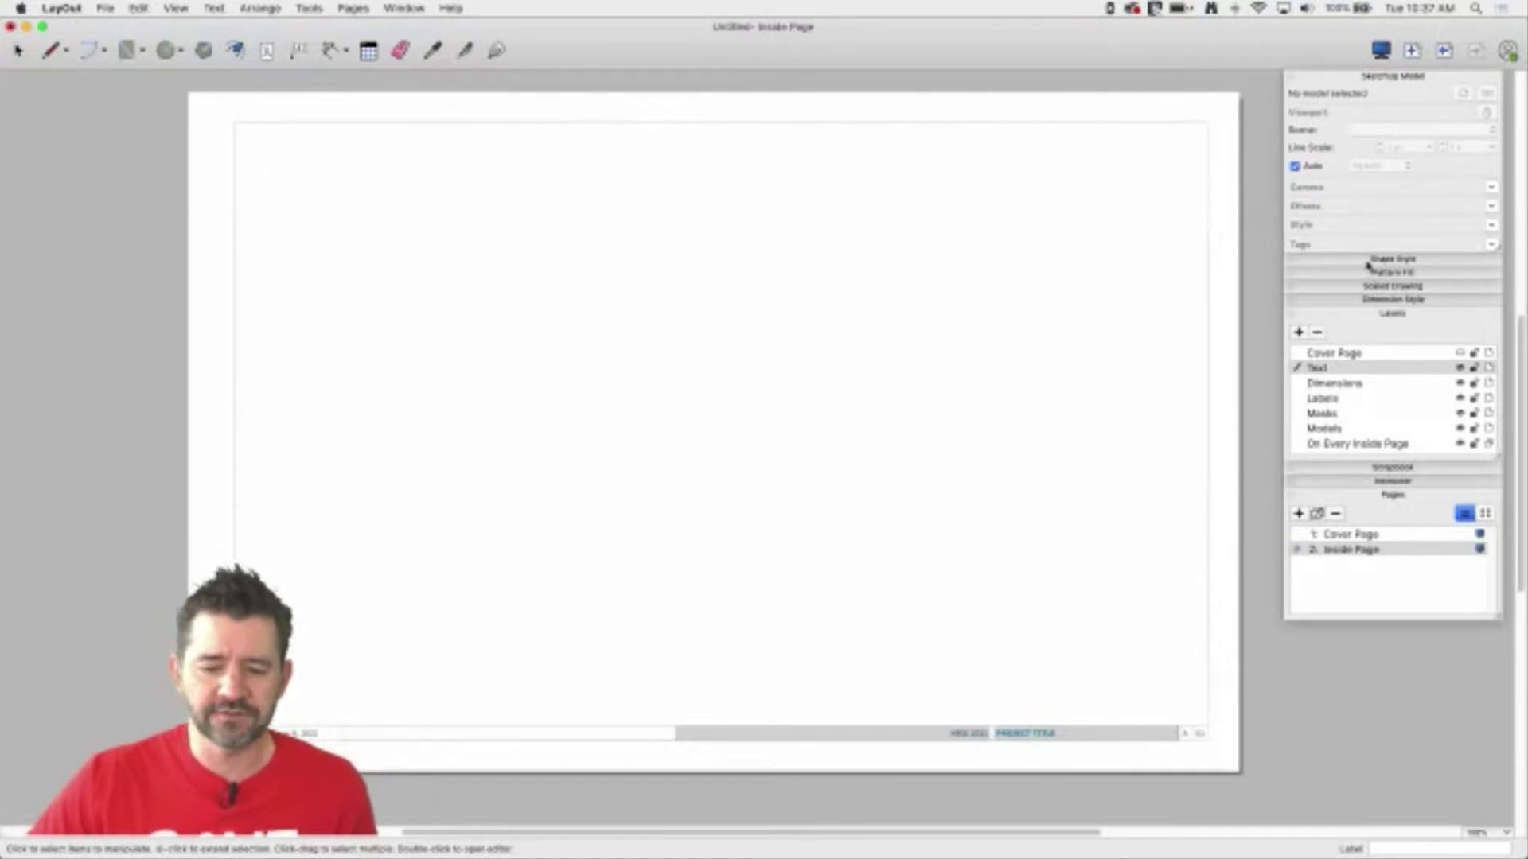
- Expand the Dimension Style settings and close the untitled document without saving it
left_click(1357, 302)
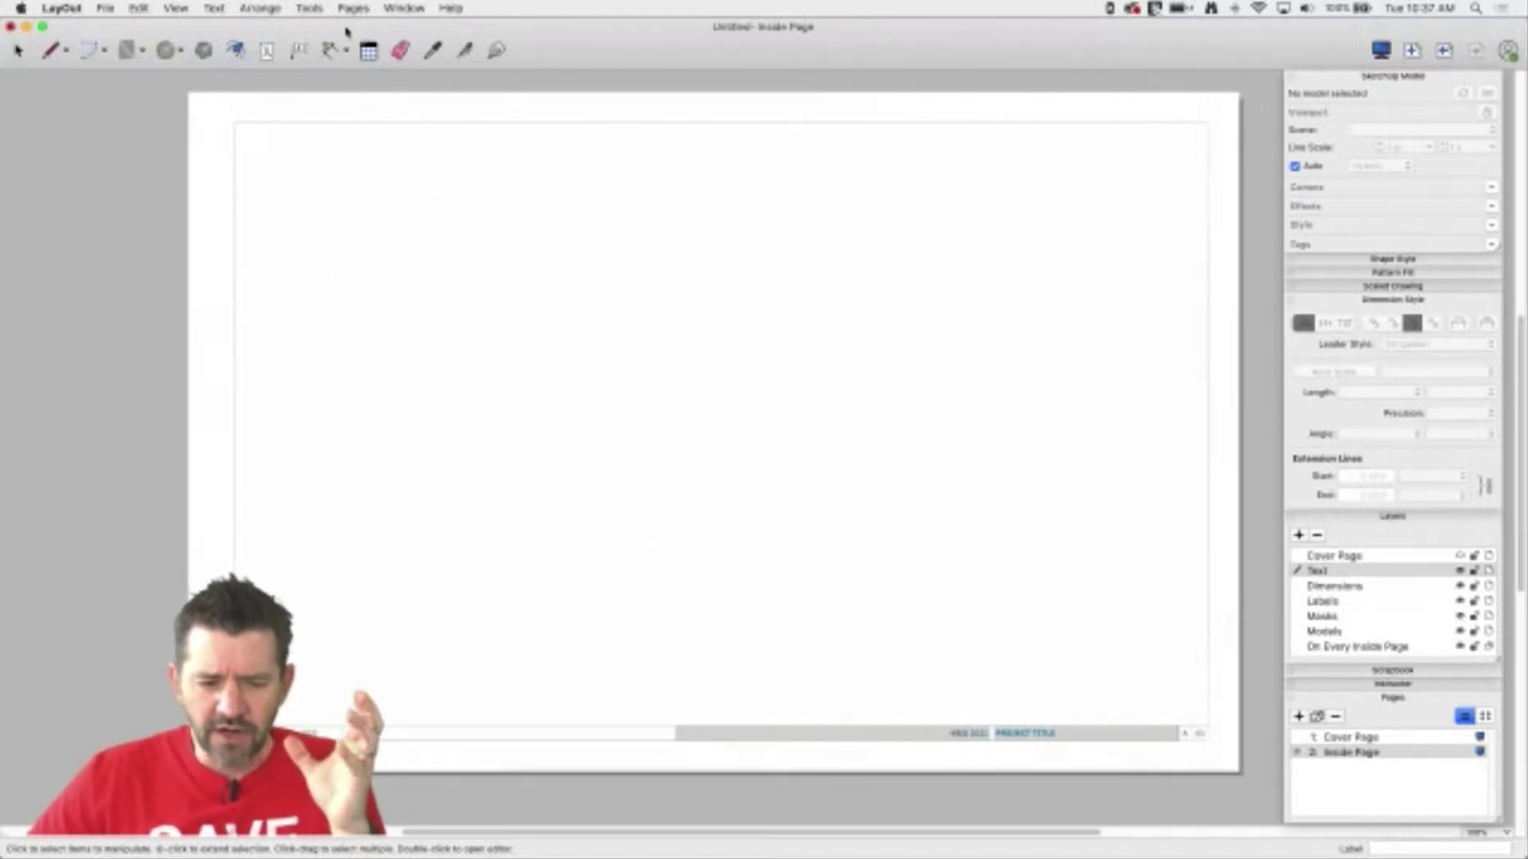
left_click(9, 28)
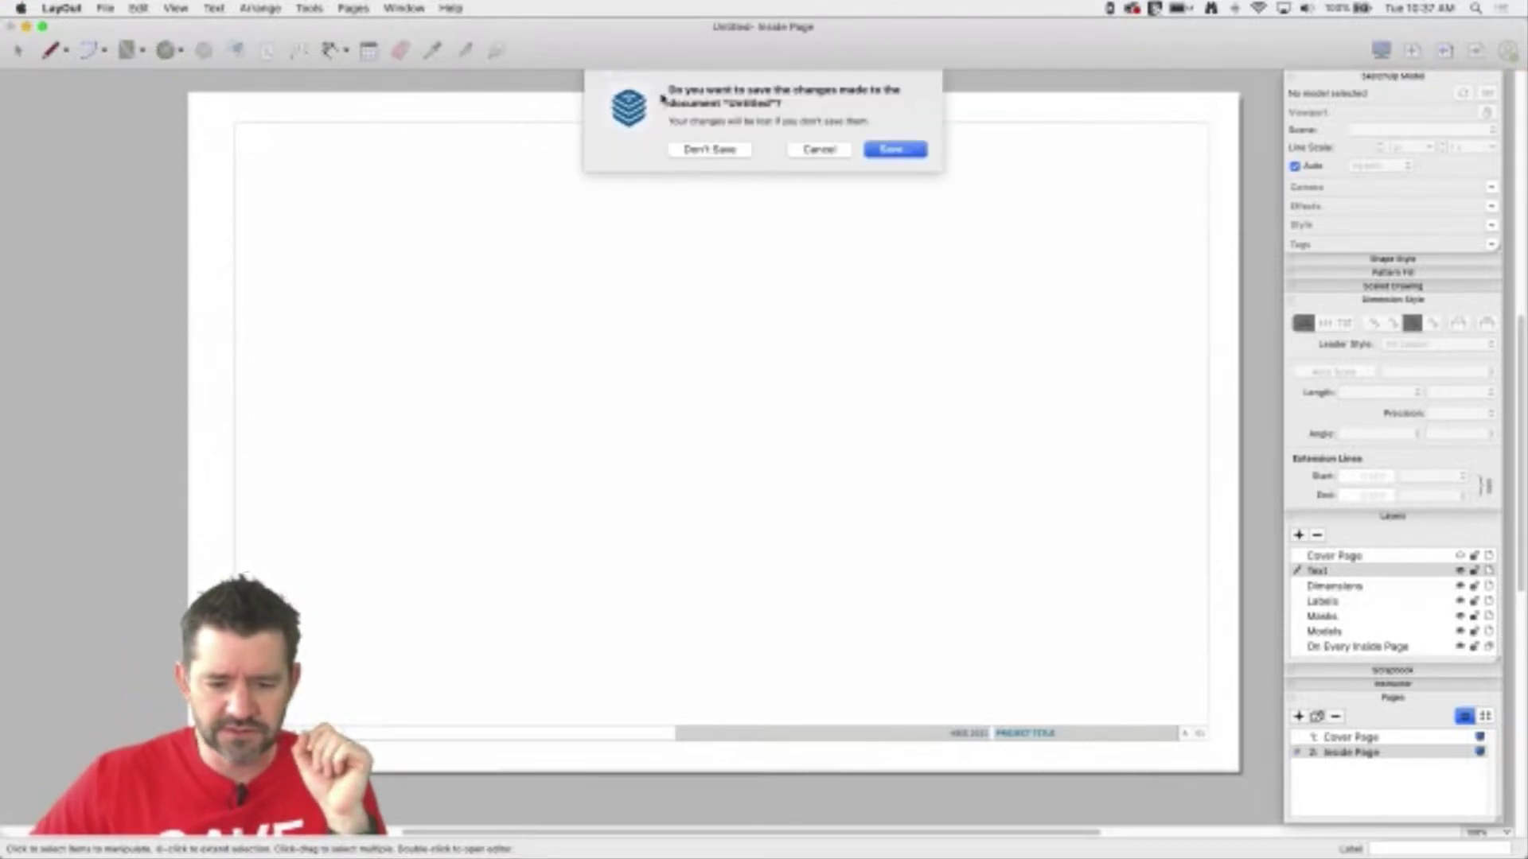
left_click(707, 150)
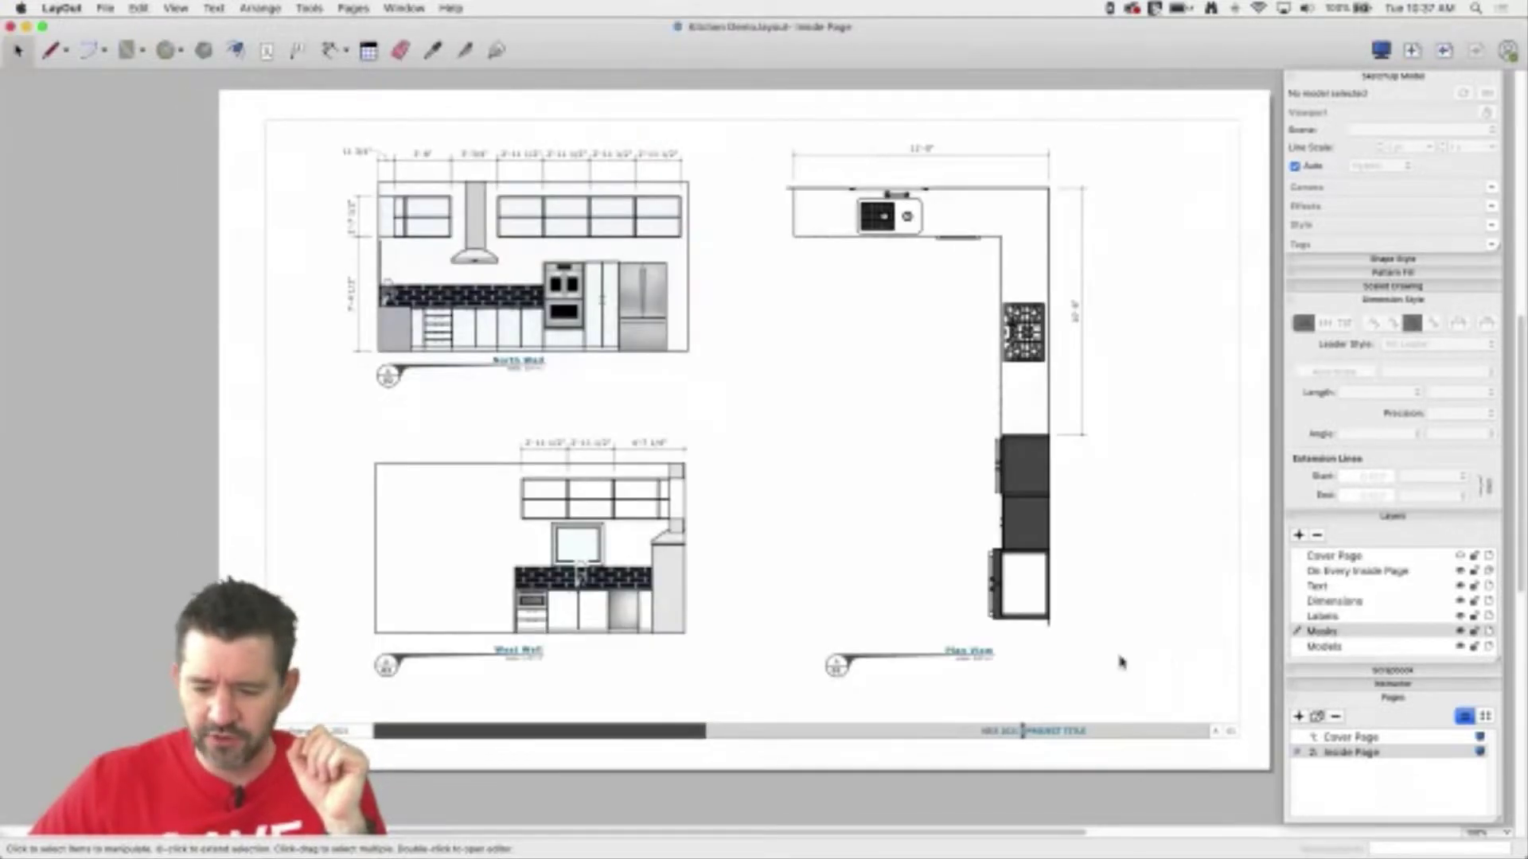
- Review the Inside Page and Cover Page of the Kitchen Demo layout document, ending on the Cover Page
left_click(1381, 739)
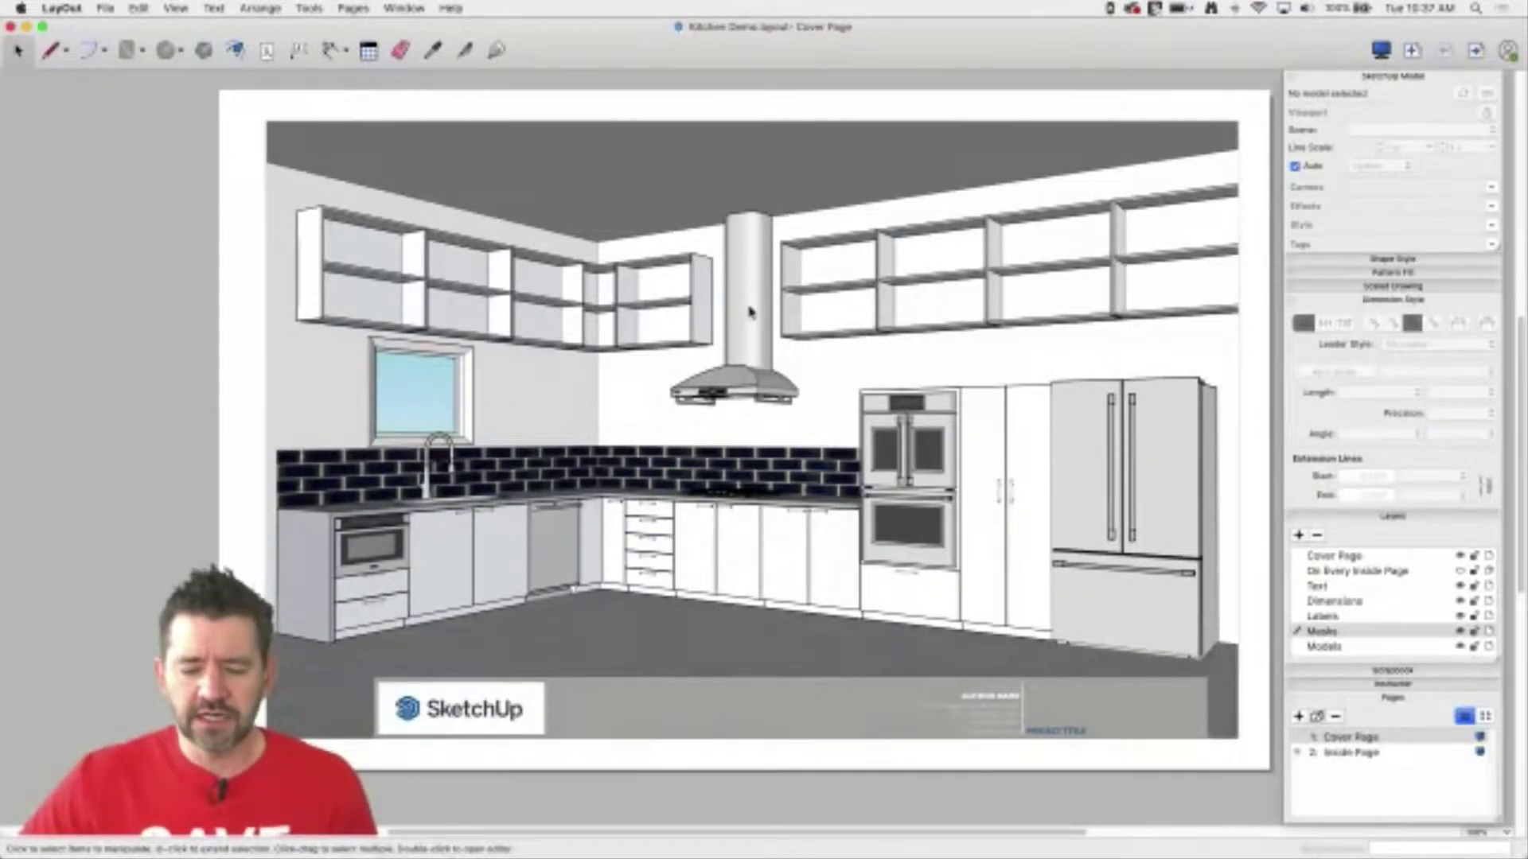
left_click(1366, 757)
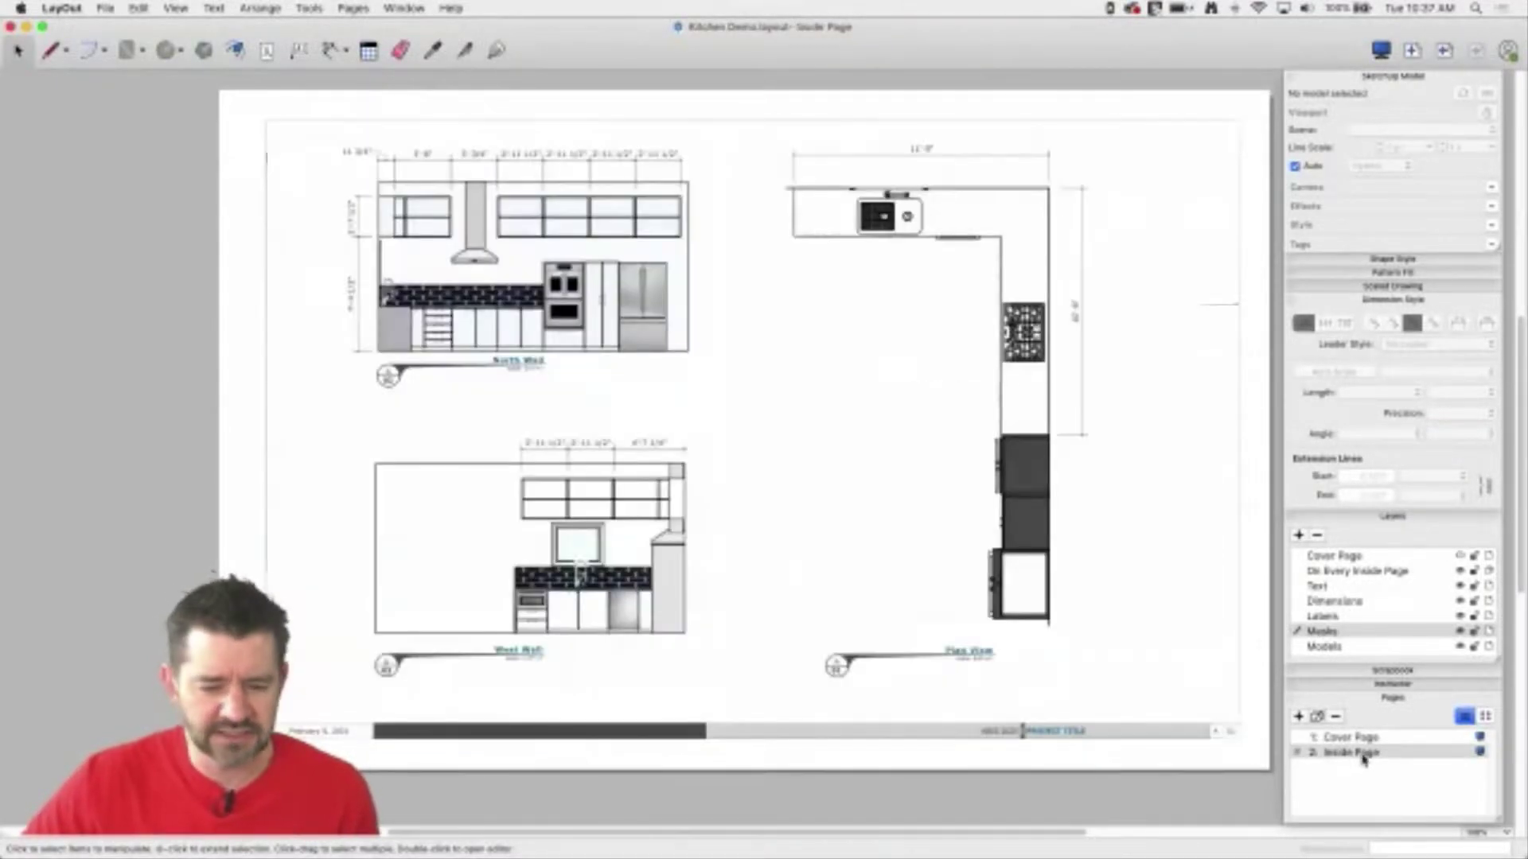
left_click(1351, 739)
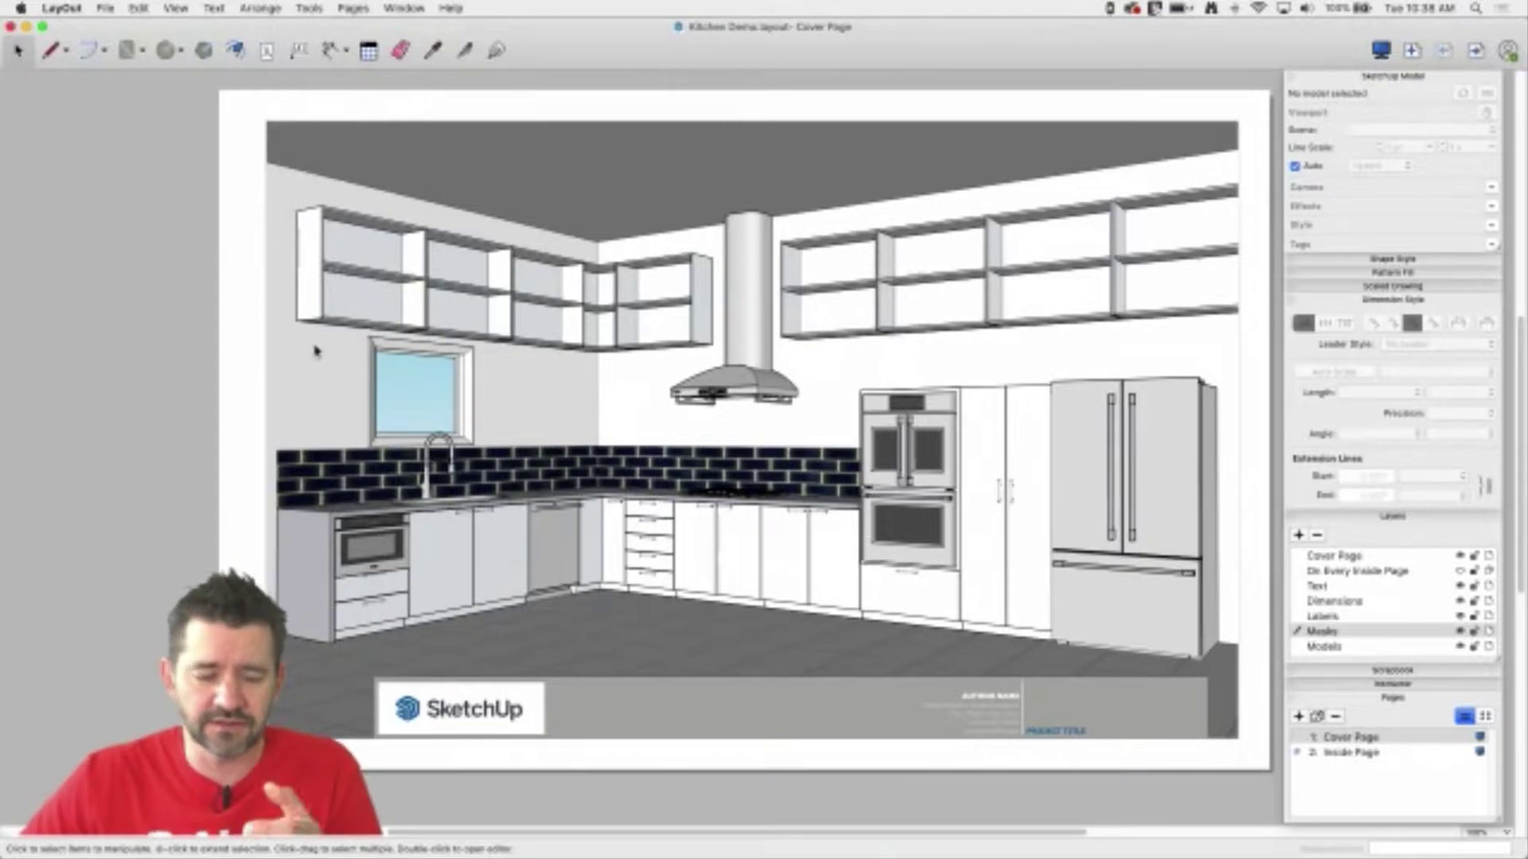
- Switch to the Kitchen Demo model in SketchUp and collapse the Entity Info settings
mouse_move(2, 334)
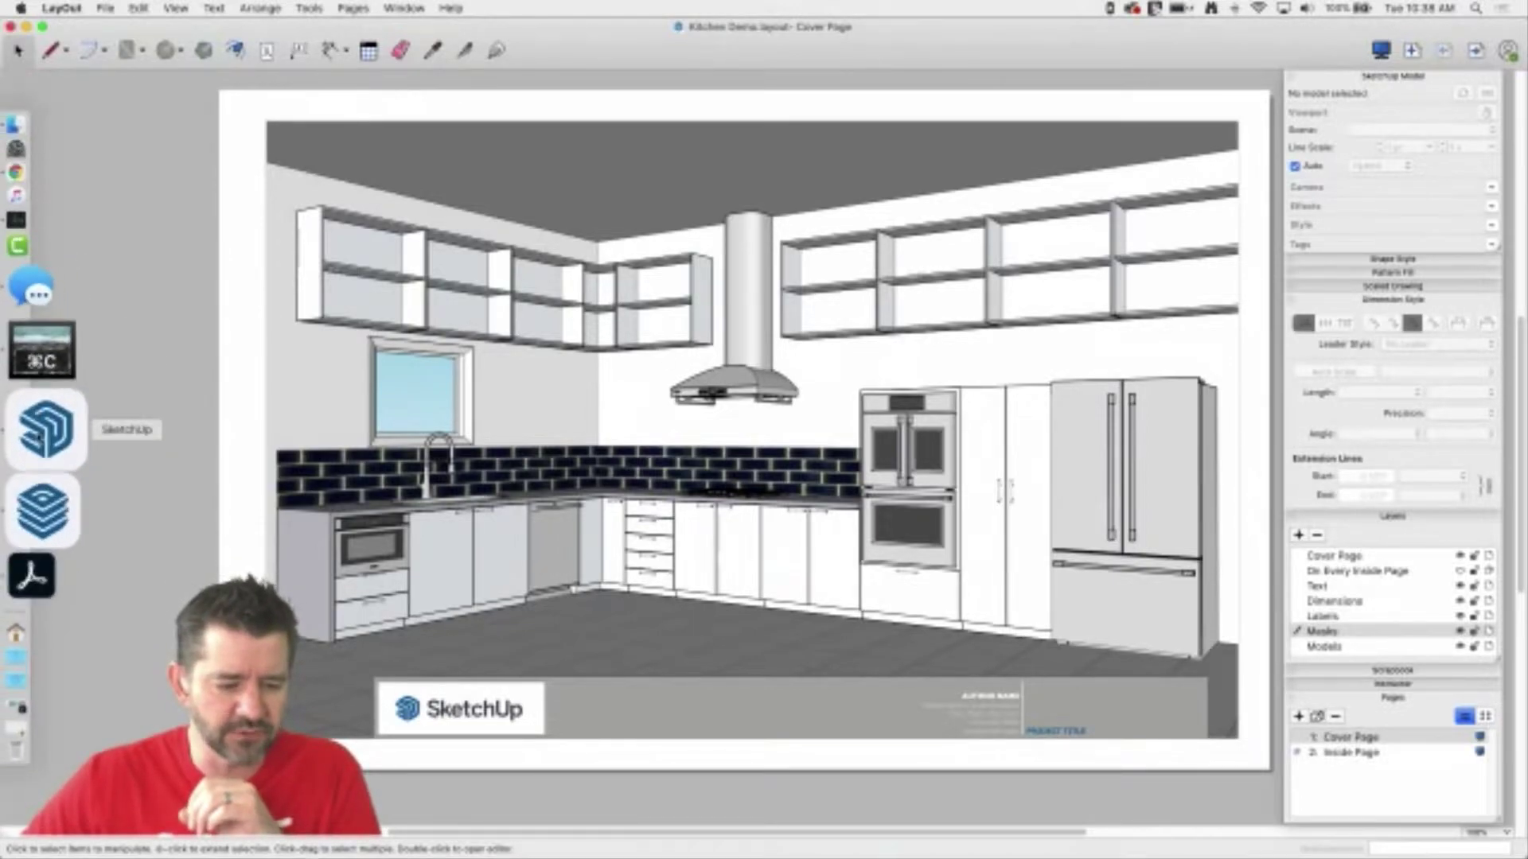
left_click(36, 430)
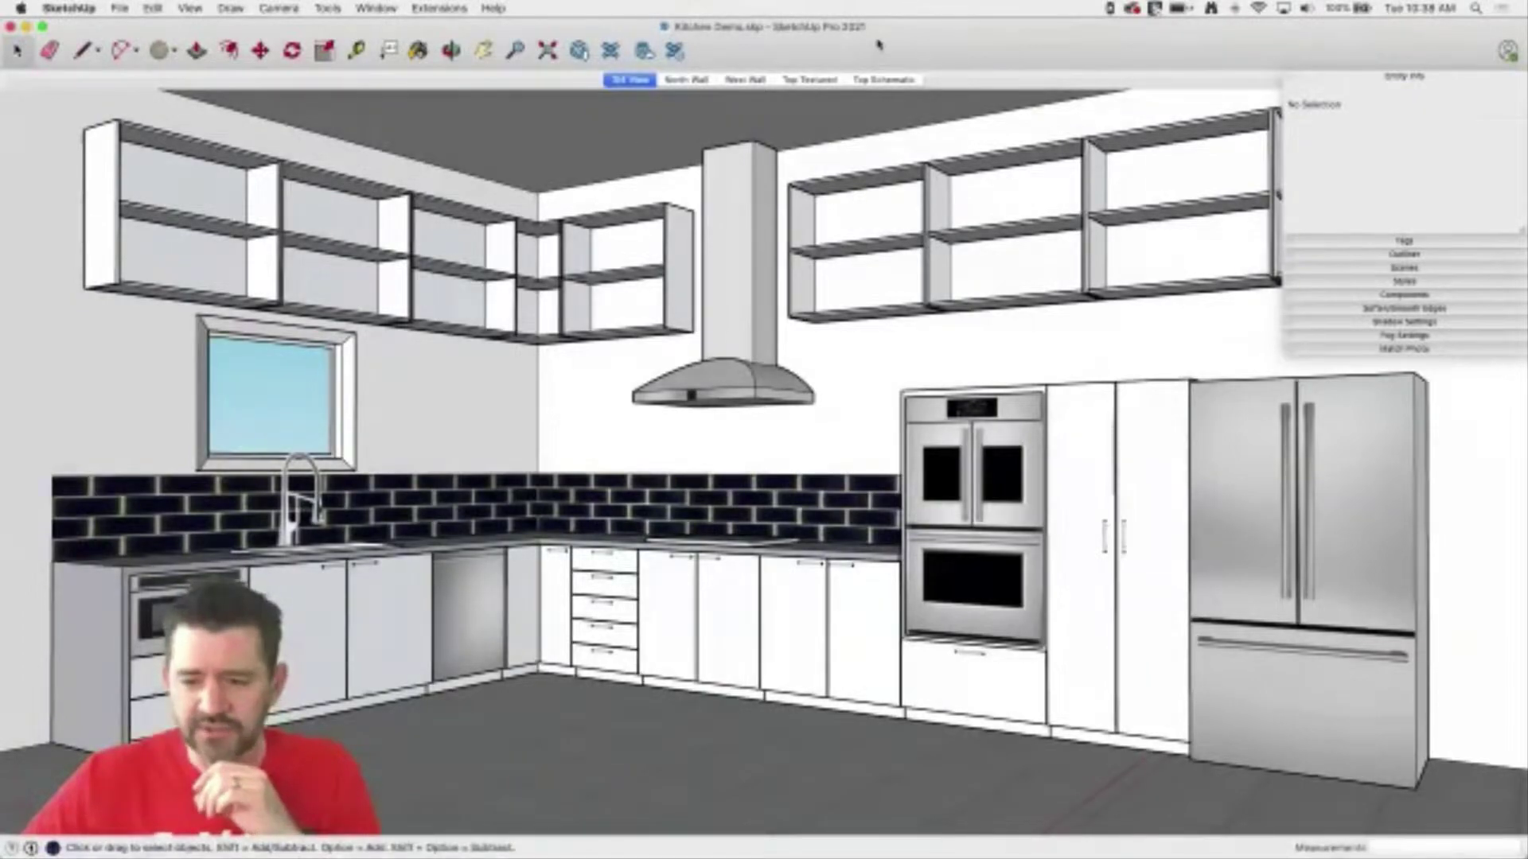
left_click(1404, 75)
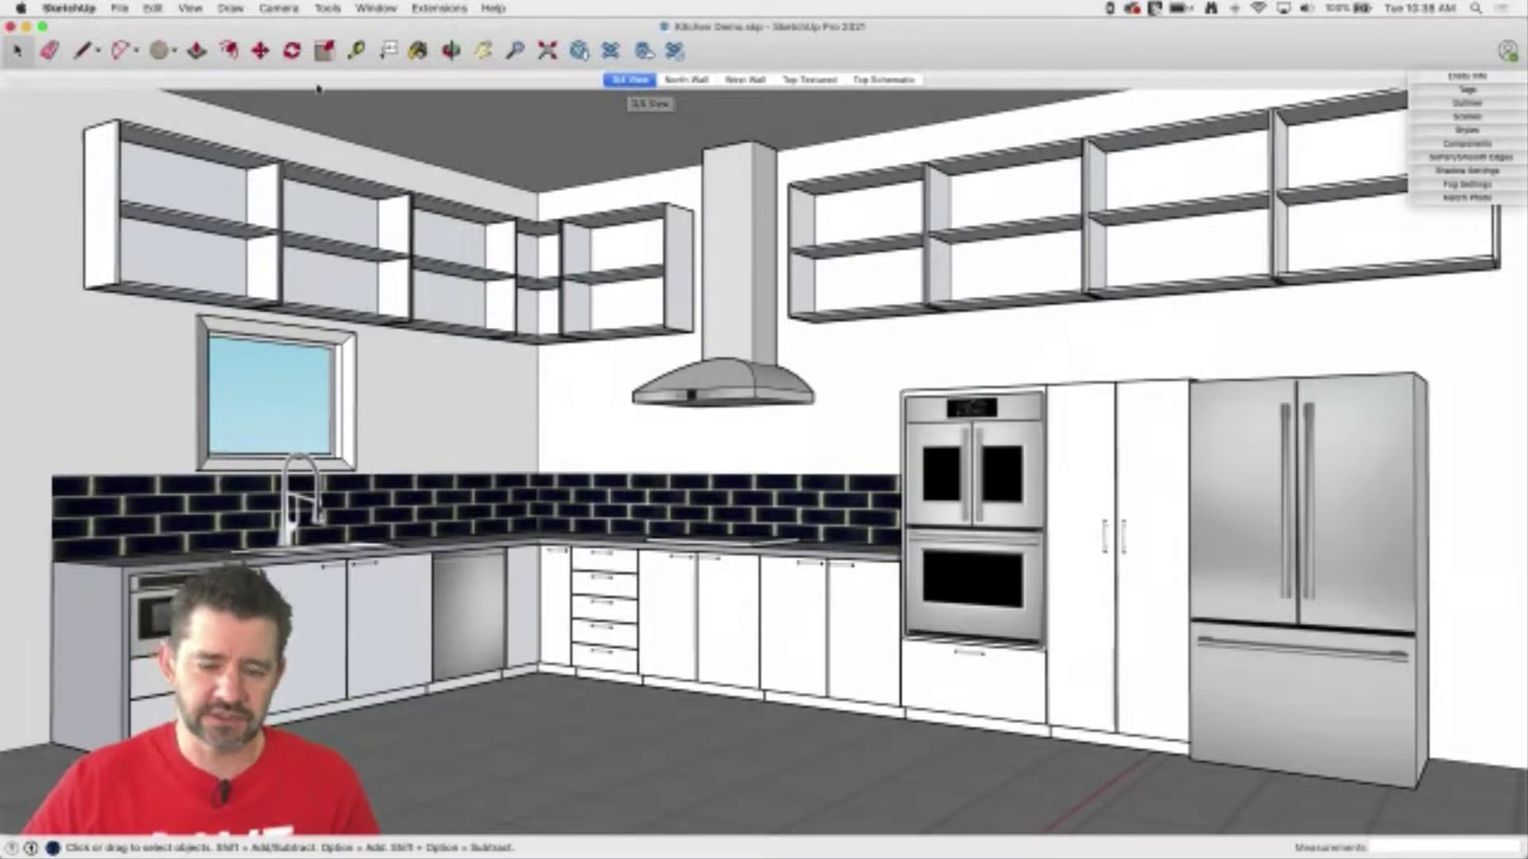
- Review the North Wall, West Wall and Top Textured scenes, and check the North Wall camera's projection type
left_click(686, 80)
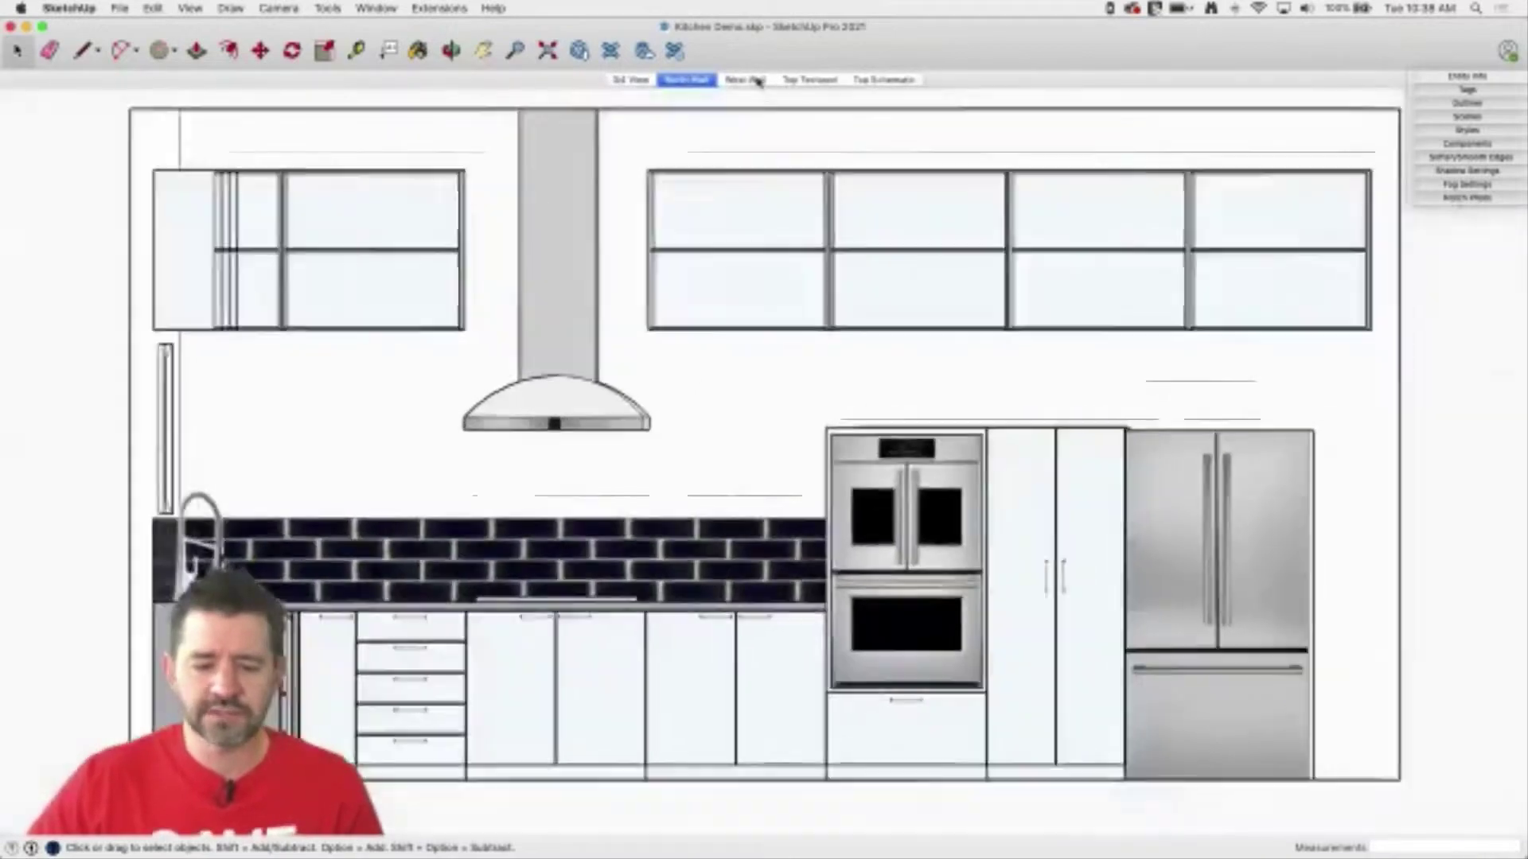
left_click(278, 8)
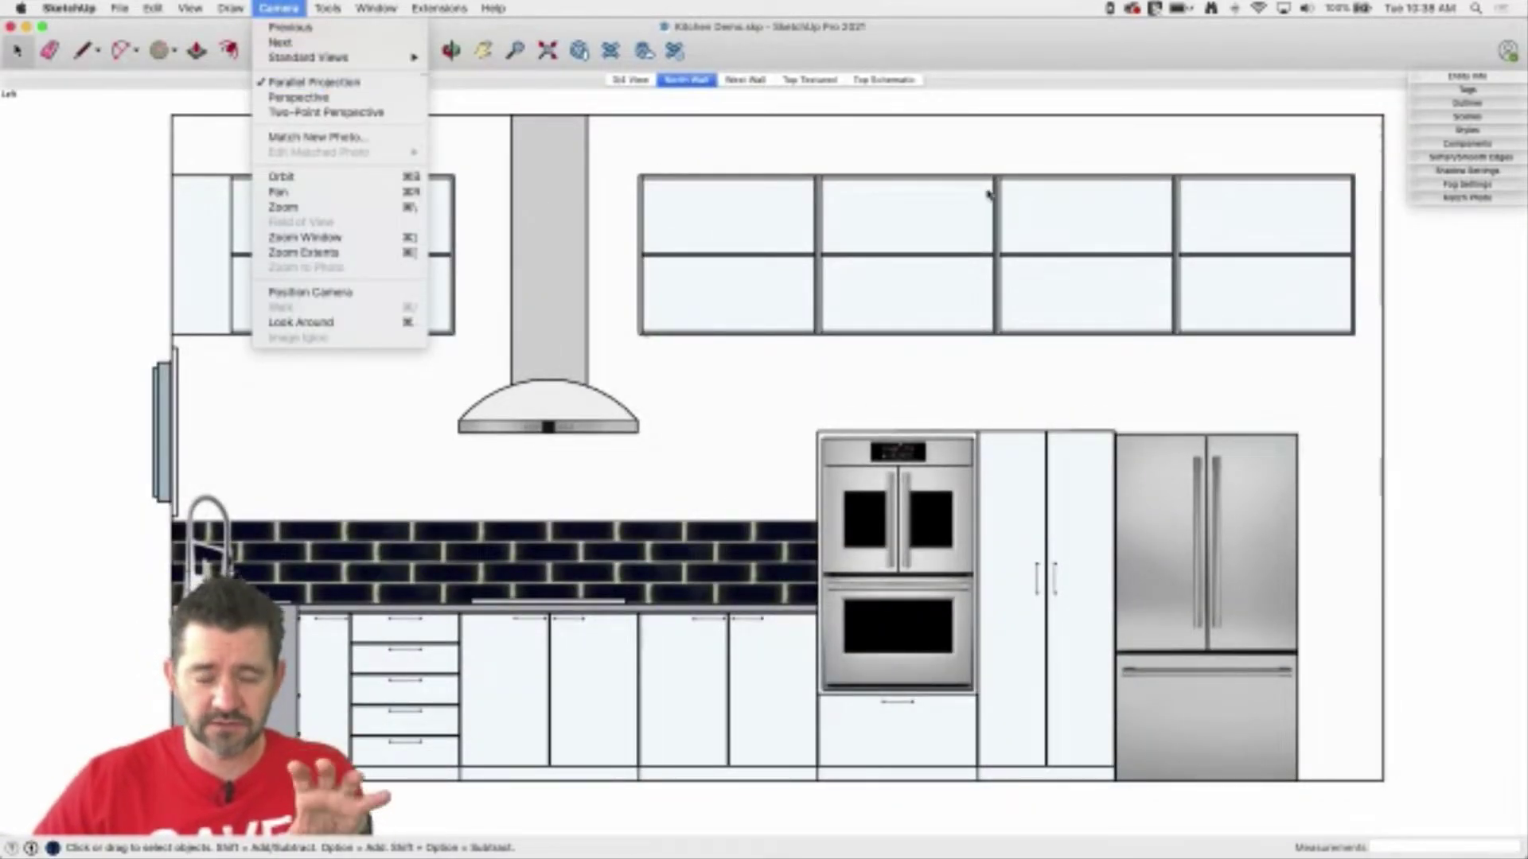
left_click(739, 86)
left_click(740, 81)
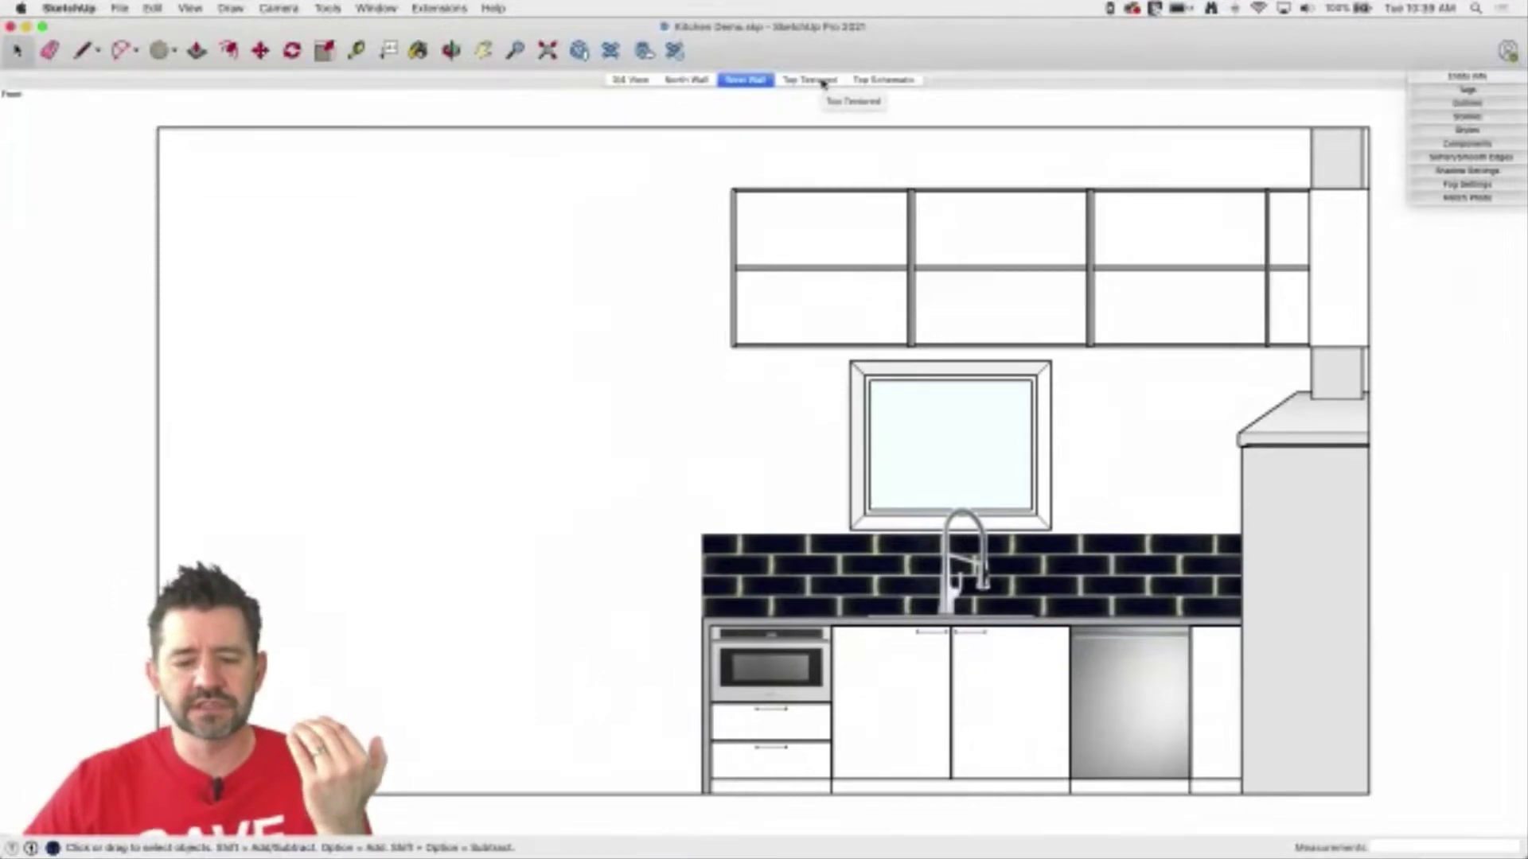
left_click(824, 80)
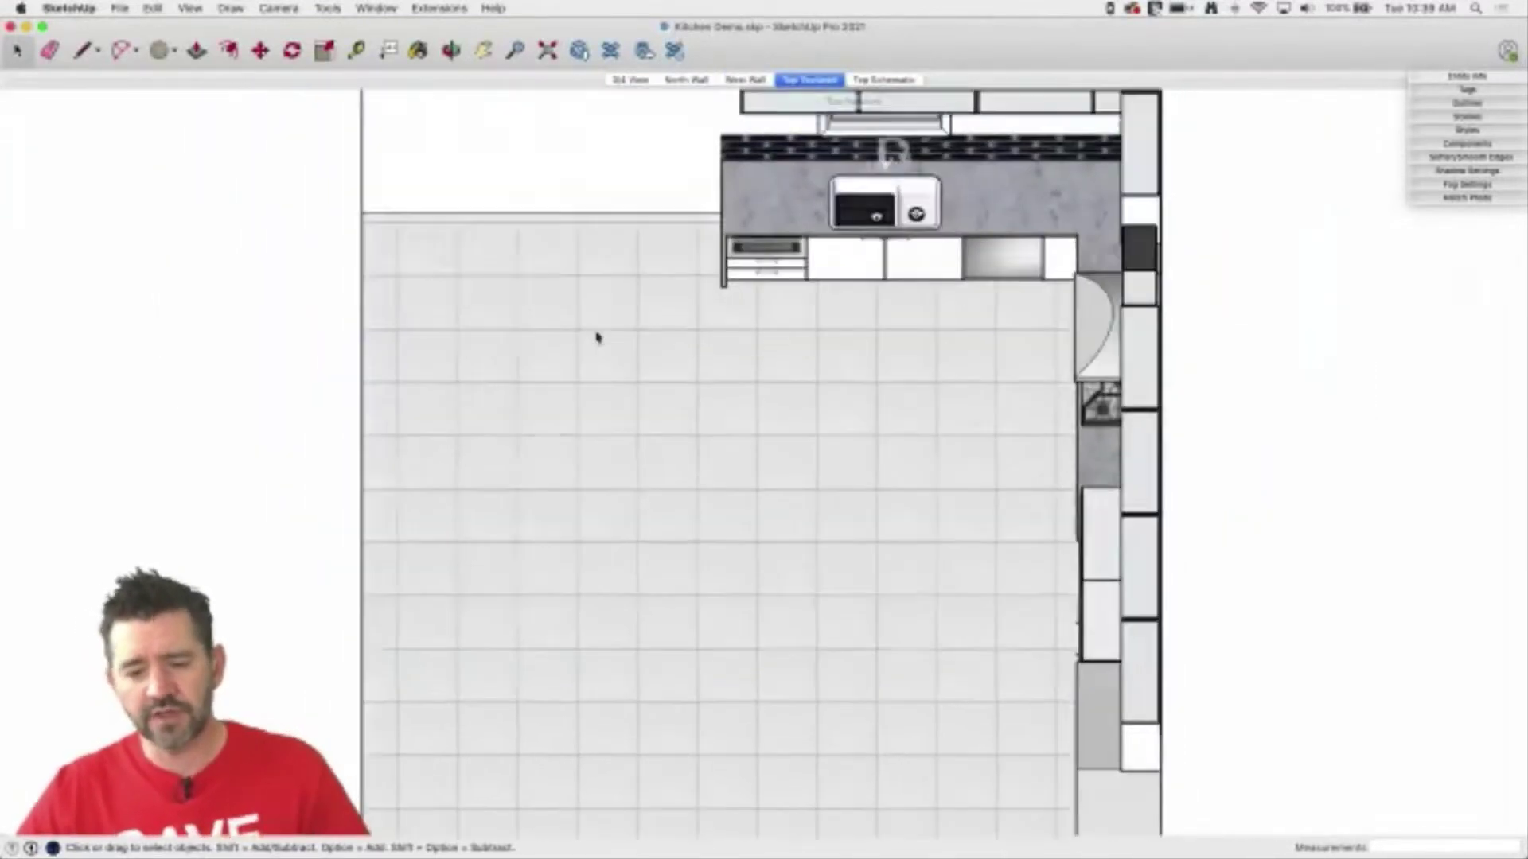
- View the Top Textured scene's kitchen from an oblique angle and expand the Outliner
key("o")
left_click_drag(307, 624, 615, 106)
key("space")
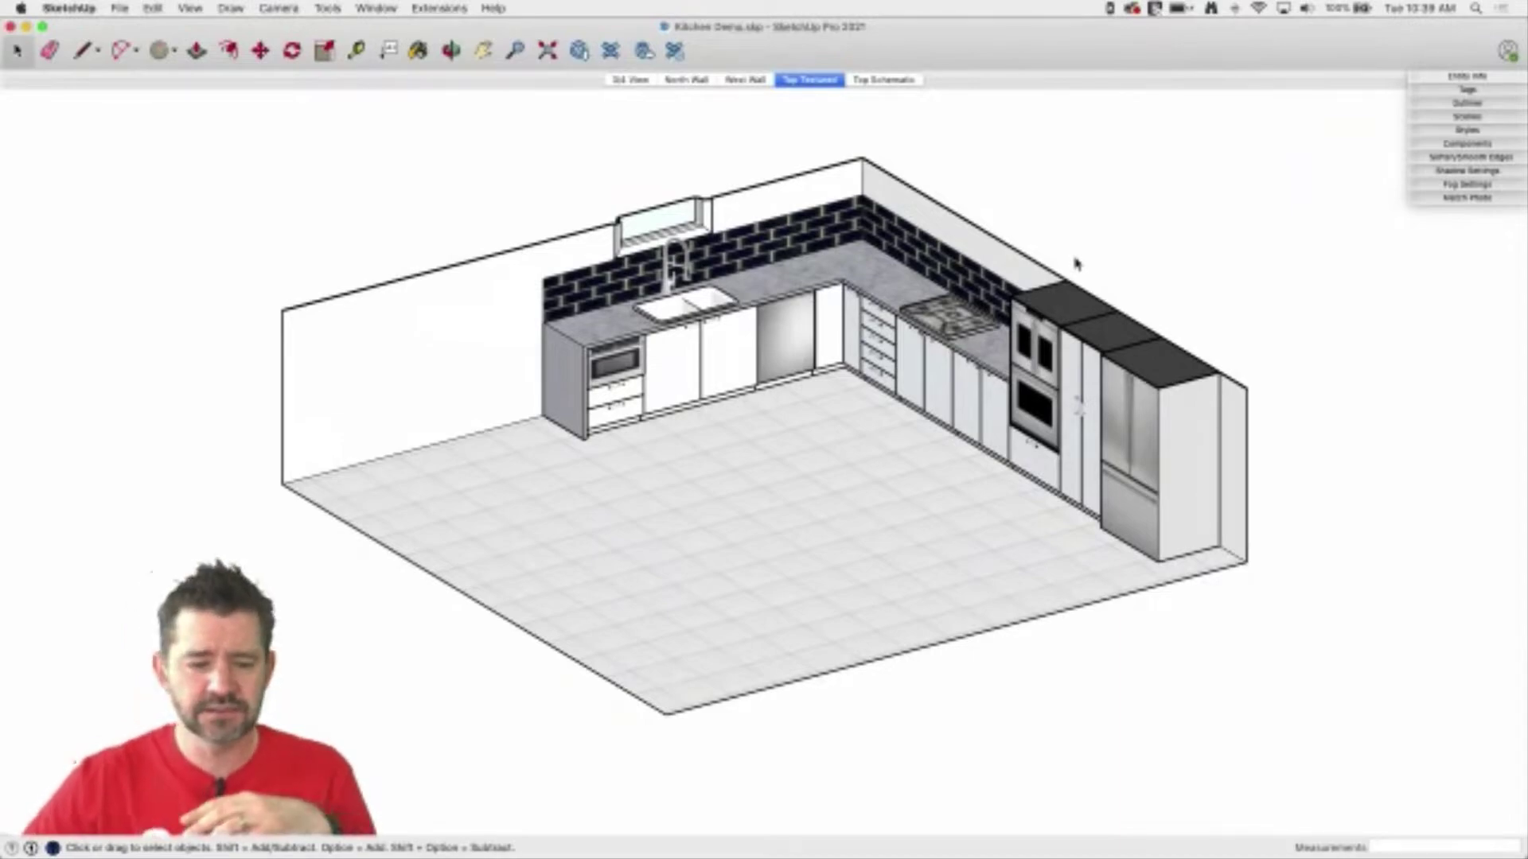
left_click(191, 8)
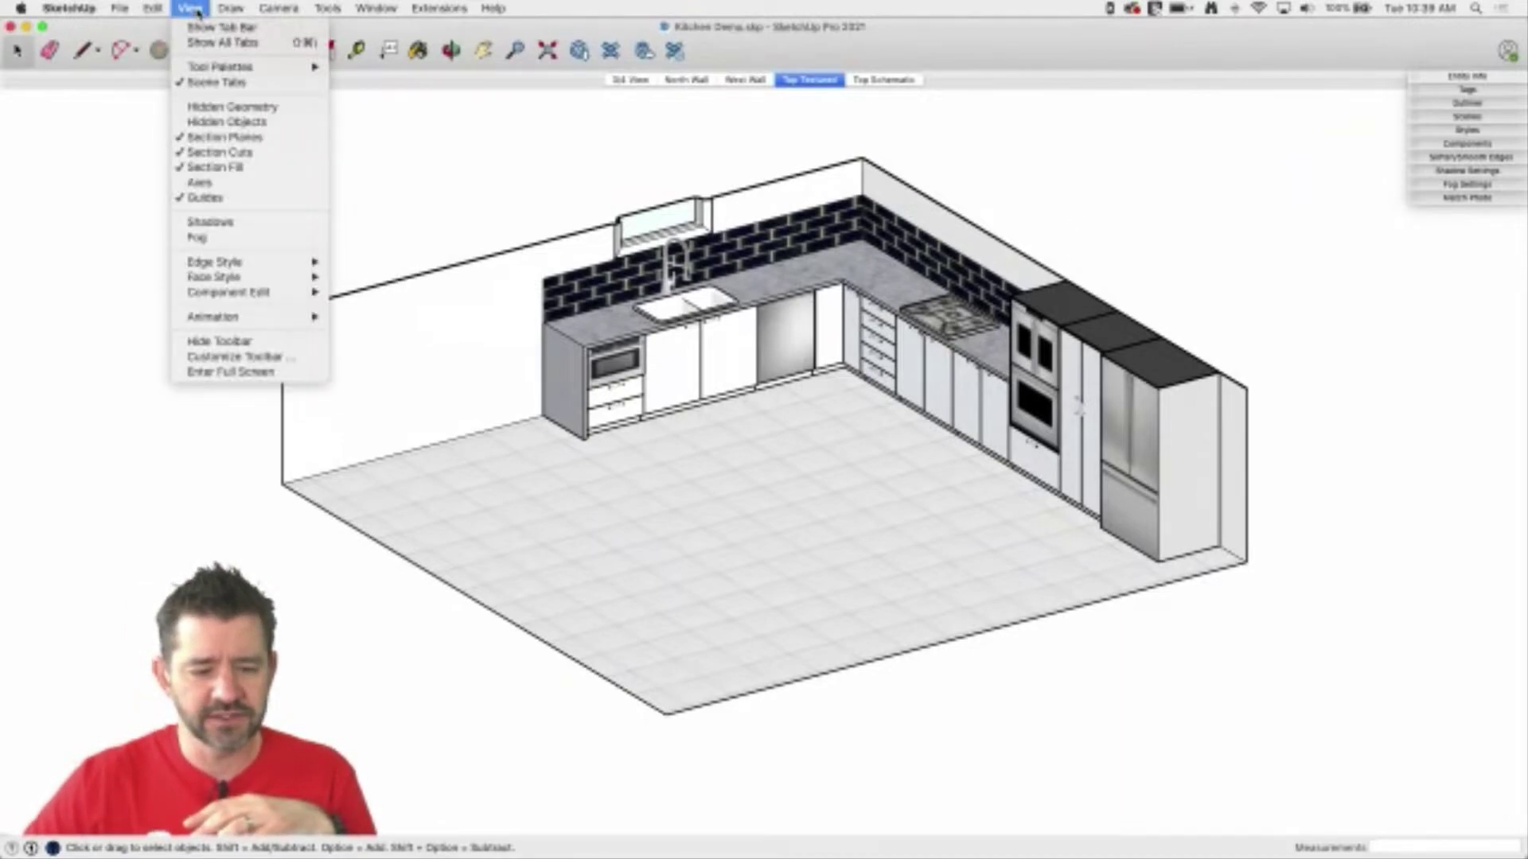
left_click(1357, 168)
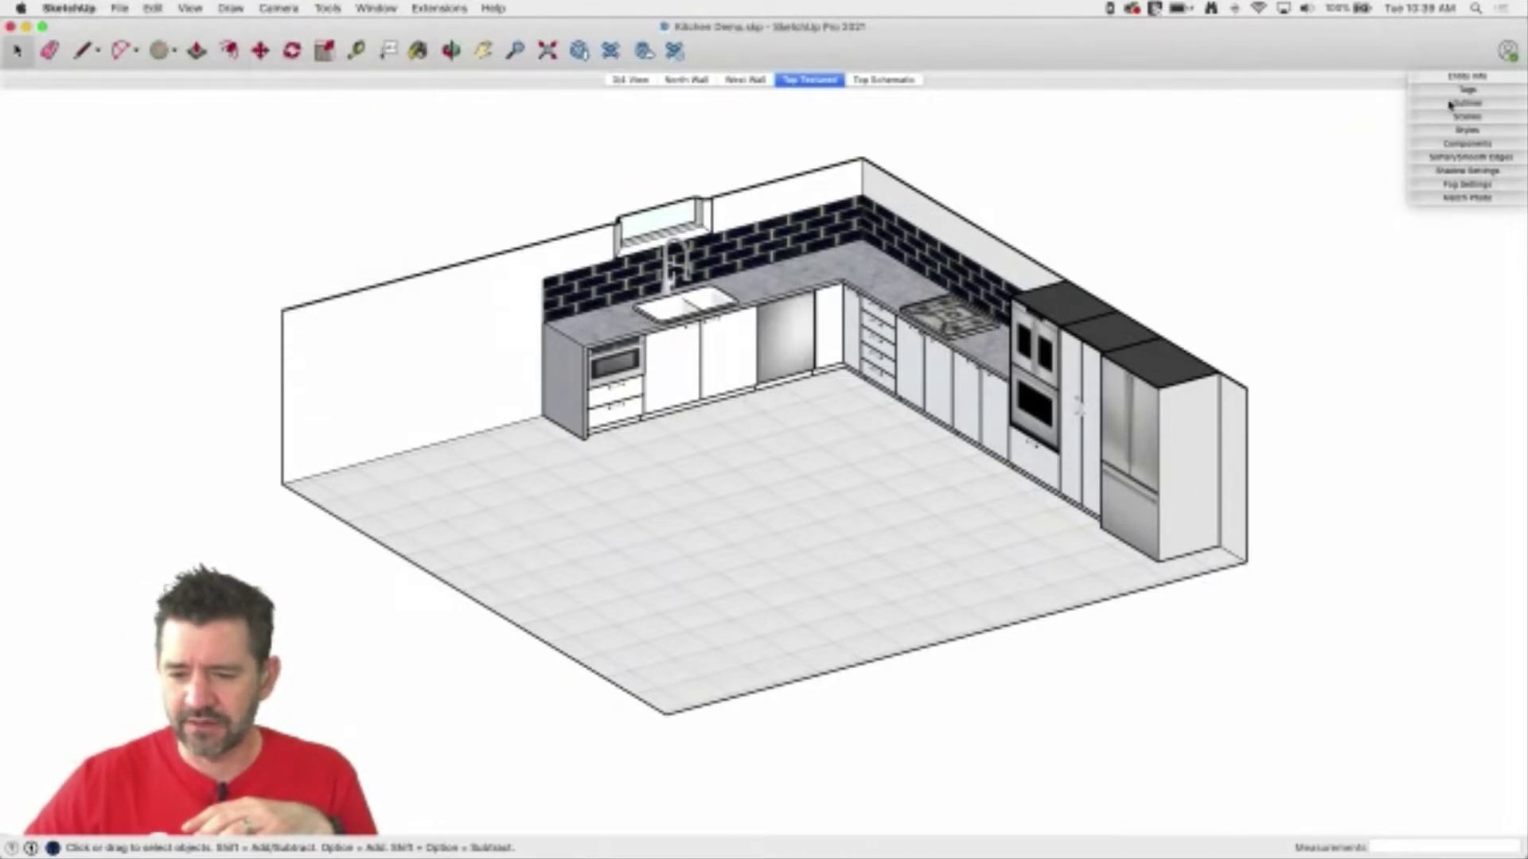
left_click(1450, 104)
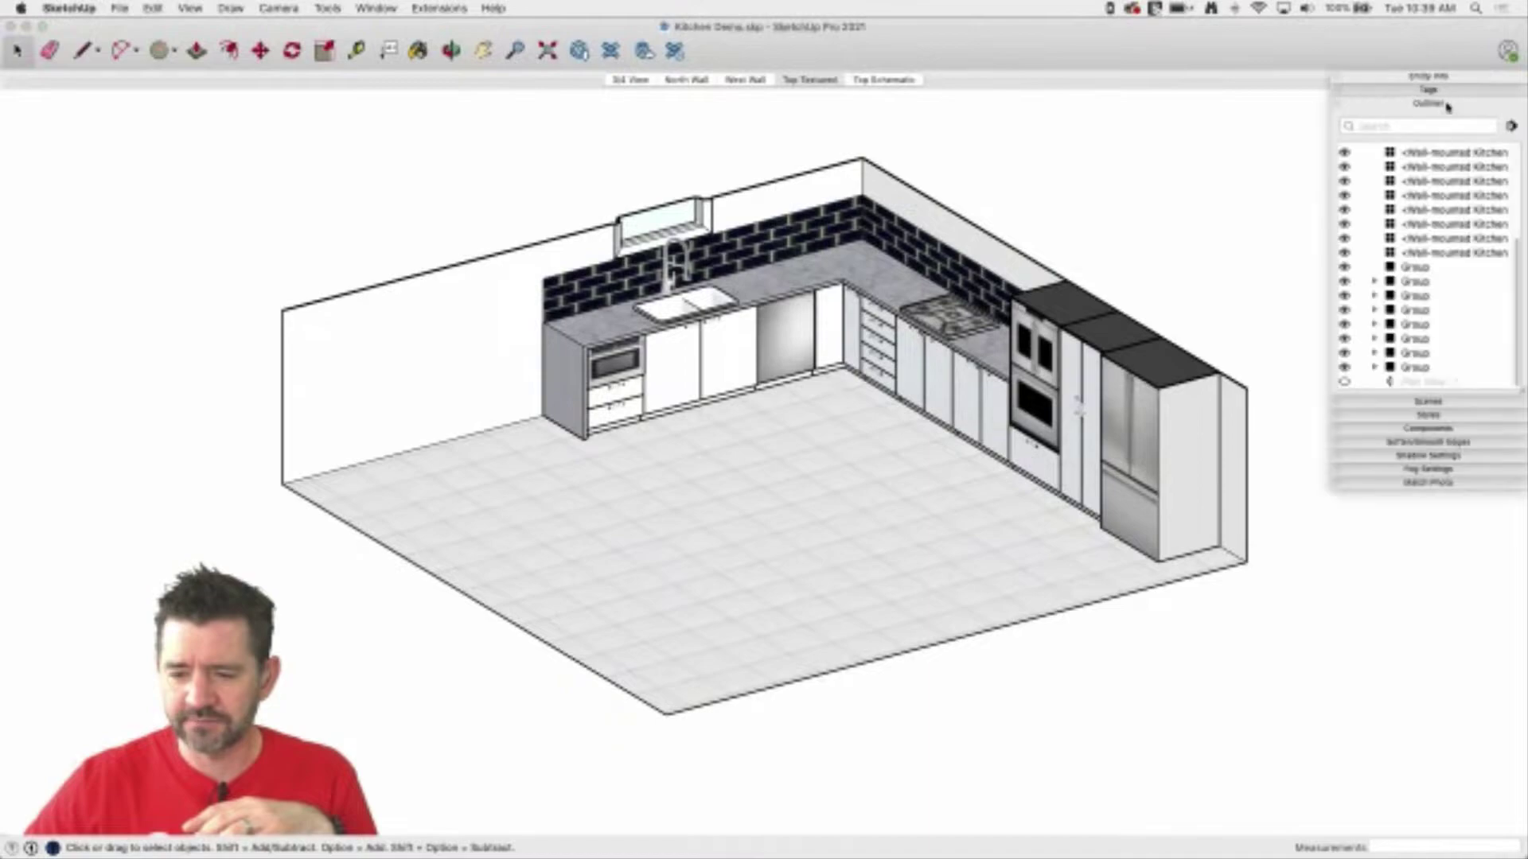
- Toggle the visibility of the hidden section plane at the end of the Outliner list, and restore the Top Textured scene
left_click(1344, 383)
left_click(1344, 383)
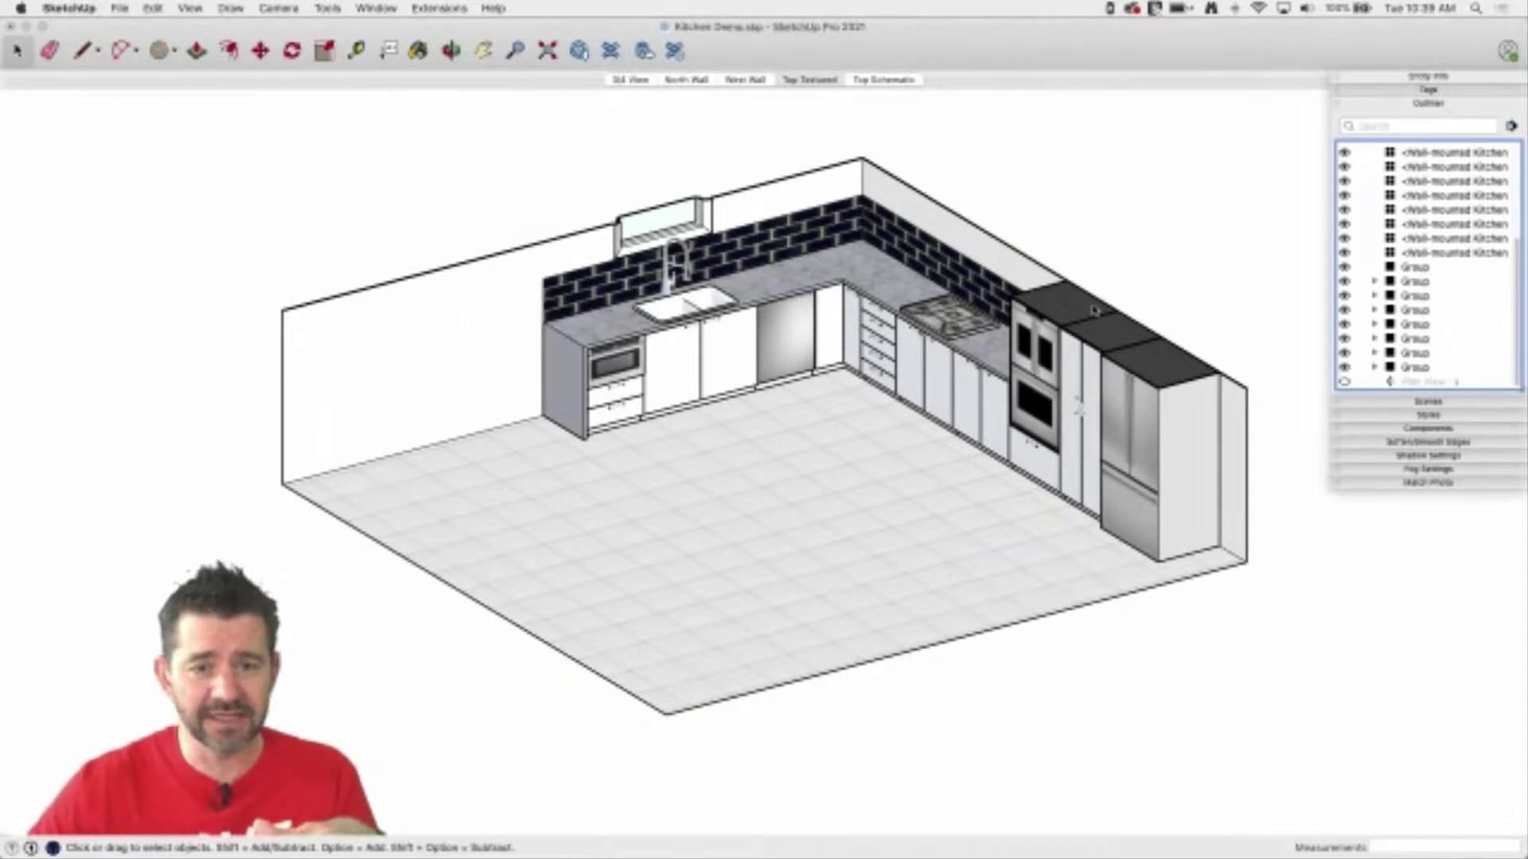
left_click(810, 80)
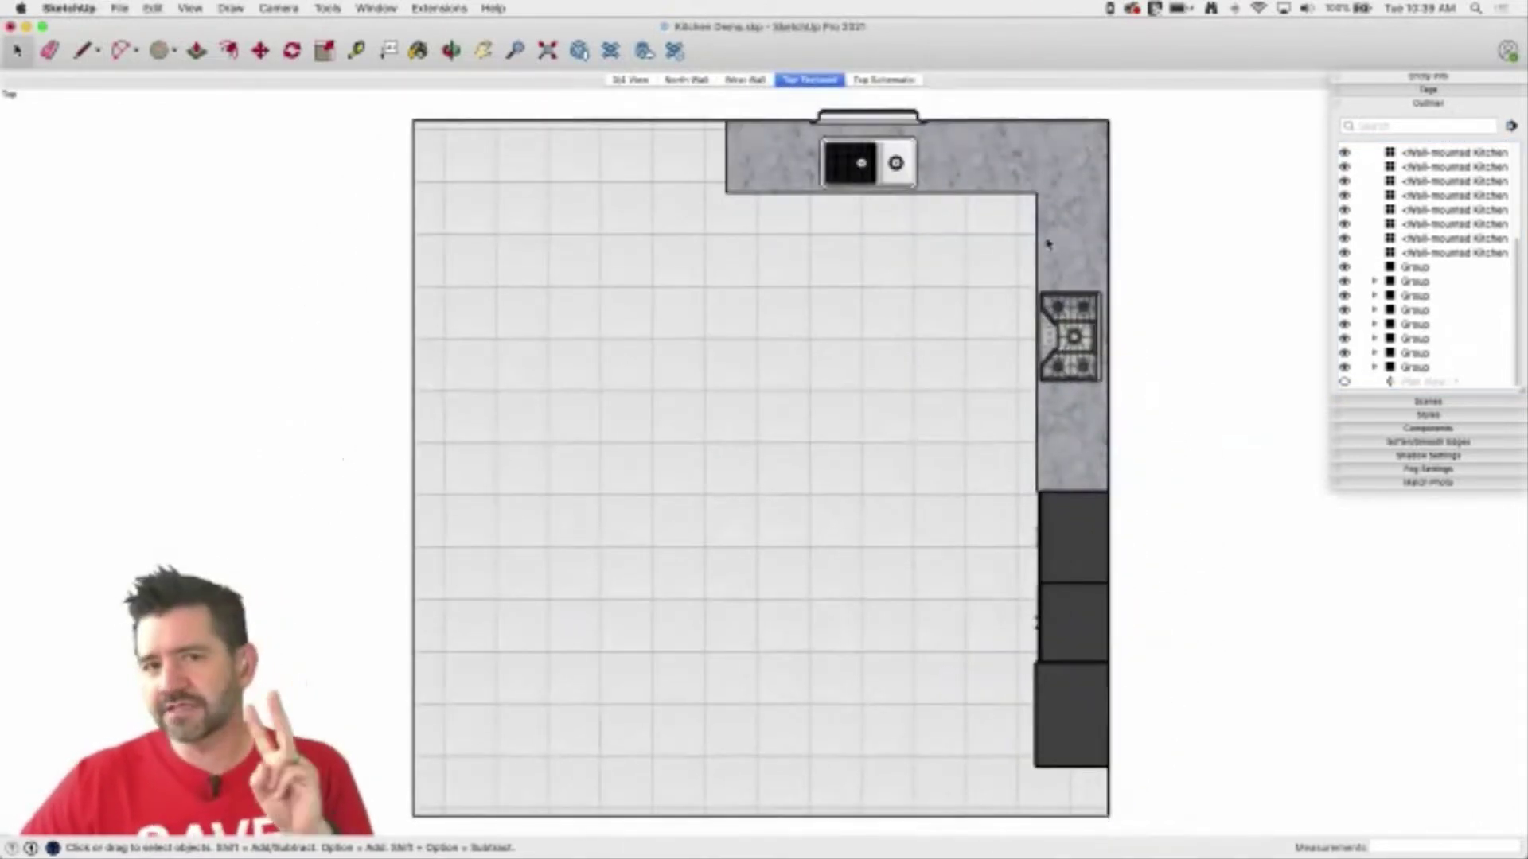
- Compare the Top Textured and Top Schematic scenes by alternating between them, ending on Top Schematic
left_click(871, 81)
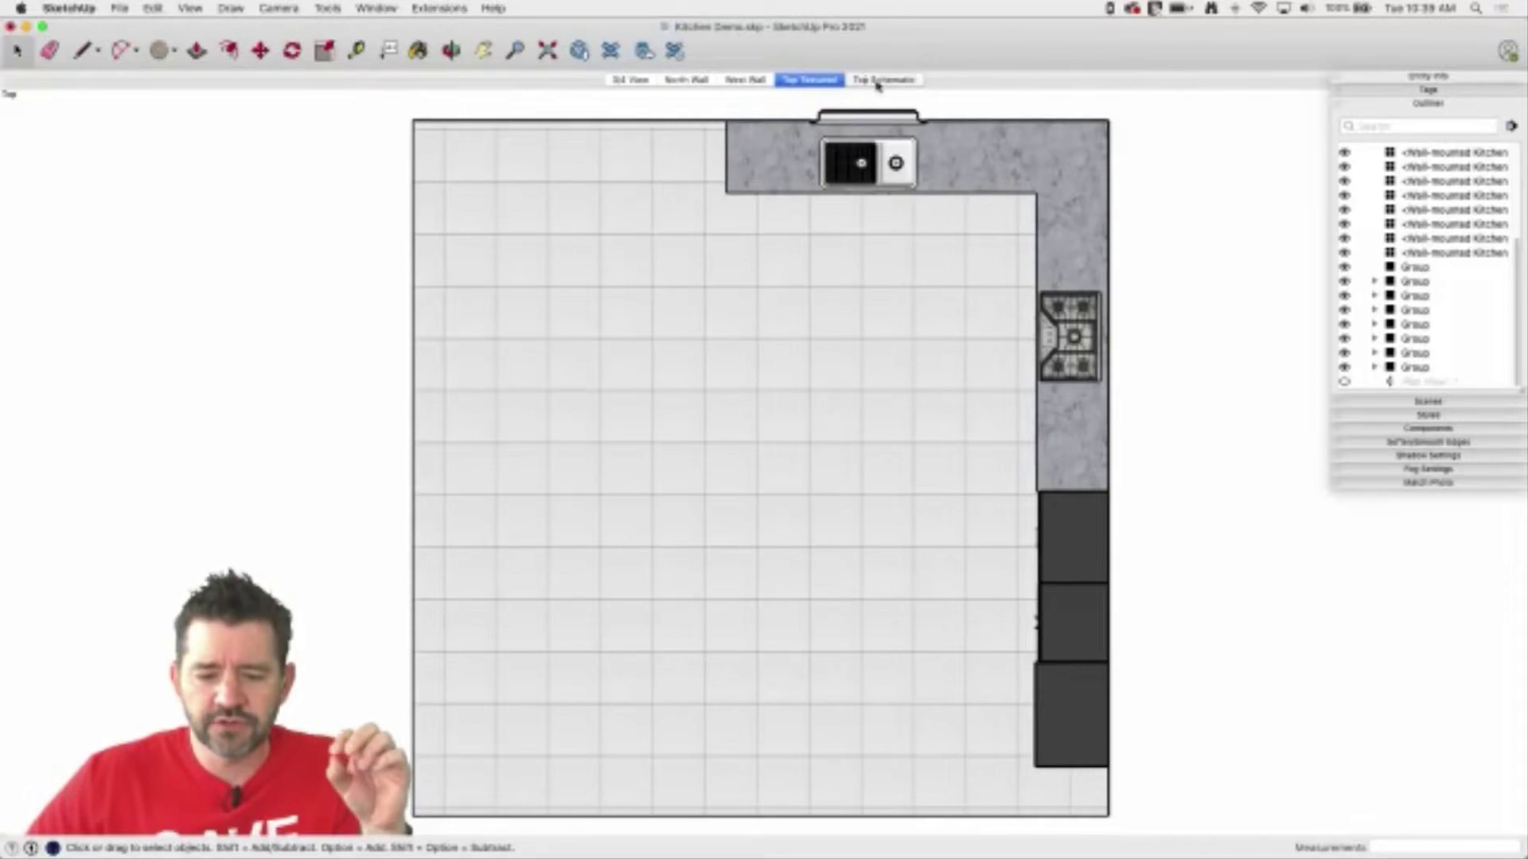
left_click(809, 81)
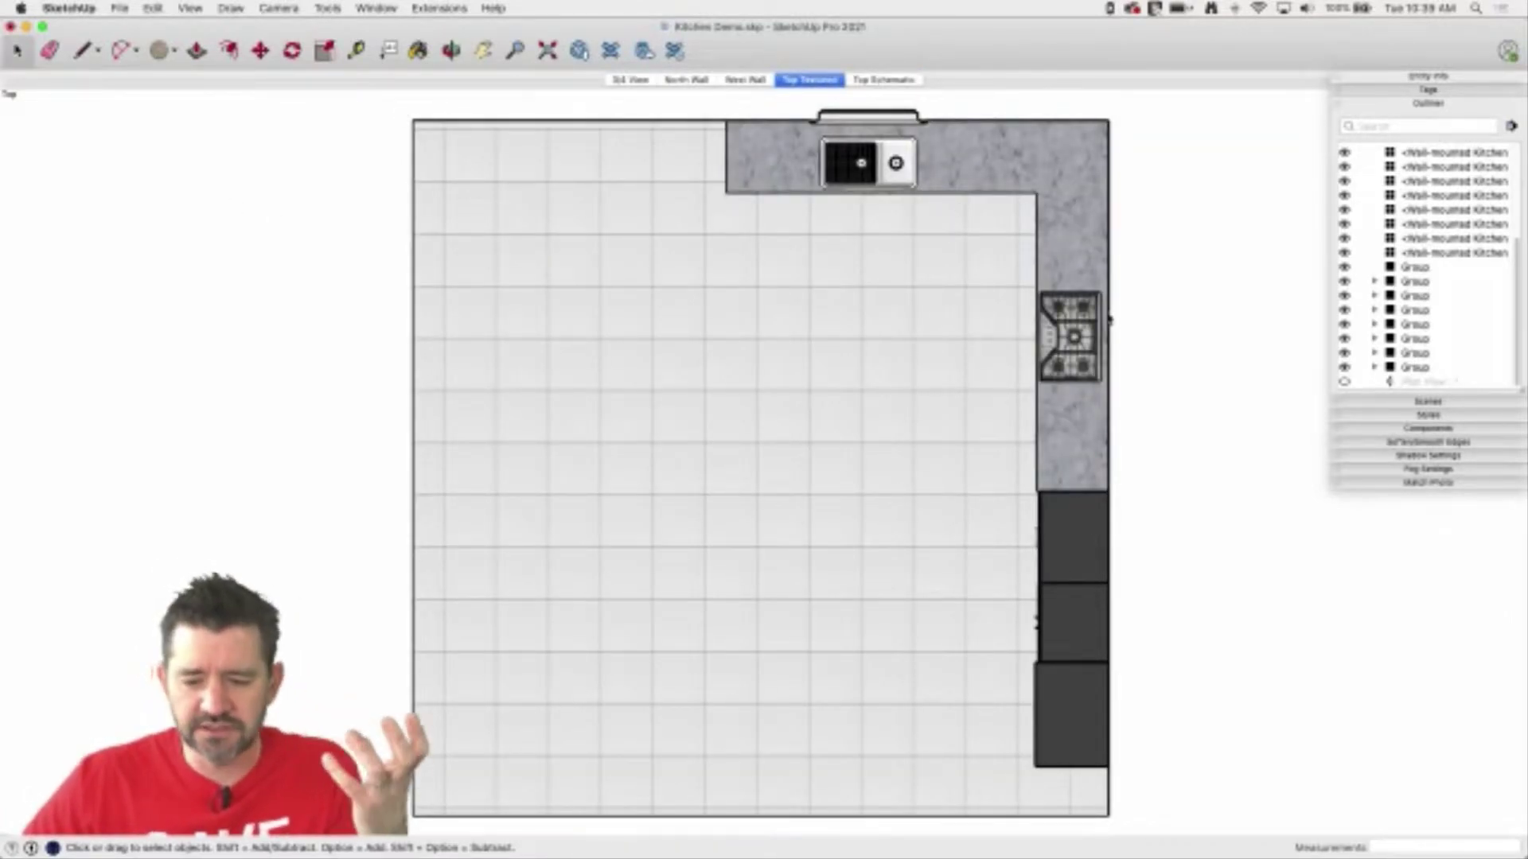
left_click(880, 80)
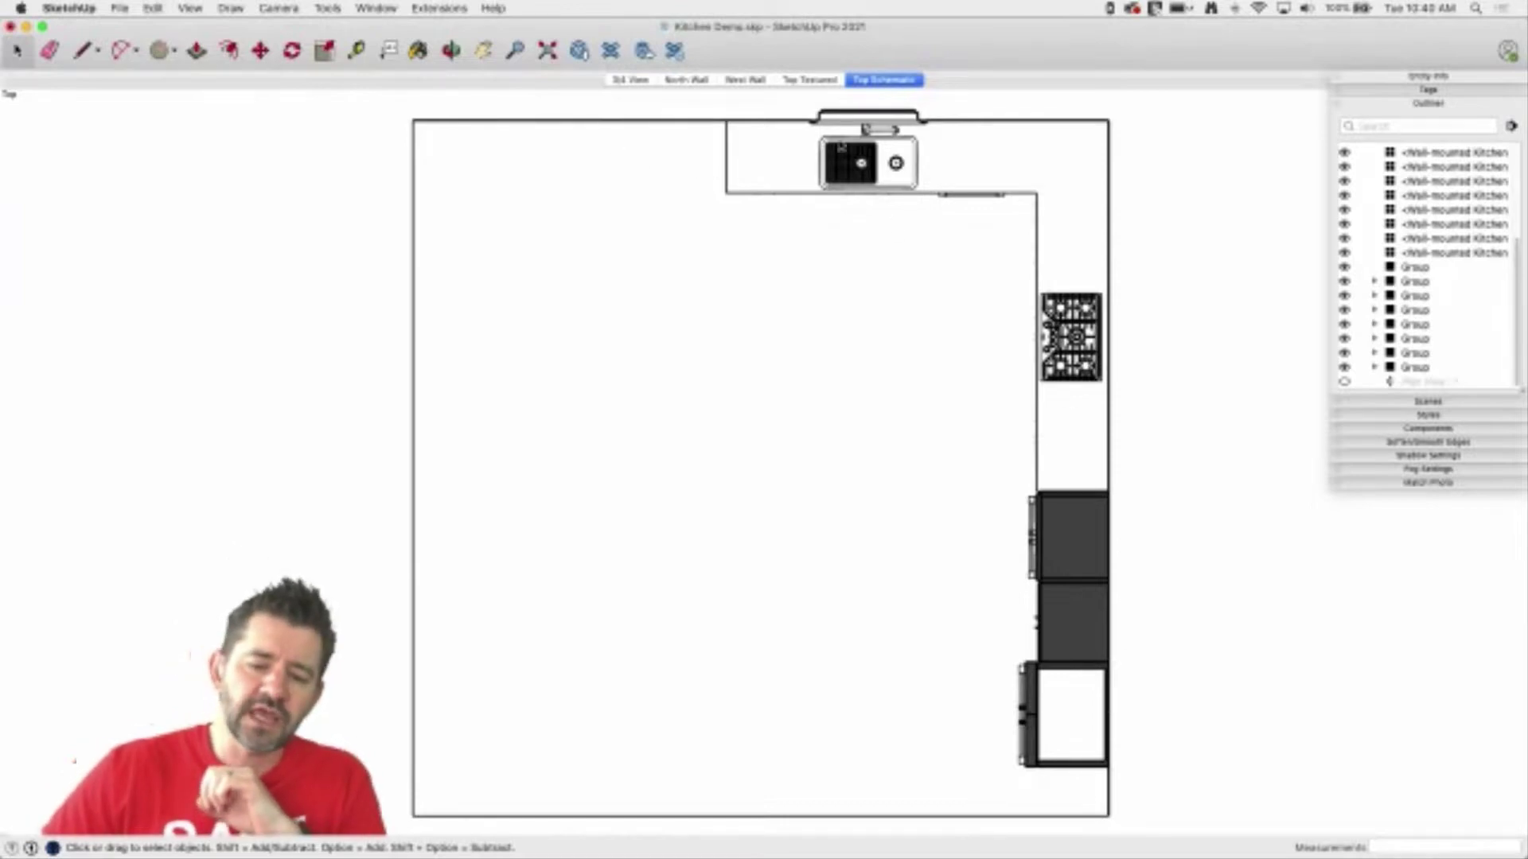
left_click(808, 81)
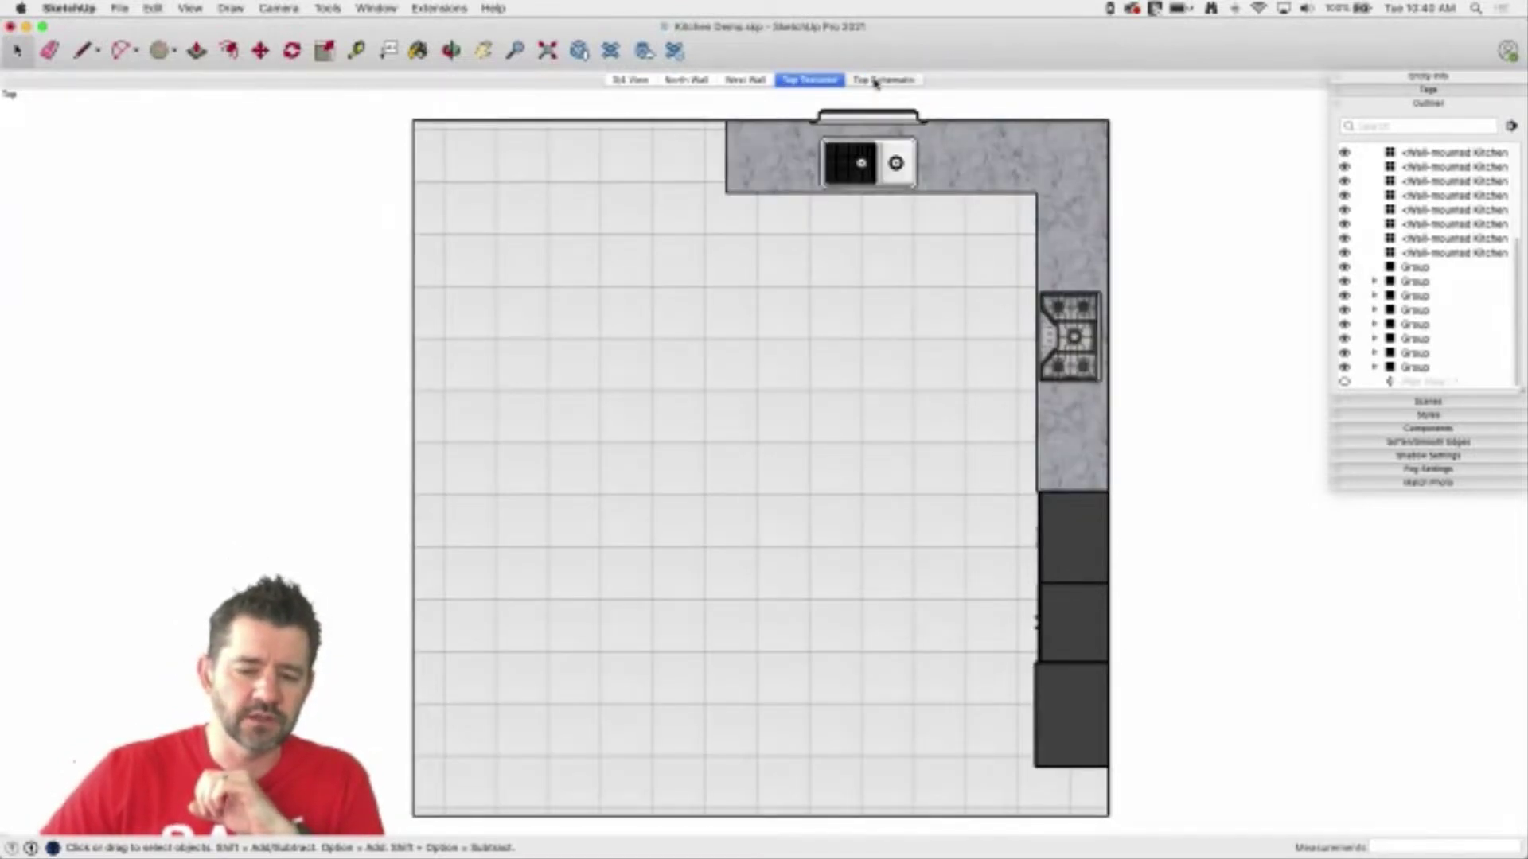
left_click(869, 80)
left_click(809, 81)
left_click(861, 79)
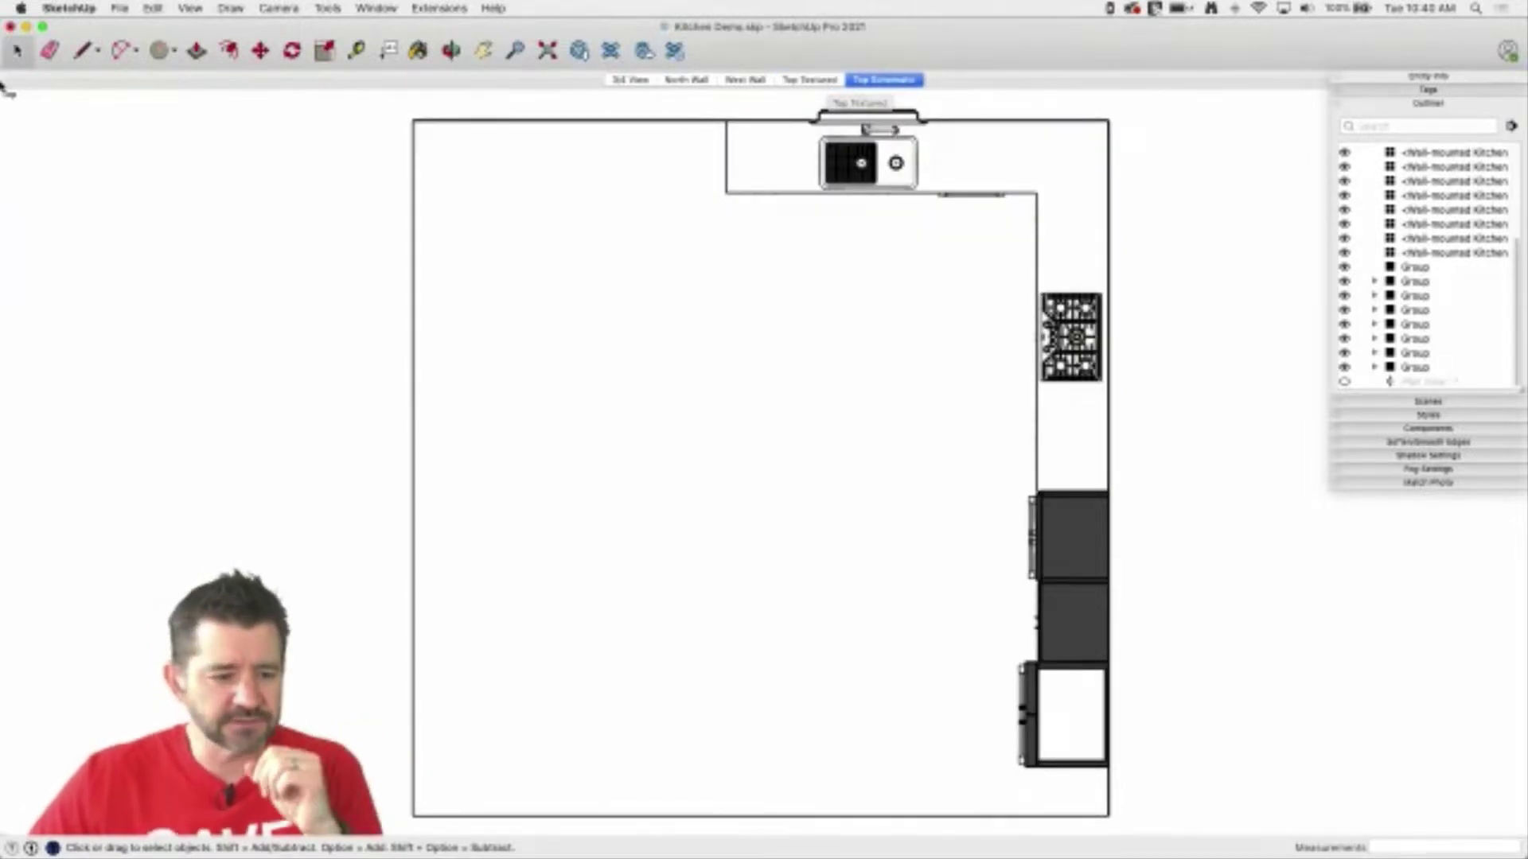
- Switch to the Kitchen Demo document in LayOut, select the Cover Page's model viewport, and go to the Inside Page
left_click(26, 26)
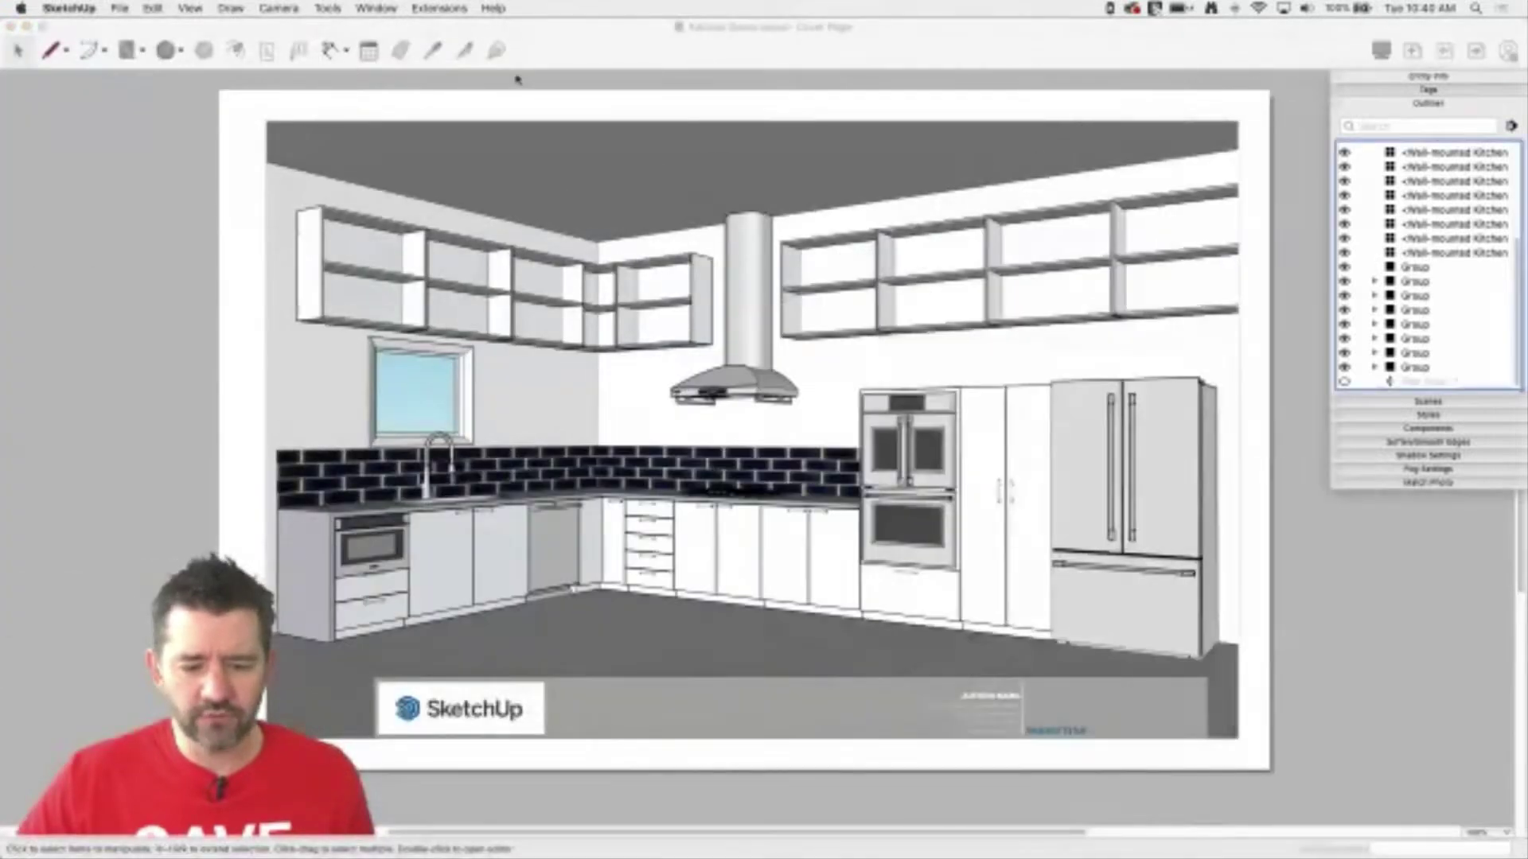
left_click(774, 365)
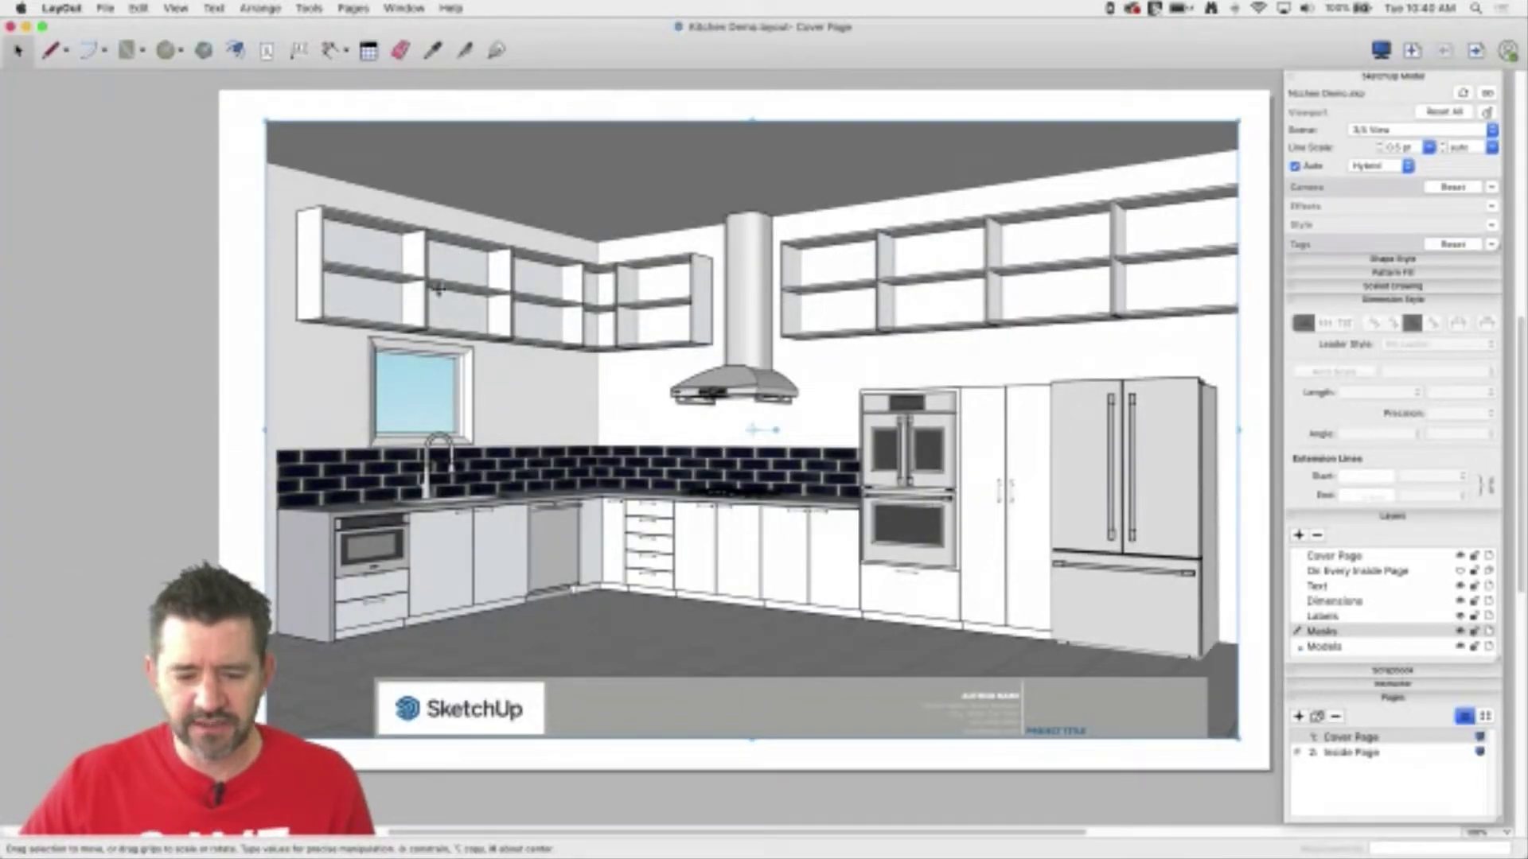
left_click(1343, 756)
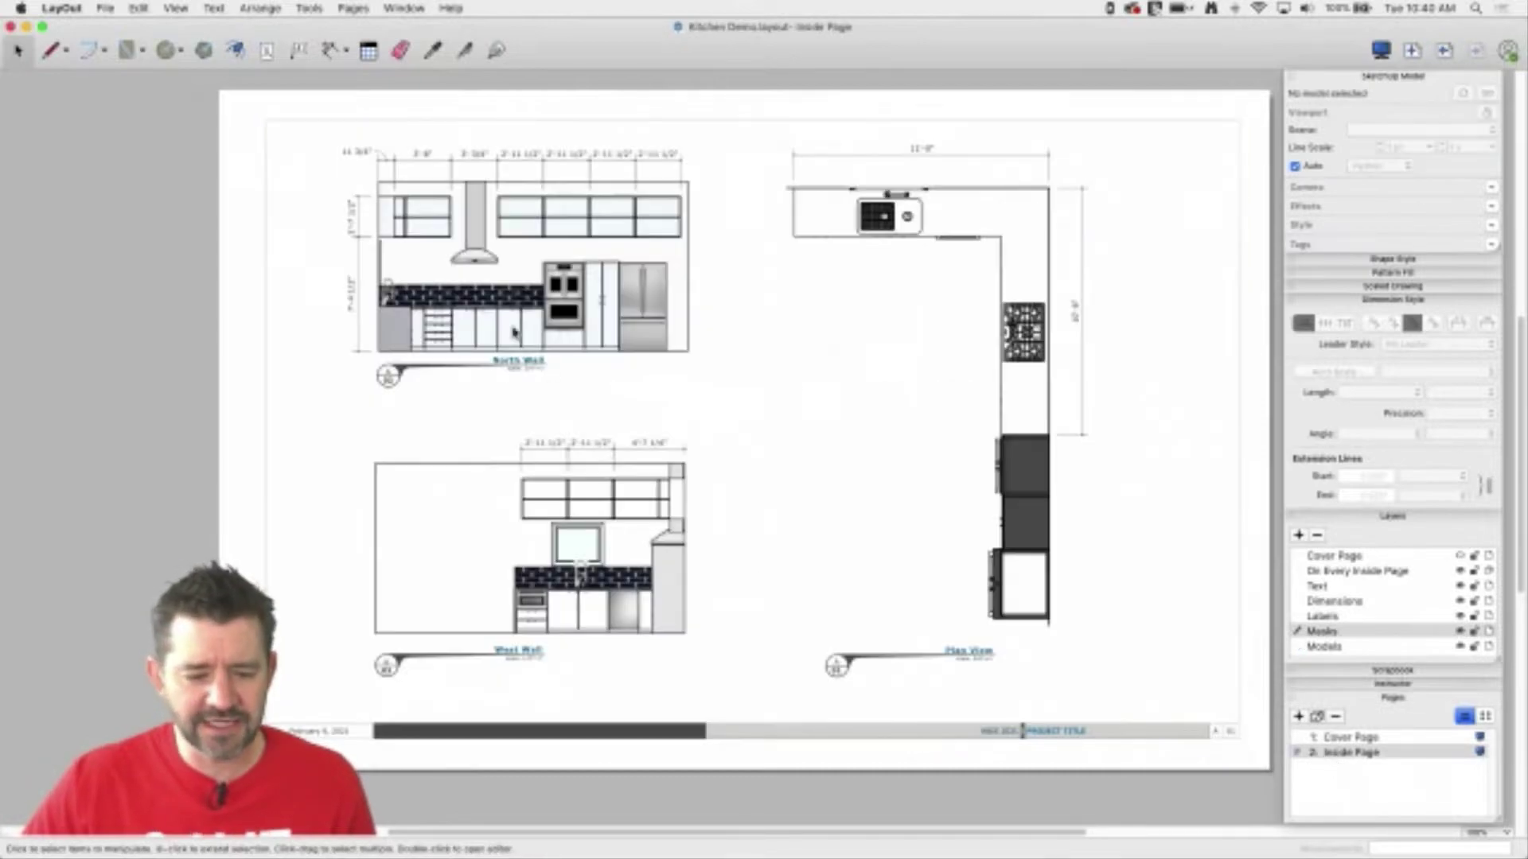
- Examine how the North Wall, West Wall and Plan View drawings are grouped by selecting each, ending with the Plan View group
left_click(499, 298)
left_click(499, 544)
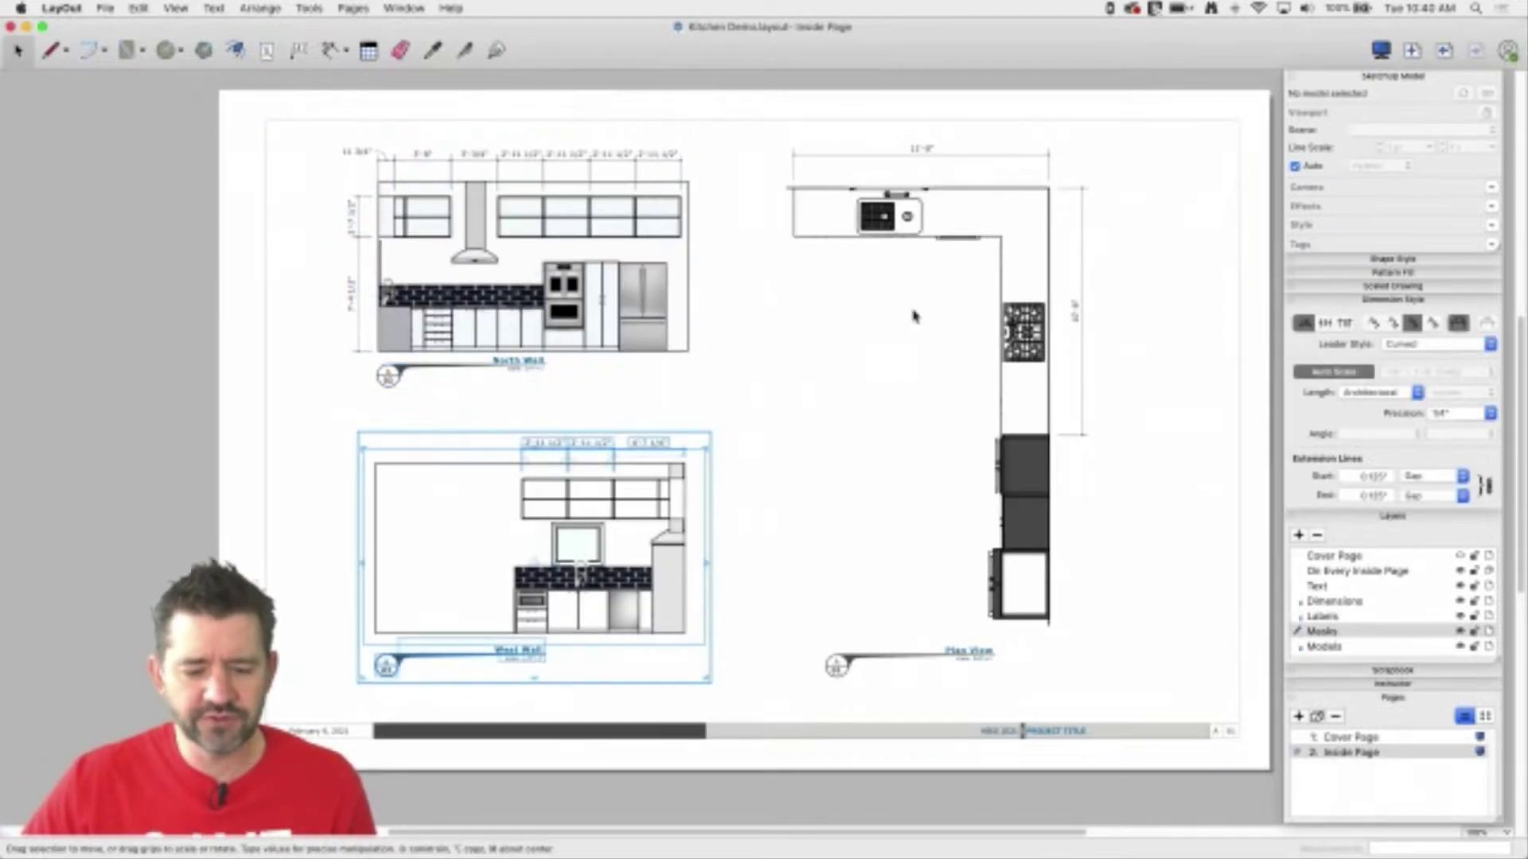
left_click(949, 208)
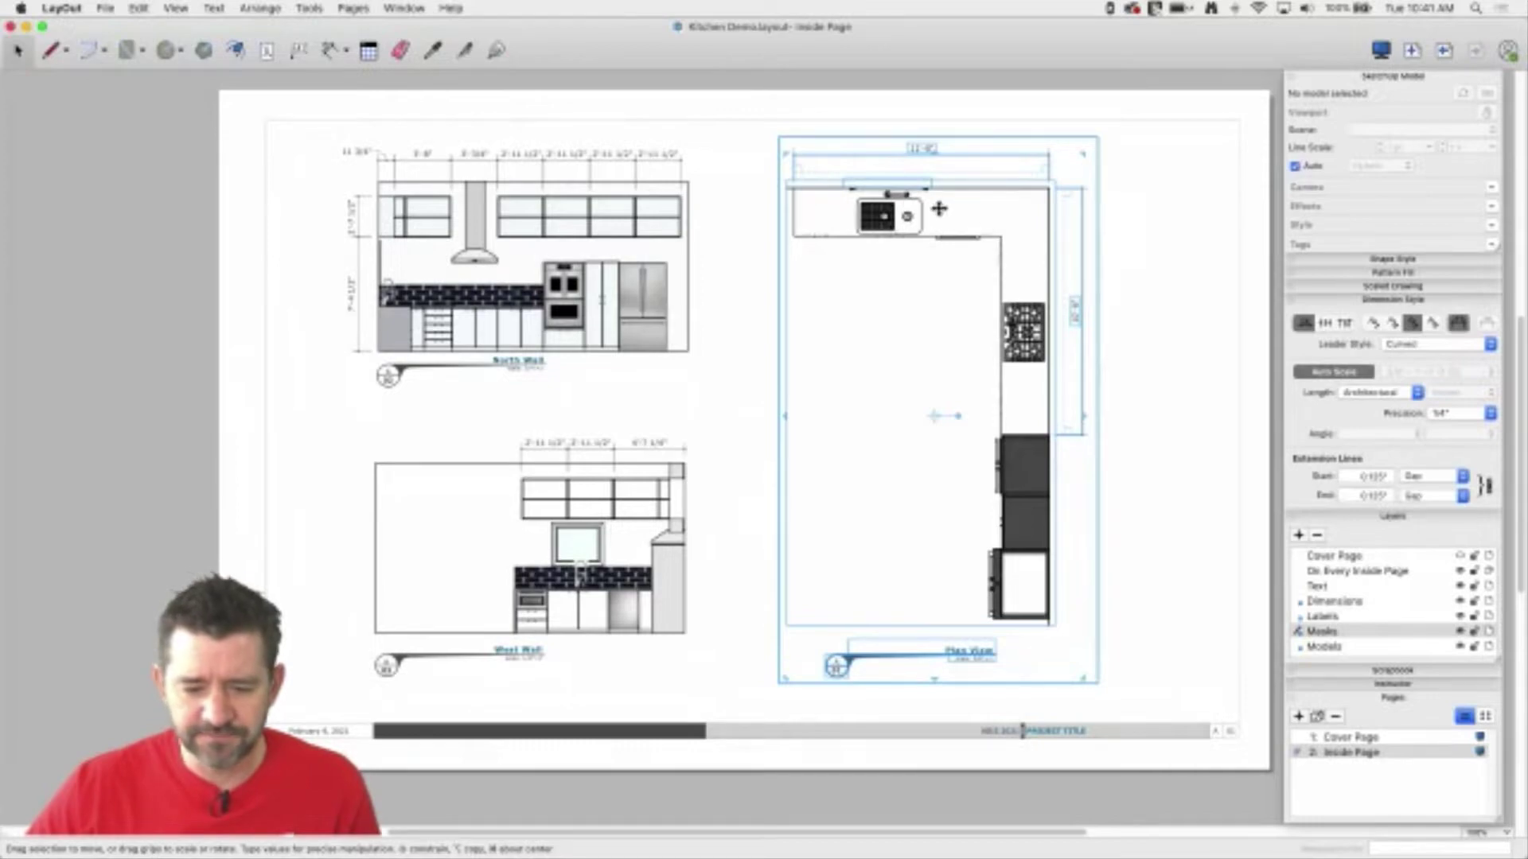
left_click(483, 252)
left_click(677, 494)
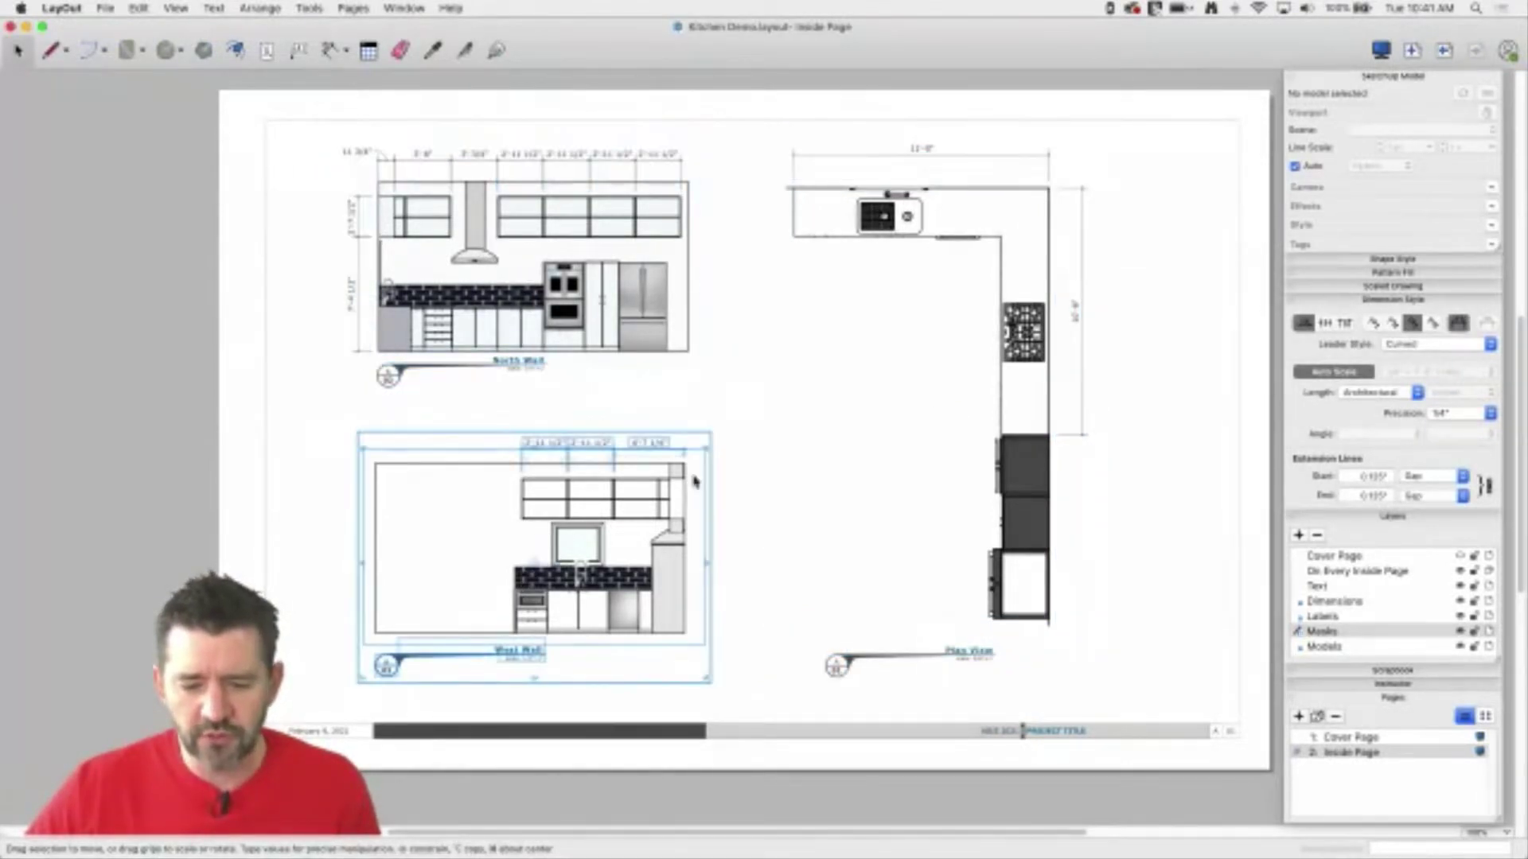
left_click(911, 267)
left_click(621, 236)
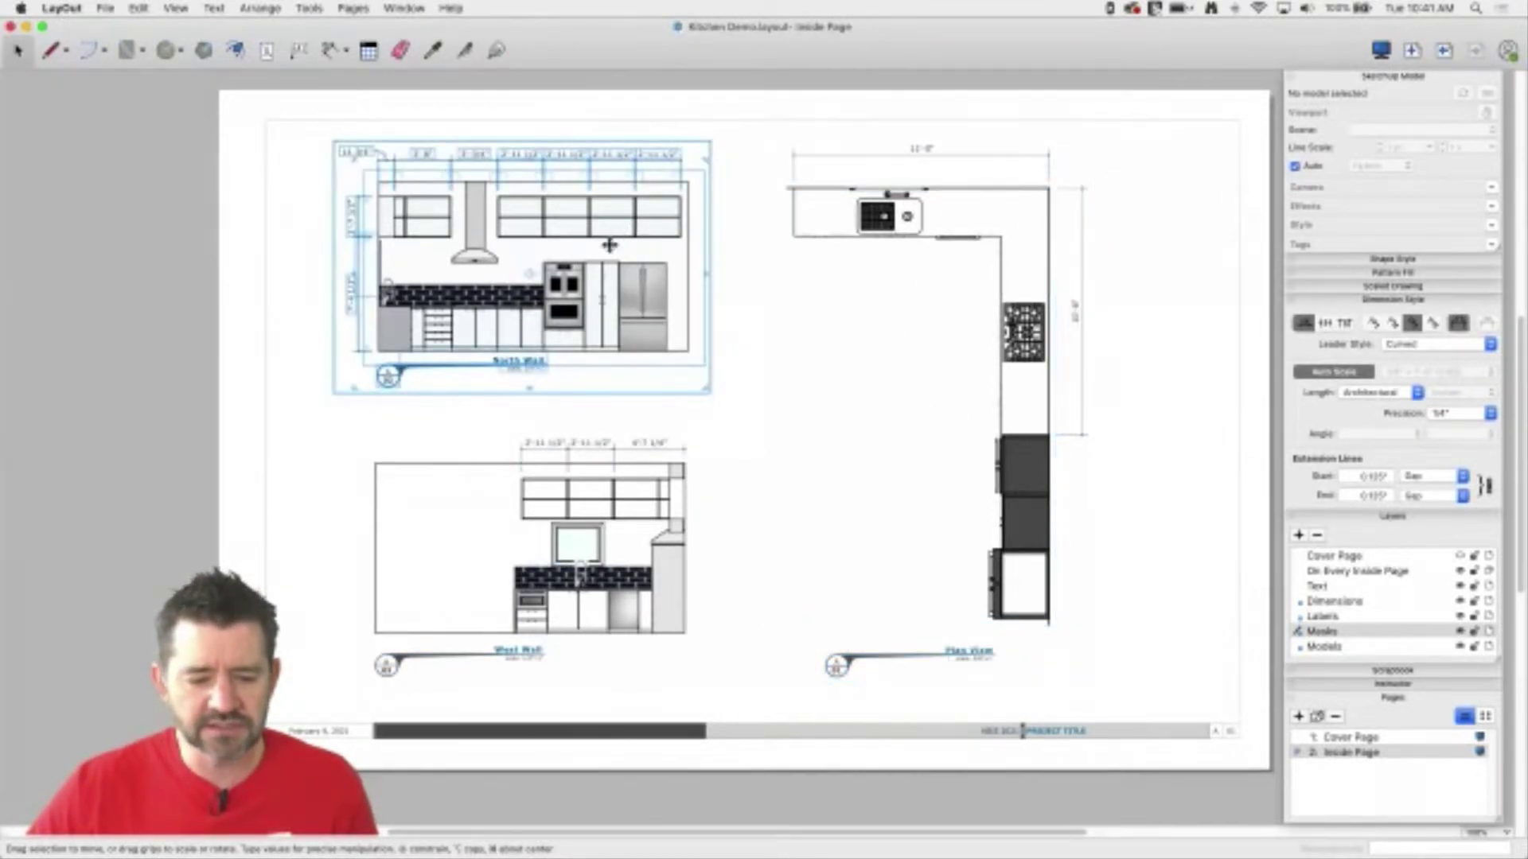
left_click(1070, 203)
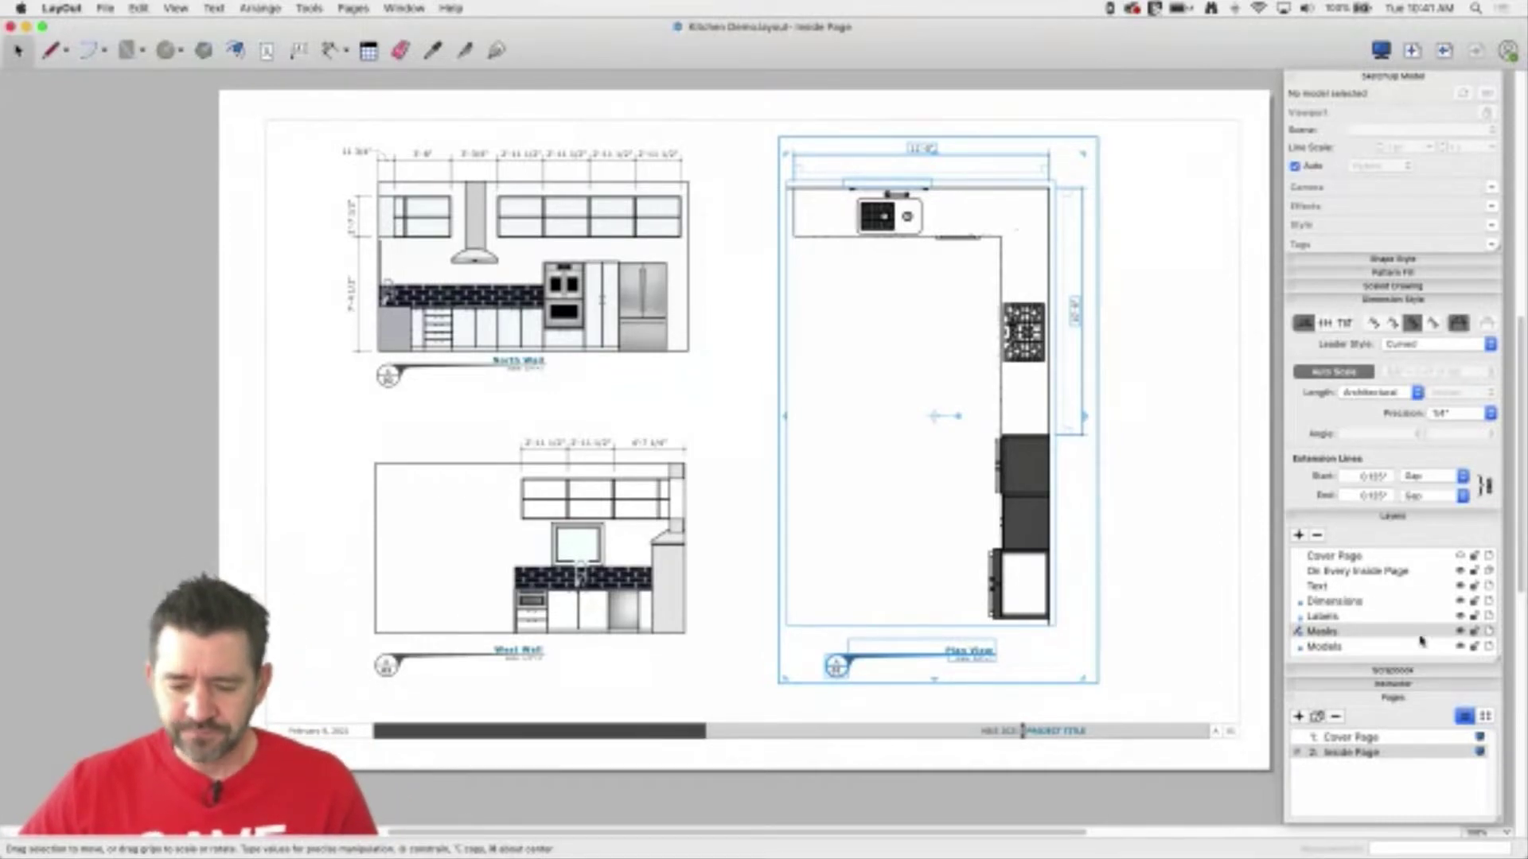
- Hide and show the Dimensions layer and the Labels layer in turn to check what each contains
left_click(1460, 602)
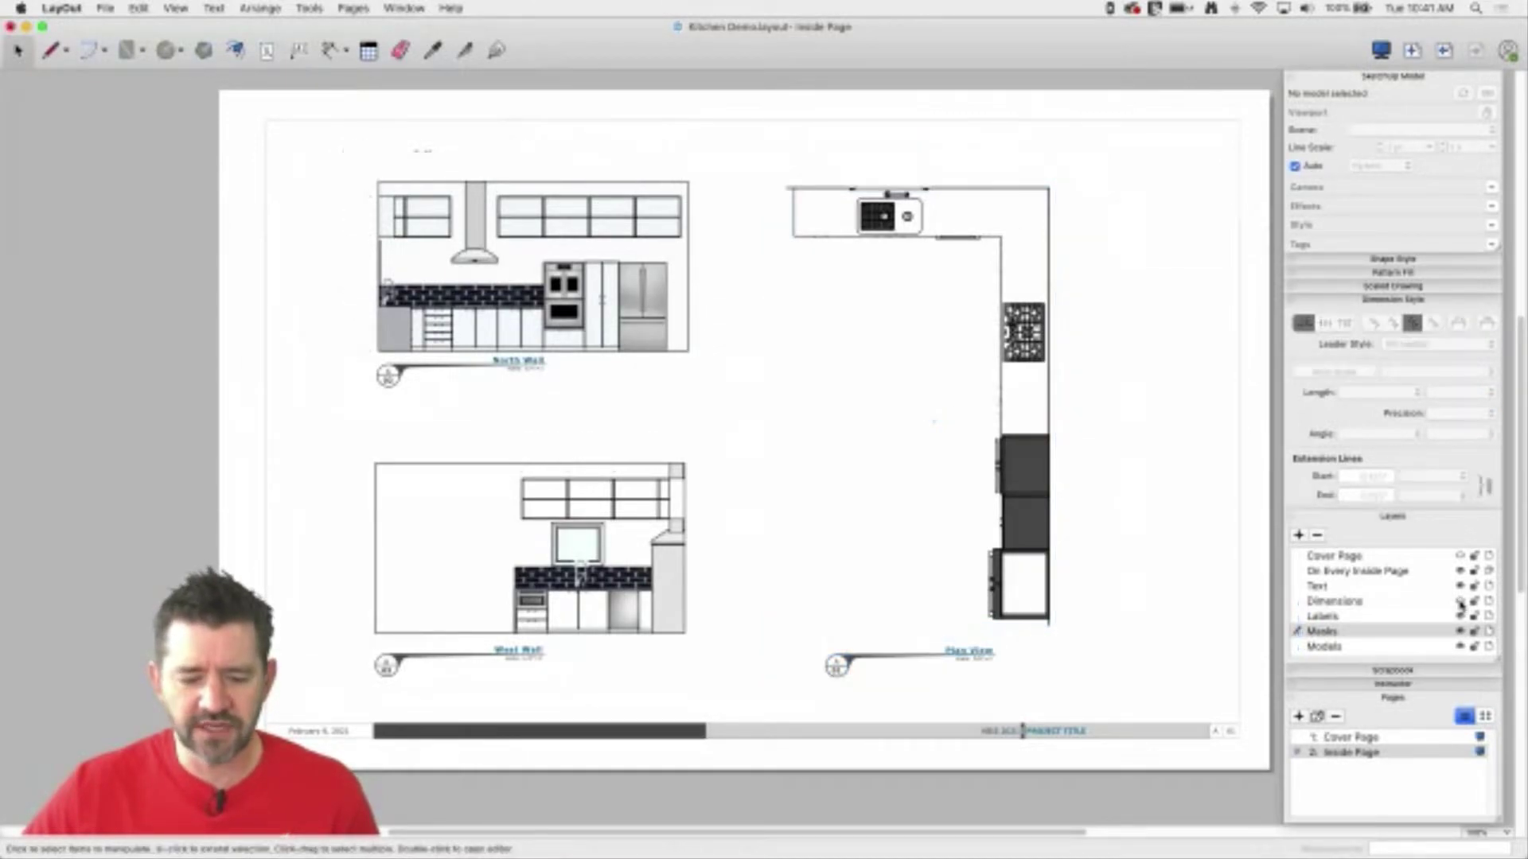
left_click(1461, 602)
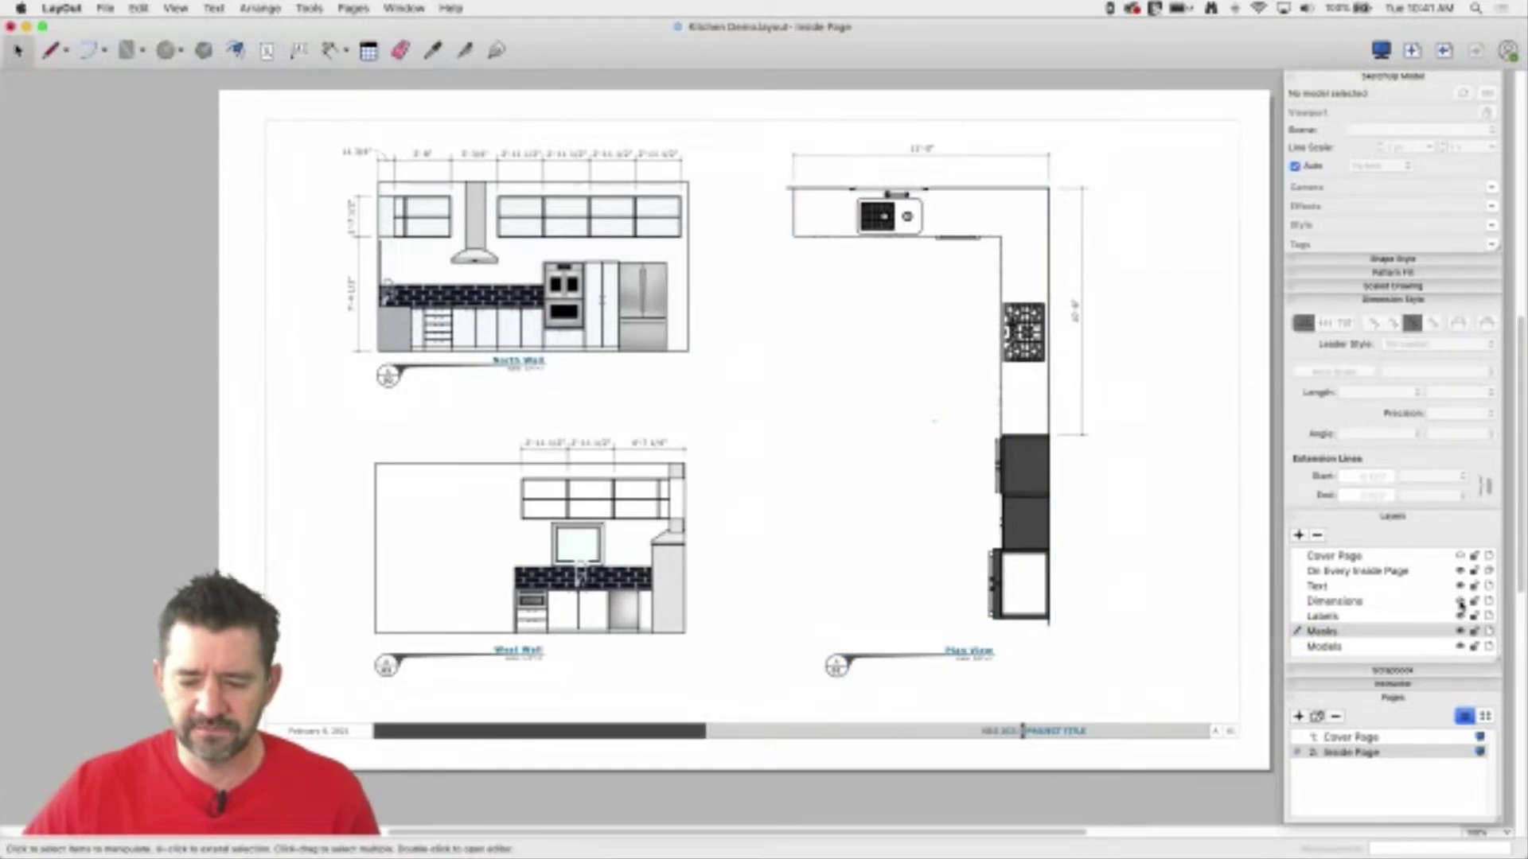
left_click(1460, 616)
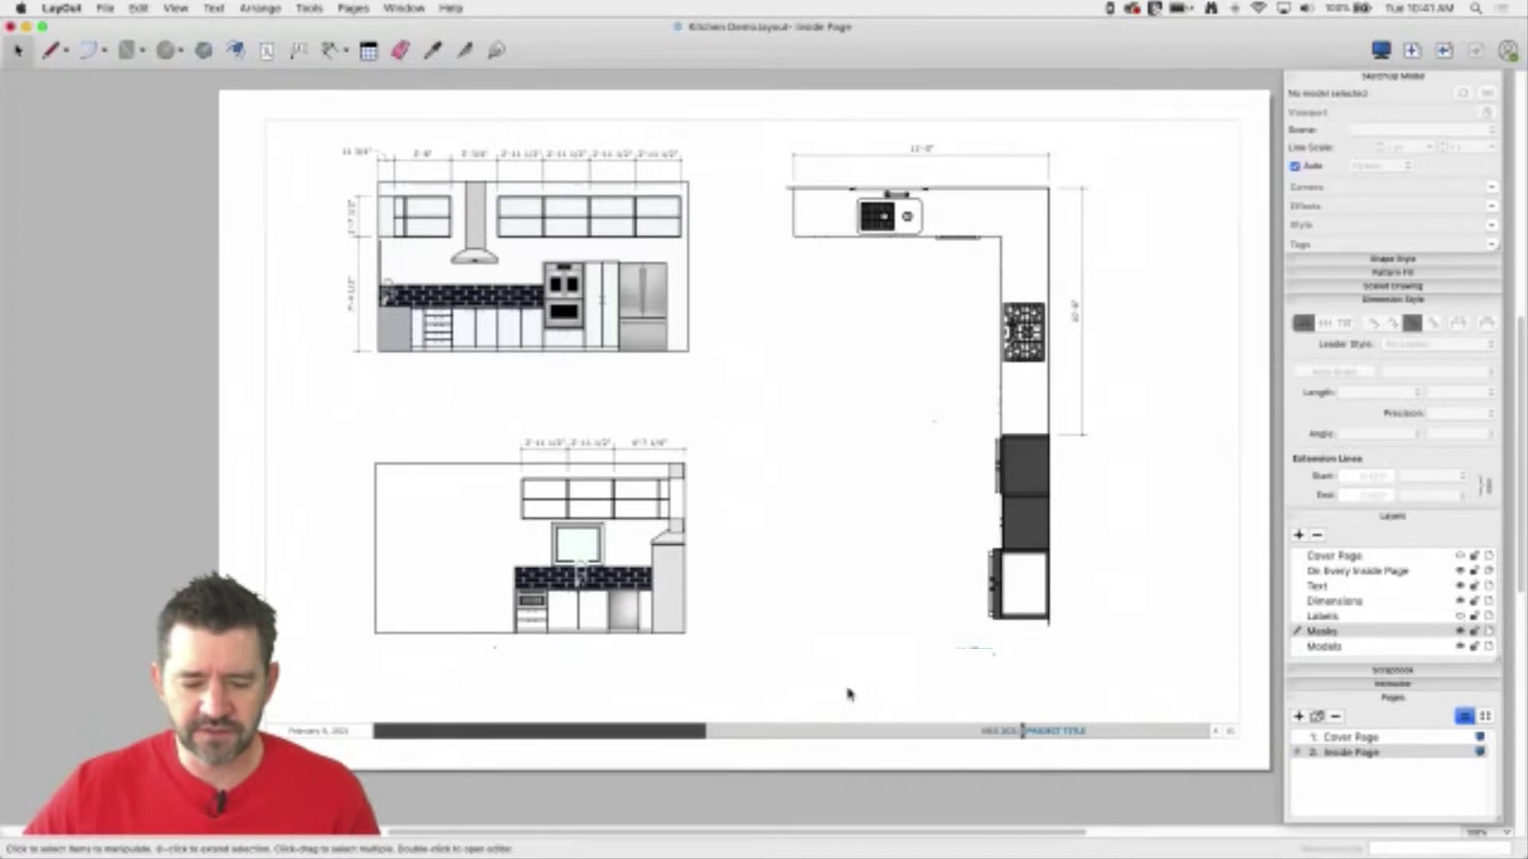
left_click(1460, 618)
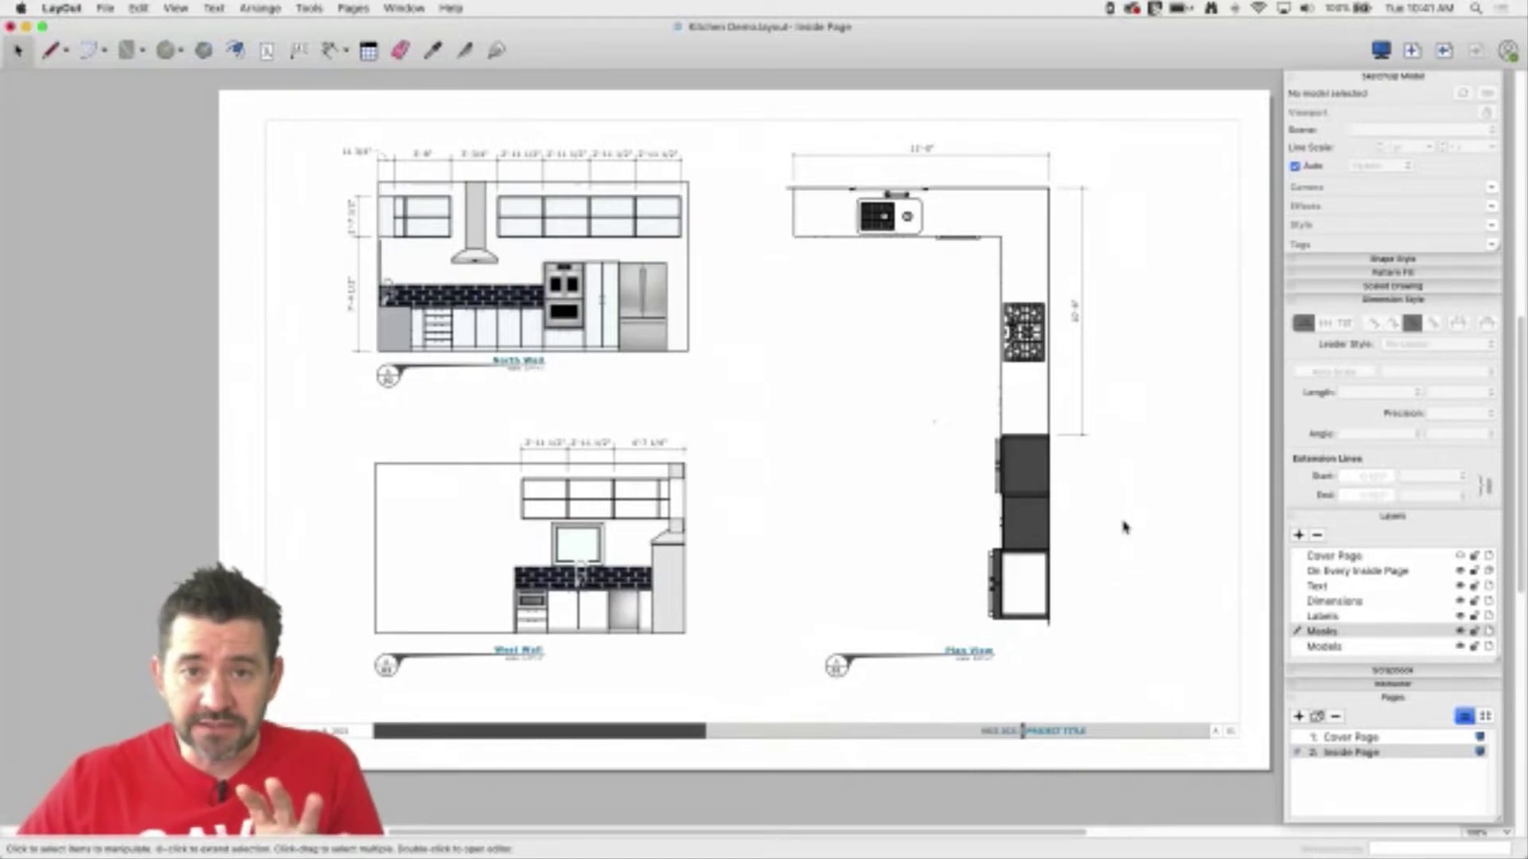
- Move the grouped Plan View drawing slightly to the right on the Inside Page, away from the wall elevations
left_click(1050, 381)
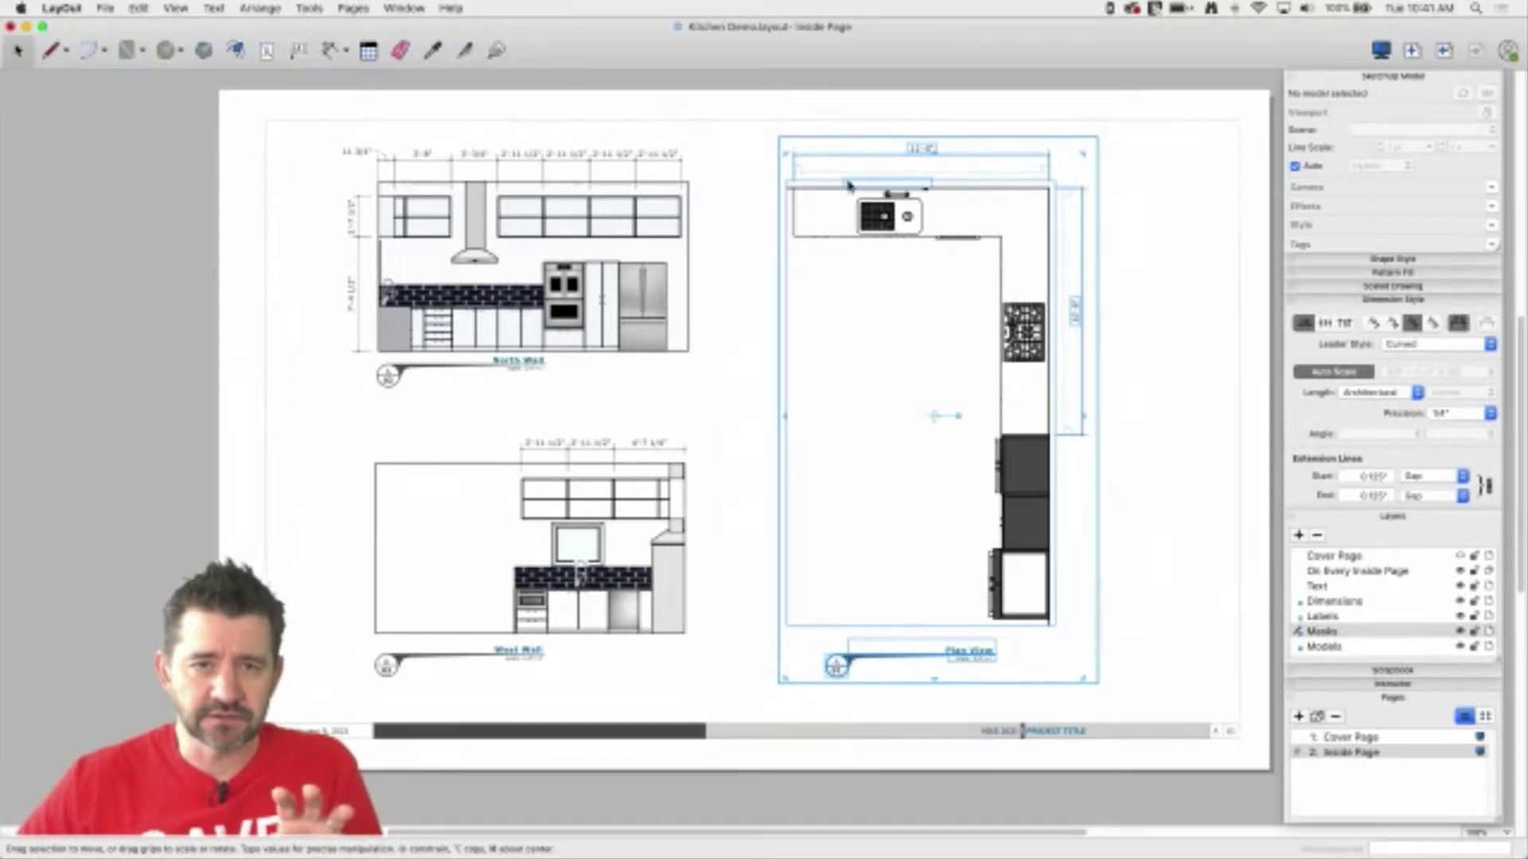
left_click_drag(1012, 373, 1077, 373)
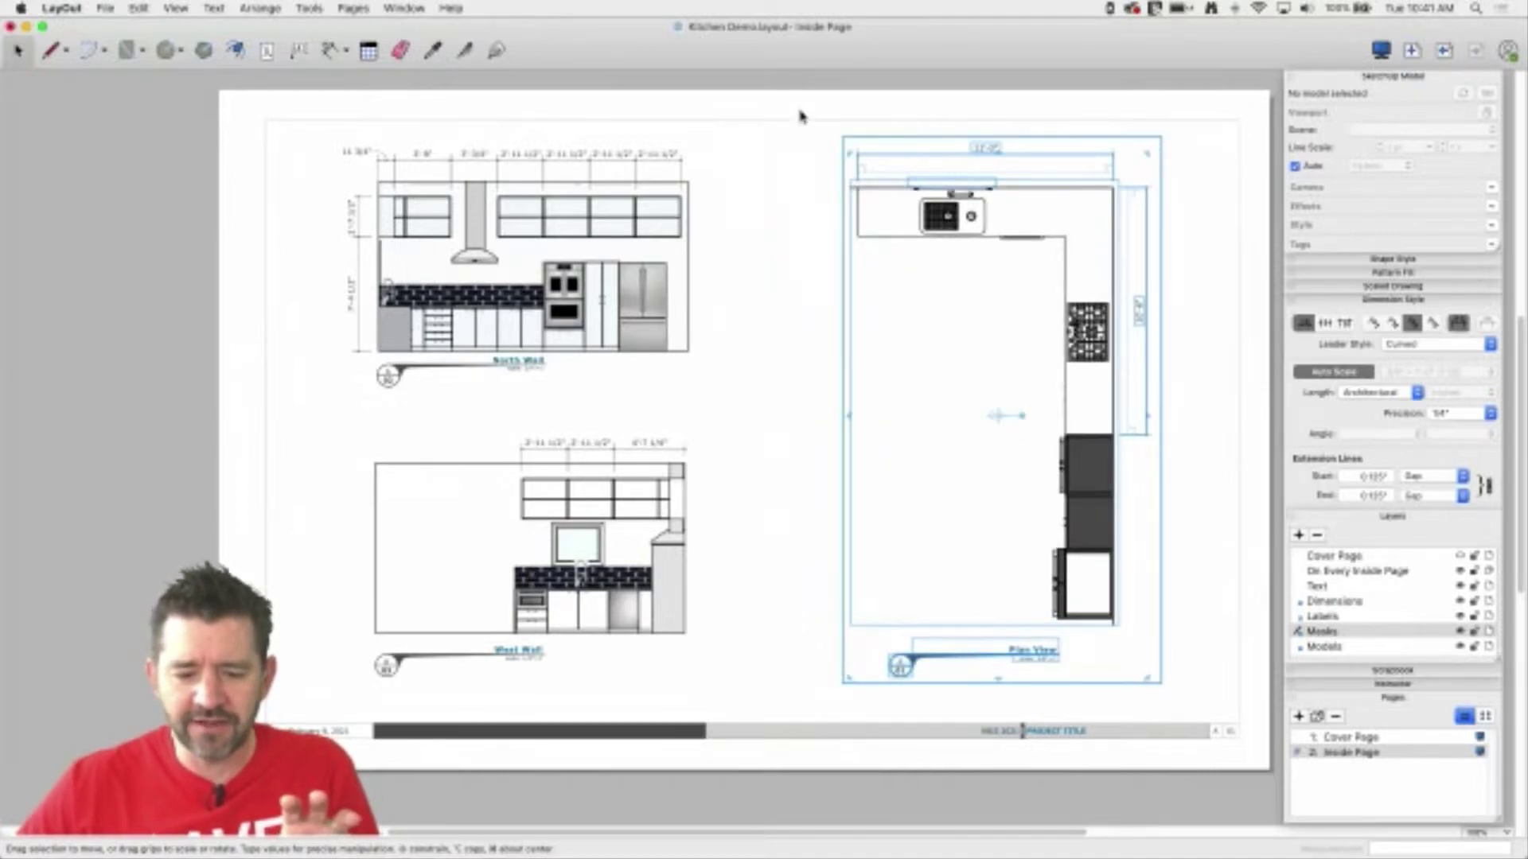
left_click_drag(745, 75, 1270, 701)
left_click(1193, 764)
left_click_drag(805, 99, 1238, 724)
left_click(1126, 787)
mouse_move(972, 212)
left_mouse_down()
mouse_move(835, 208)
mouse_move(704, 326)
mouse_move(1078, 232)
mouse_move(989, 210)
left_mouse_up()
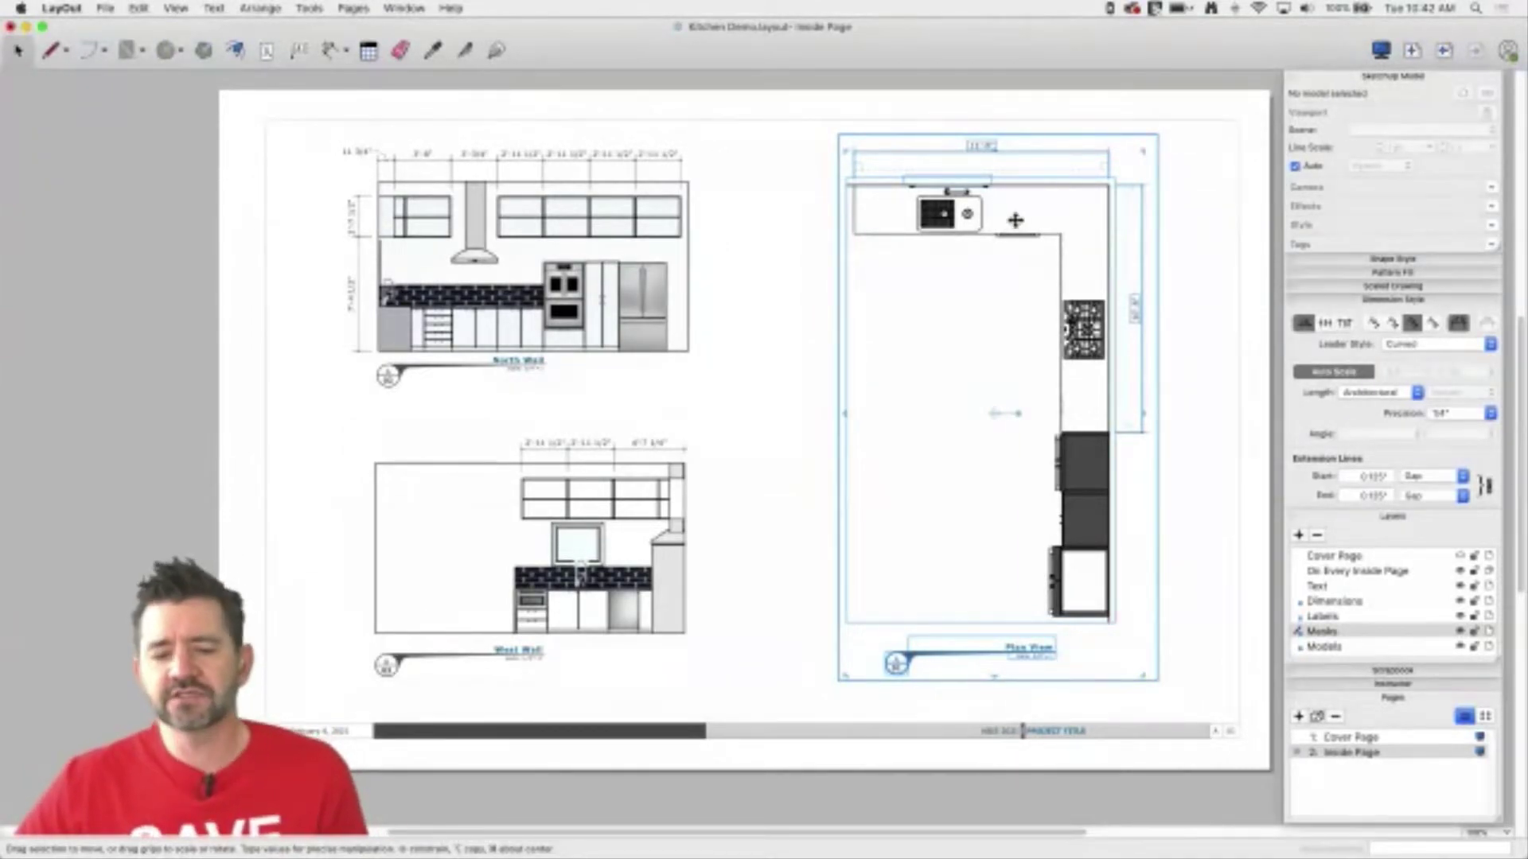
- Open the Plan View group and inspect its model viewport, its overall width dimension and its title label
double_click(1016, 222)
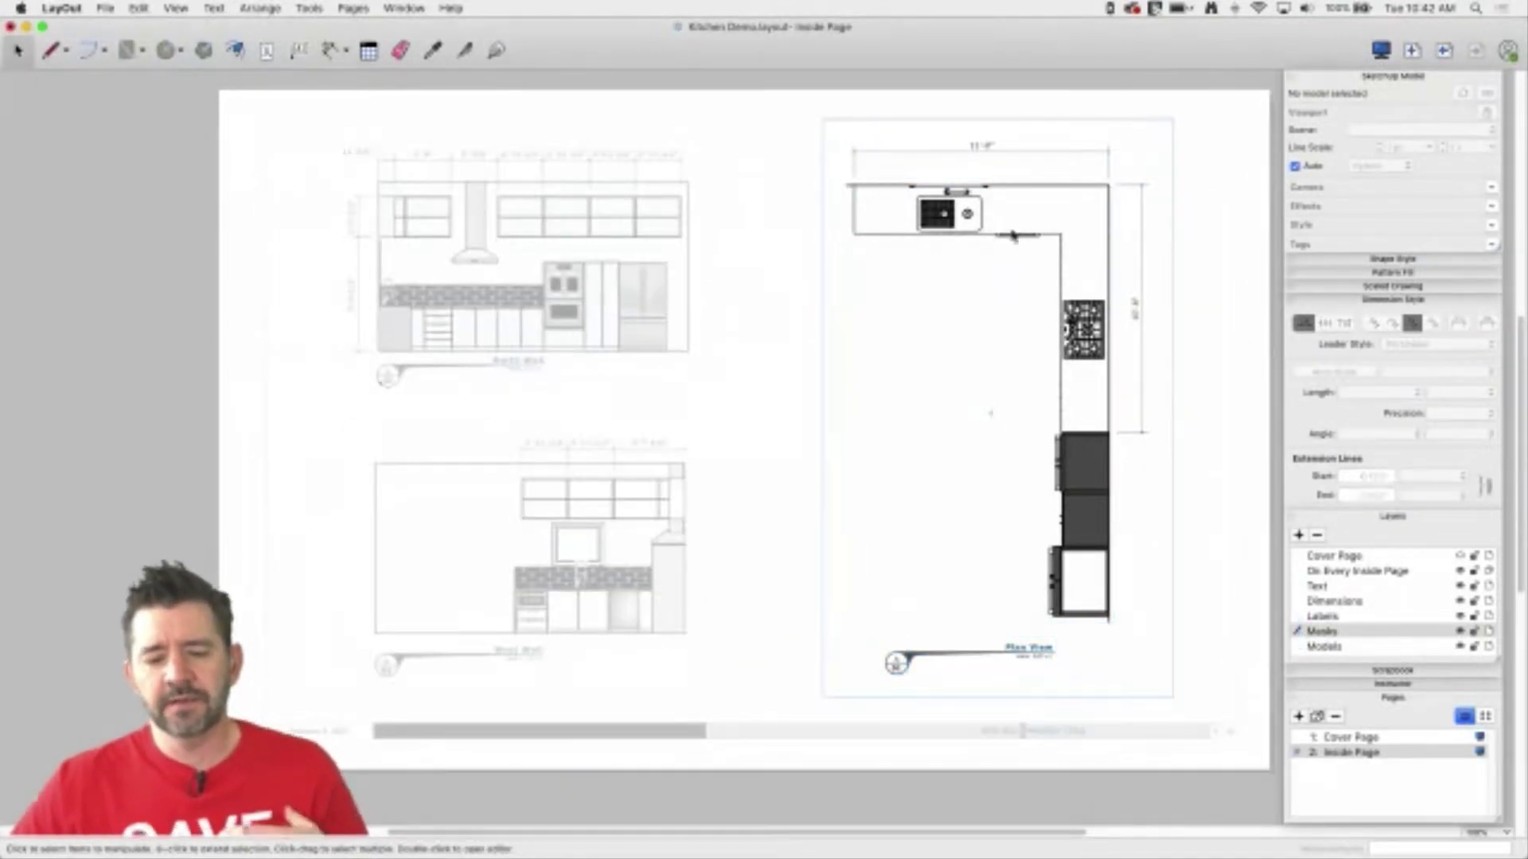
key("Escape")
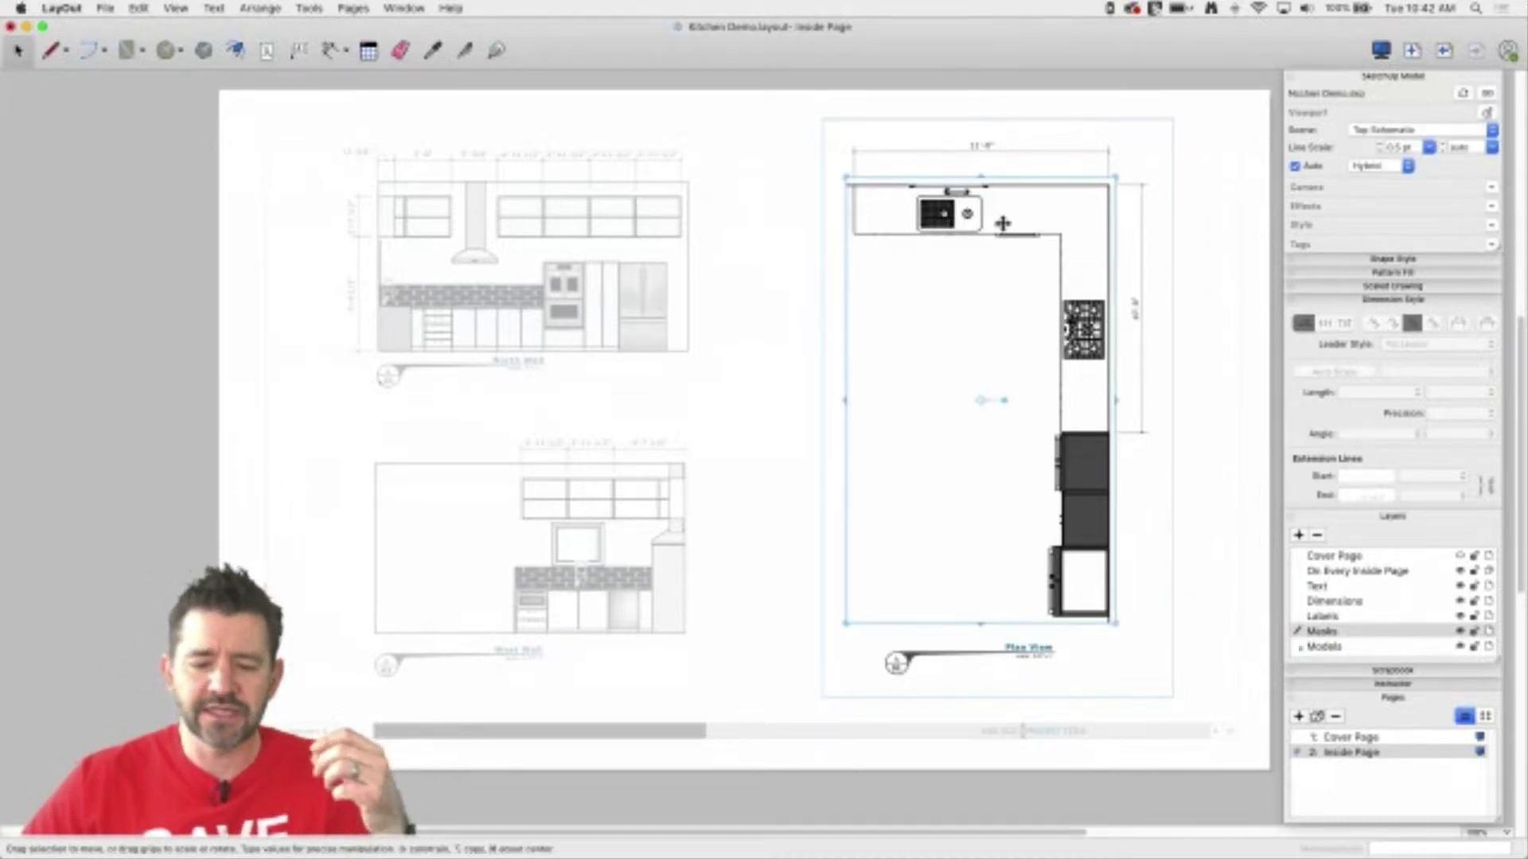
left_click(983, 151)
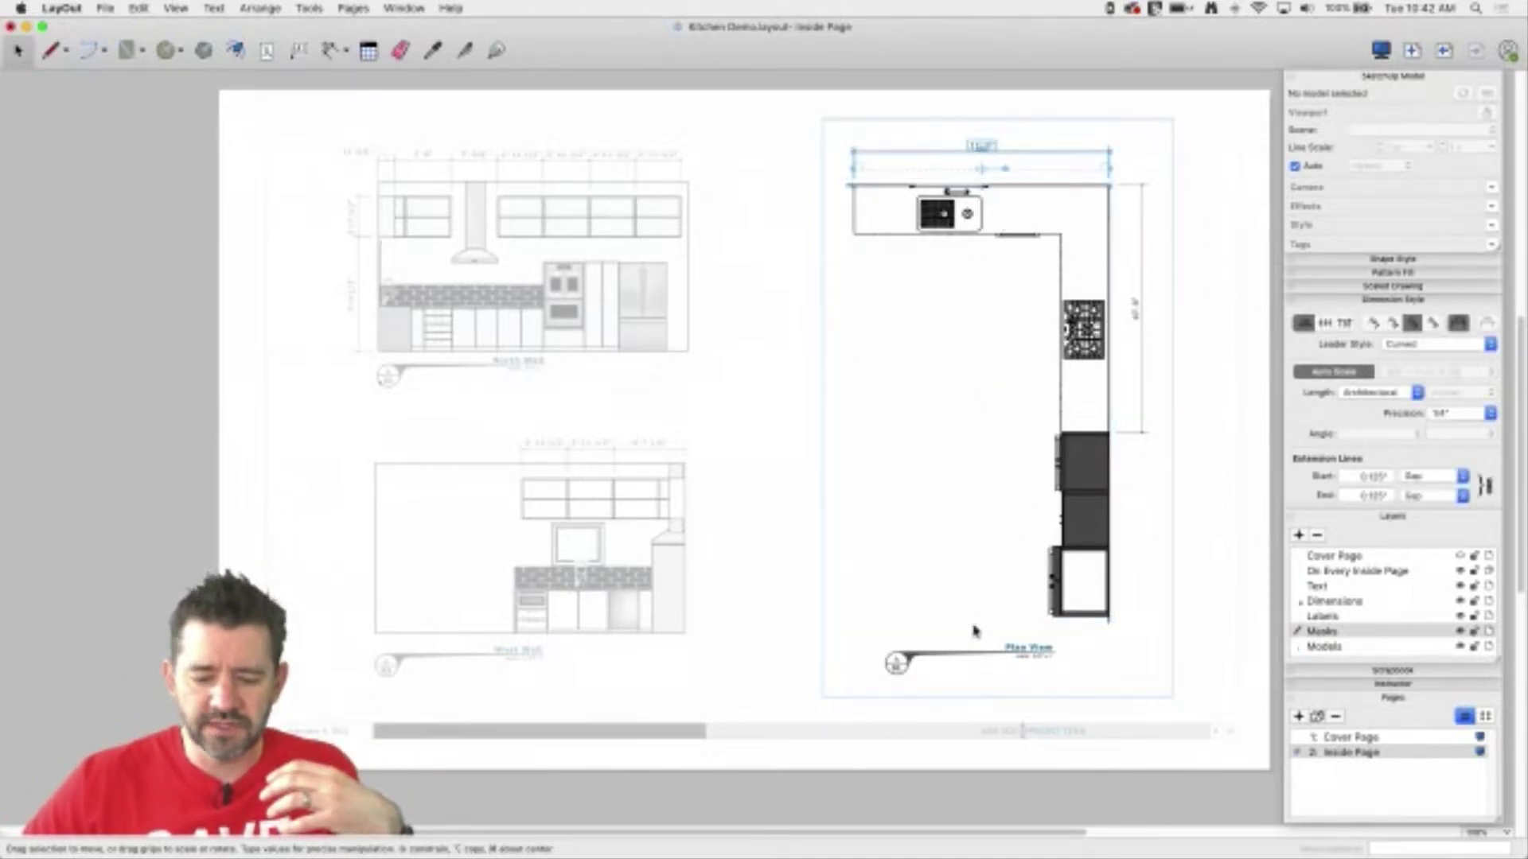
left_click(948, 661)
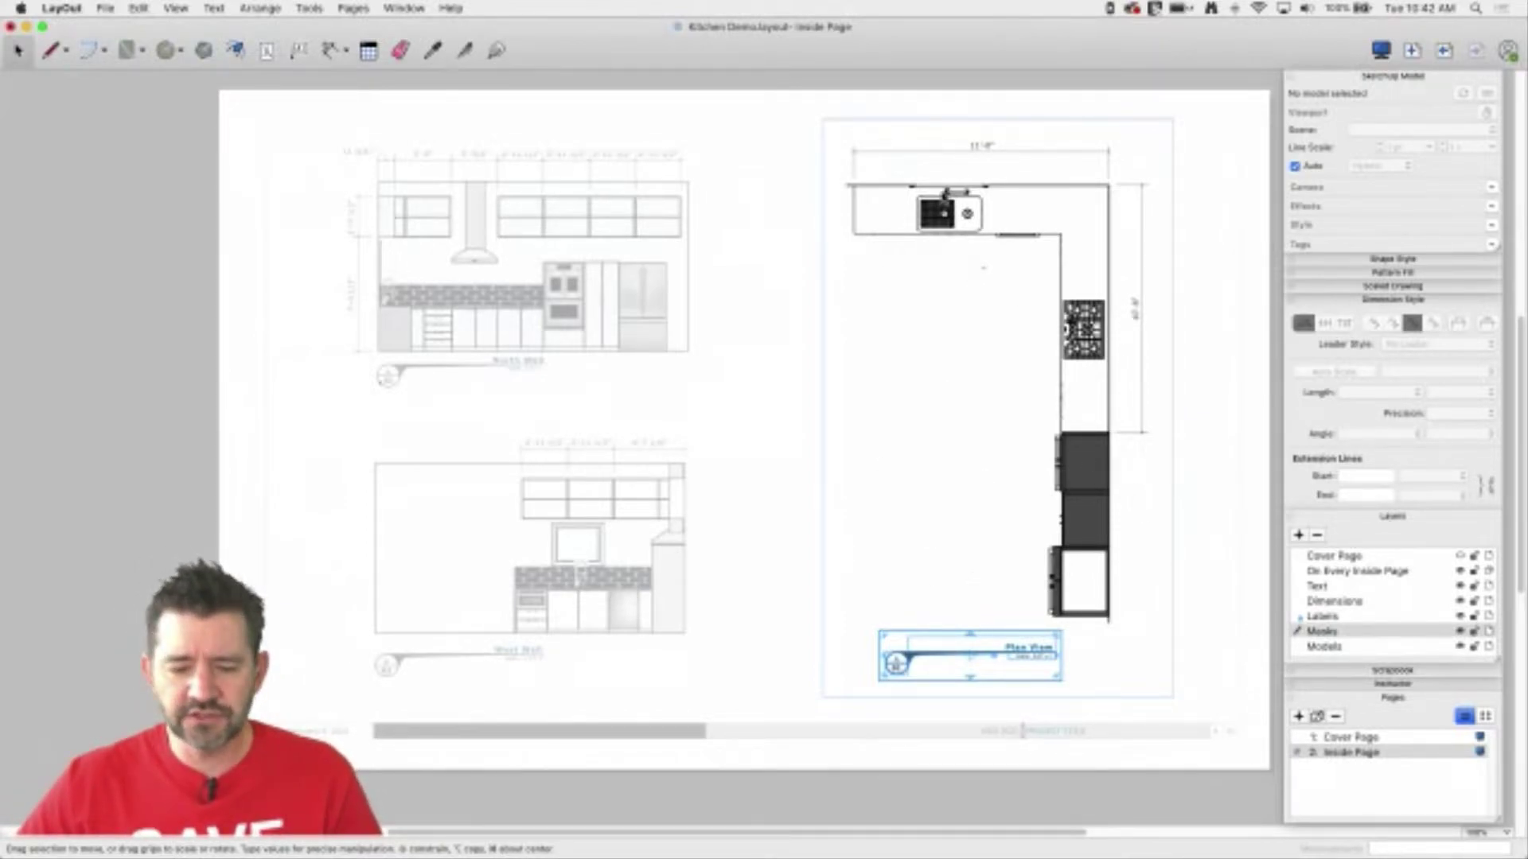
- Toggle the visibility of the Models layer off and on, leaving the Plan View group
scroll(944, 193, "up", 3)
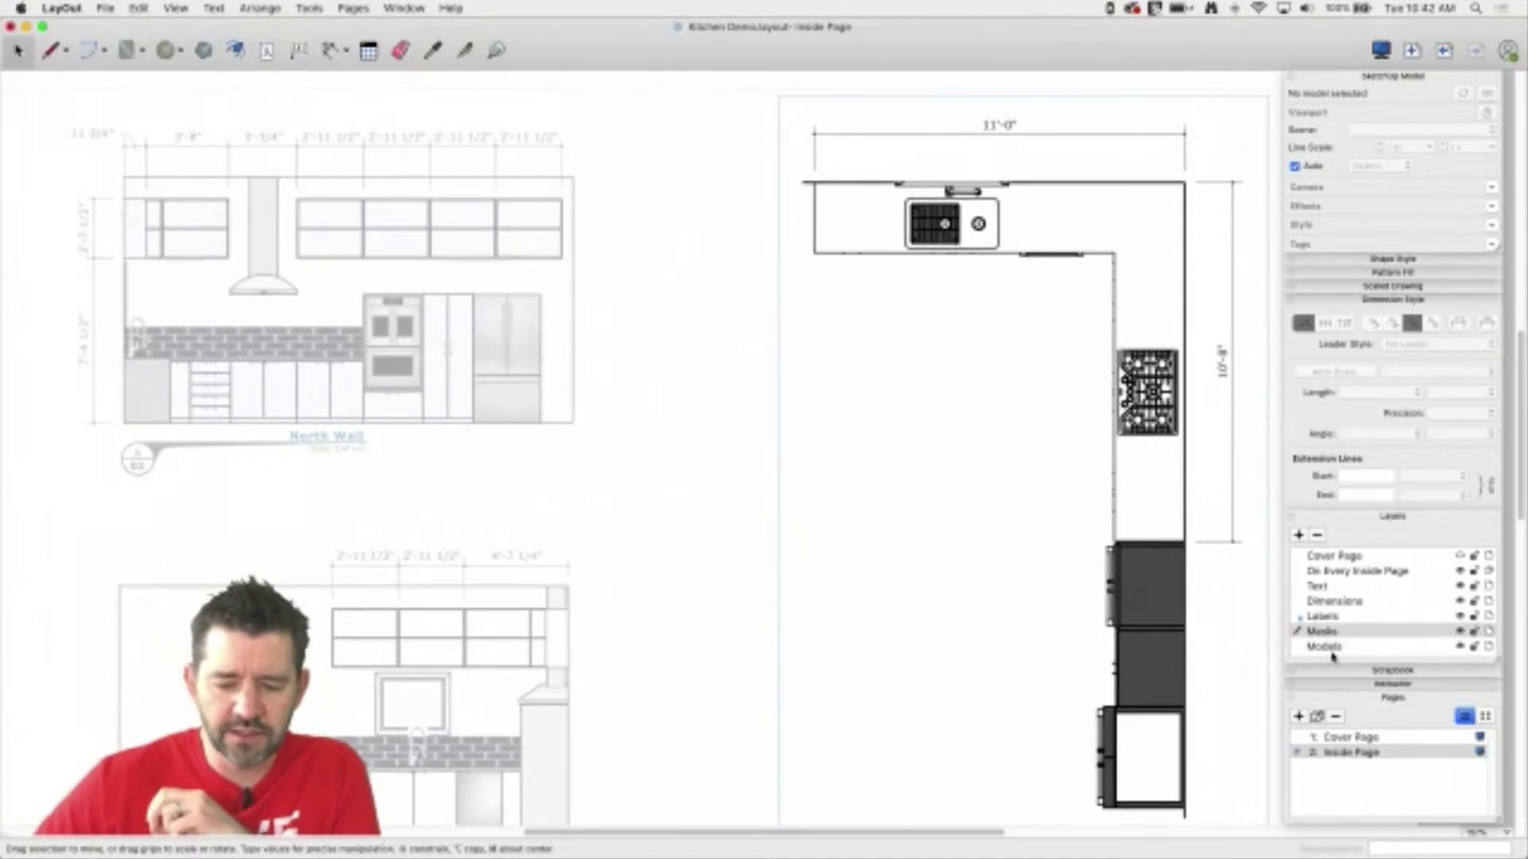
left_click(1460, 647)
left_click(1460, 646)
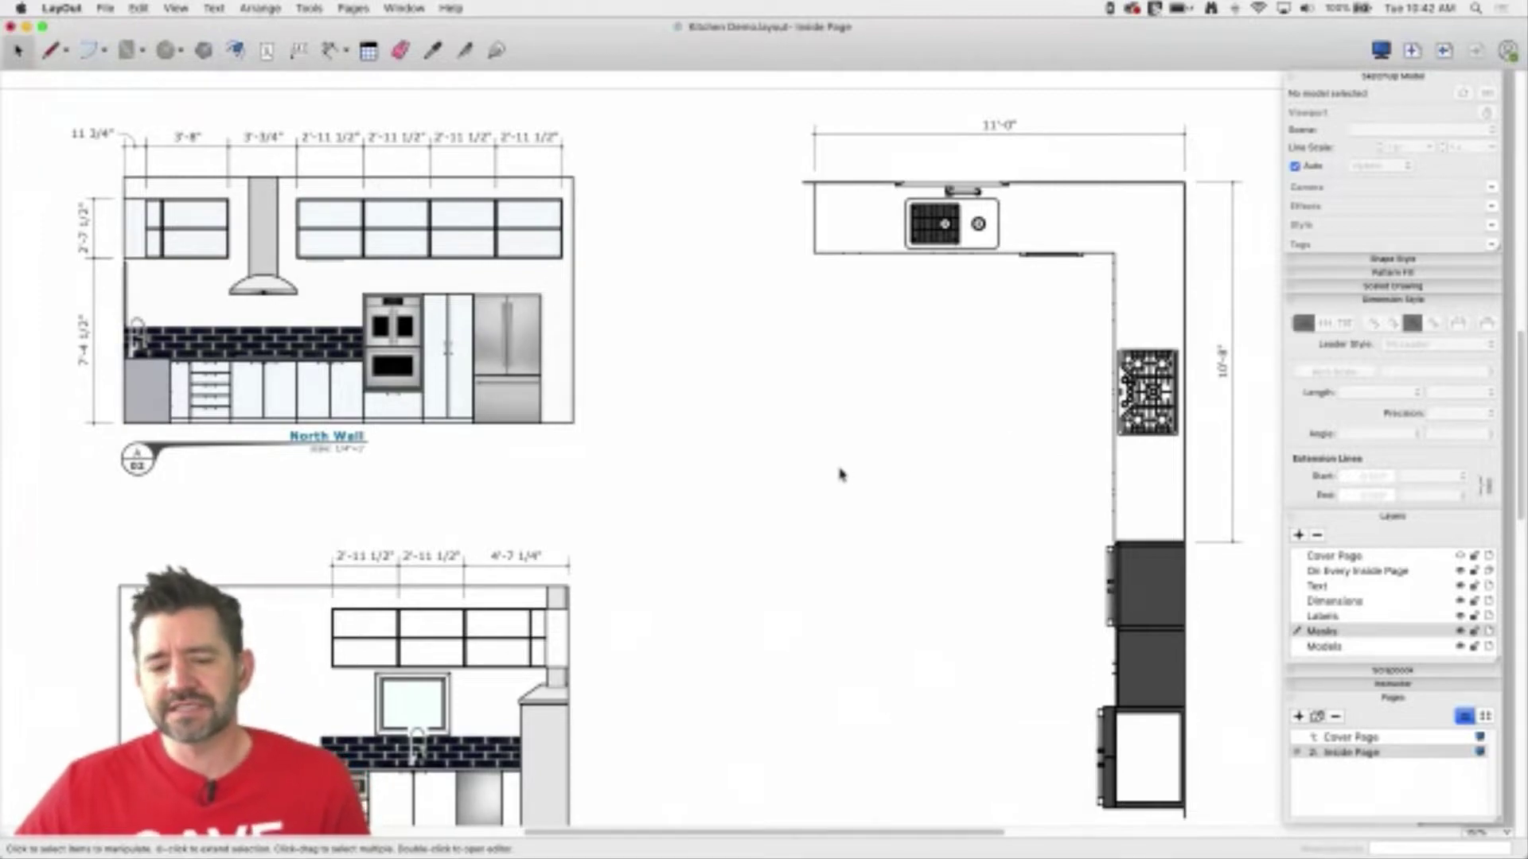
scroll(840, 474, "down", 1)
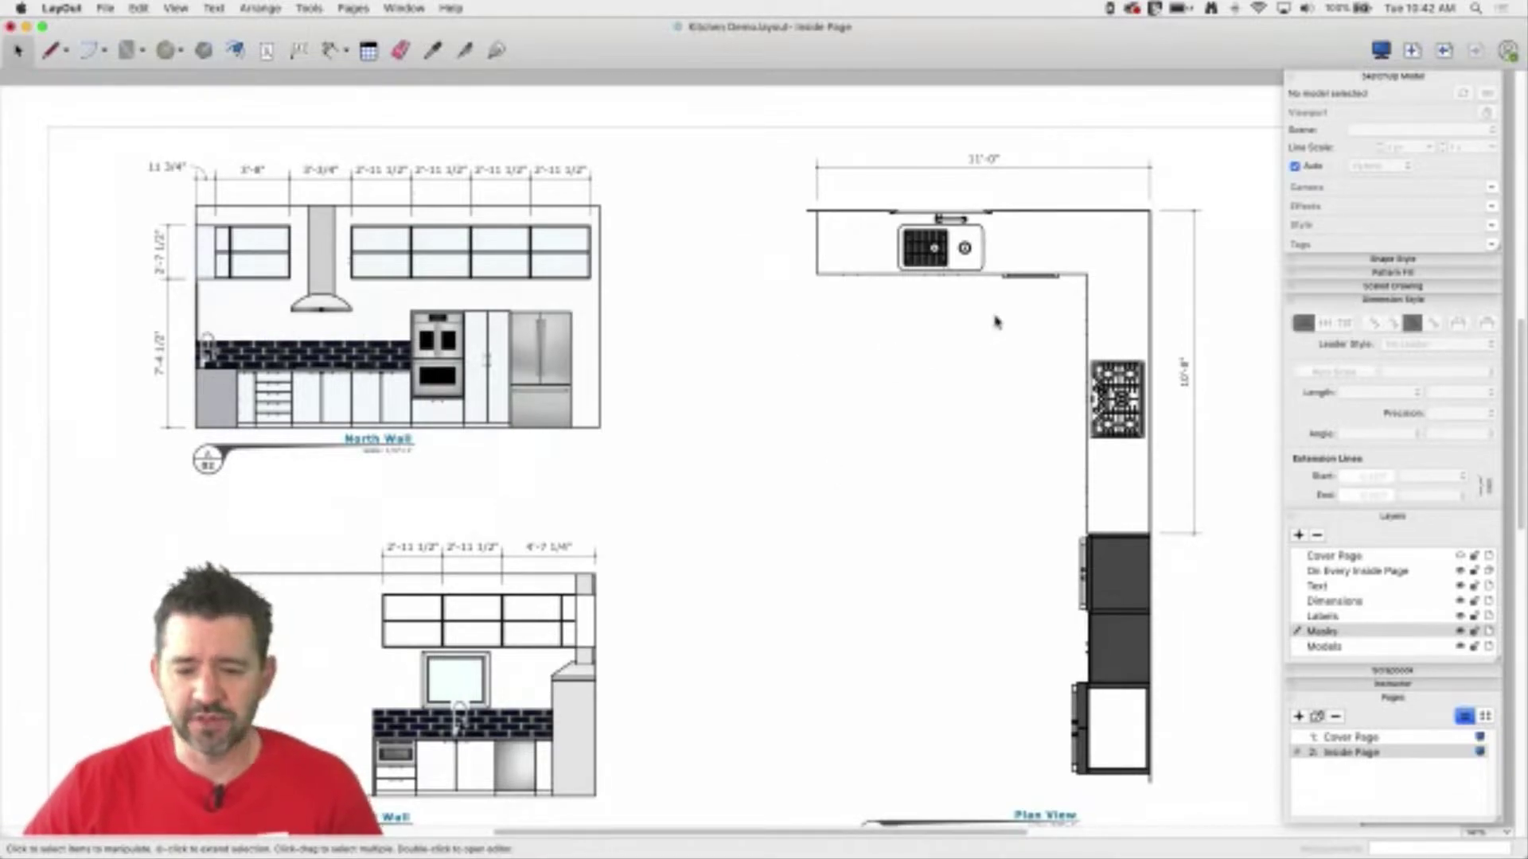
- Select the mask over the window inside the Plan View group and hide the Masks layer to expose the covered model parts
left_click(947, 207)
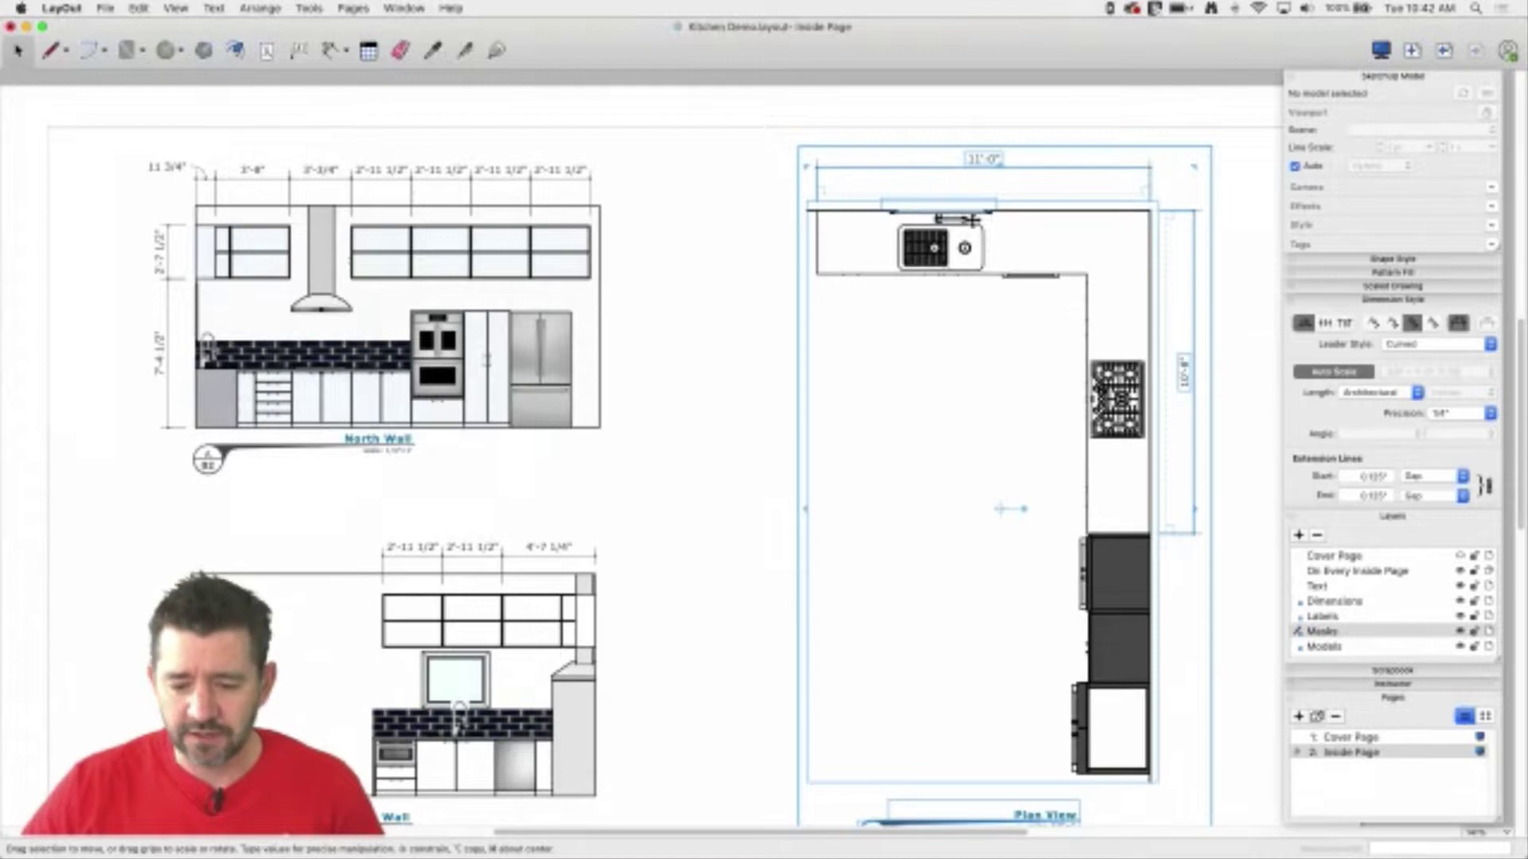
double_click(972, 225)
left_click(937, 209)
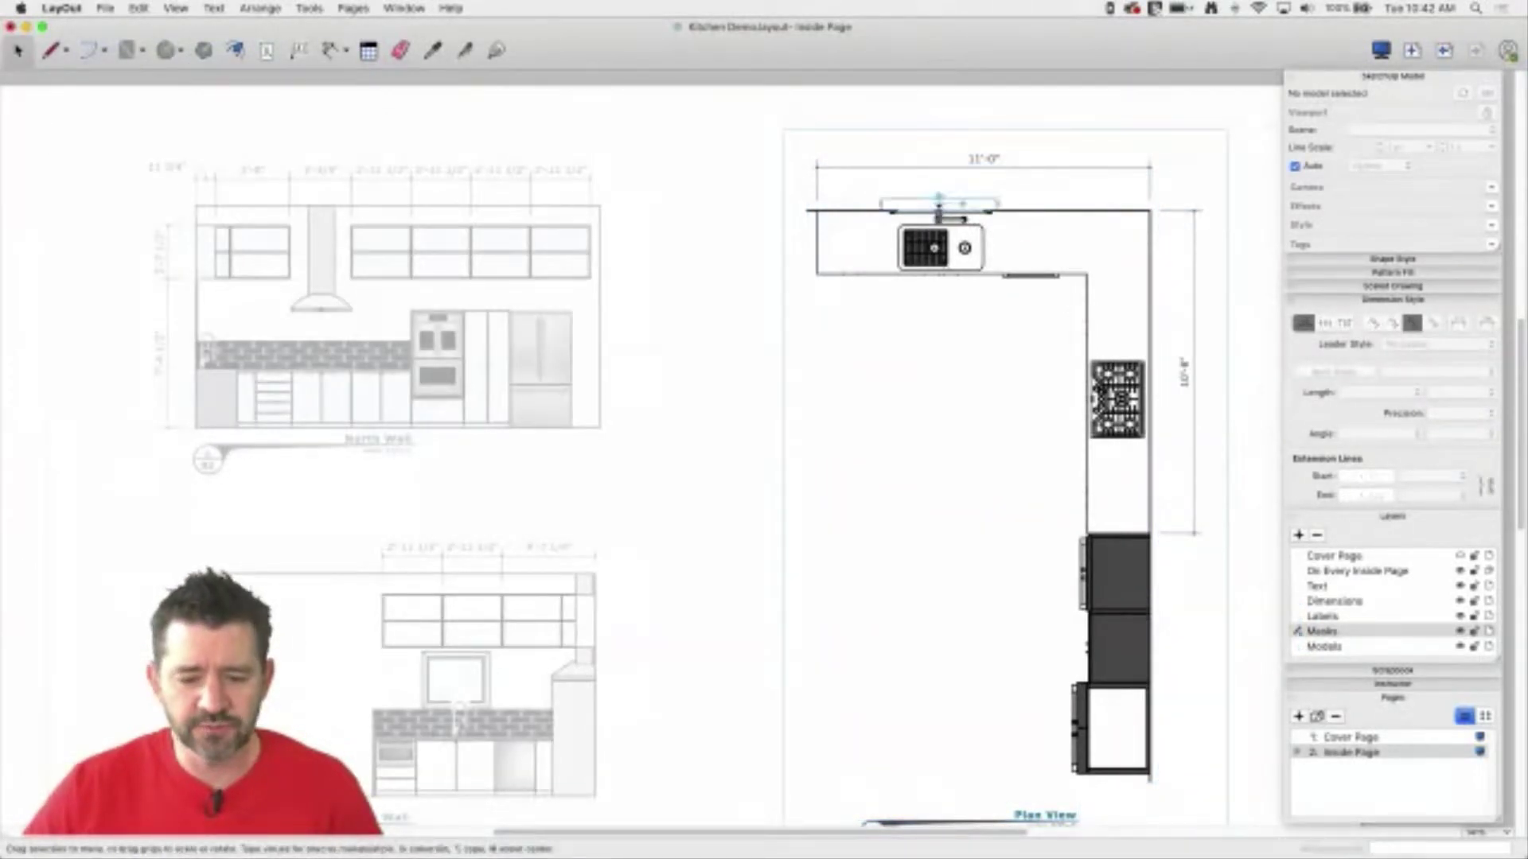
scroll(971, 236, "up", 5)
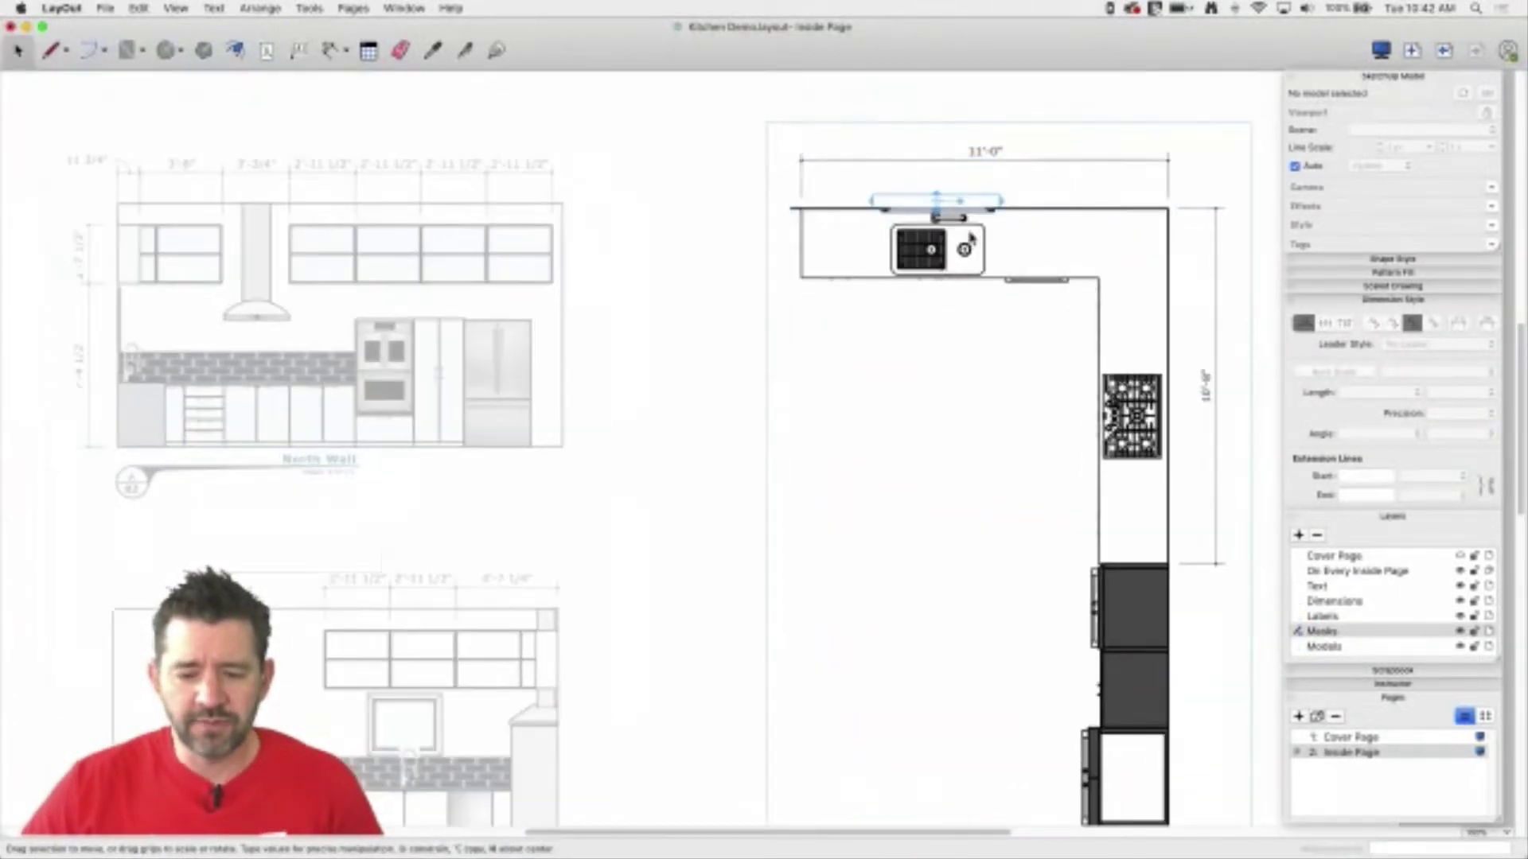
left_click(1460, 631)
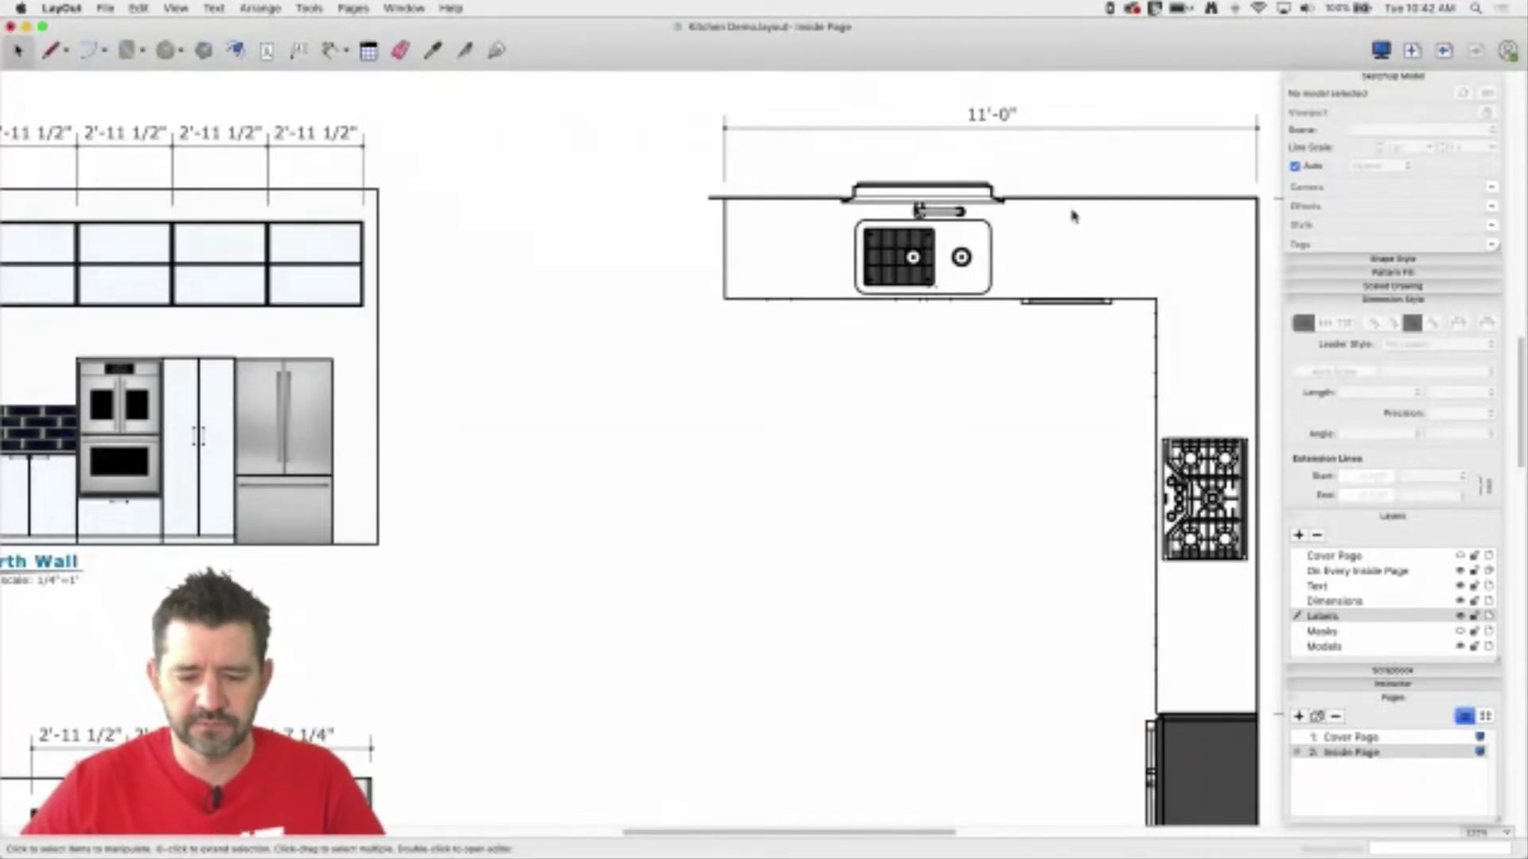
scroll(1058, 213, "down", 1)
scroll(1055, 212, "down", 4)
scroll(955, 565, "up", 2)
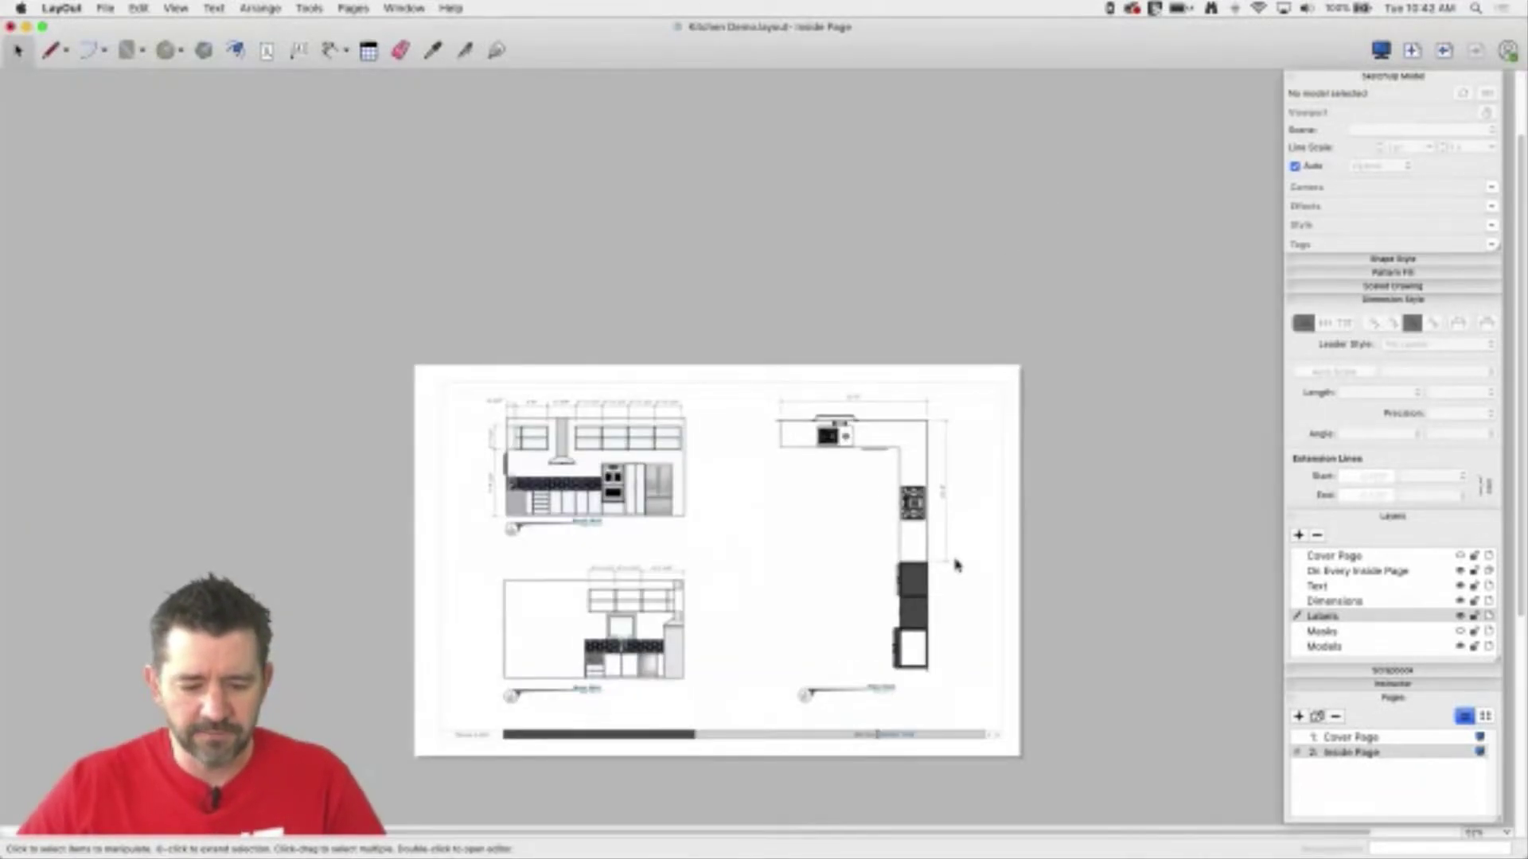
scroll(957, 564, "up", 1)
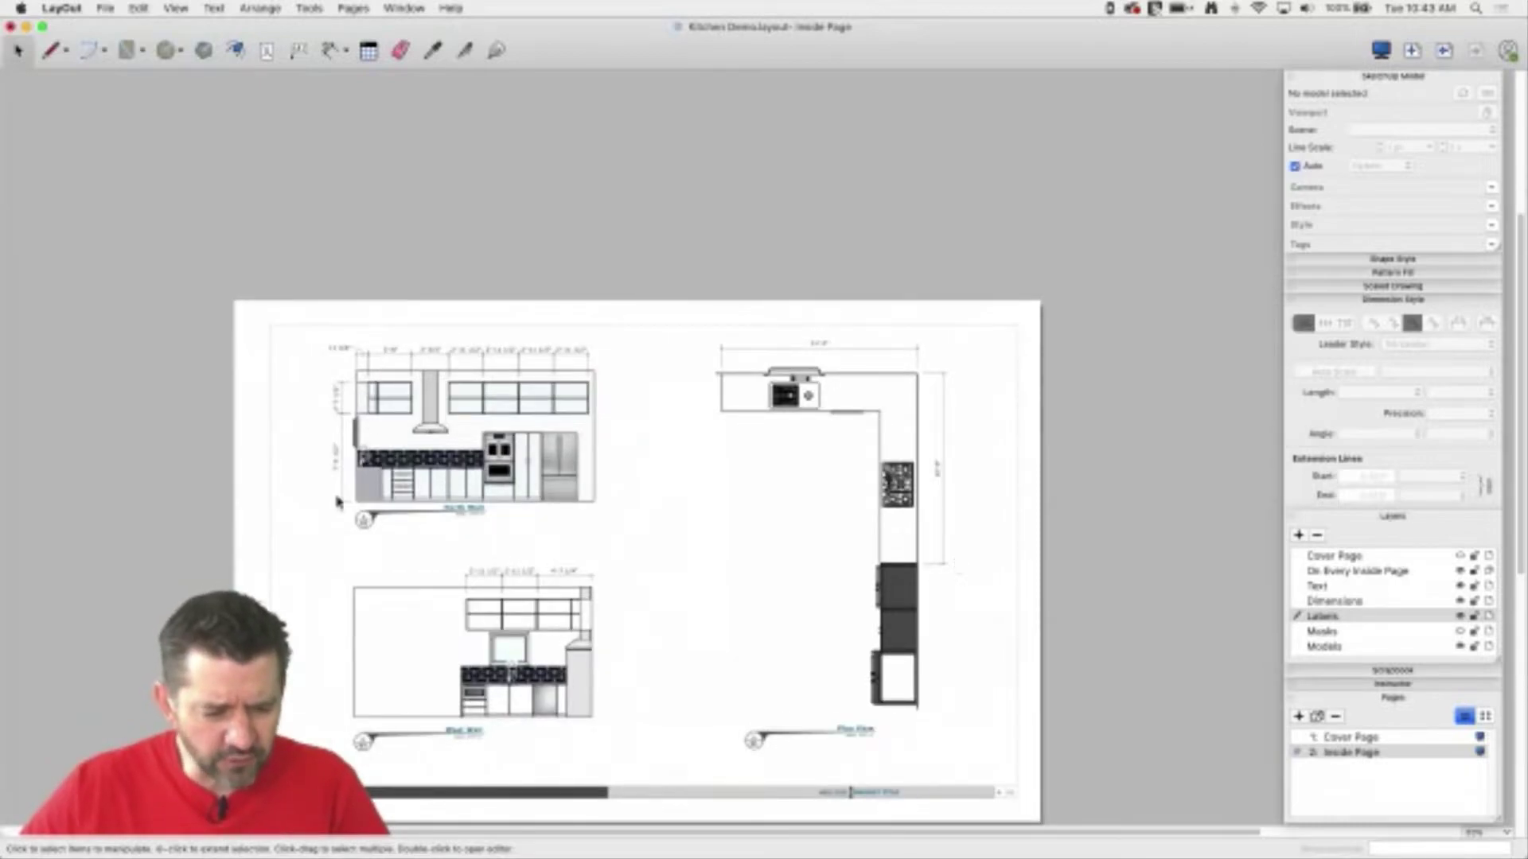
- Inspect the North Wall elevation without its masks and compare with the Cover Page, returning to the Inside Page
scroll(332, 427, "up", 1)
scroll(333, 427, "up", 3)
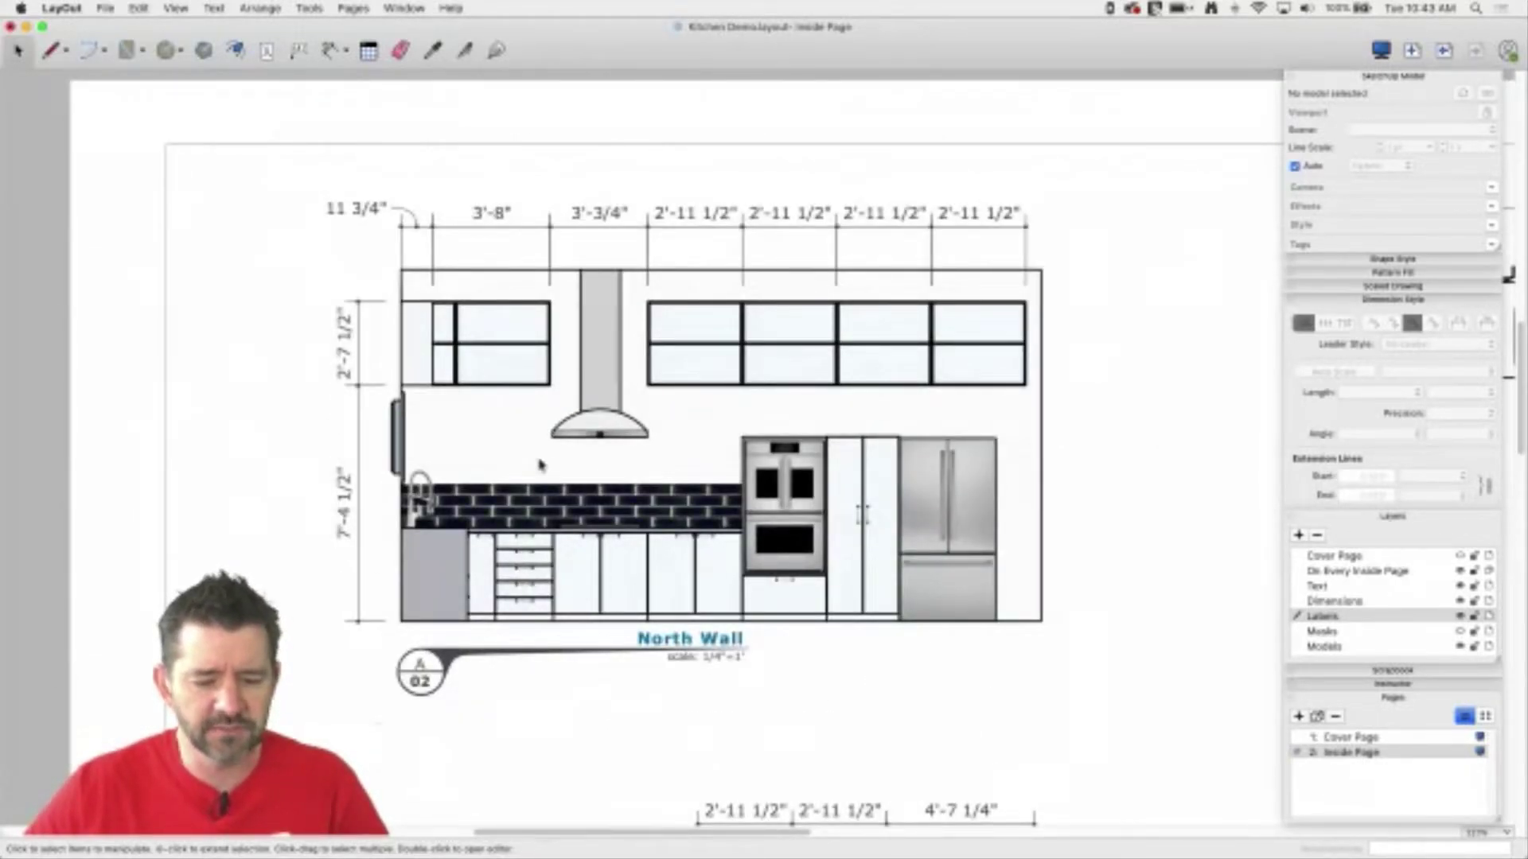
scroll(523, 455, "down", 1)
scroll(523, 458, "down", 1)
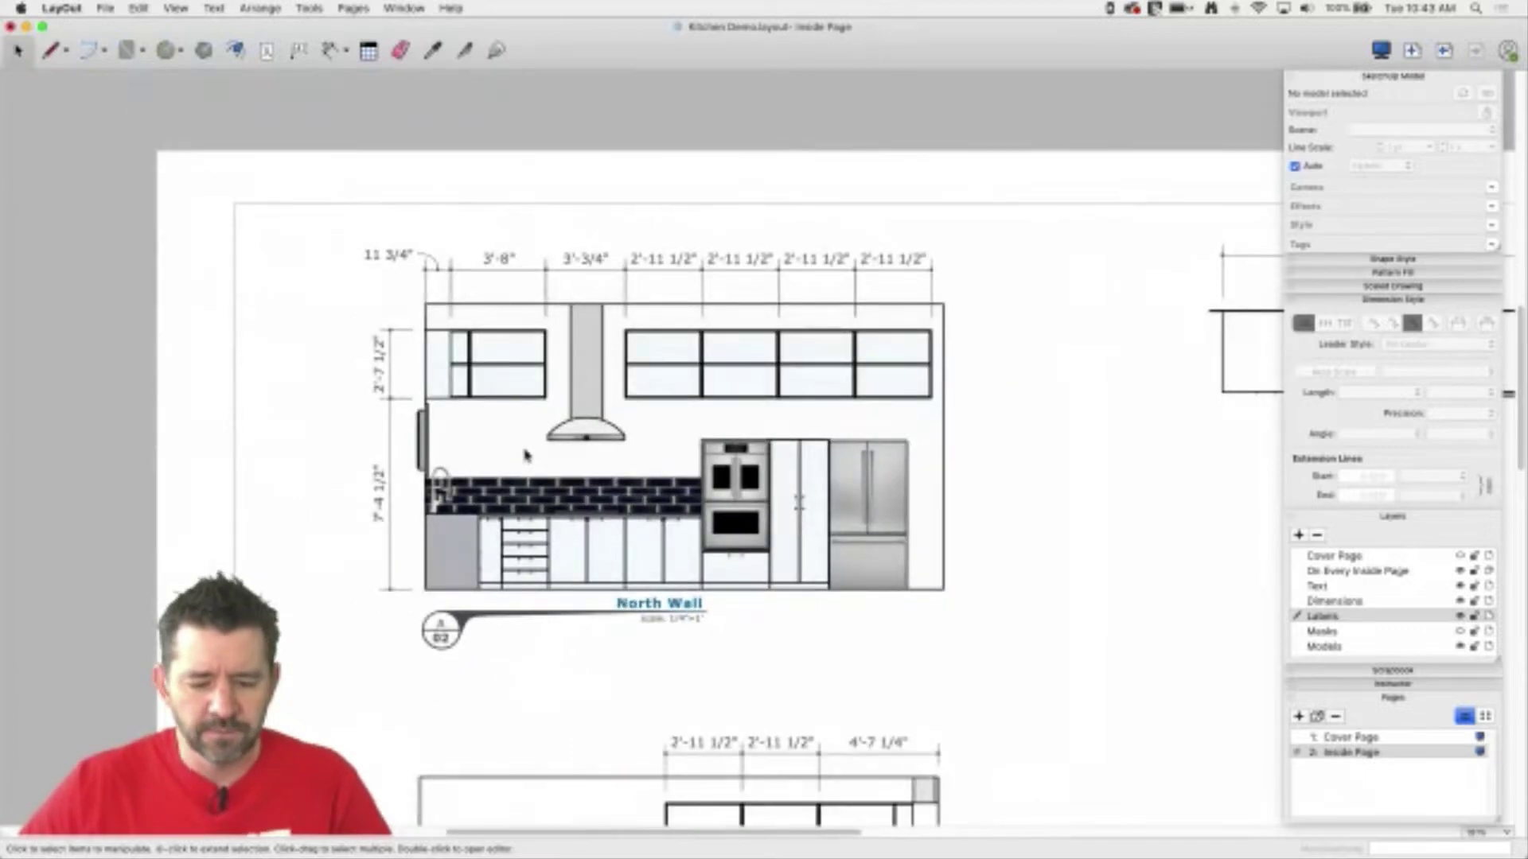
left_click(1329, 738)
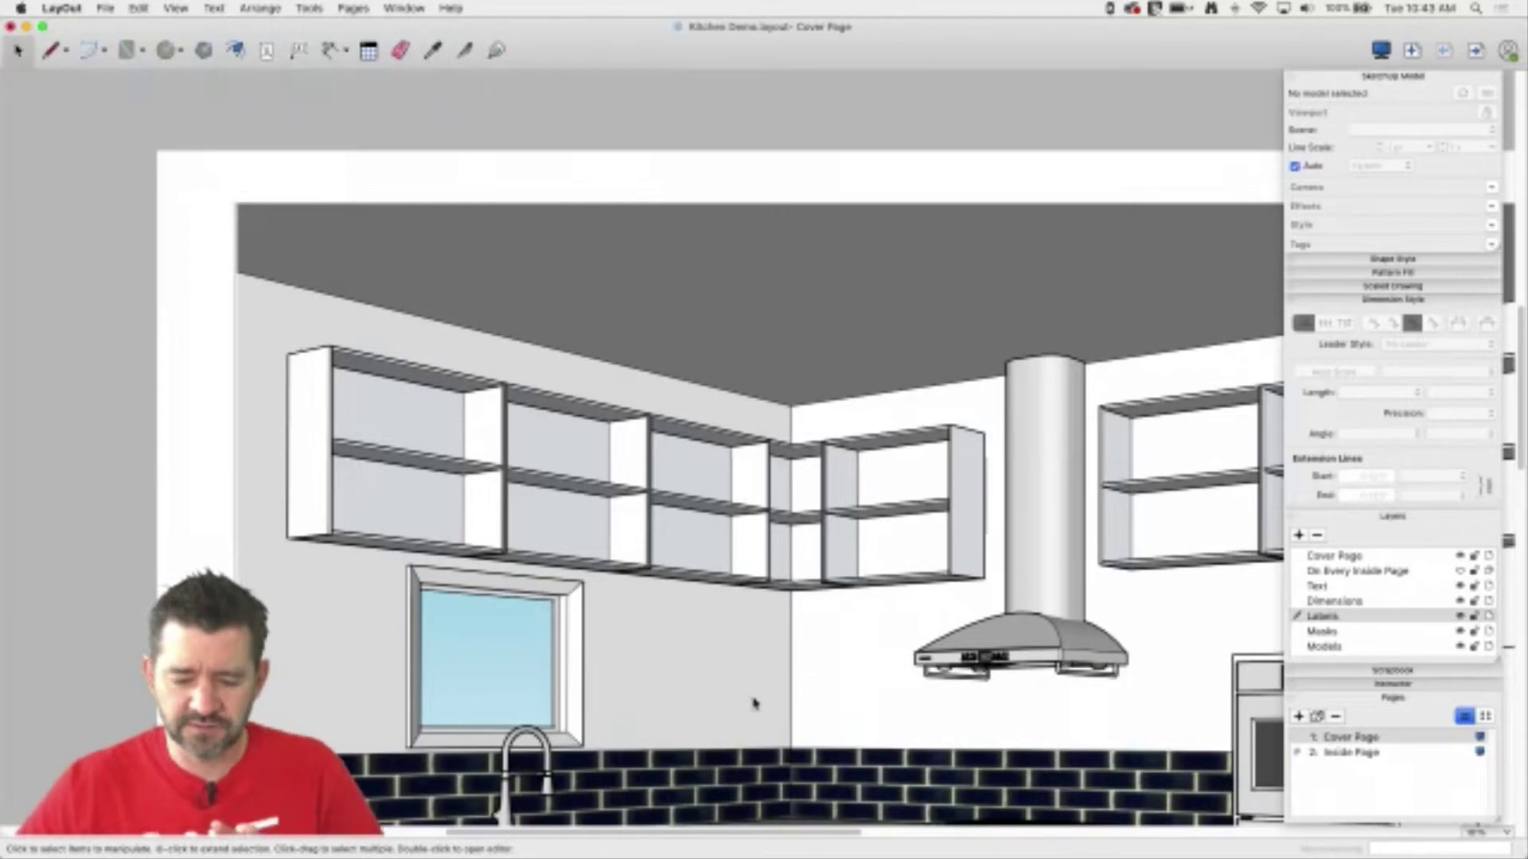
left_click(1317, 755)
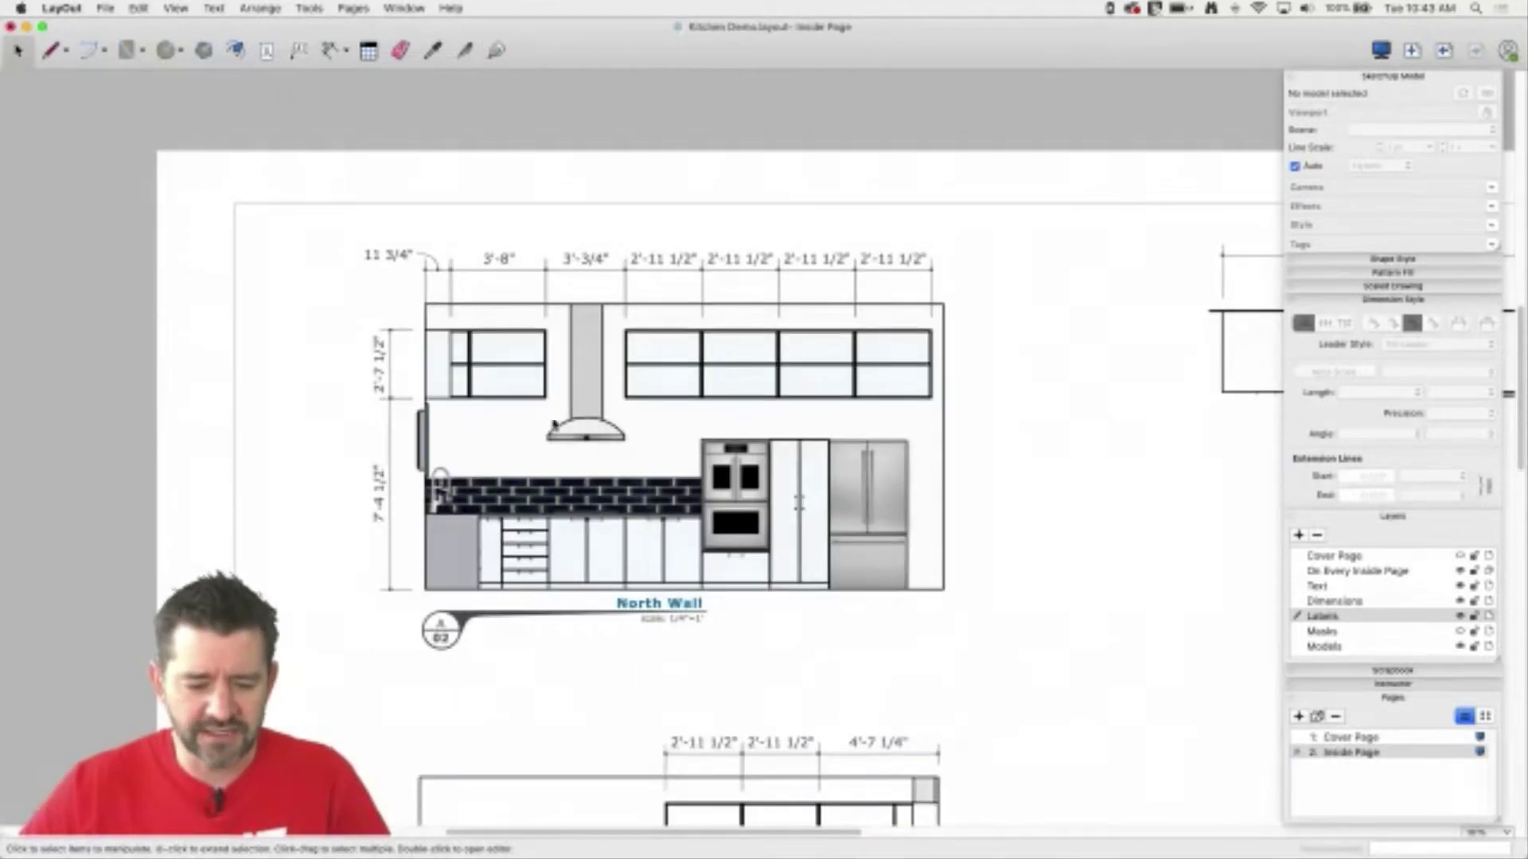
- Show the Masks layer again, select the mask beside the window edge inside the North Wall group, and leave the group
scroll(406, 440, "up", 3)
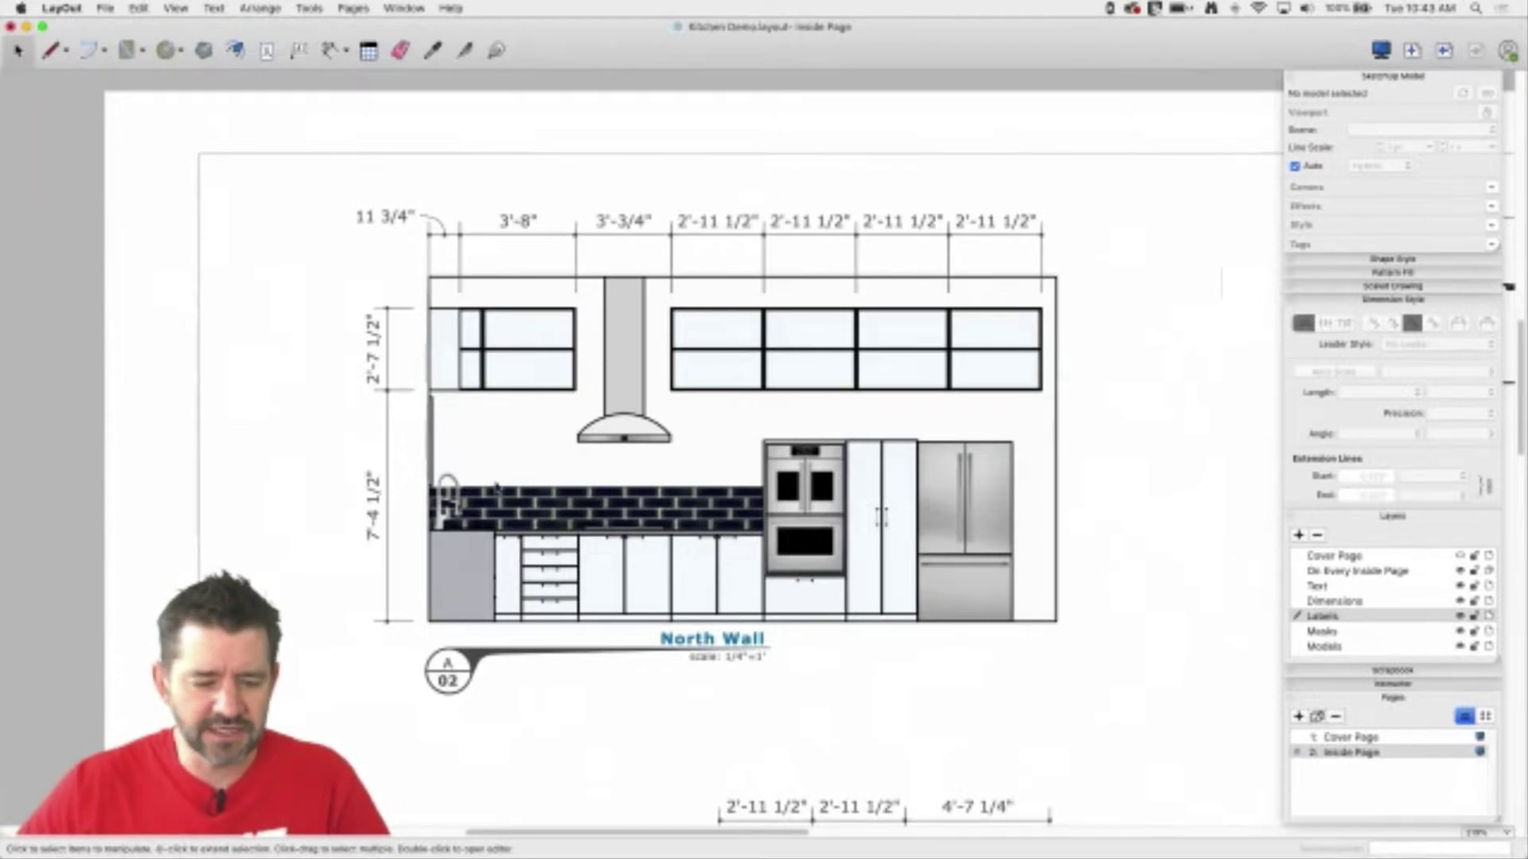
scroll(403, 440, "up", 10)
left_click(514, 366)
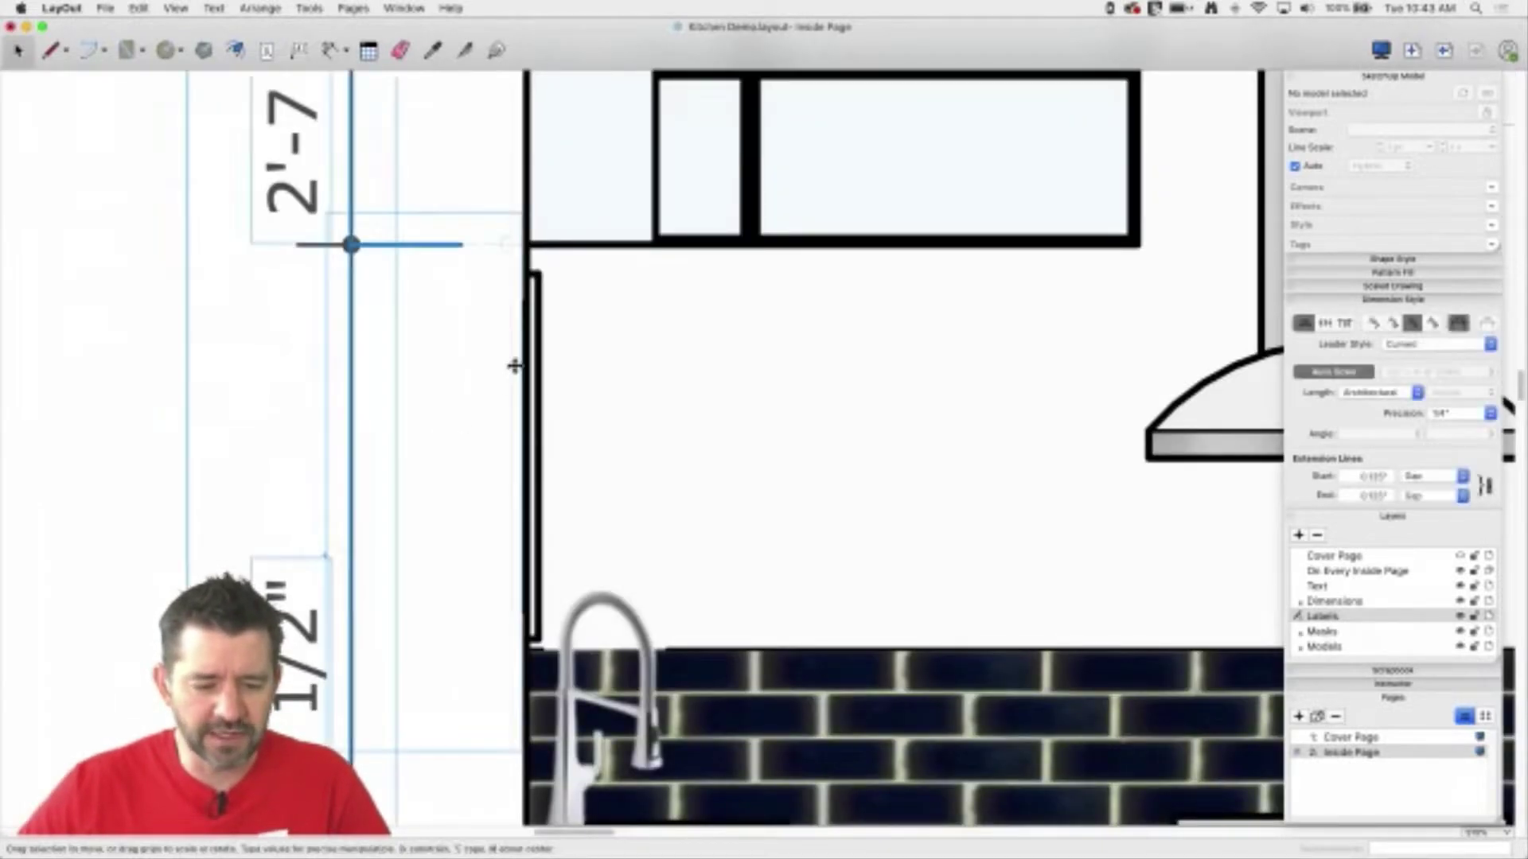
left_click(505, 413)
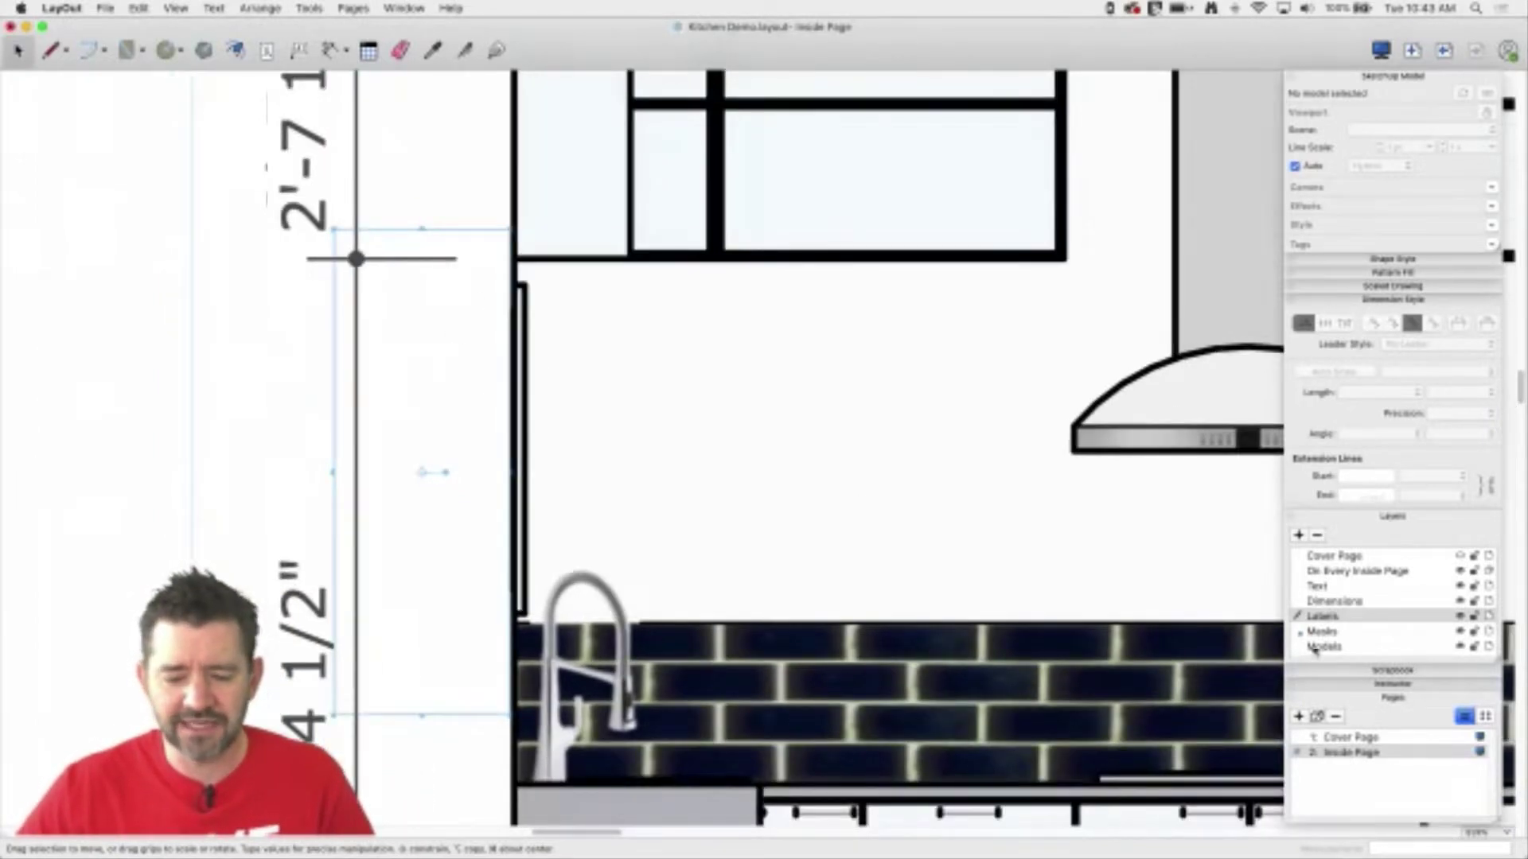
scroll(378, 519, "down", 10)
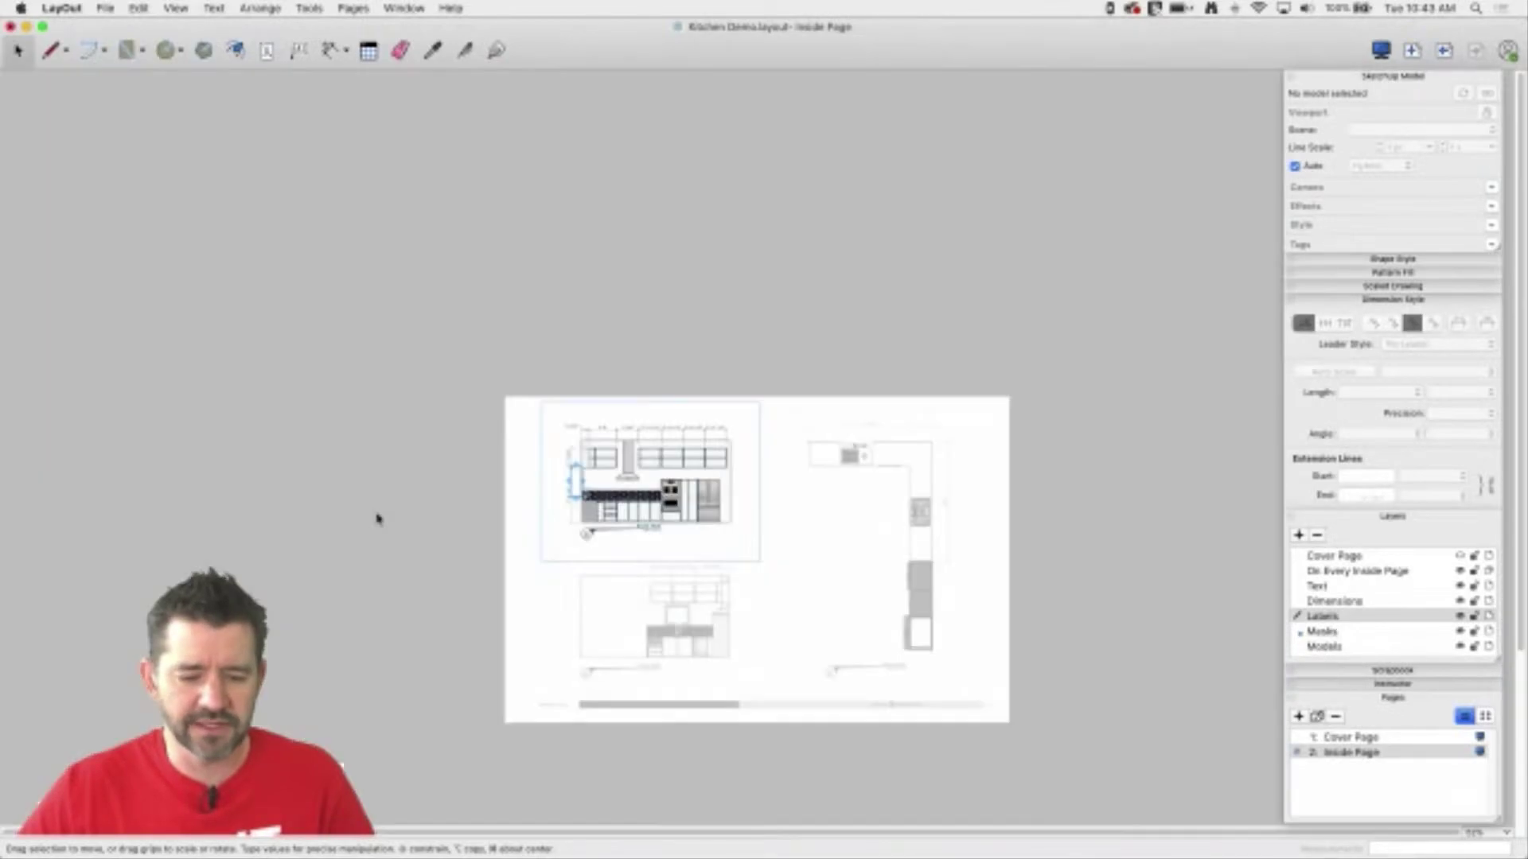
scroll(701, 603, "up", 8)
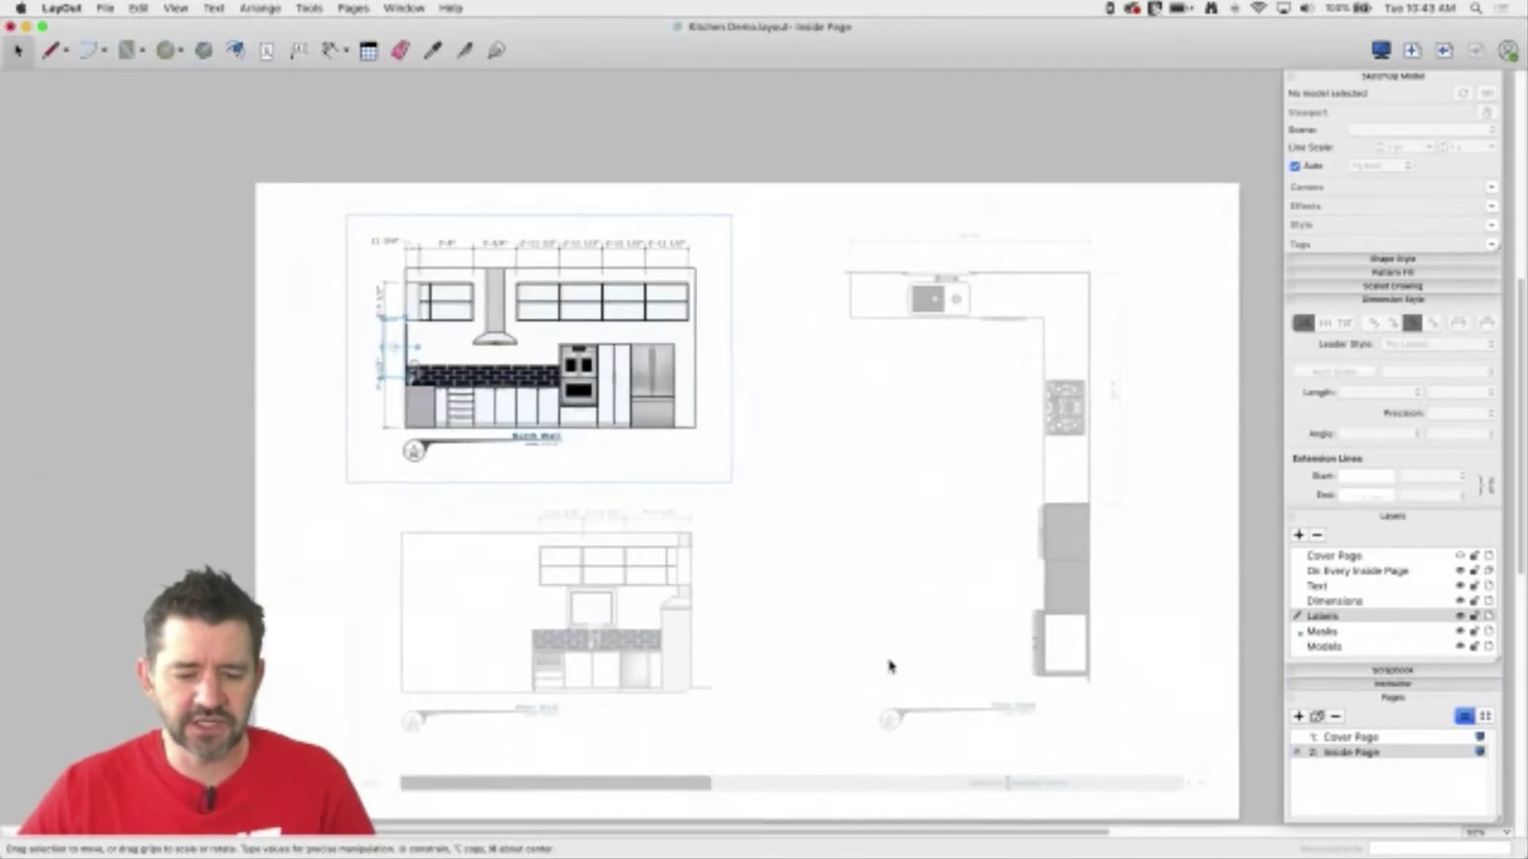
left_click(1214, 687)
left_click(1183, 104)
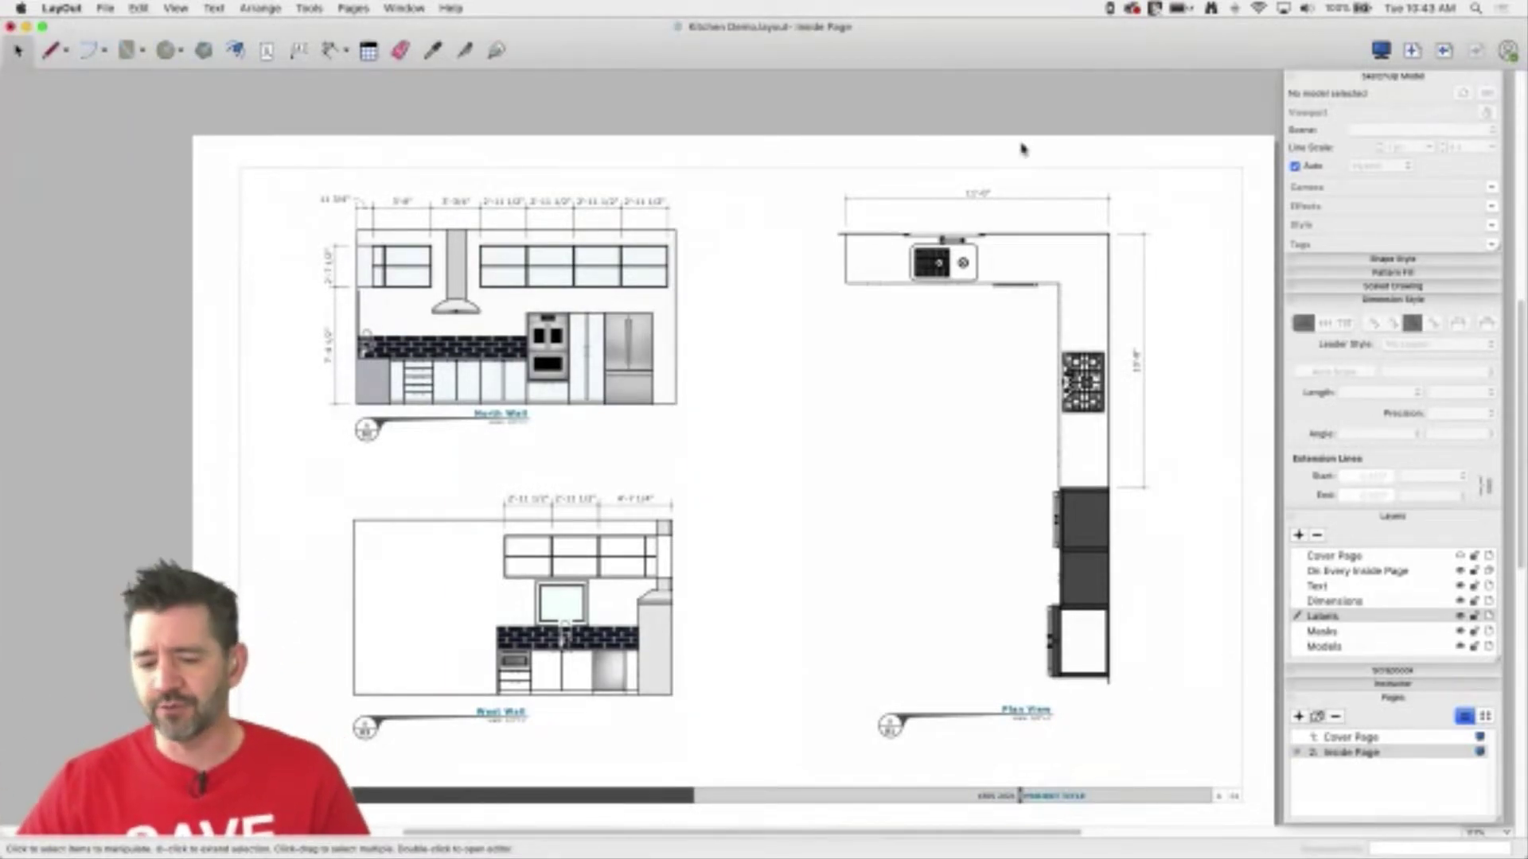
- Select the grouped North Wall drawing to inspect its extents and clear the selection
left_click(598, 273)
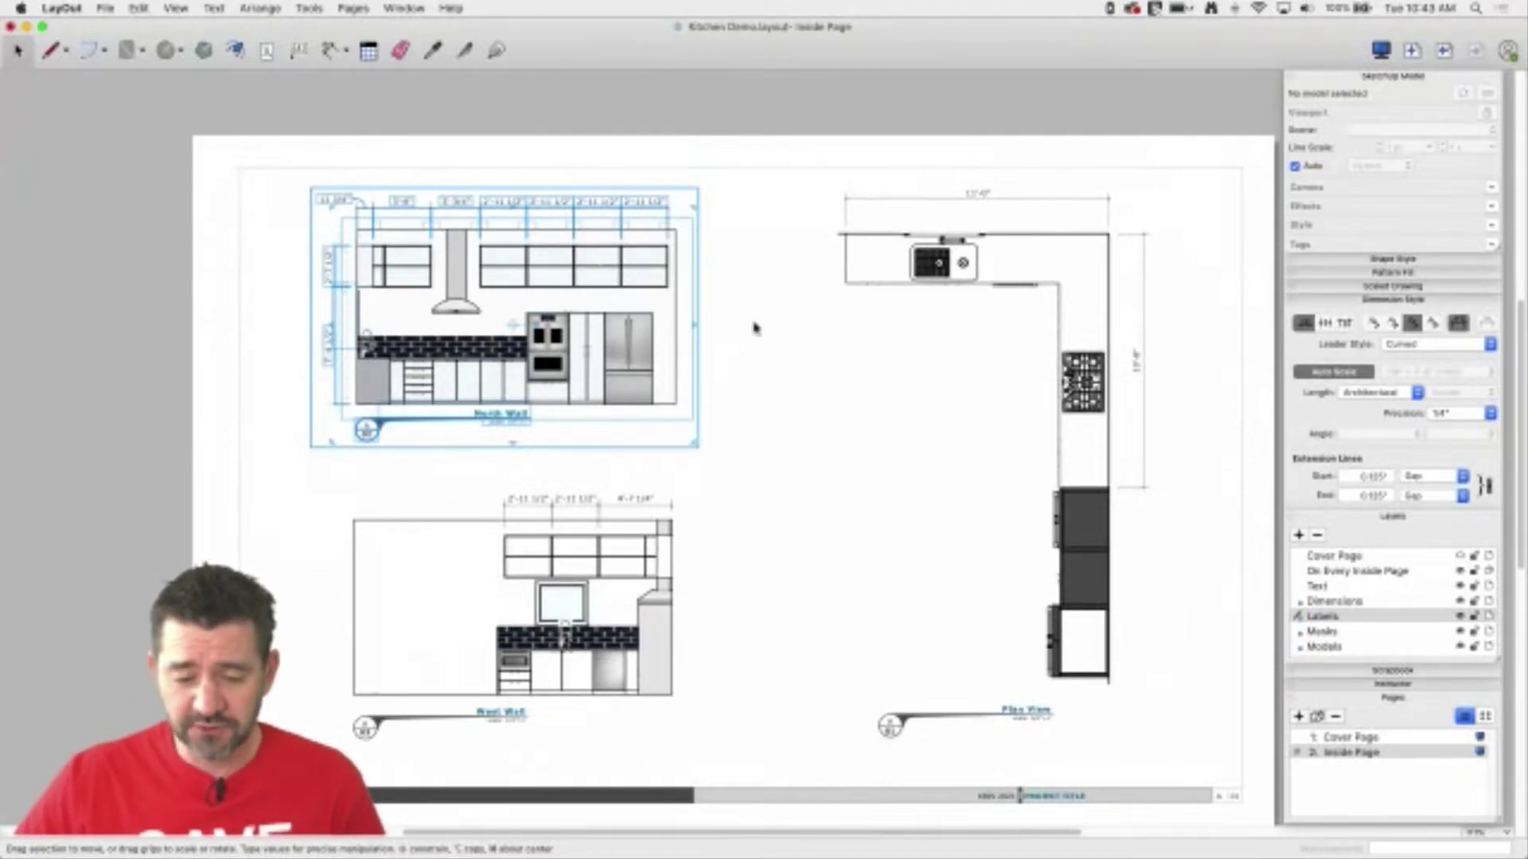
left_click(697, 102)
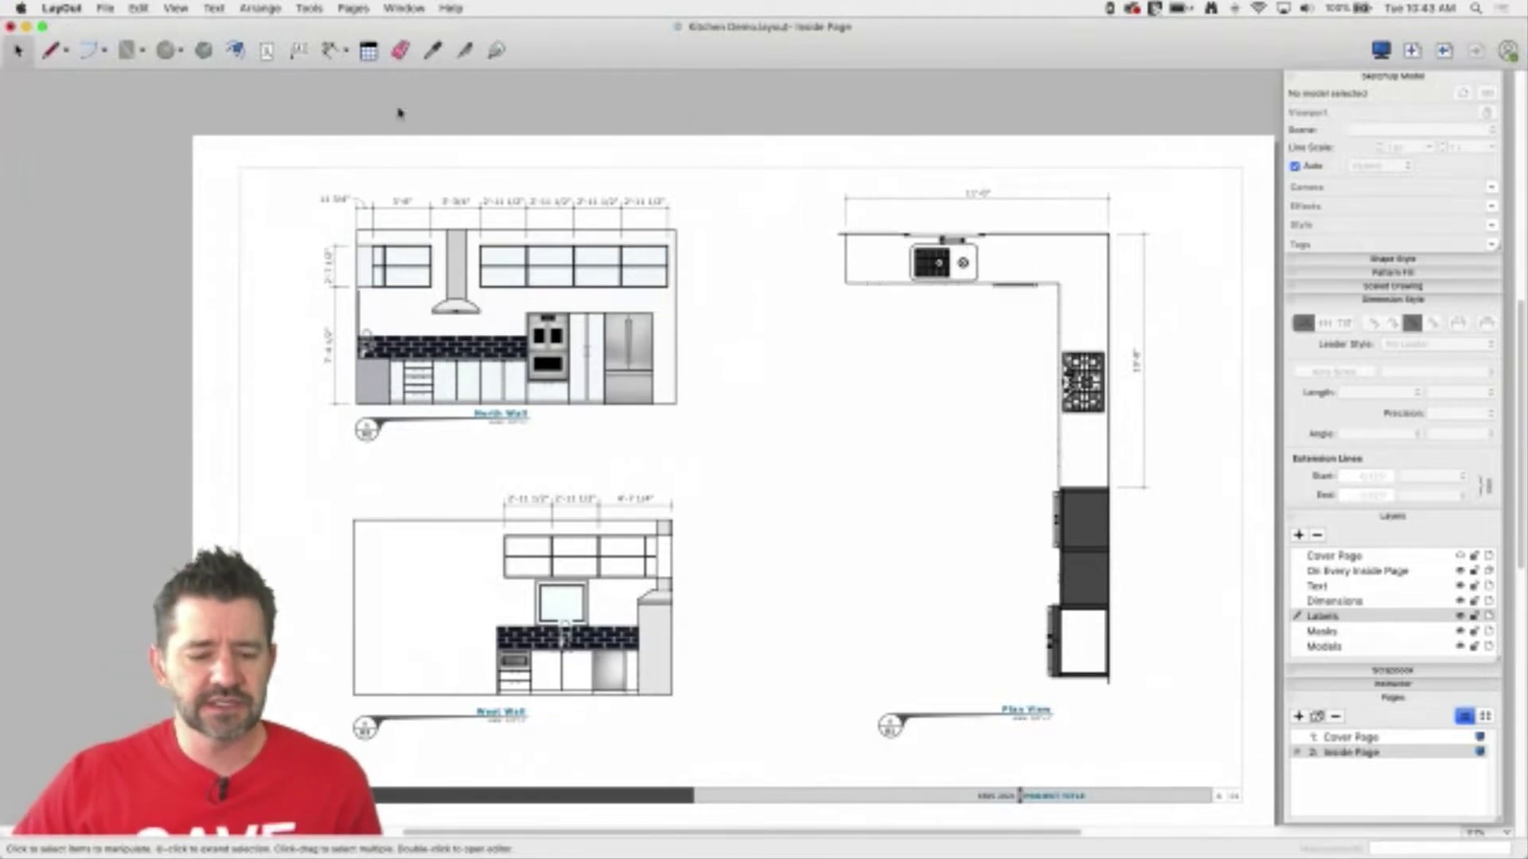
scroll(173, 140, "down", 1)
scroll(248, 372, "up", 1)
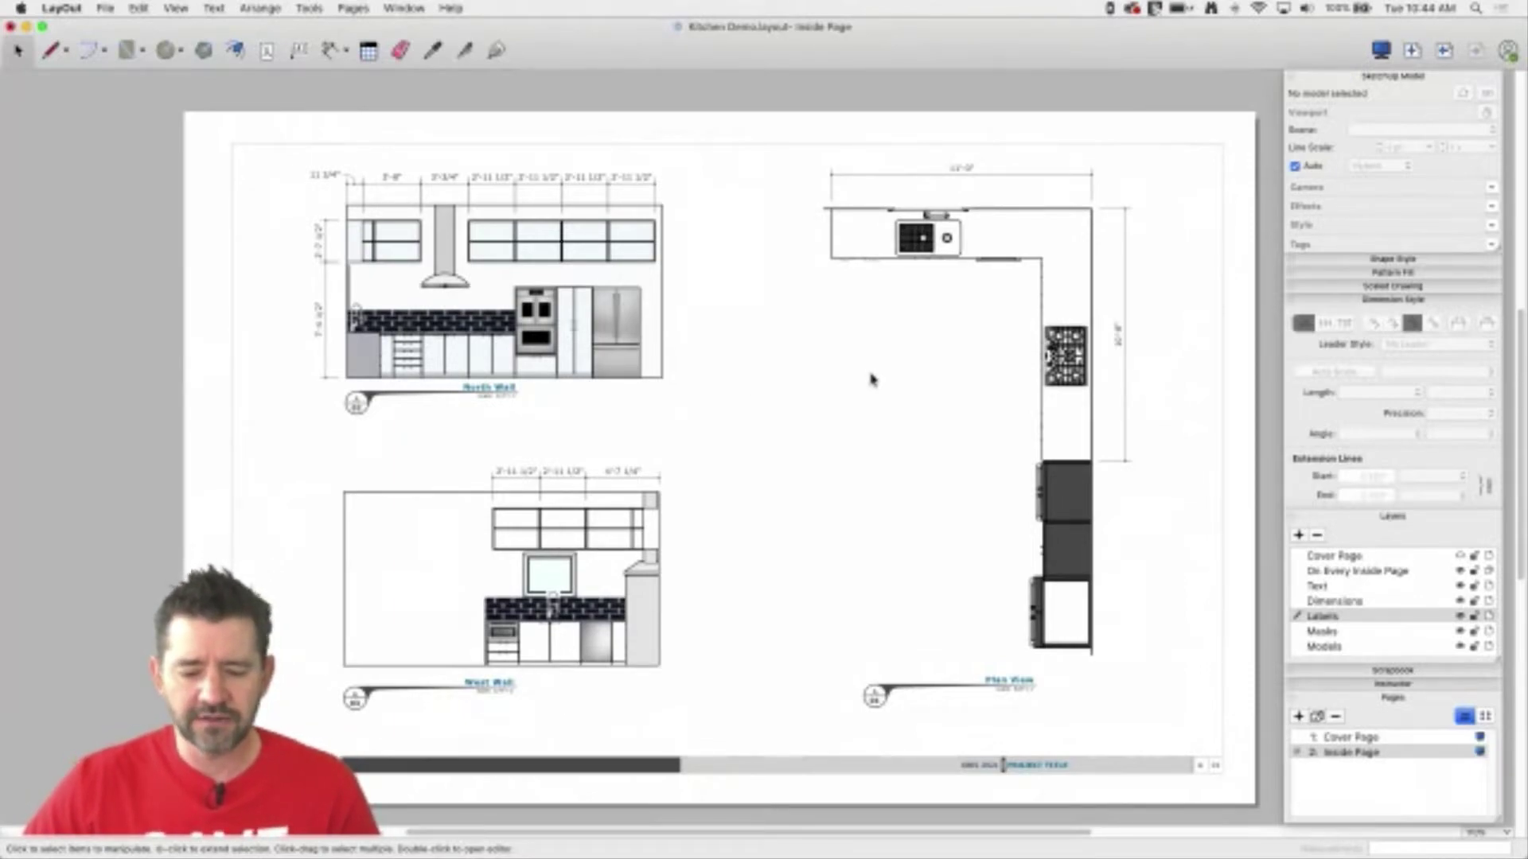
- Turn on Grid Snap for the document
left_click(310, 9)
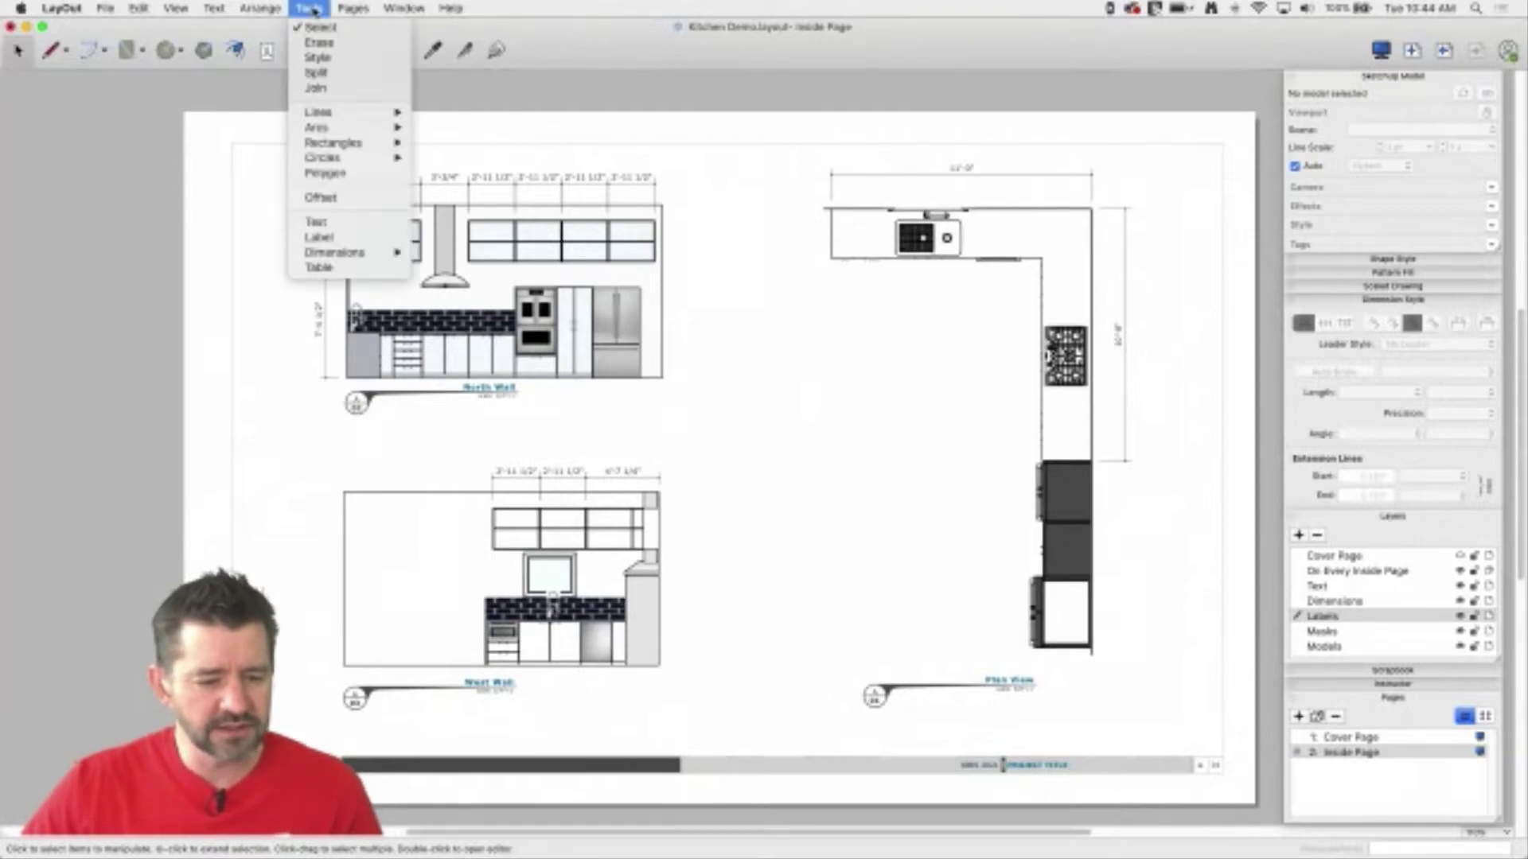
mouse_move(265, 9)
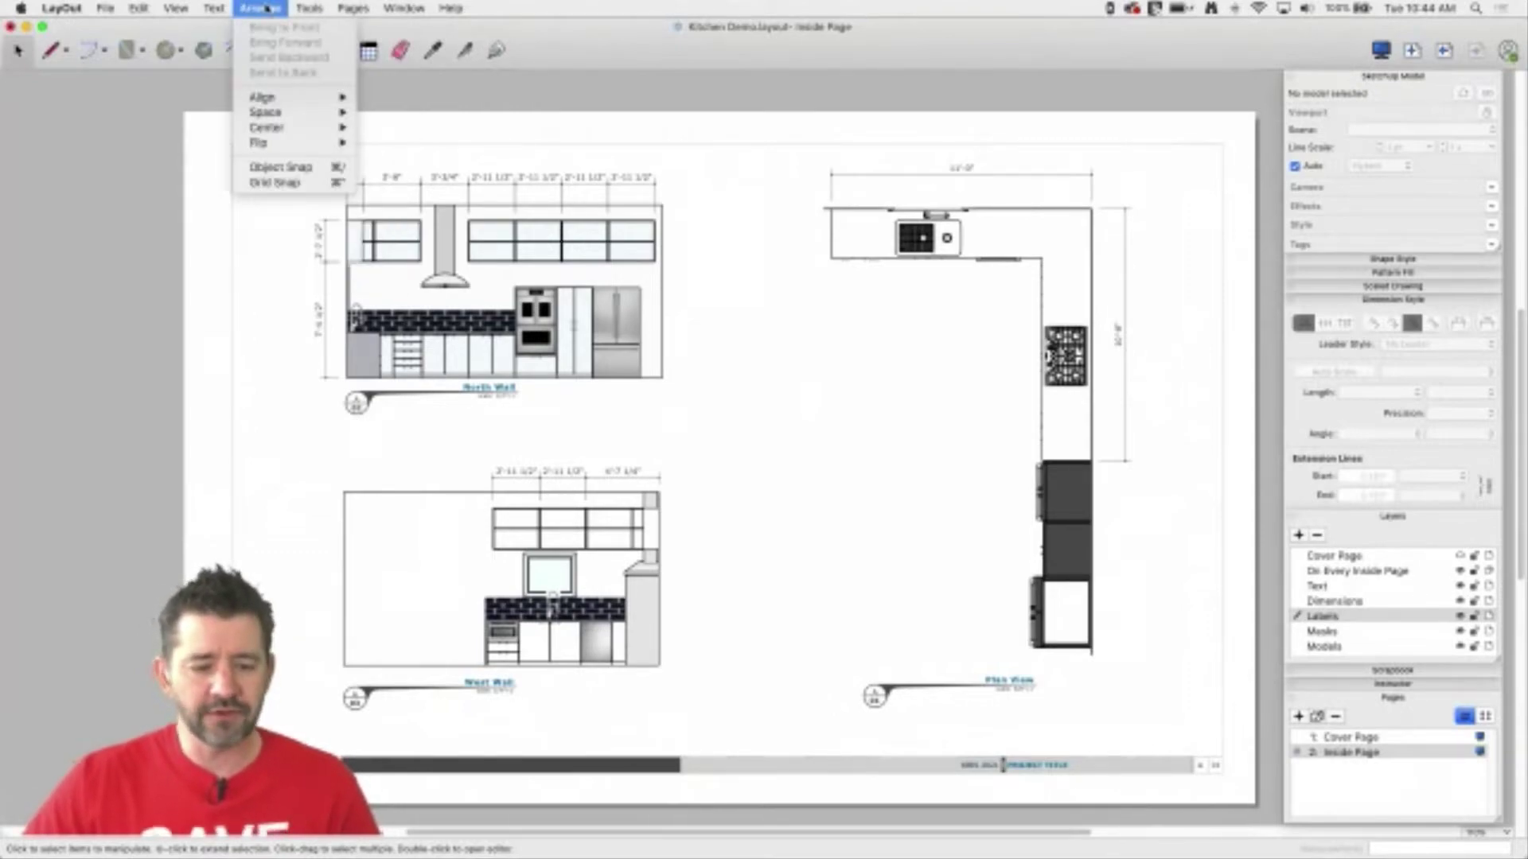
left_click(271, 185)
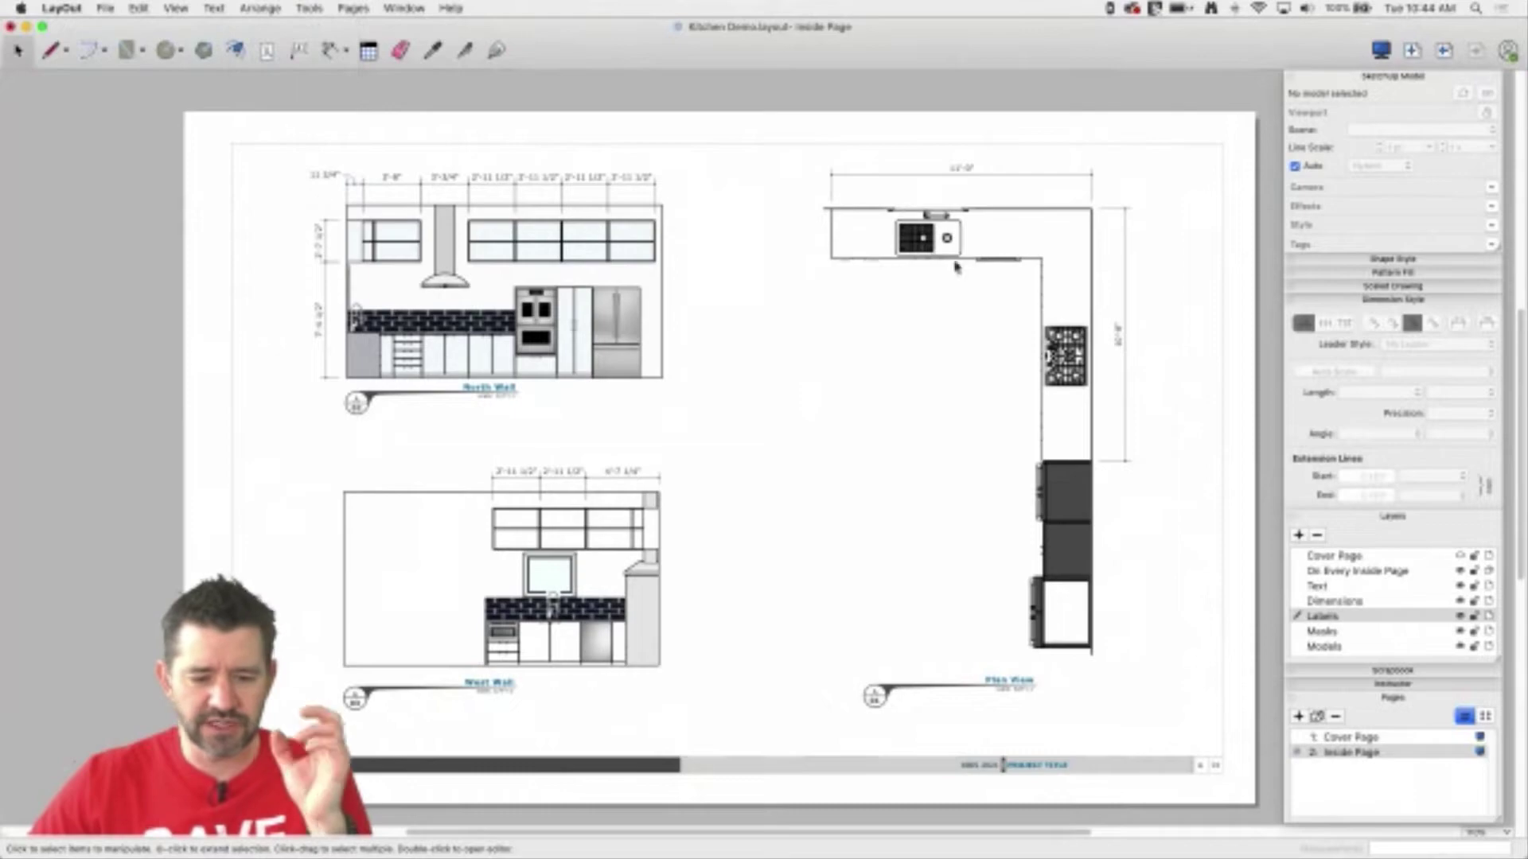
- Try moving the model viewport inside the Plan View group with grid snapping, and undo the move
left_click(1066, 267)
double_click(1038, 297)
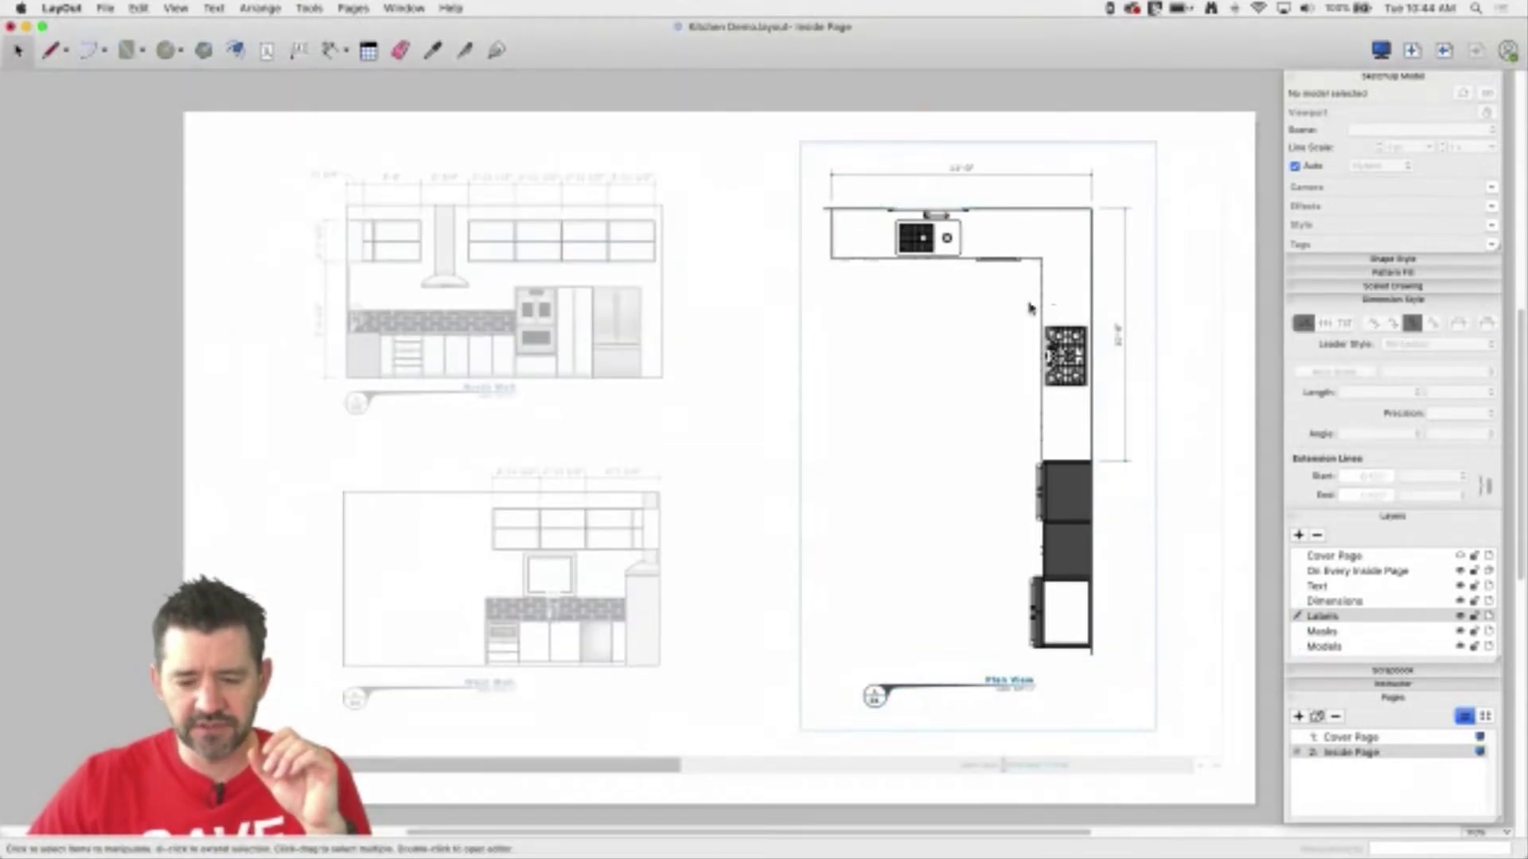
left_click(1054, 310)
mouse_move(1052, 307)
left_mouse_down()
mouse_move(1039, 327)
mouse_move(1060, 306)
left_mouse_up()
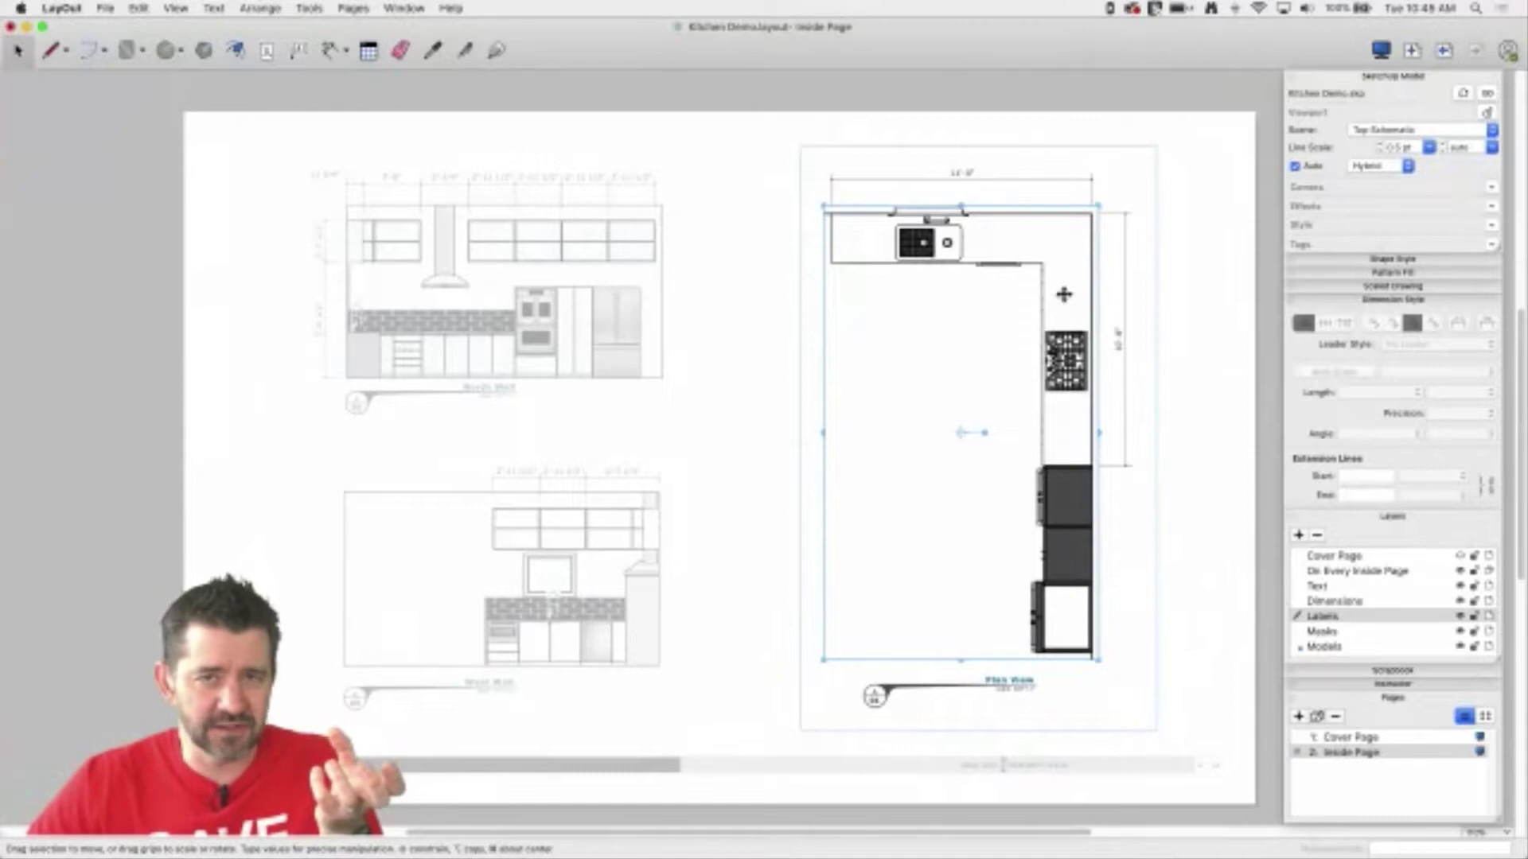
key("super+c")
key("super+z")
key("super+z")
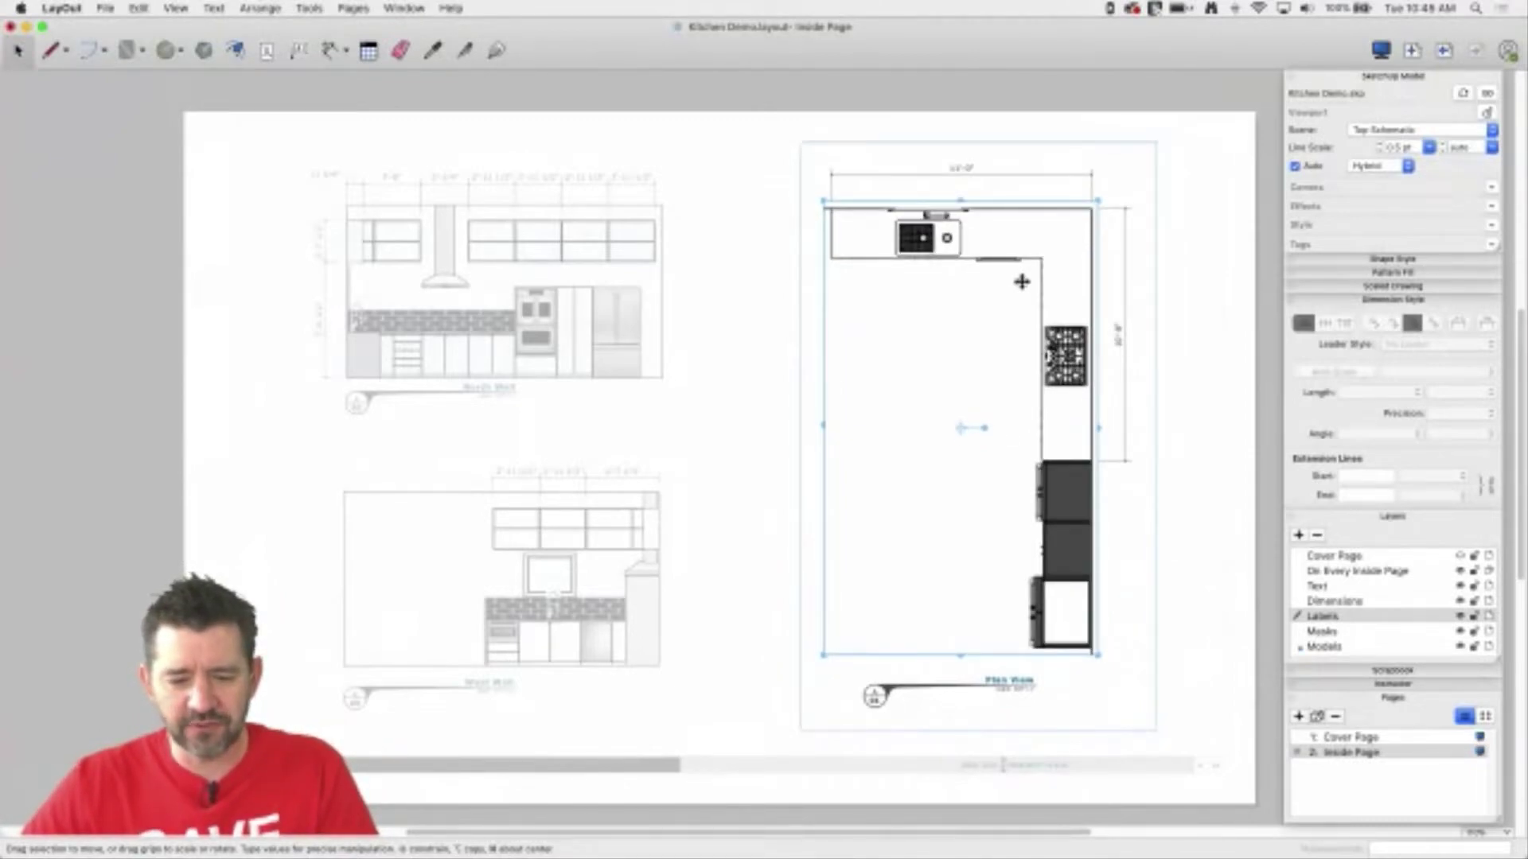
- Select the mask over the window above the sink and shift it slightly up and right with grid snapping
scroll(951, 199, "up", 5)
scroll(927, 239, "up", 2)
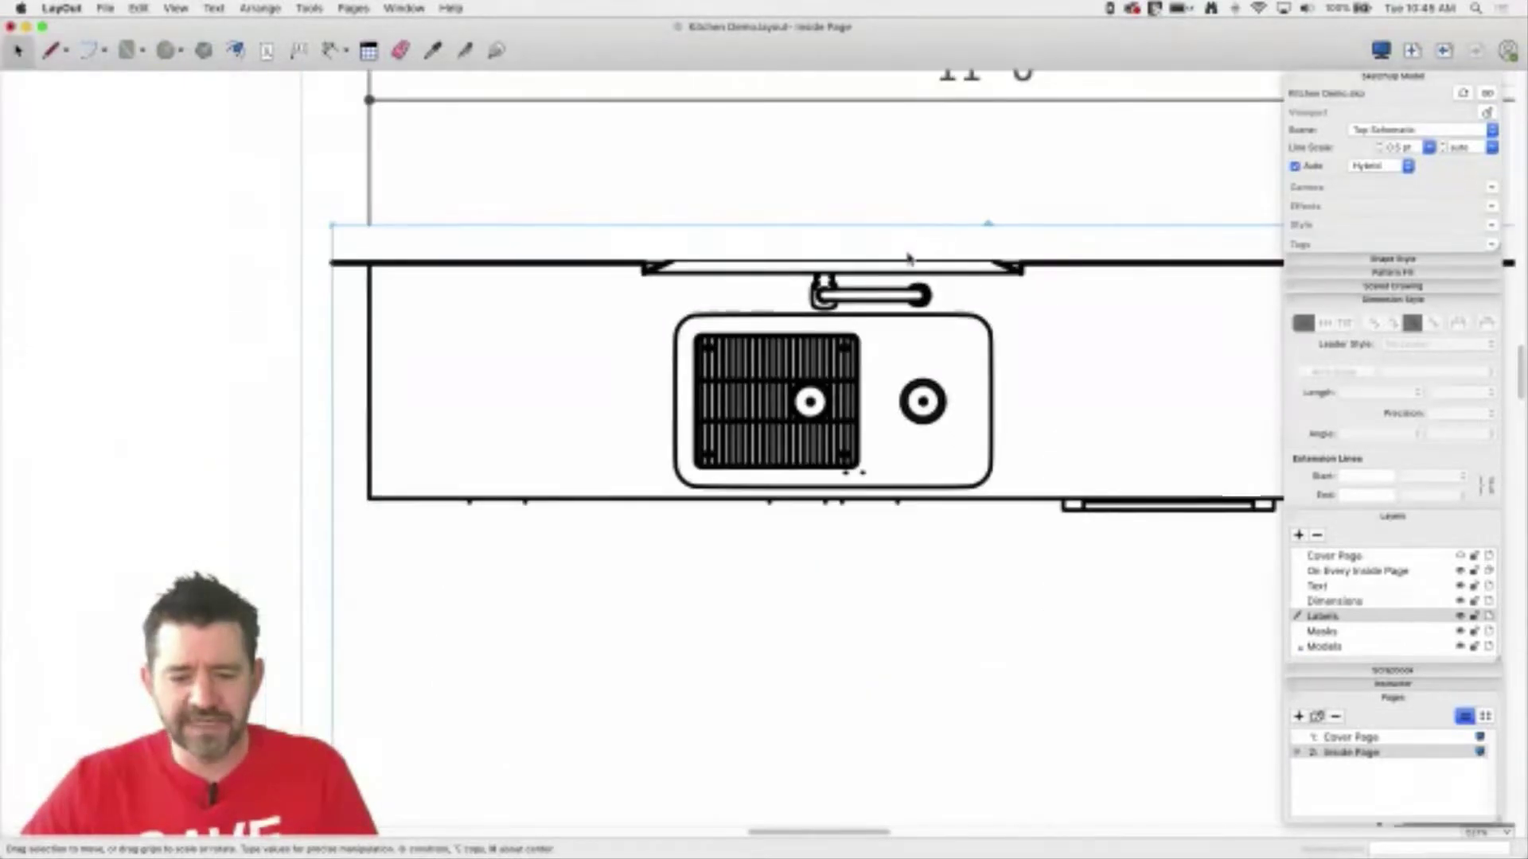
left_click(908, 255)
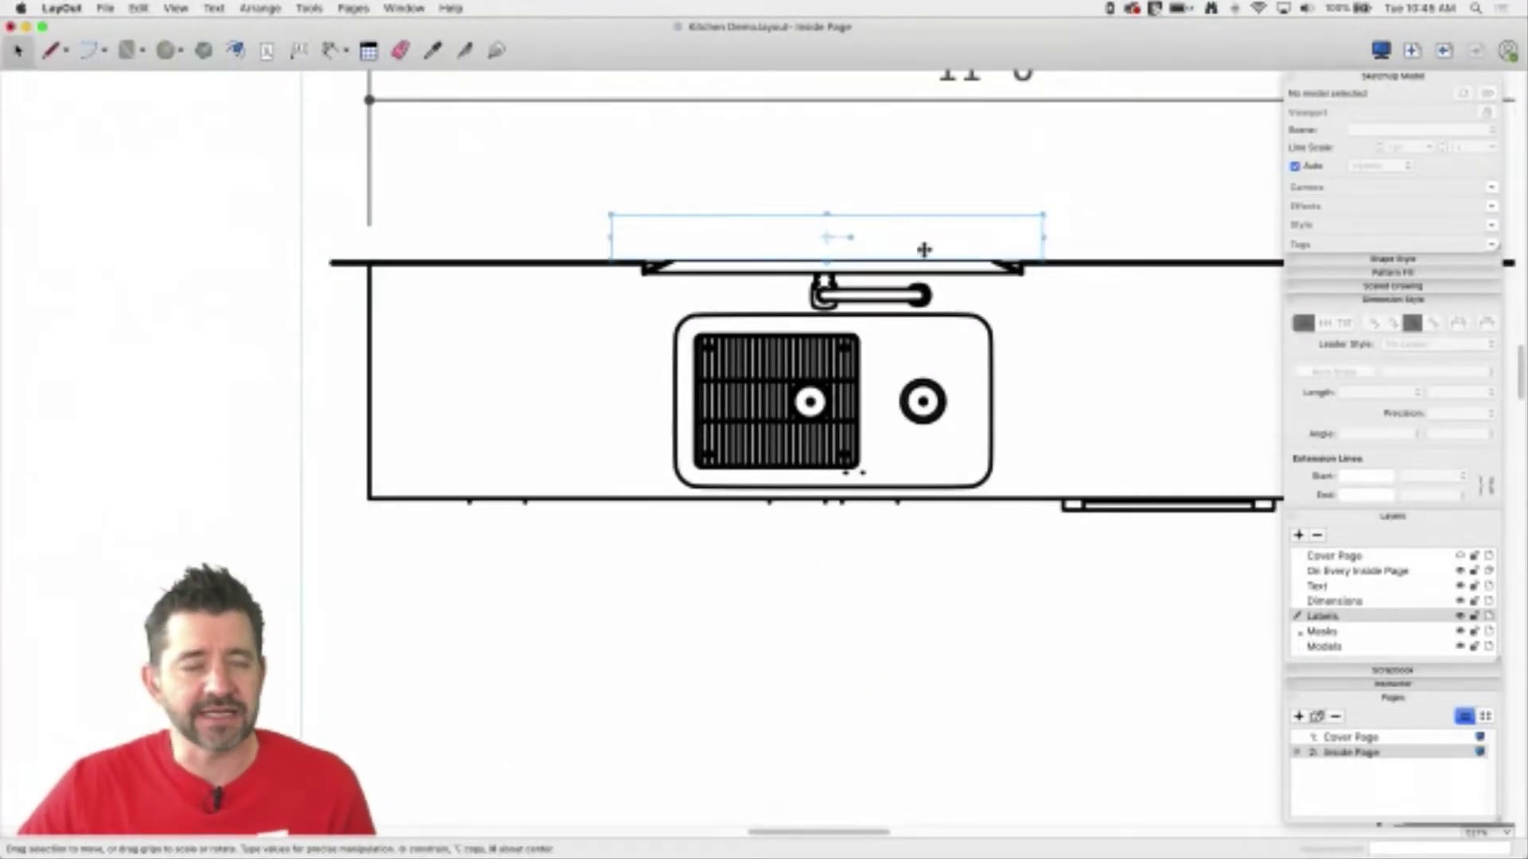
mouse_move(923, 249)
left_mouse_down()
mouse_move(924, 205)
mouse_move(927, 231)
mouse_move(887, 249)
mouse_move(937, 253)
left_mouse_up()
left_click_drag(941, 253, 942, 253)
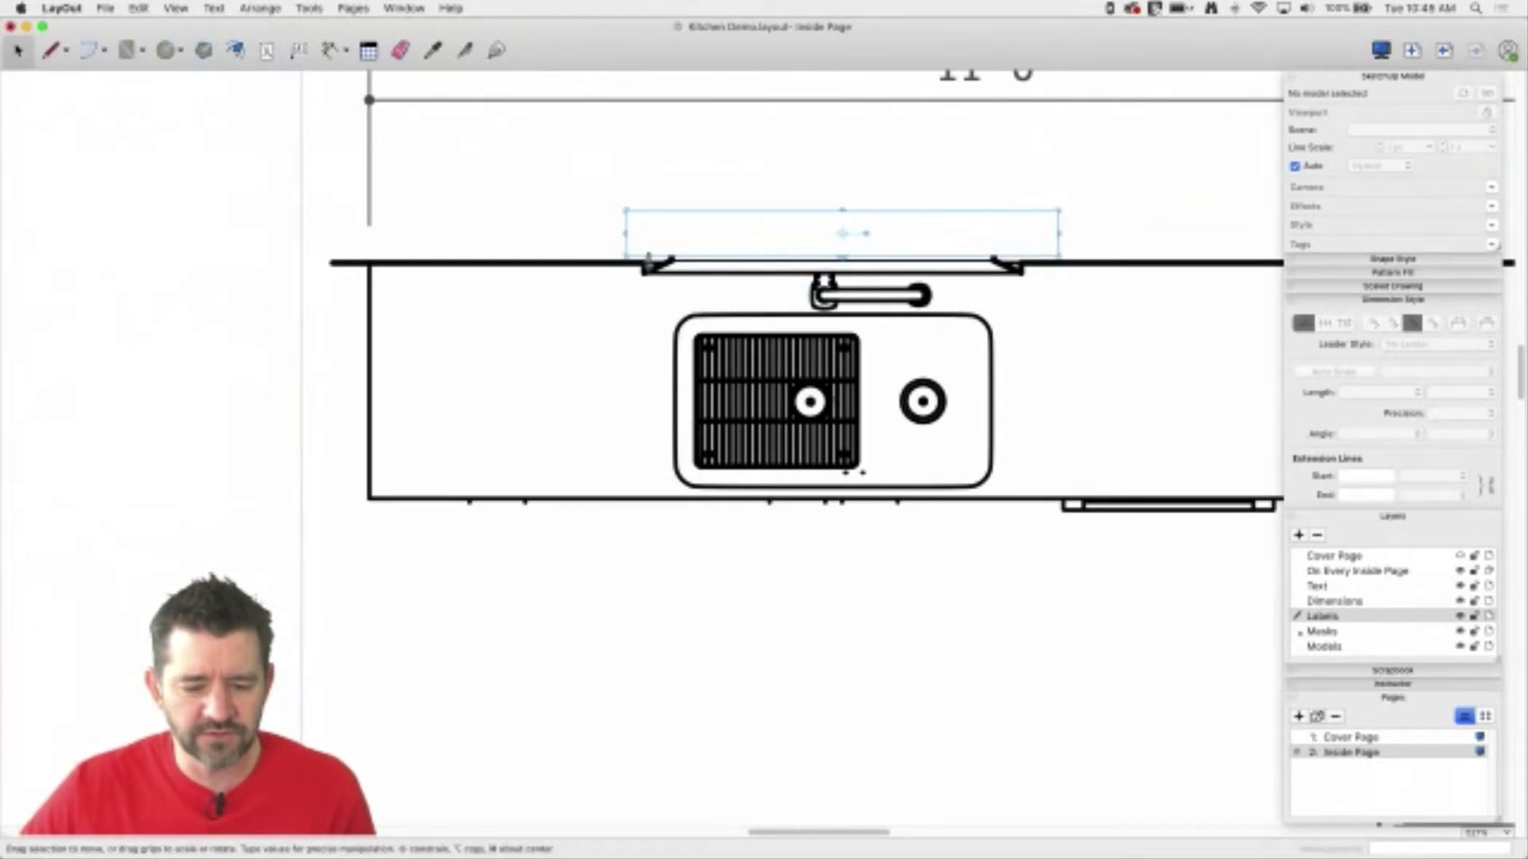
- Turn off Grid Snap and move the mask freely back over the outer part of the window above the sink
left_click(261, 9)
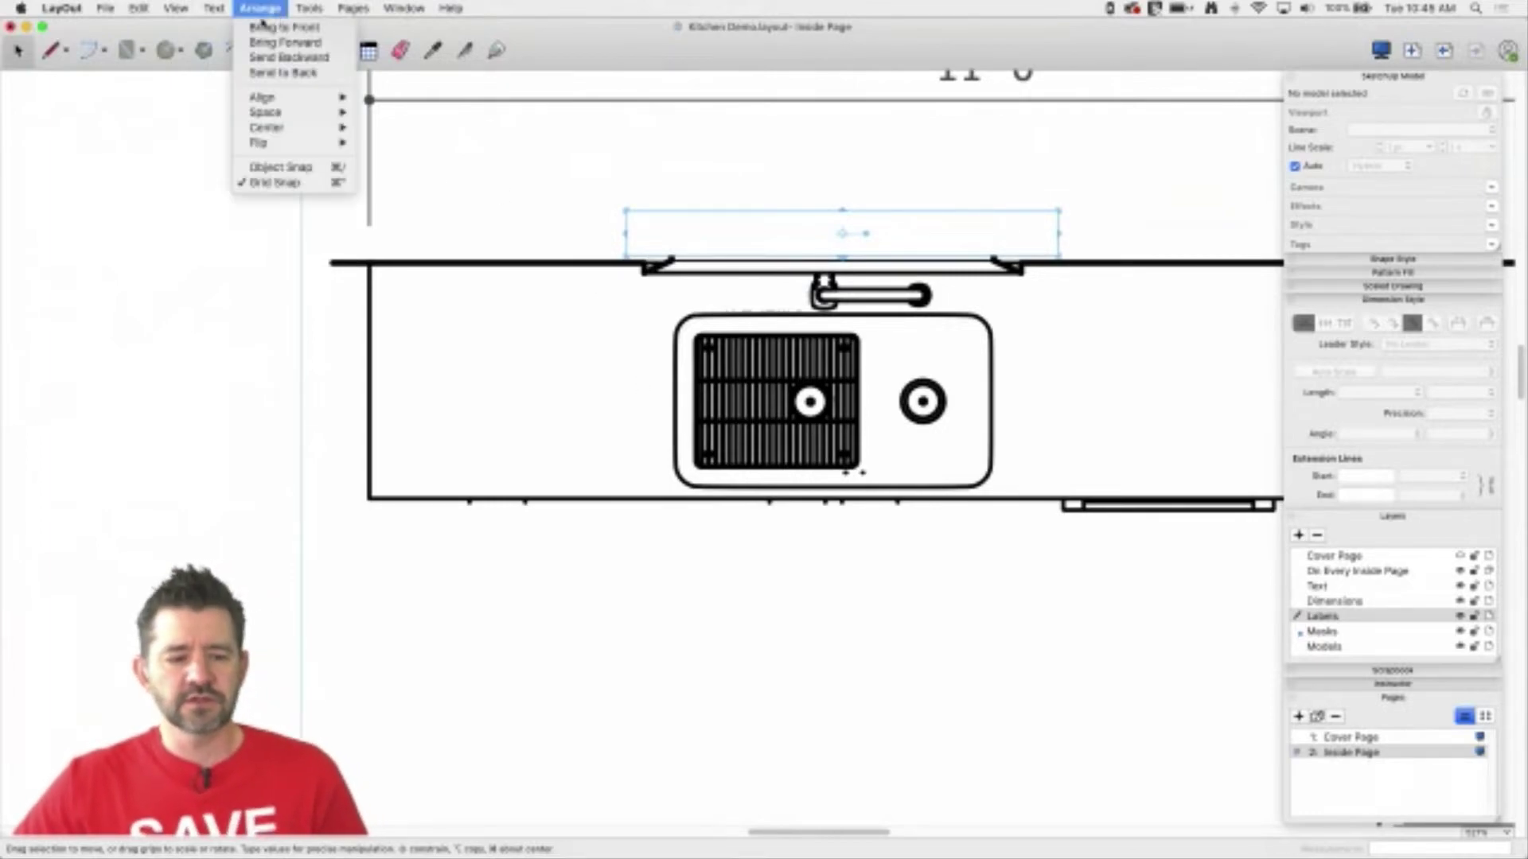
left_click(286, 182)
mouse_move(699, 241)
left_mouse_down()
mouse_move(607, 181)
mouse_move(628, 253)
mouse_move(791, 252)
mouse_move(752, 183)
mouse_move(655, 212)
mouse_move(676, 246)
left_mouse_up()
left_click(284, 215)
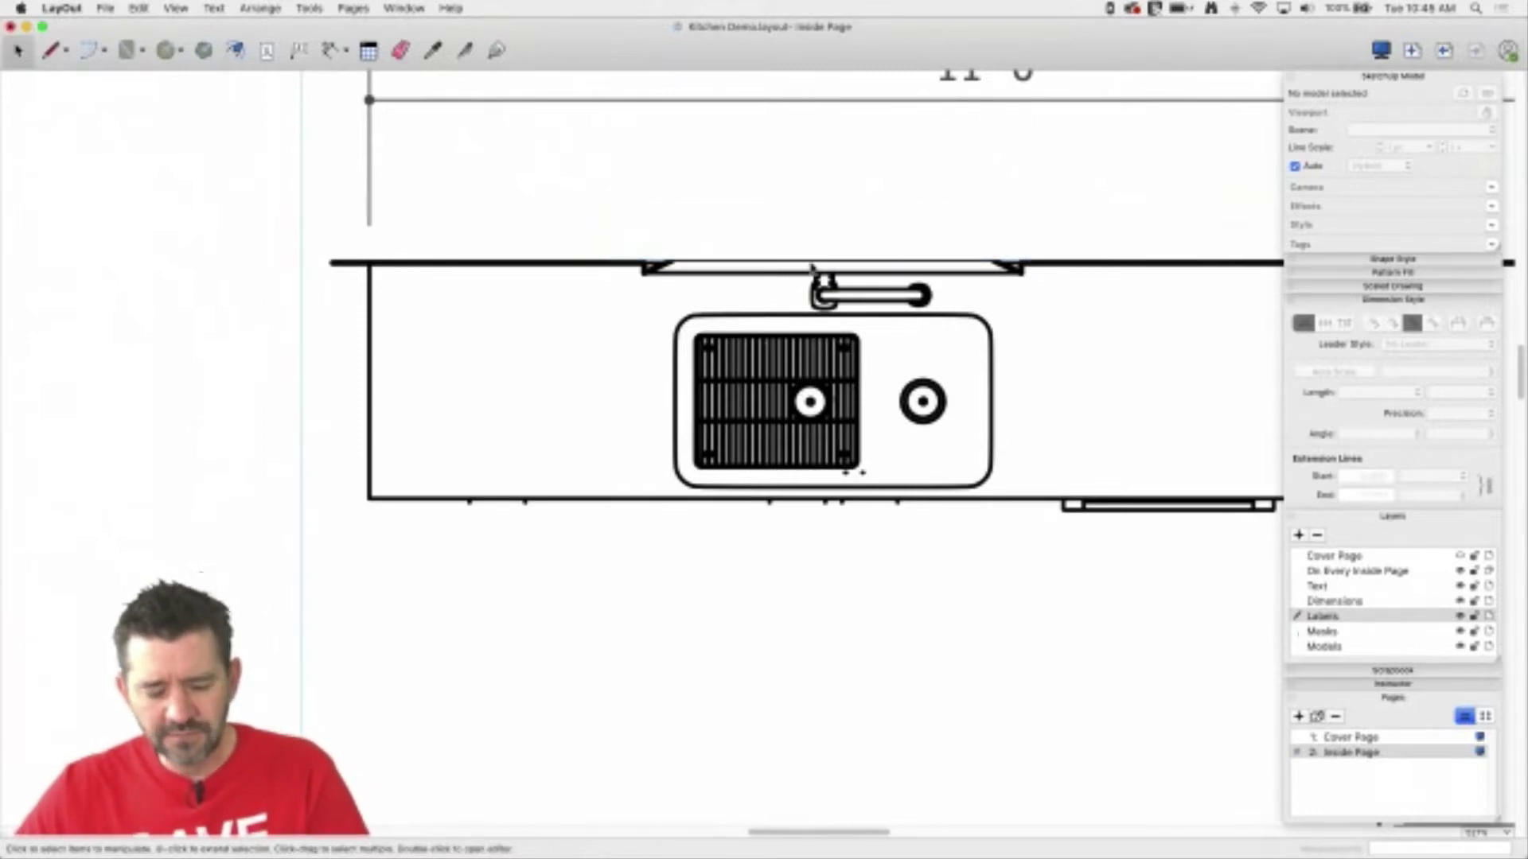
- Select the window mask above the sink and nudge it up, down, right and left in small increments to fine-tune its position
scroll(812, 267, "down", 3)
scroll(812, 267, "up", 1)
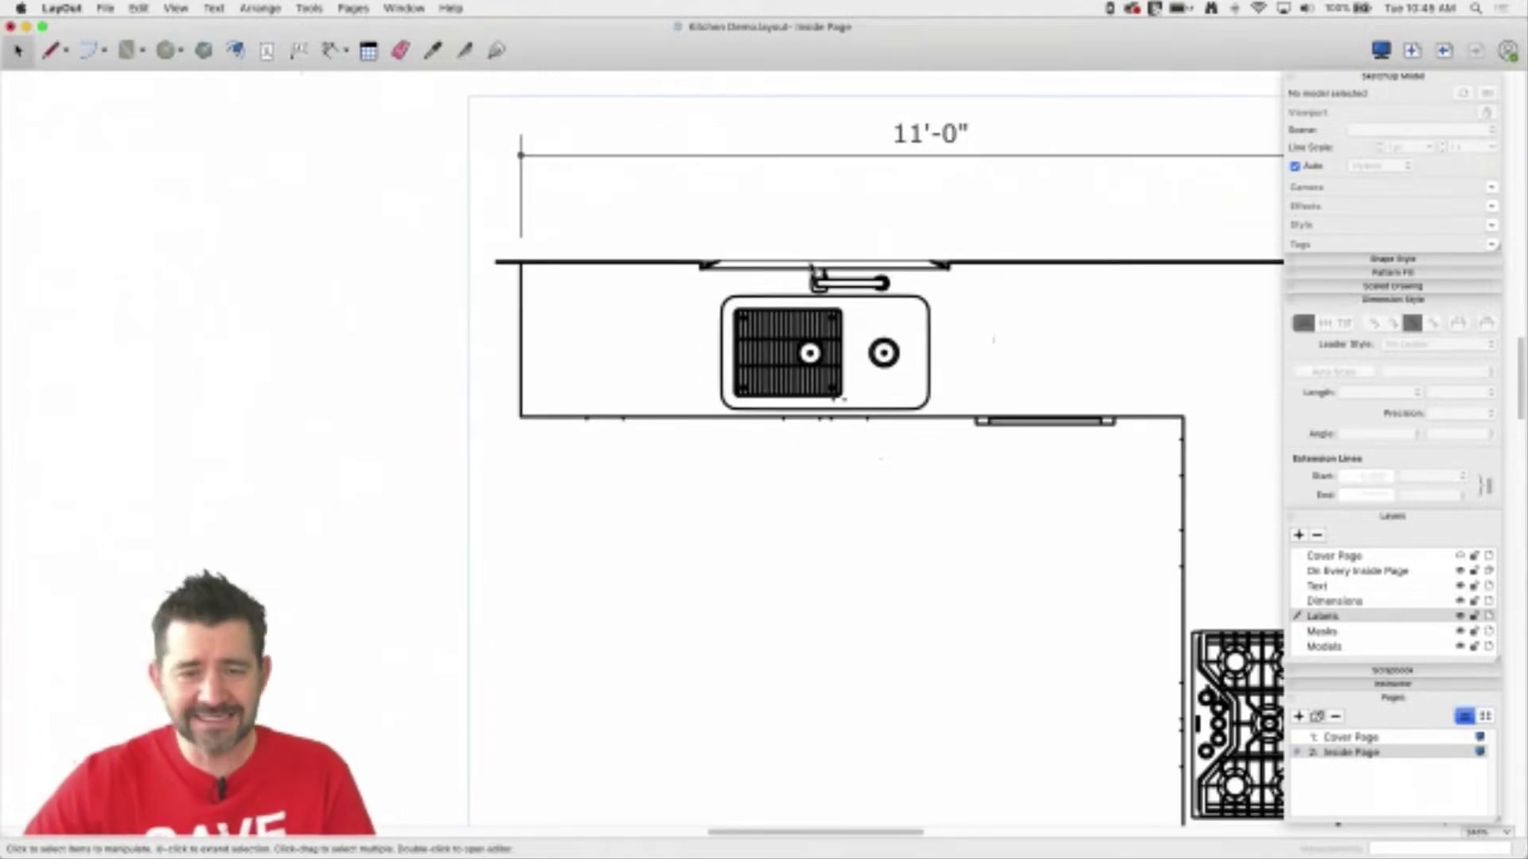
left_click(822, 253)
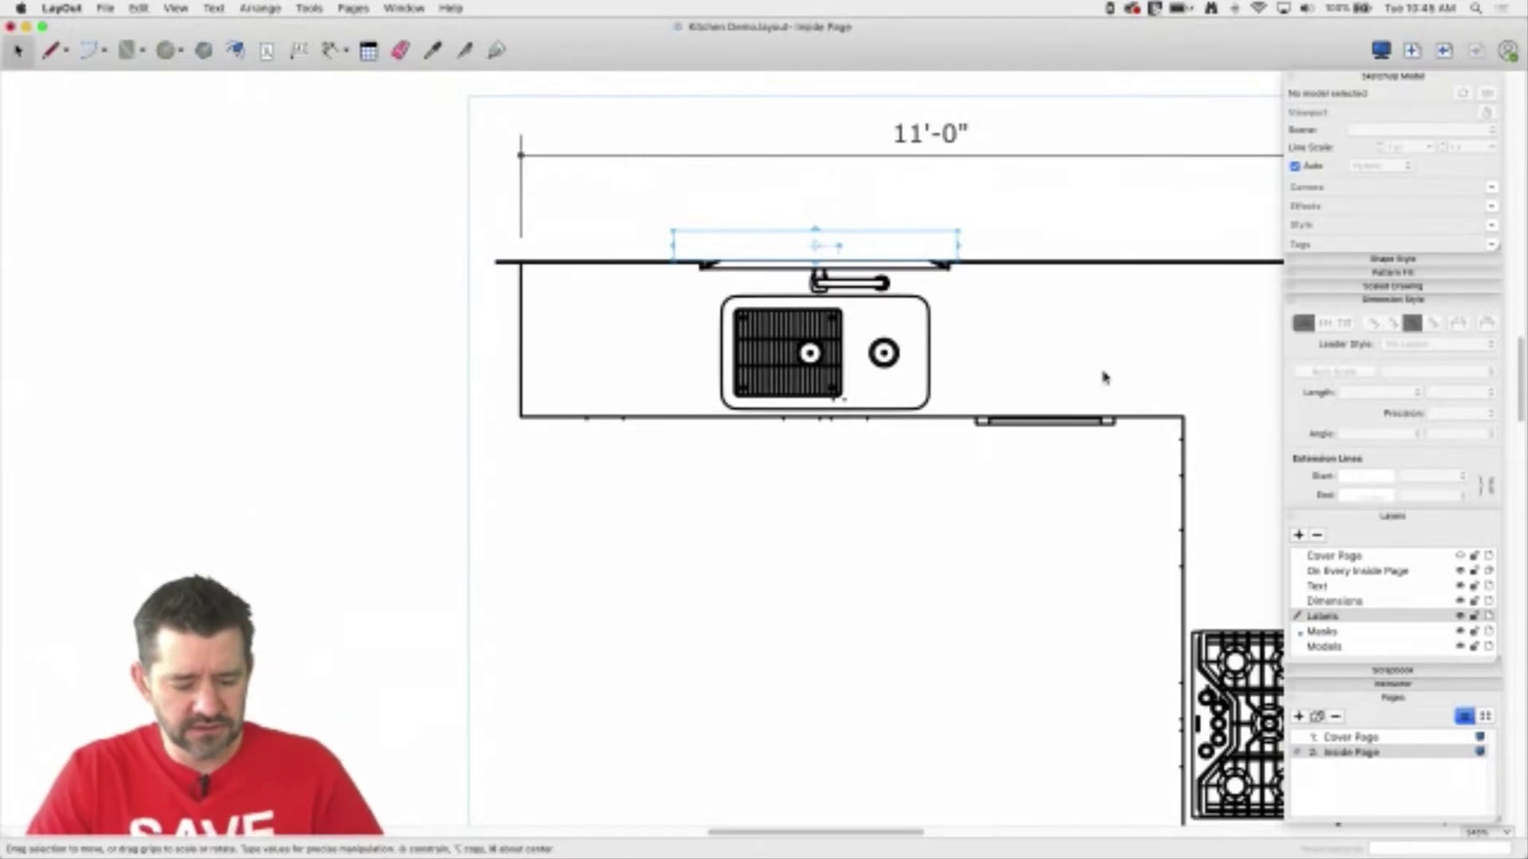
key("Up")
key("Up")
key("Up")
key("Up")
key("Up")
key("Up")
key("Down")
key("Down")
key("Down")
key("Down")
key("Down")
key("Down")
key("Down")
key("Right")
key("Right")
key("Right")
key("Left")
key("Left")
key("Left")
key("Left")
key("Left")
key("Right")
key("Right")
key("Right")
key("Left")
key("Left")
key("Left")
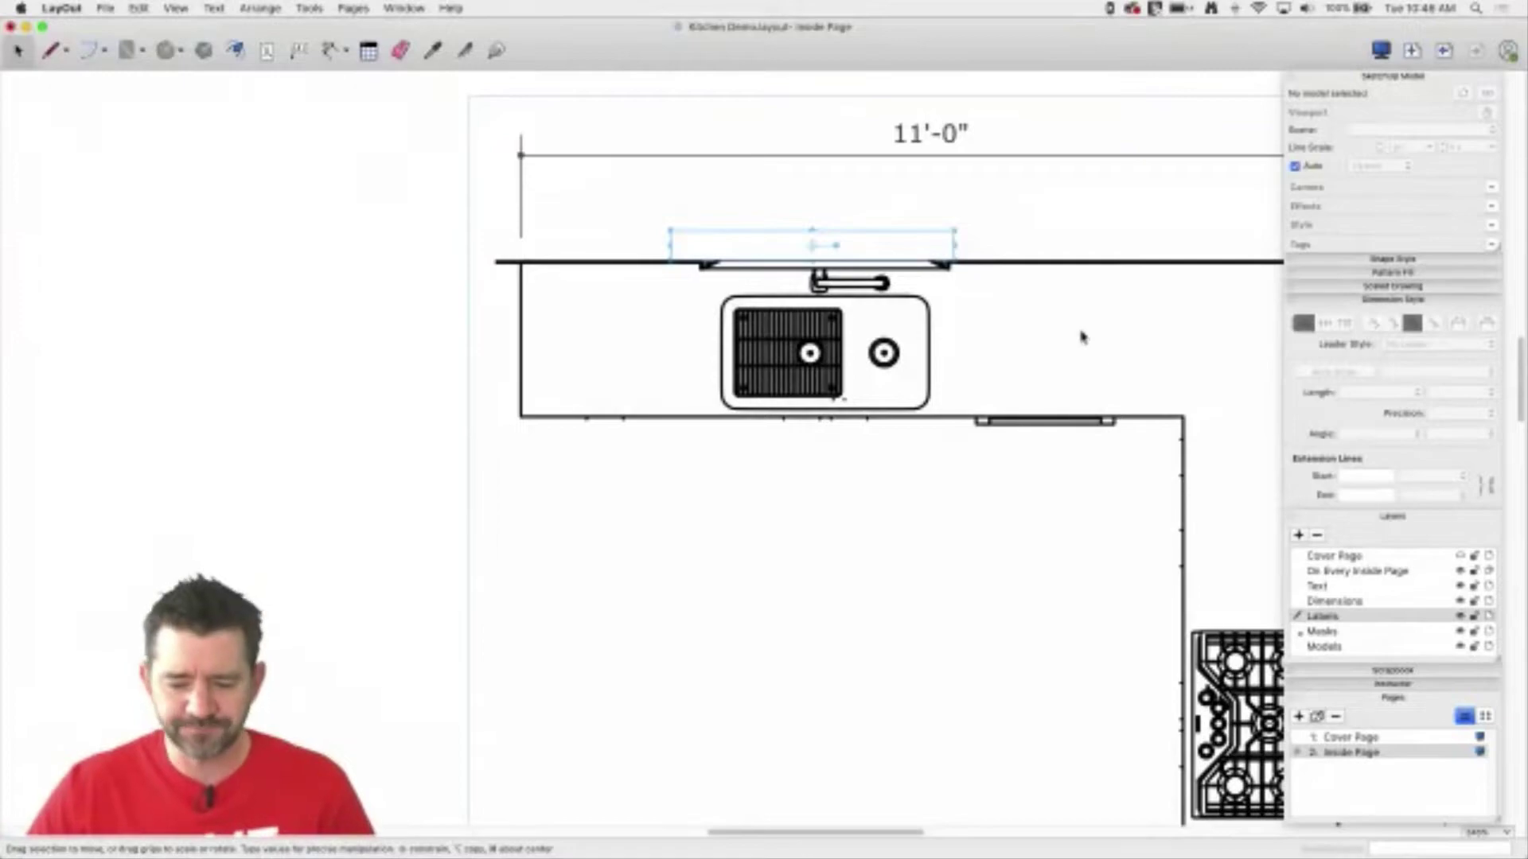
- Collapse the Pages, Layers and Dimension Style panels
left_click(1389, 698)
left_click(1385, 516)
left_click(1394, 300)
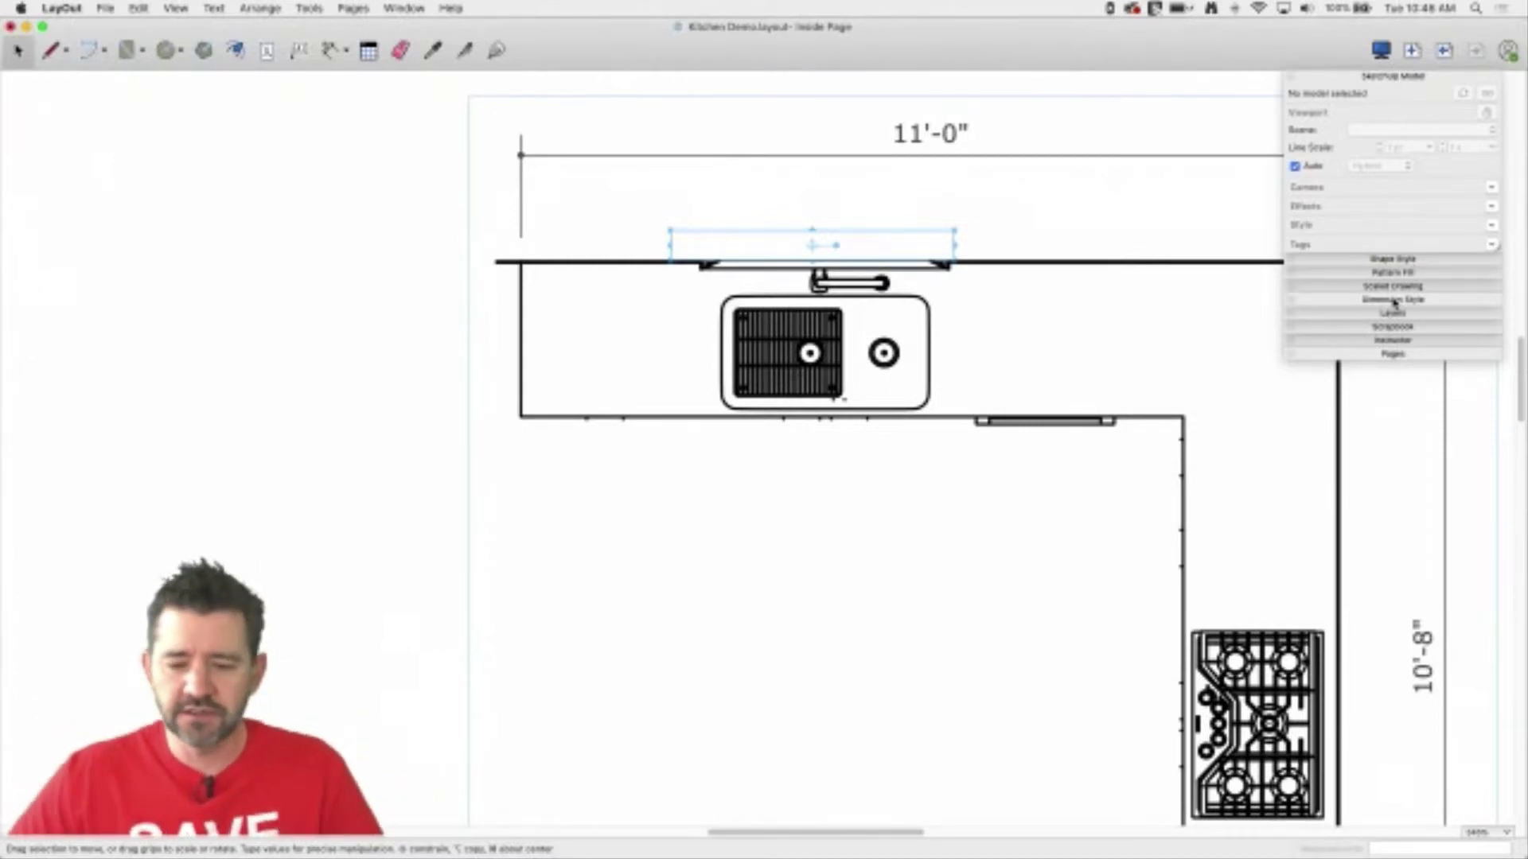
- Deselect the mask and leave the Plan View group to show the whole Inside Page
scroll(318, 294, "down", 3)
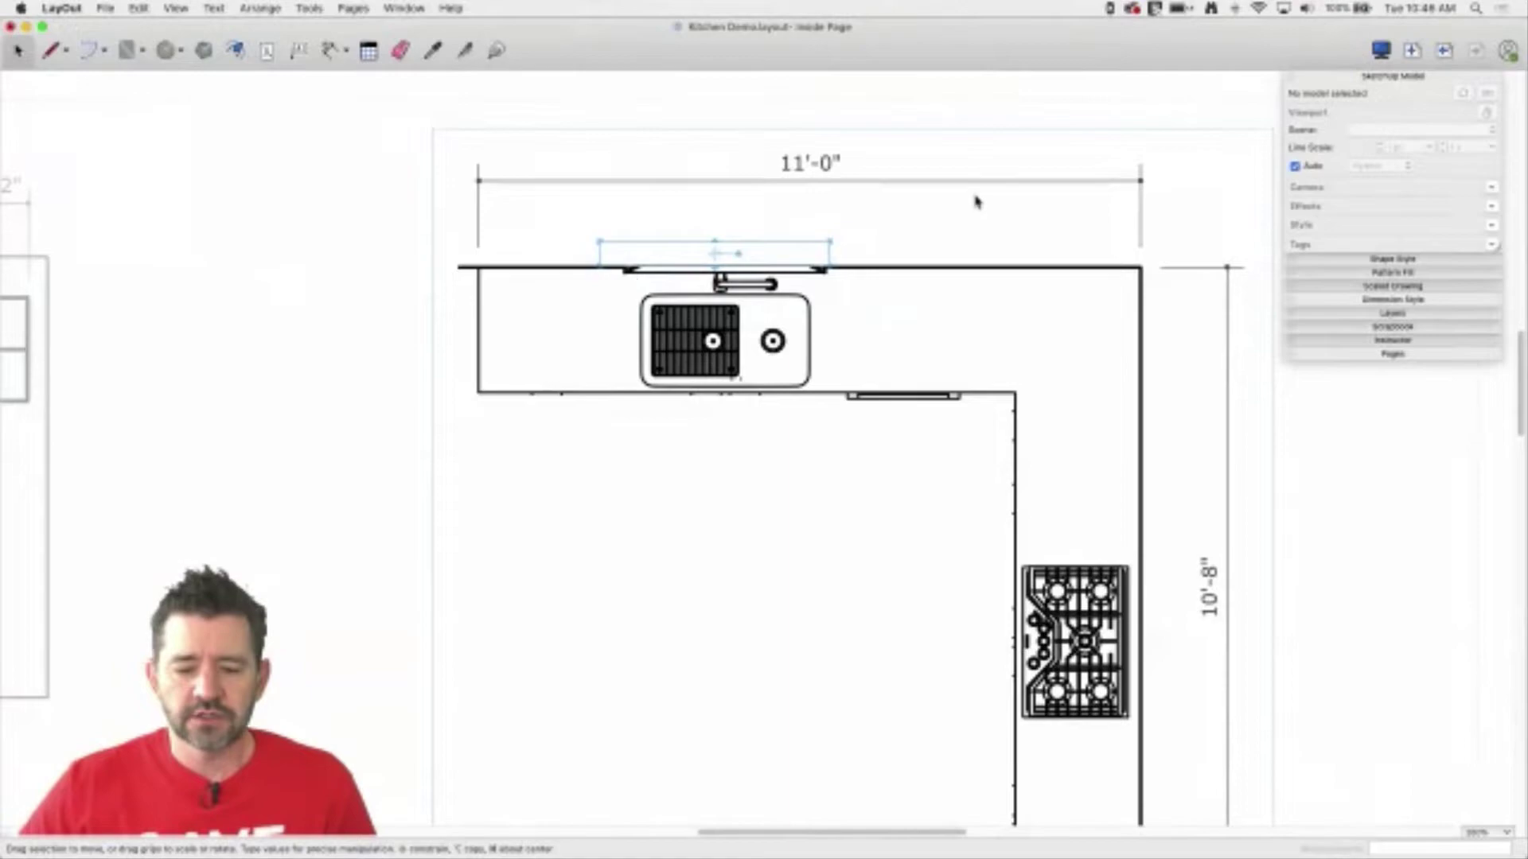
scroll(986, 223, "down", 2)
left_click(487, 454)
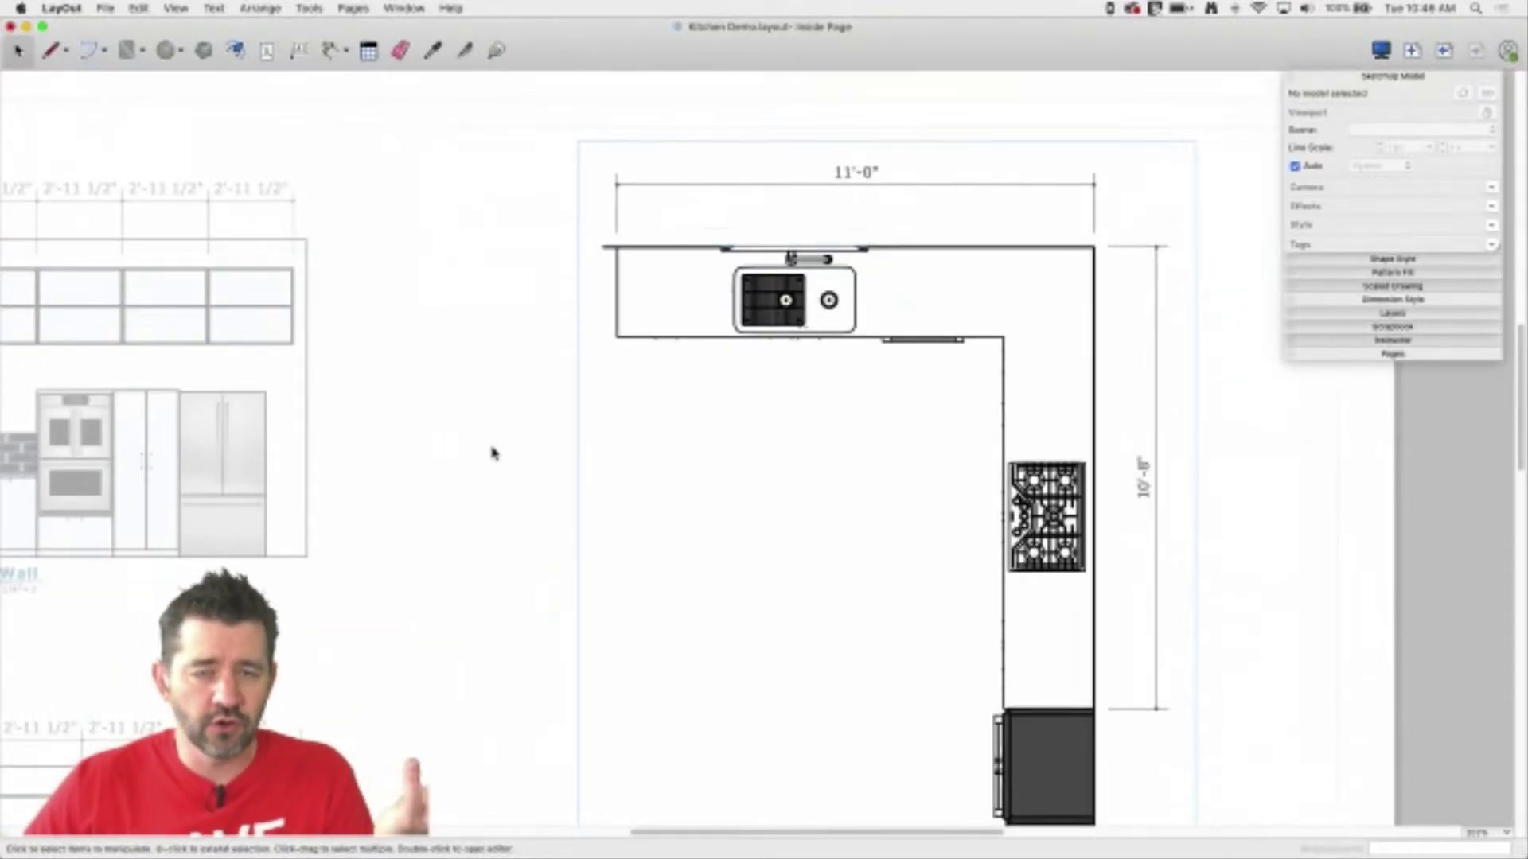
scroll(509, 420, "down", 1)
scroll(613, 379, "down", 3)
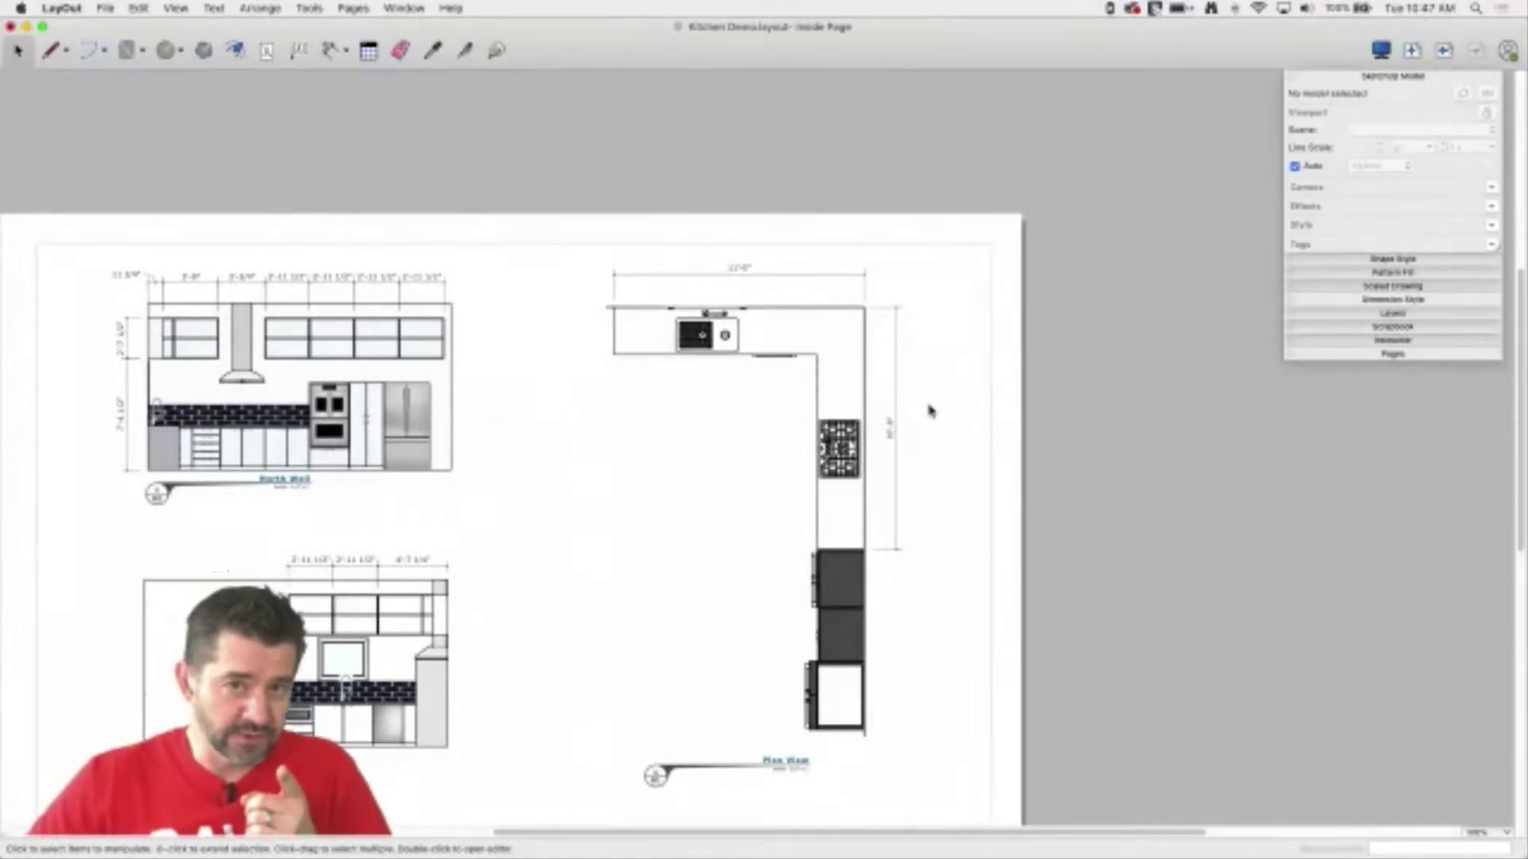
scroll(1200, 272, "down", 2)
scroll(597, 728, "up", 2)
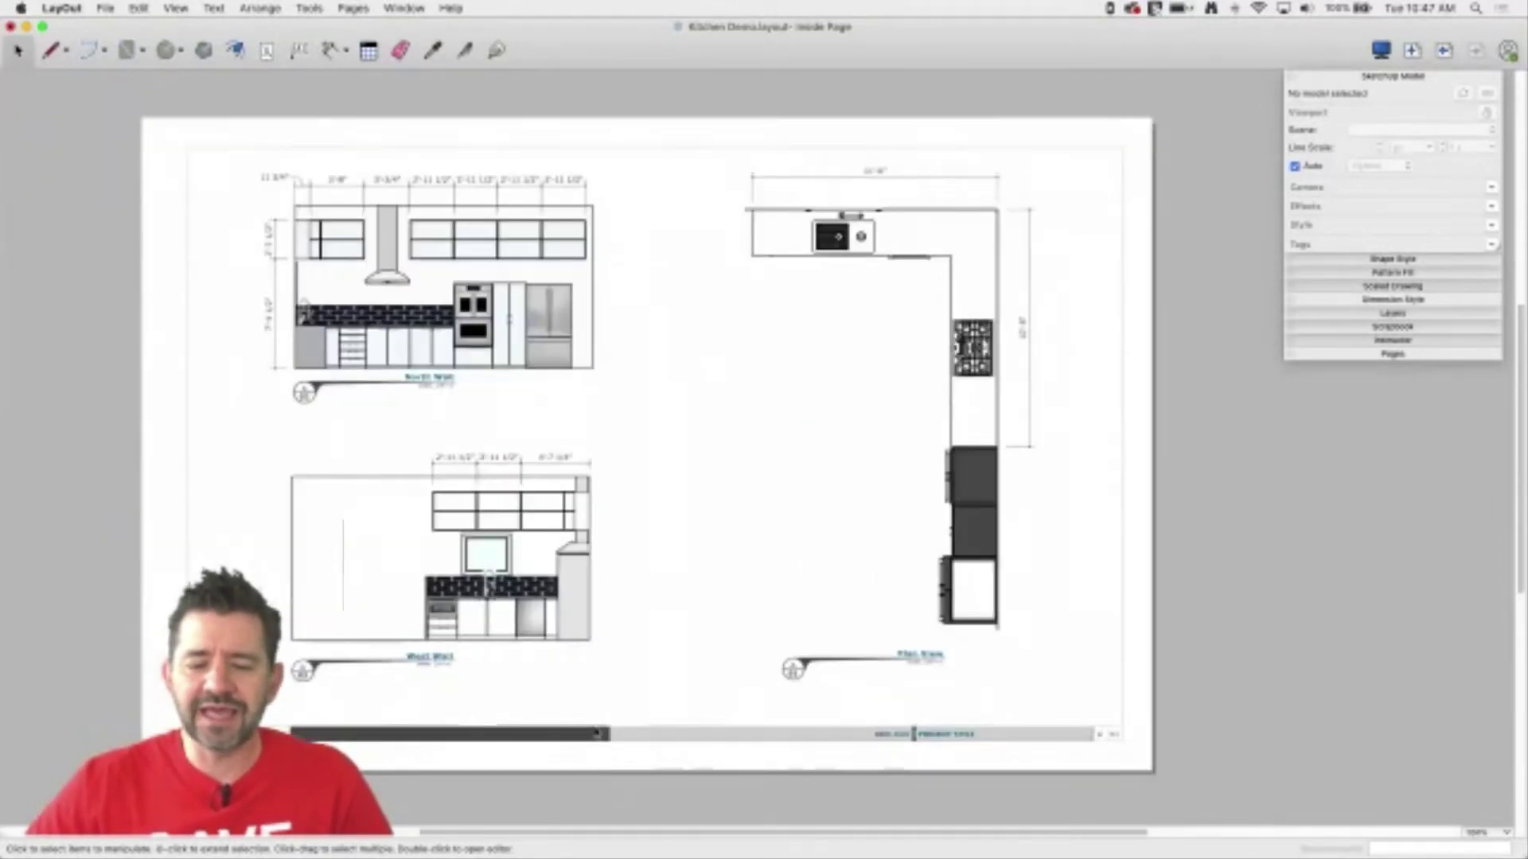
- Open the Scrapbook and switch from the TB-Contemporary drawing references to the Arrows collection
scroll(705, 407, "up", 1)
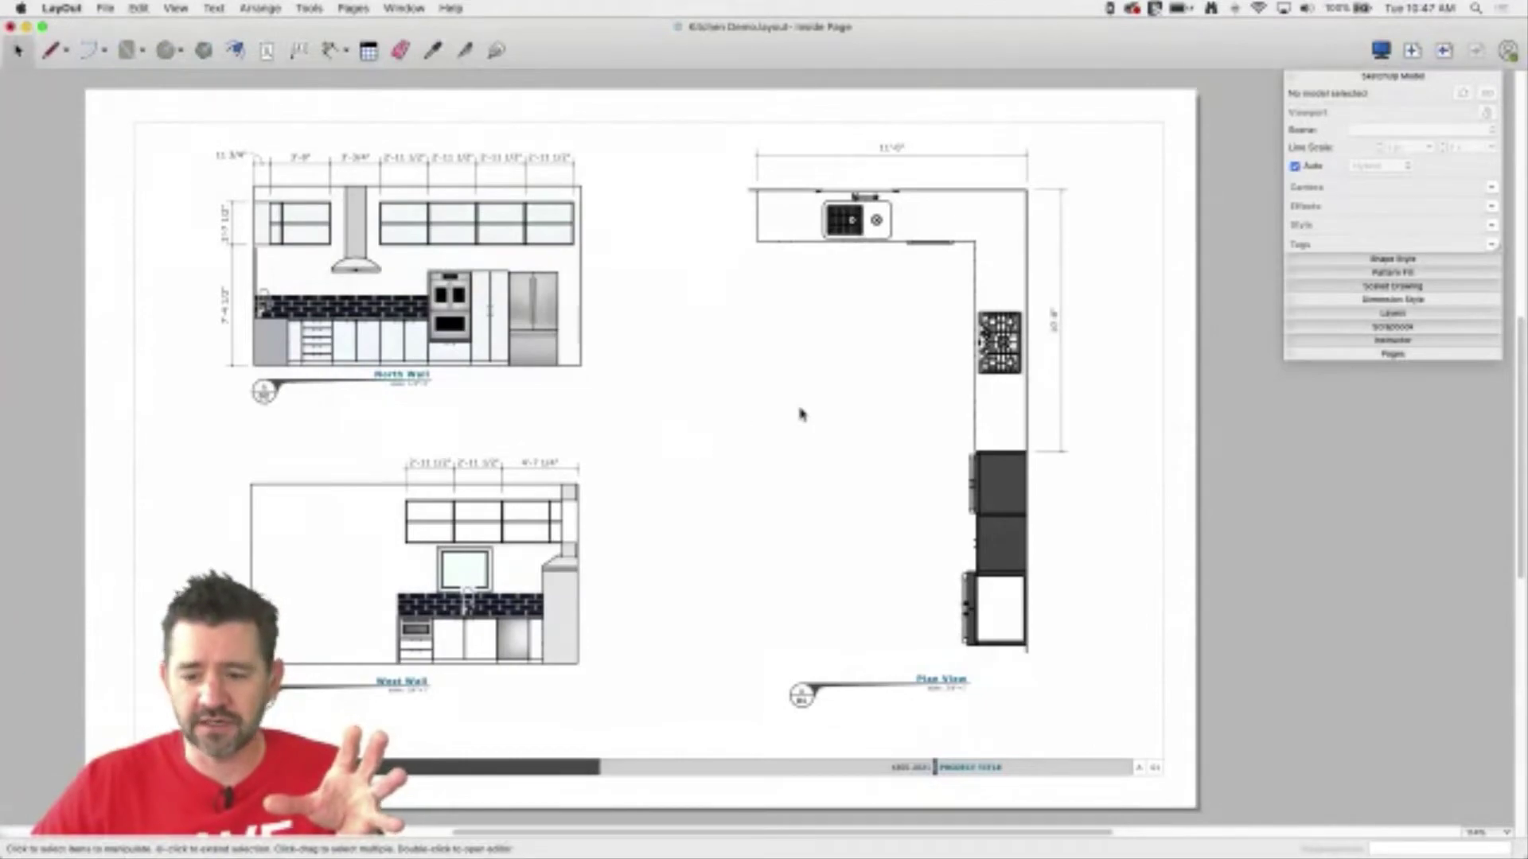
left_click(1367, 327)
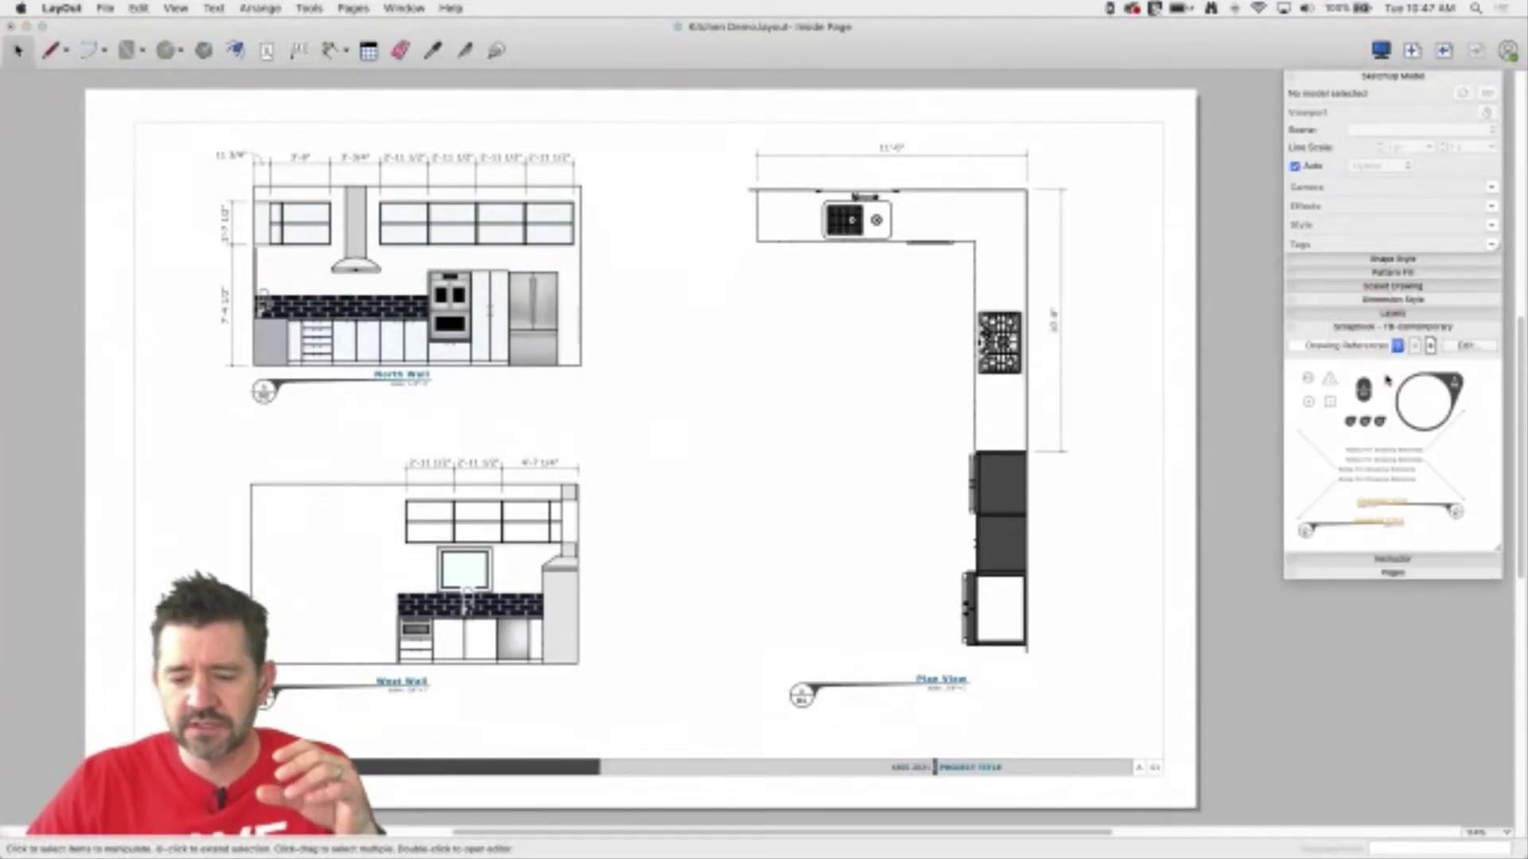
left_click(1367, 345)
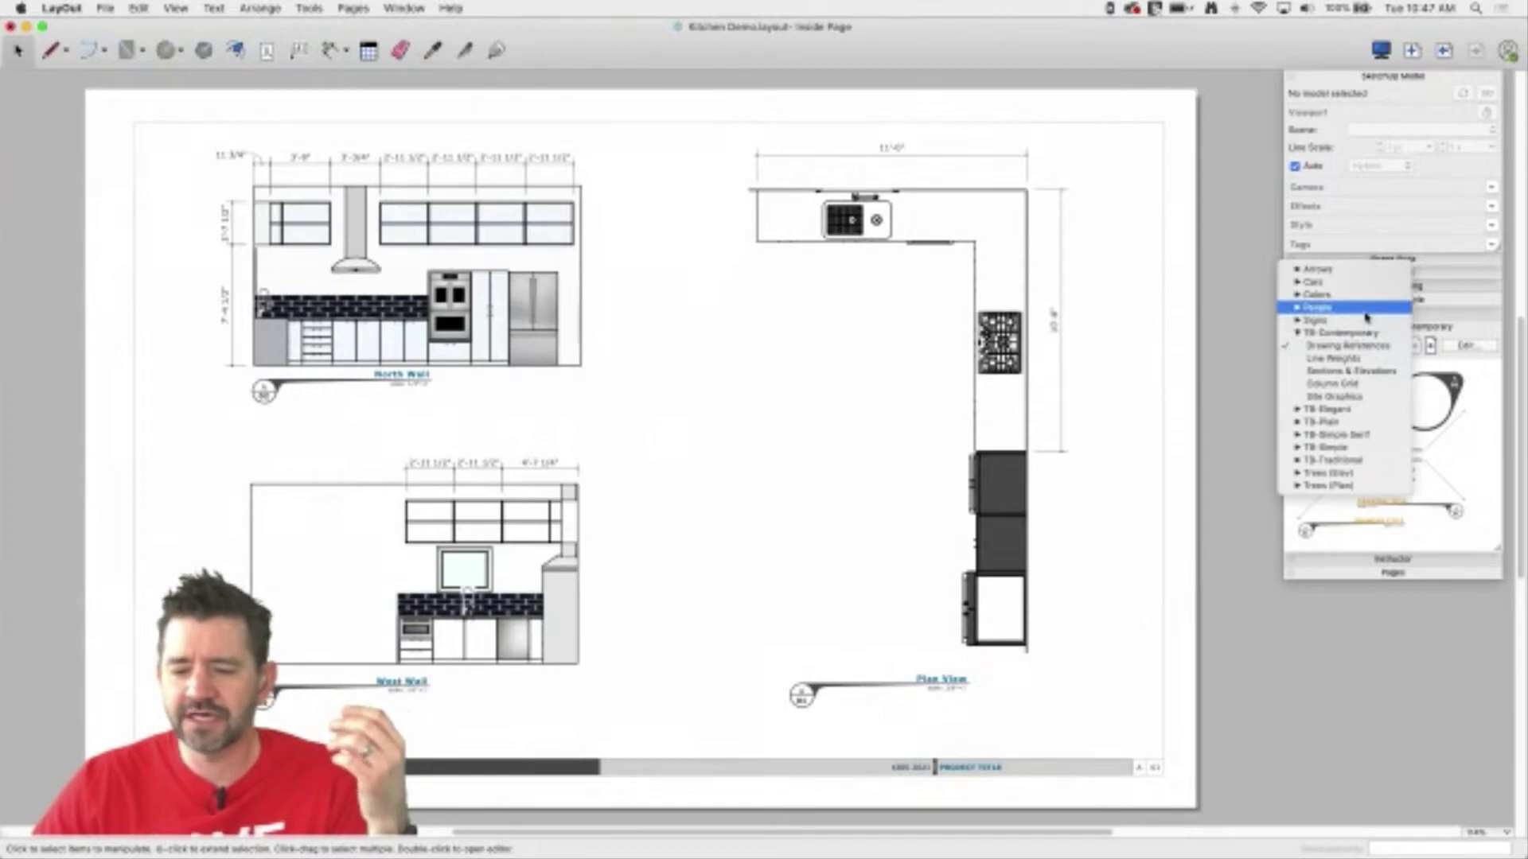
left_click(1354, 269)
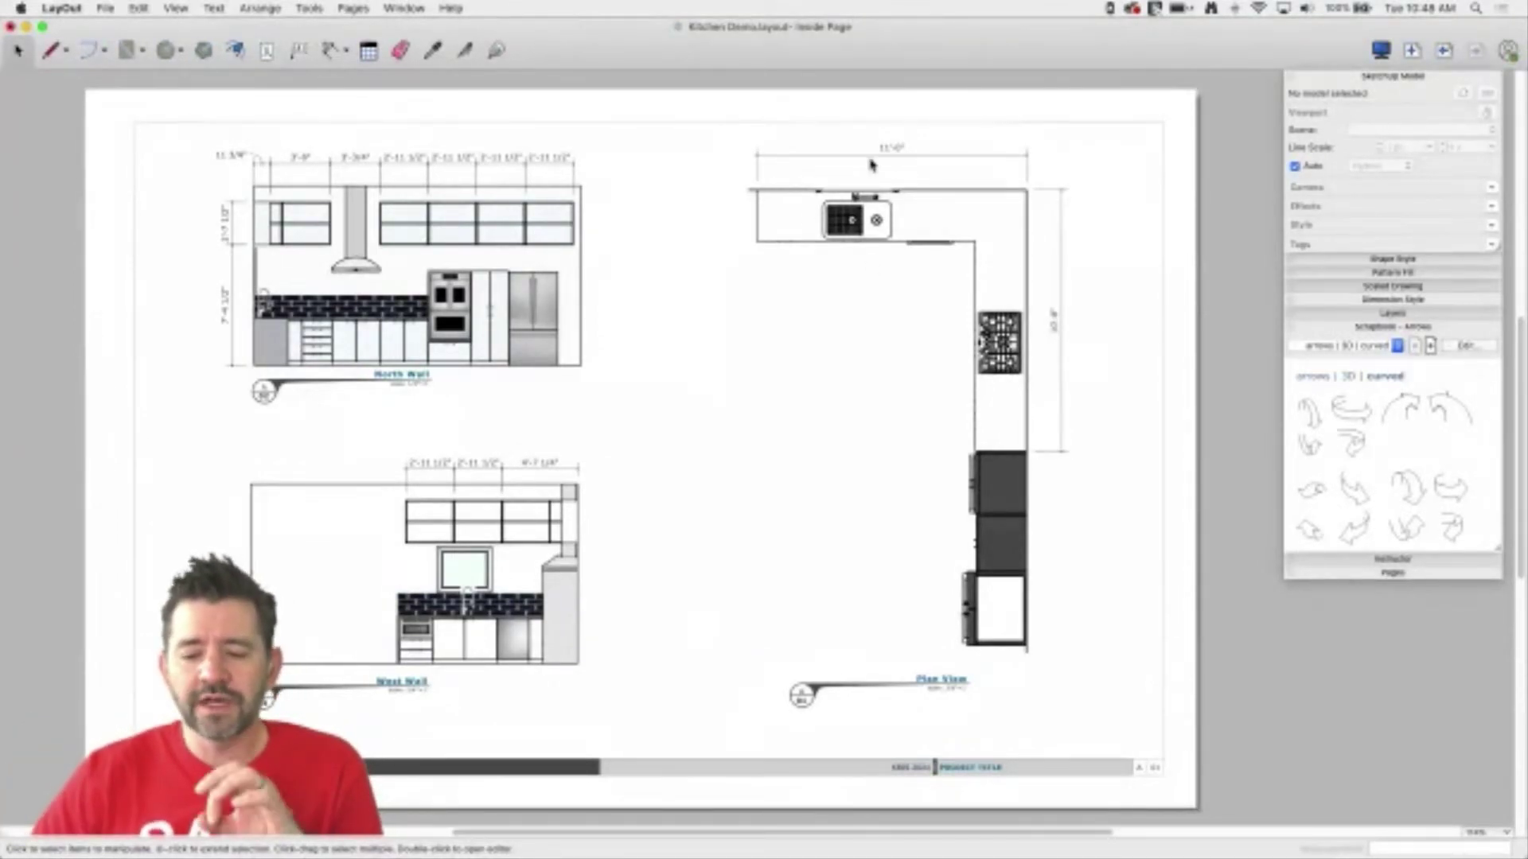
- Place a curved 3D arrow from the scrapbook inside the Plan View's empty area, and delete it again
left_click(1347, 413)
mouse_move(1346, 413)
left_mouse_down()
mouse_move(1231, 478)
mouse_move(792, 437)
left_mouse_up()
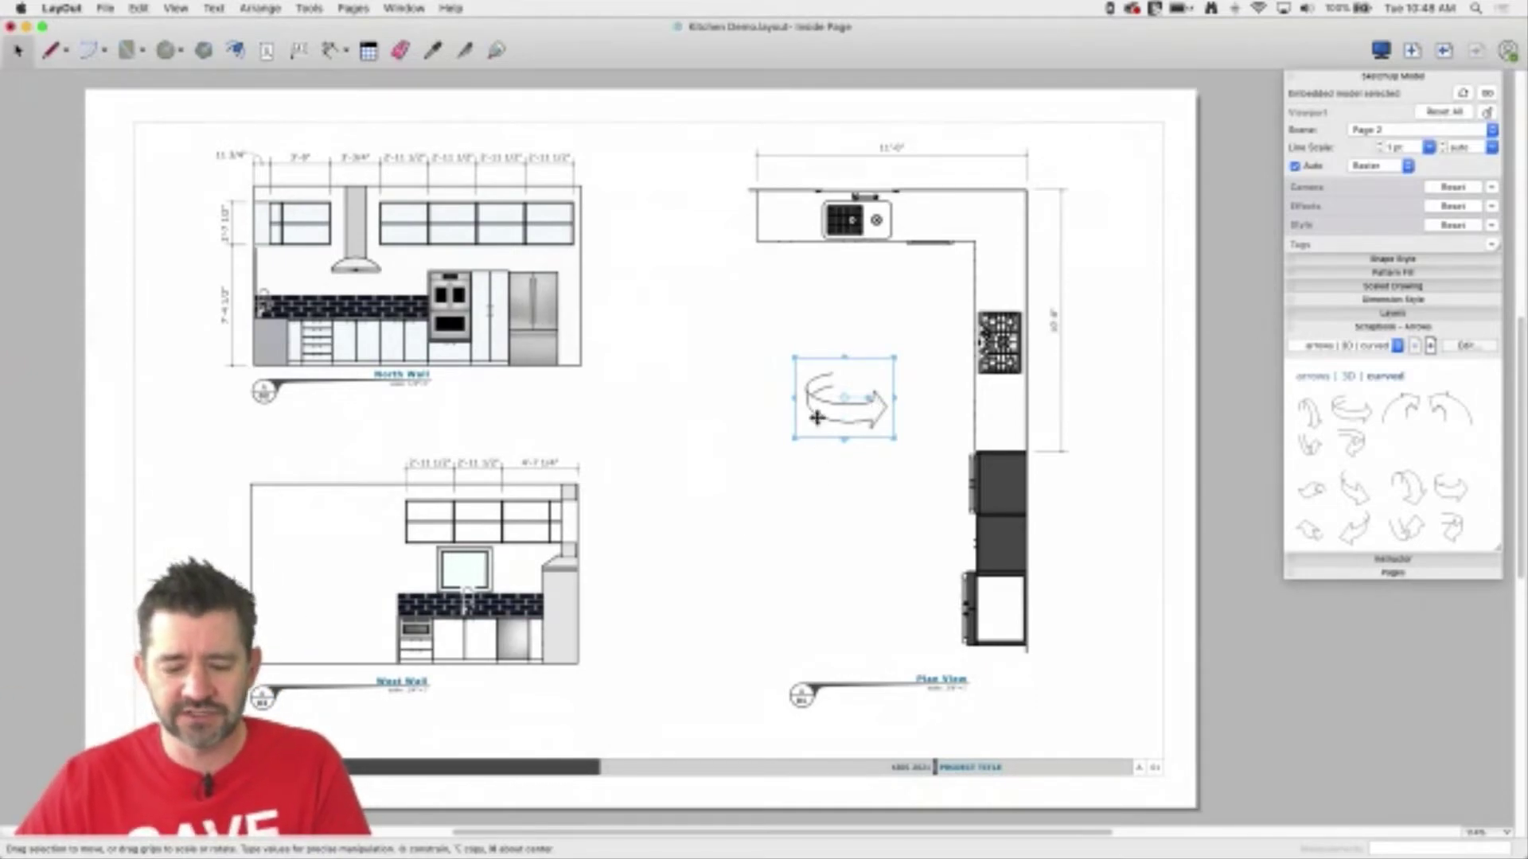
key("Delete")
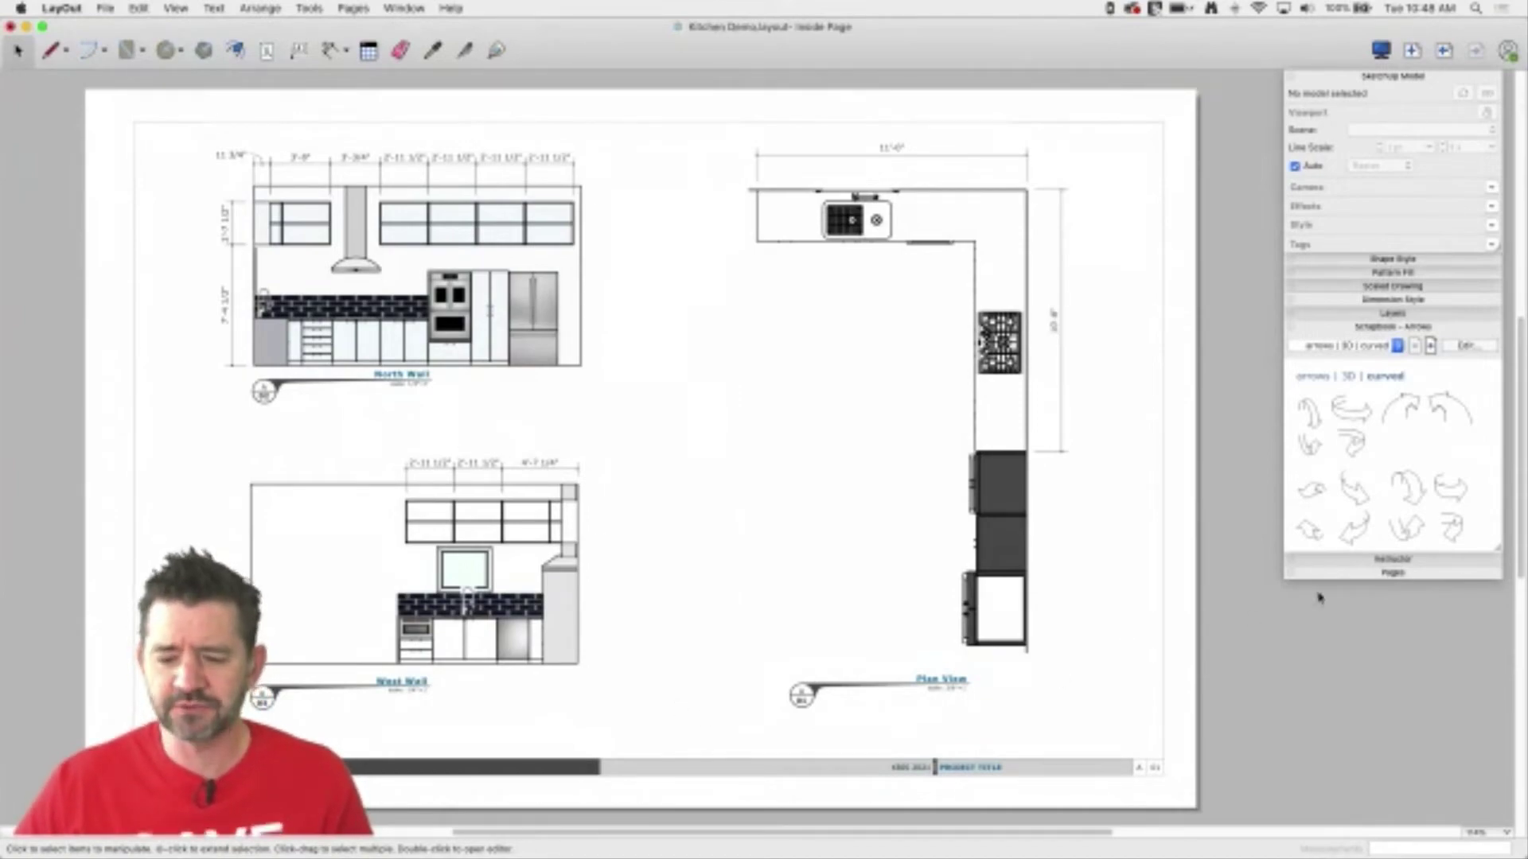
- Open the Cover Page from the page list and look closely at the range hood and tile backsplash
left_click(1366, 574)
left_click(1346, 613)
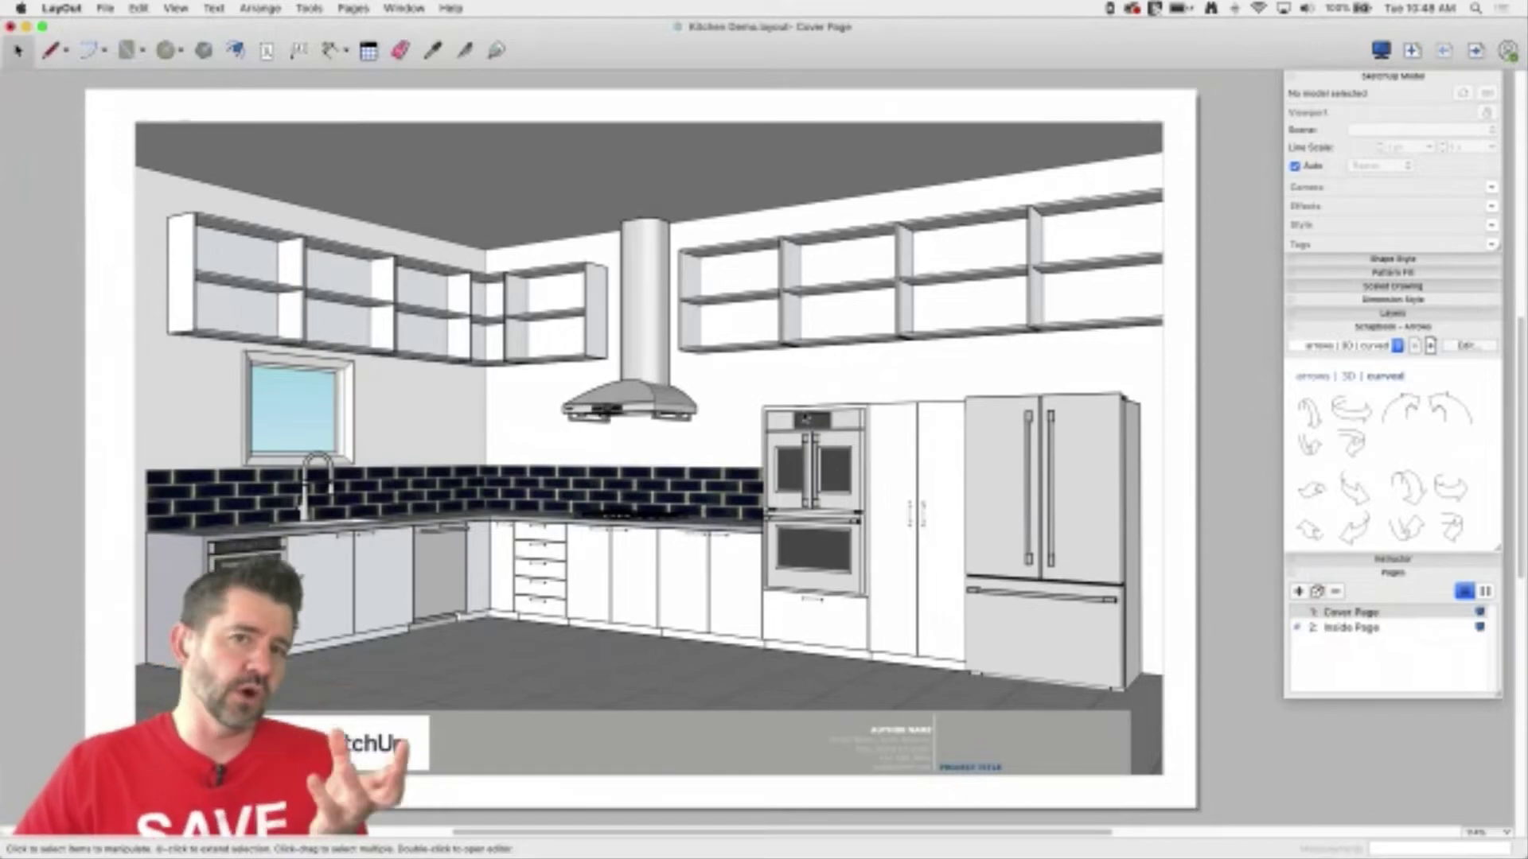
scroll(579, 455, "up", 3)
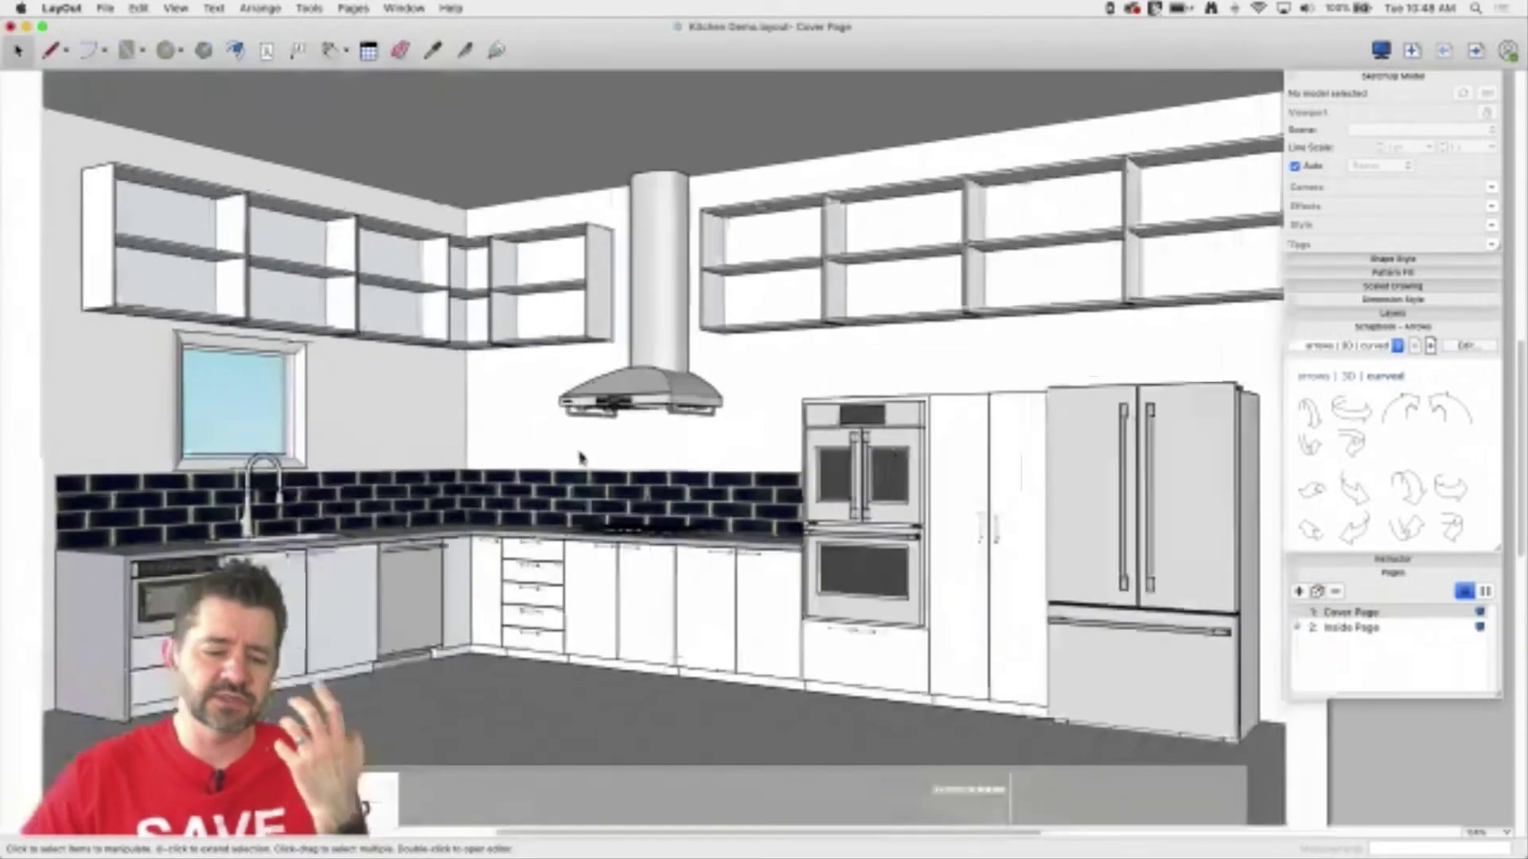
scroll(582, 455, "up", 2)
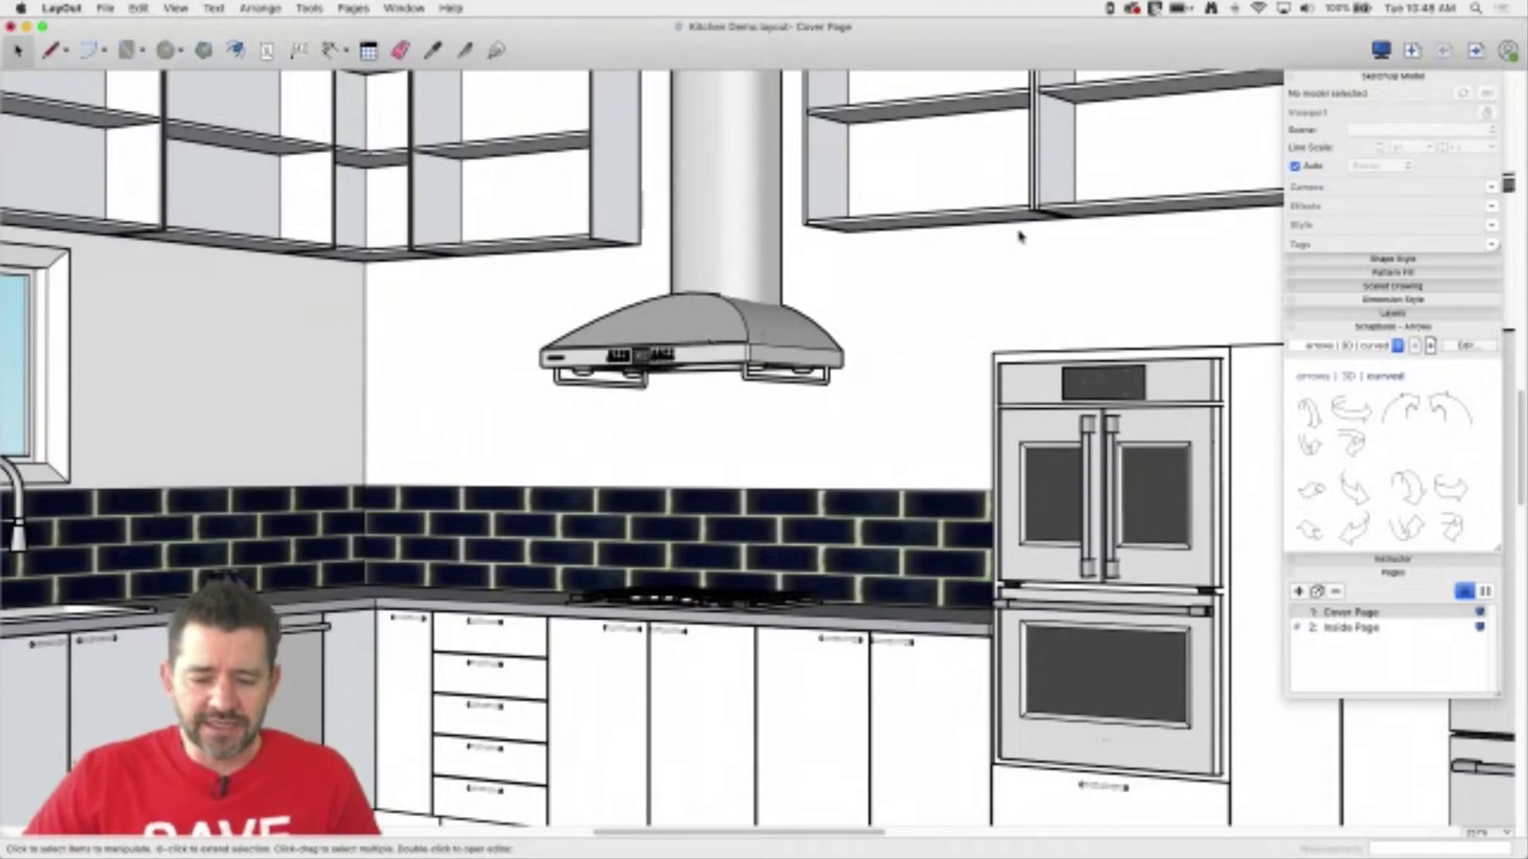
scroll(338, 744, "up", 3)
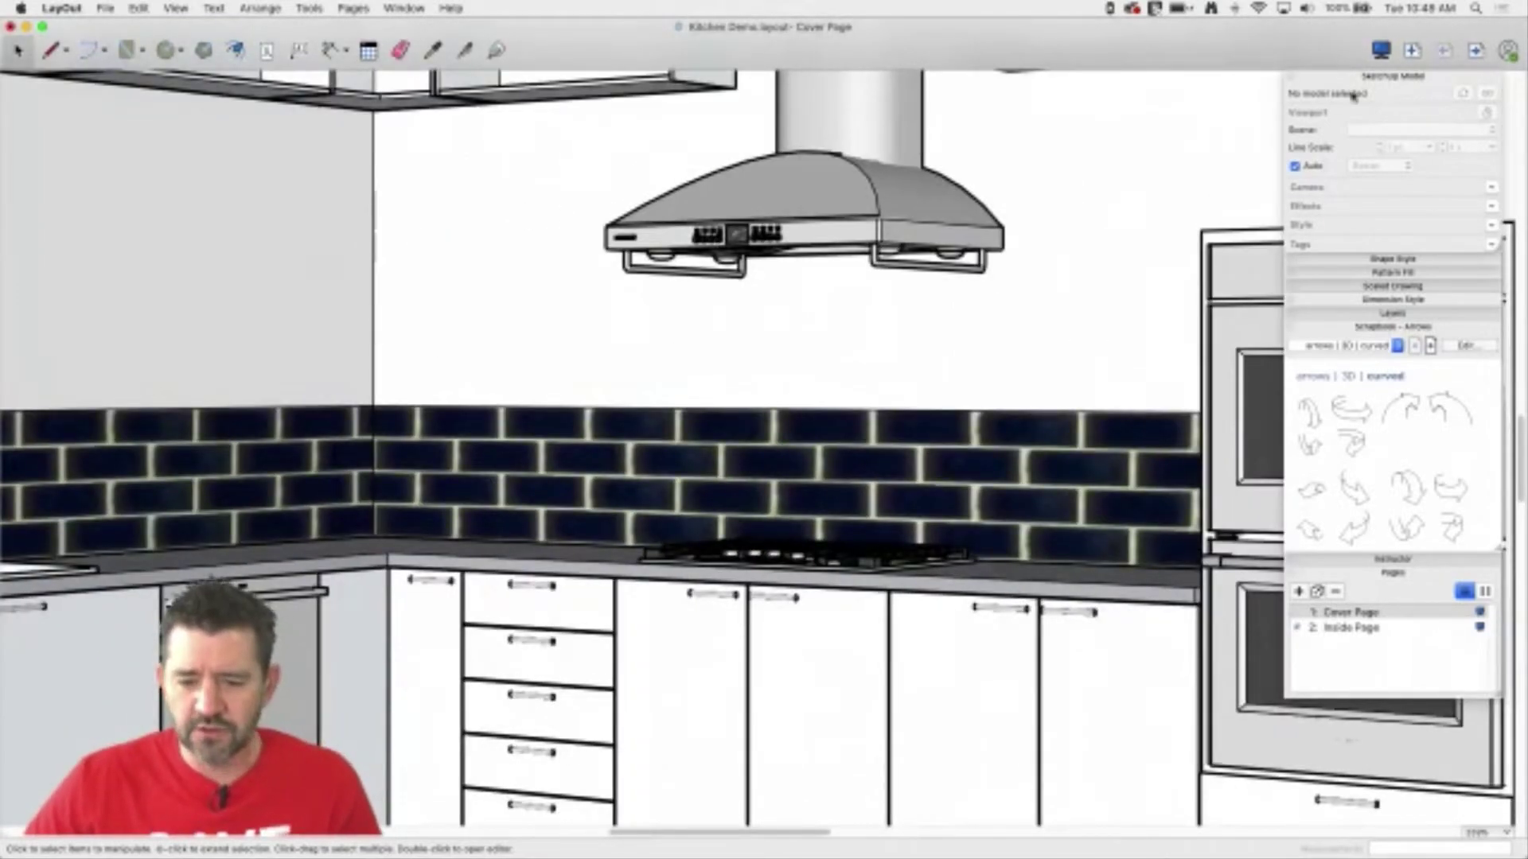
- Select the 3/4 View model on the Cover Page and examine its hybrid rendering around the range hood
left_click(963, 212)
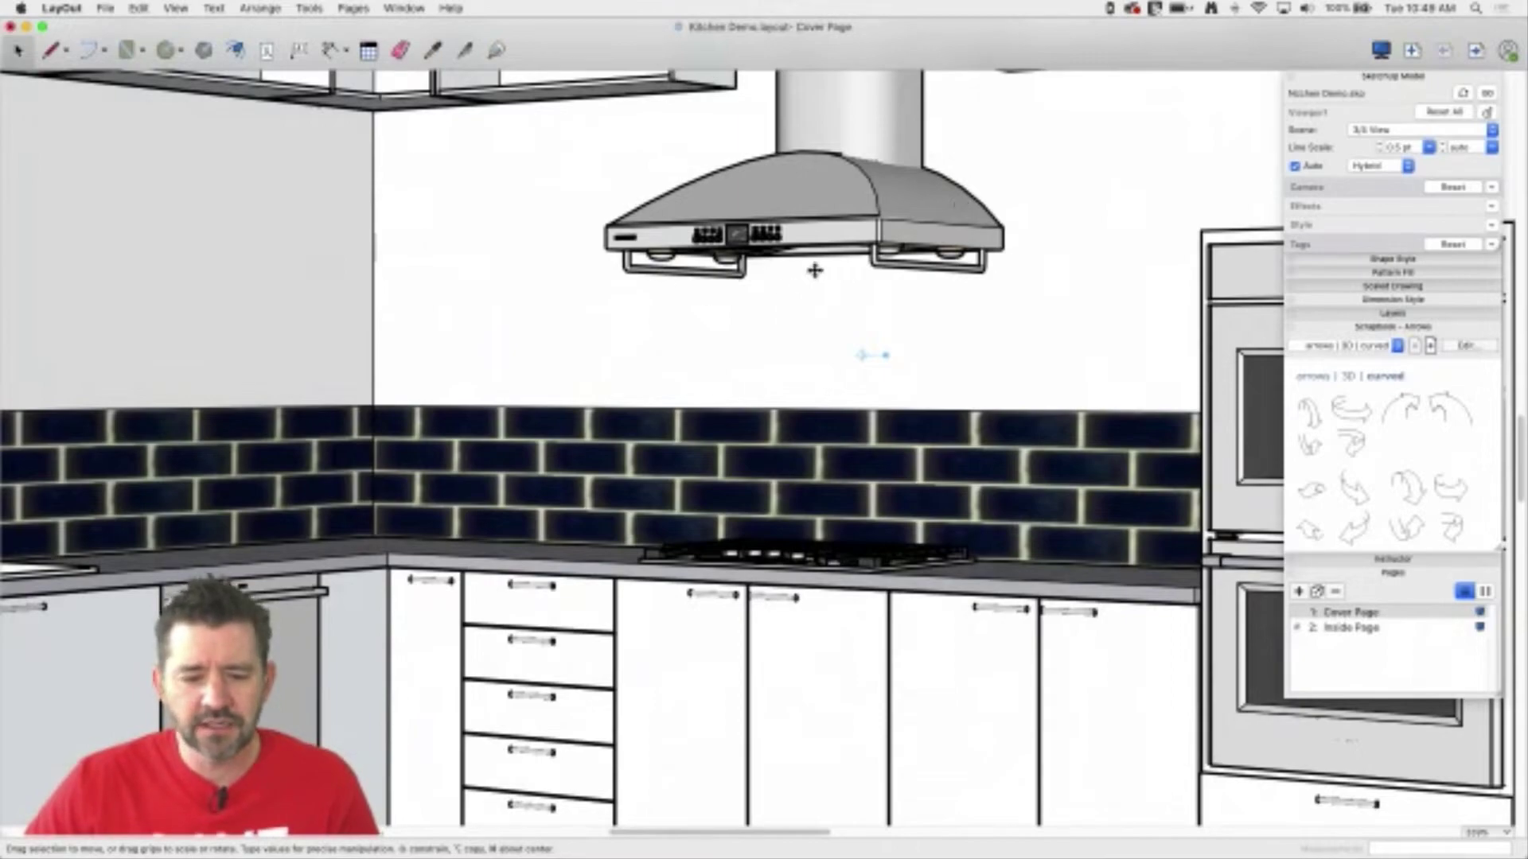
scroll(873, 355, "down", 5)
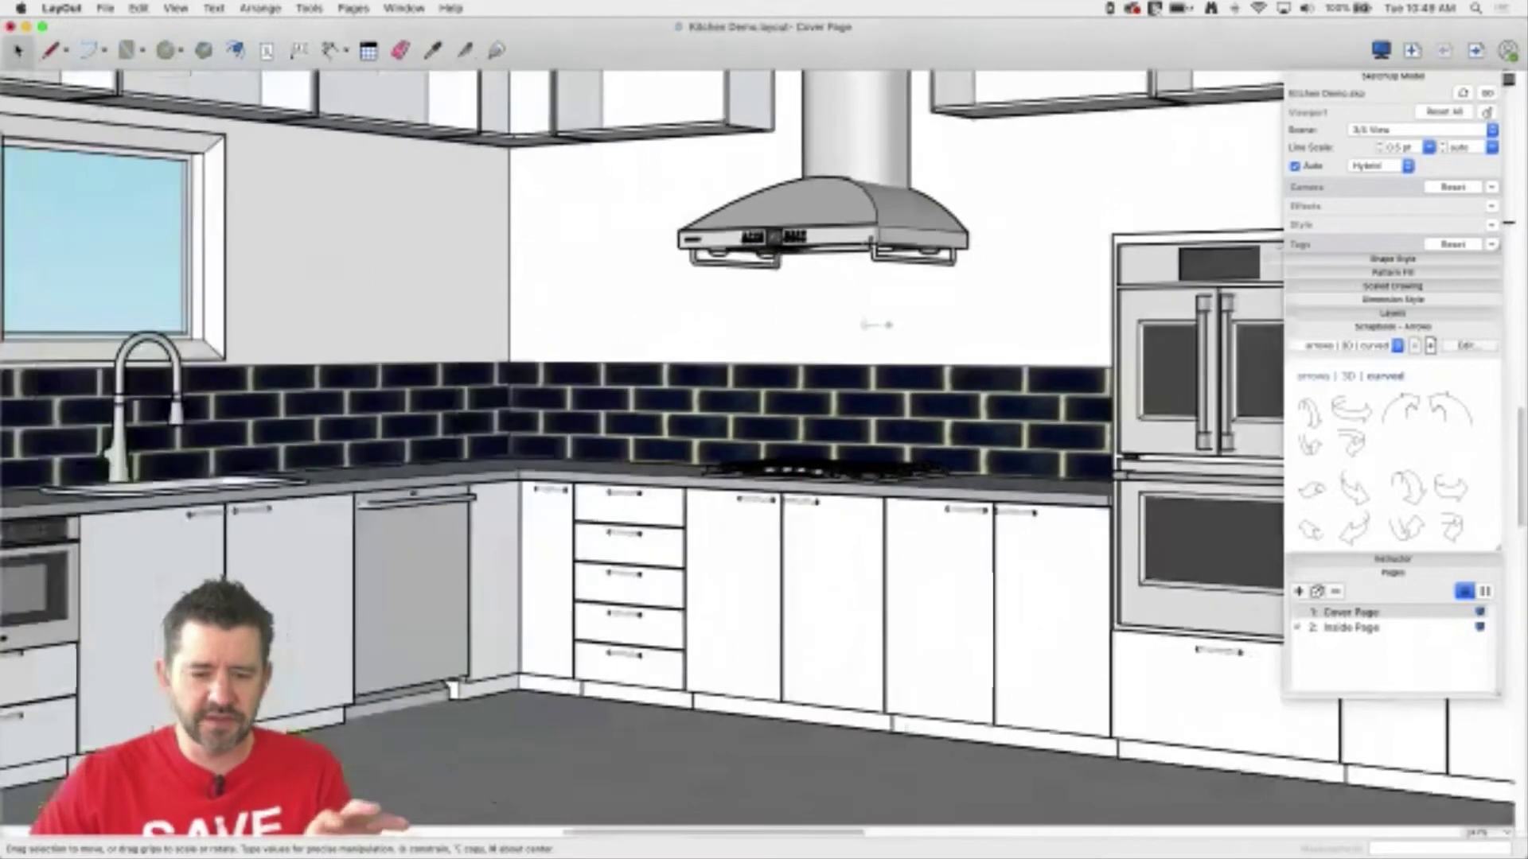
scroll(875, 304, "down", 2)
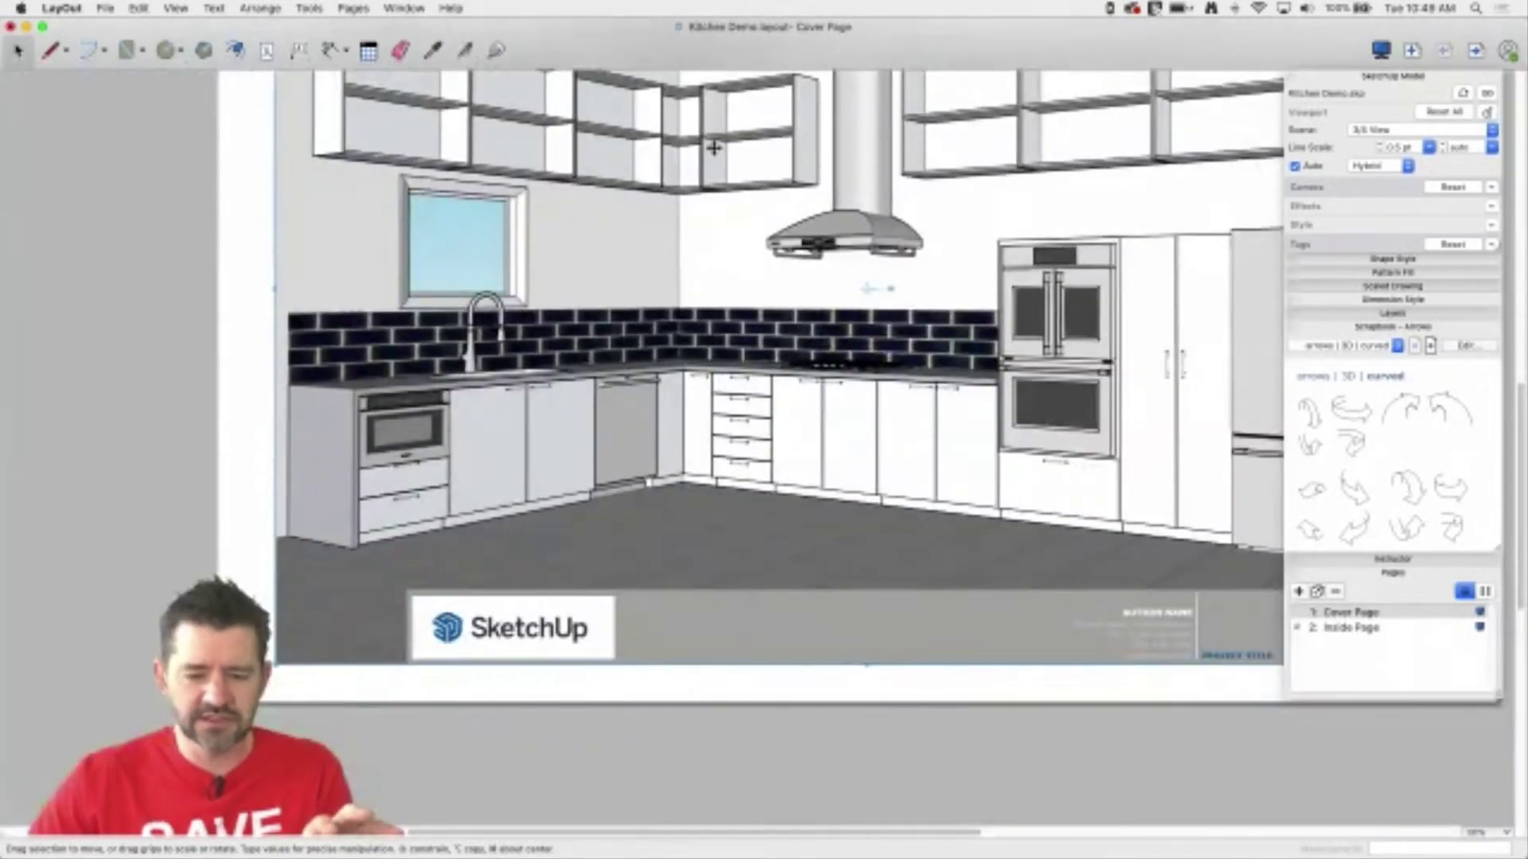
scroll(309, 764, "down", 2)
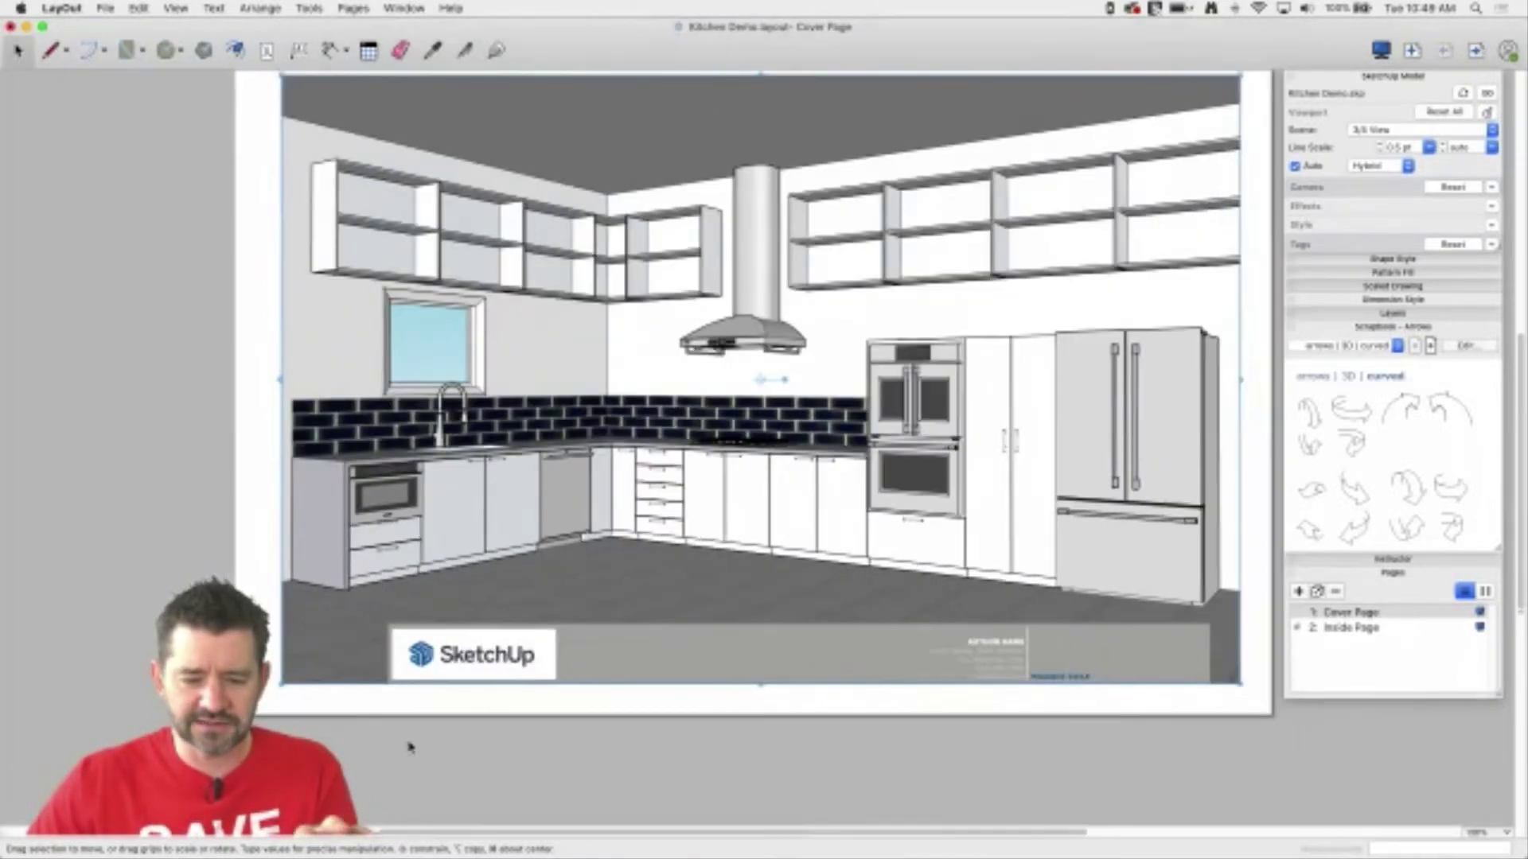
scroll(740, 342, "up", 5)
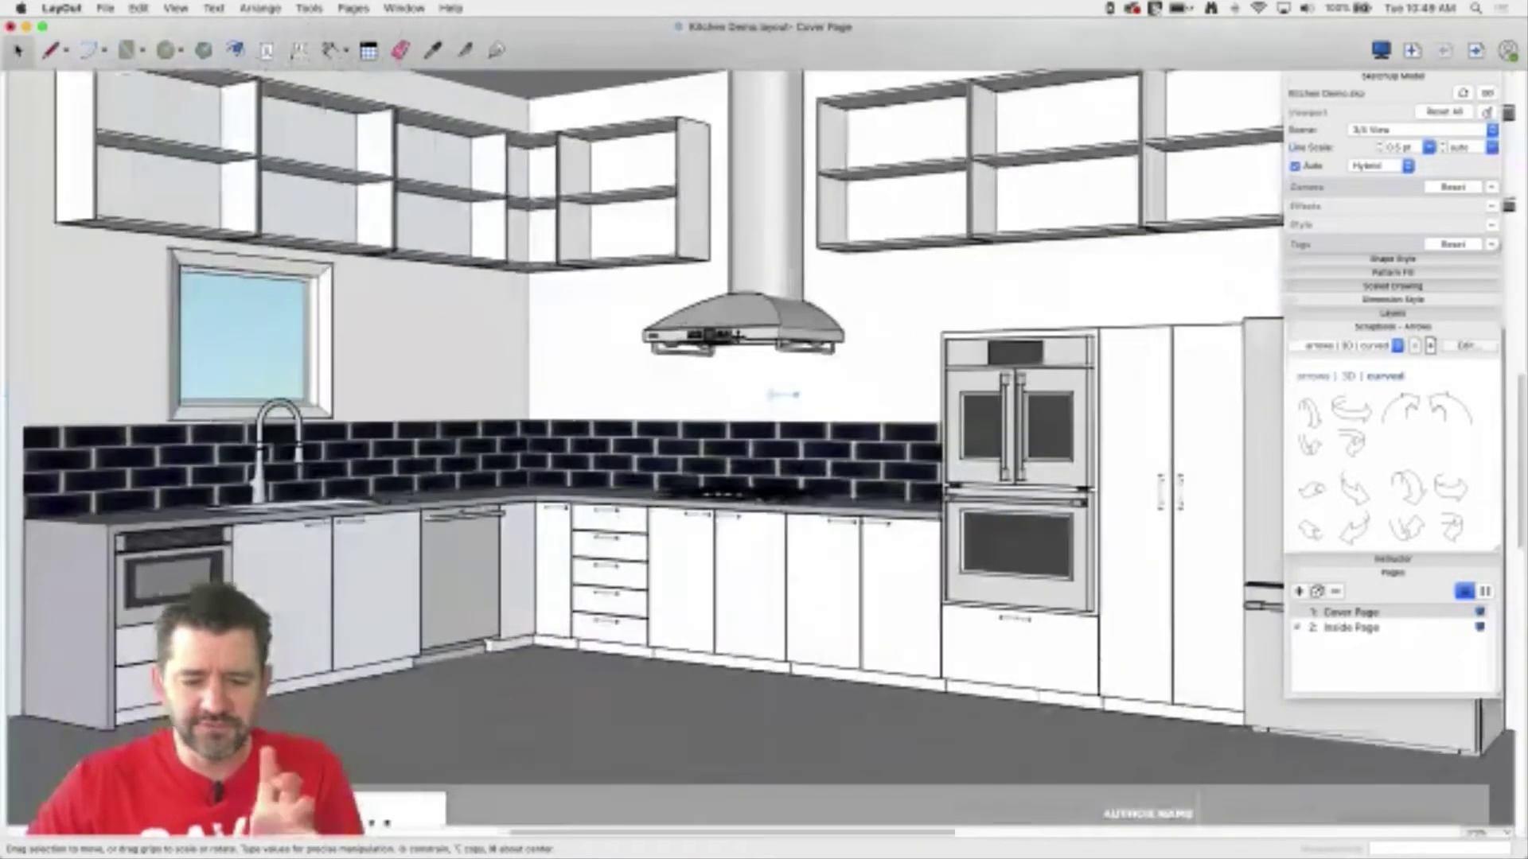
scroll(738, 336, "up", 3)
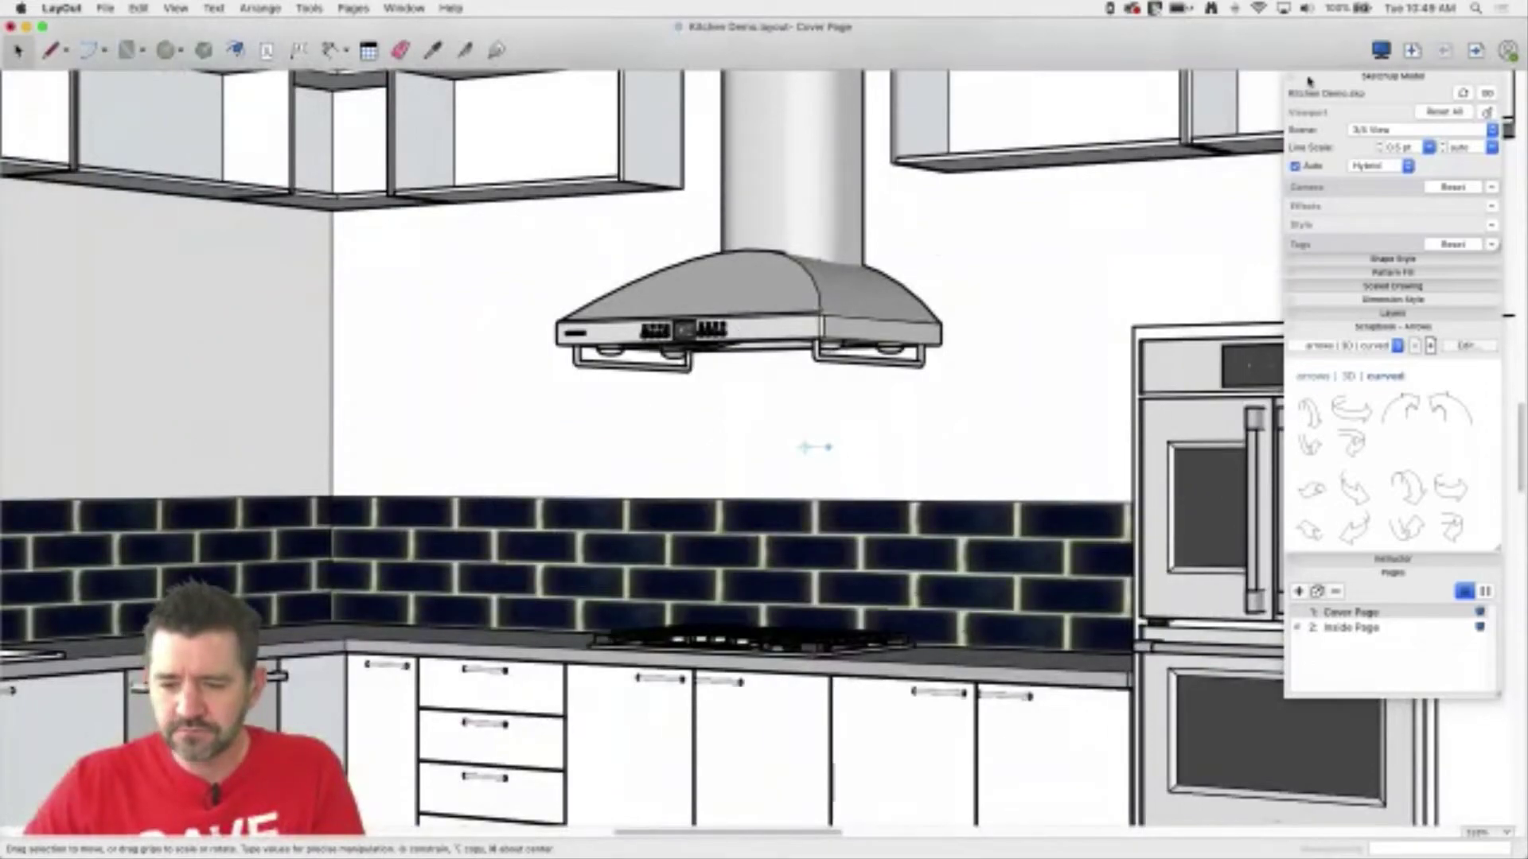
- Collapse the Scrapbook and Pages panels and set the 3/4 View model's rendering to Raster
left_click(1373, 327)
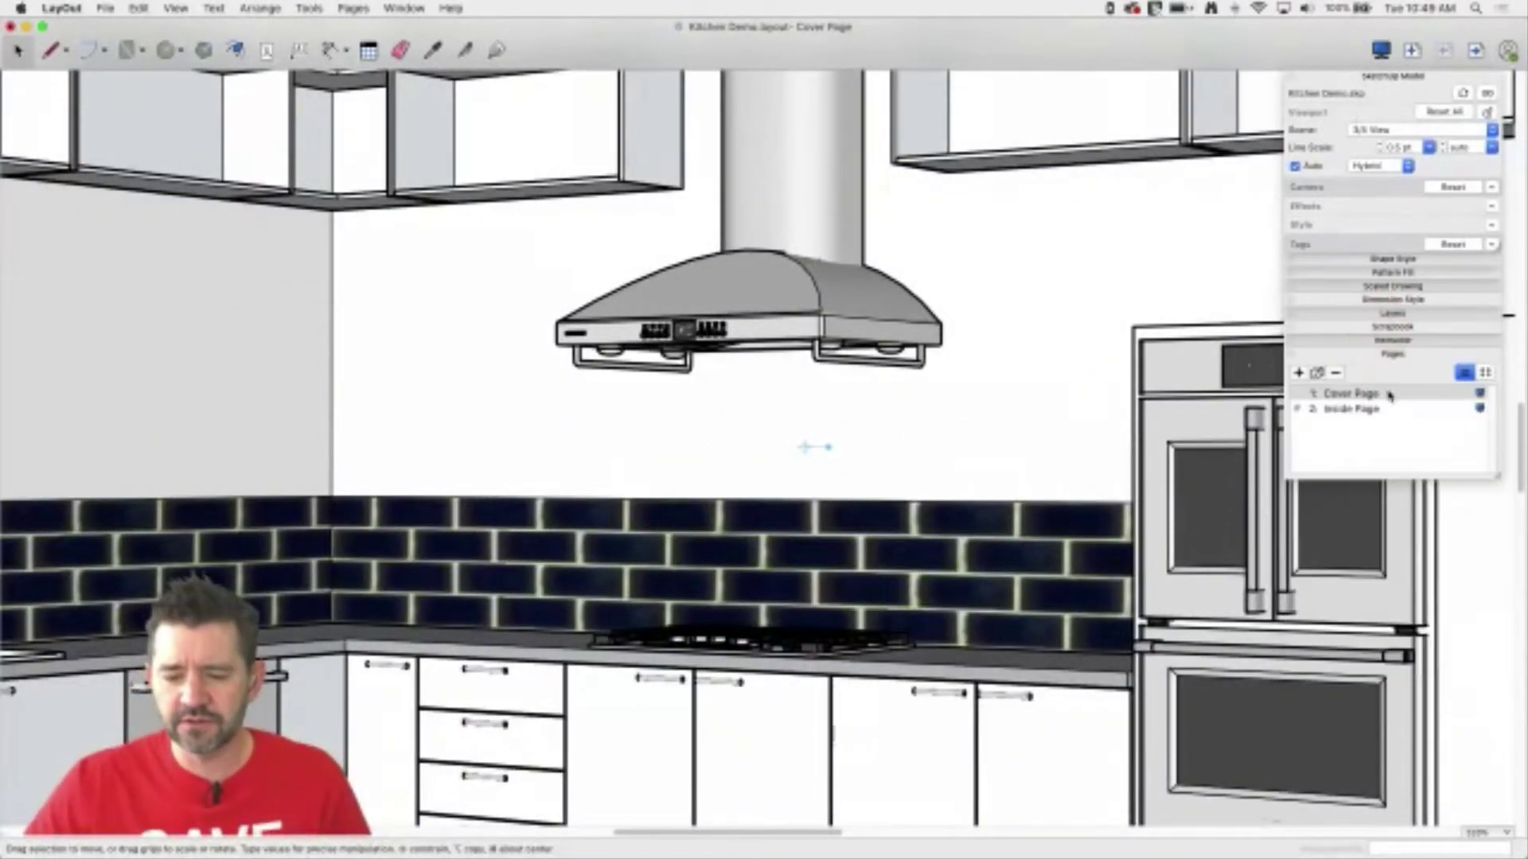
left_click(1370, 351)
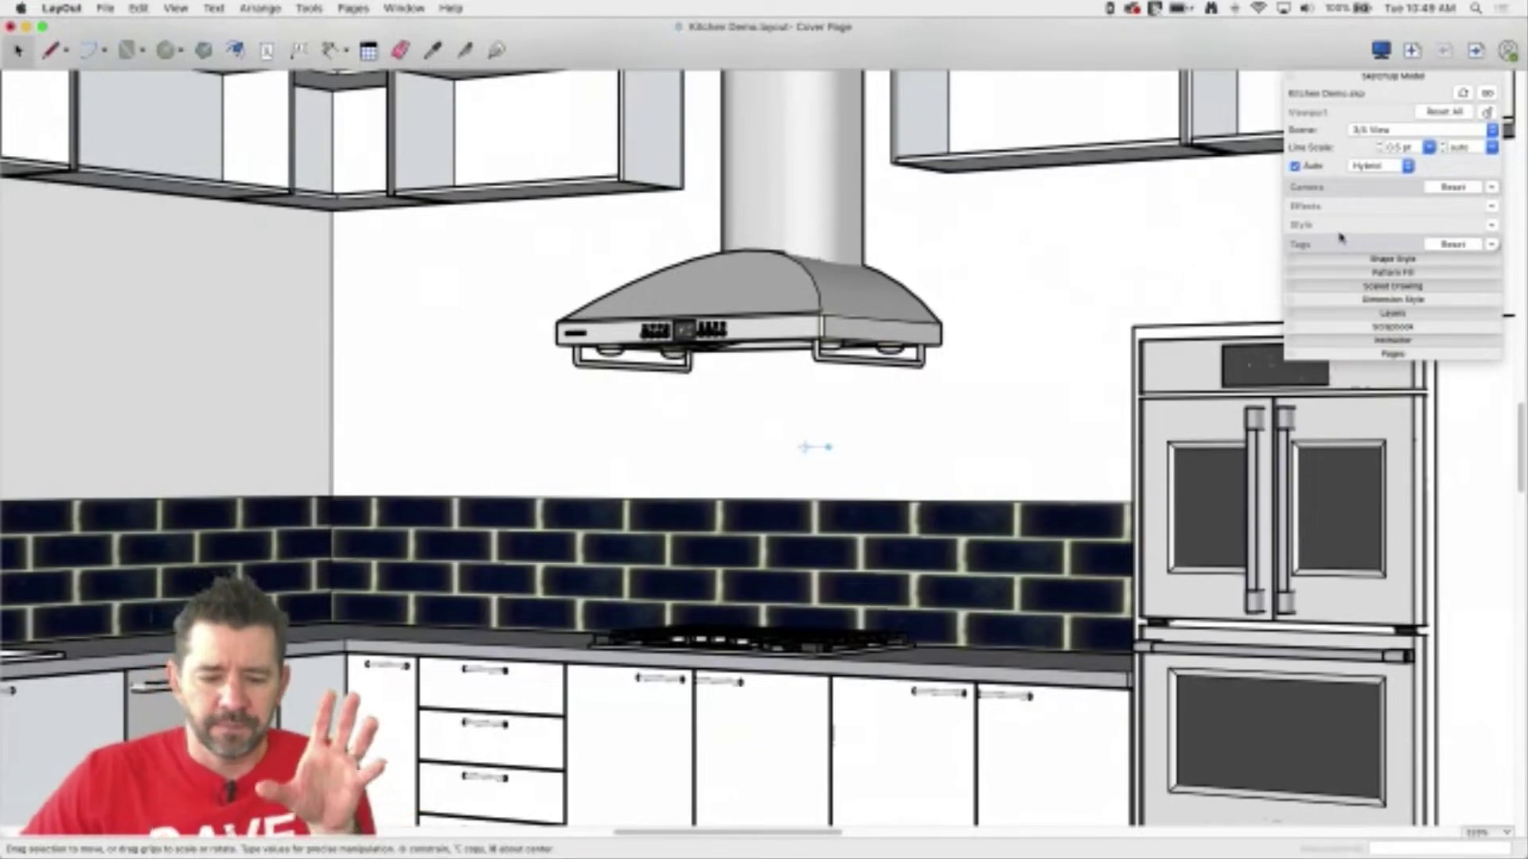
left_click(1372, 171)
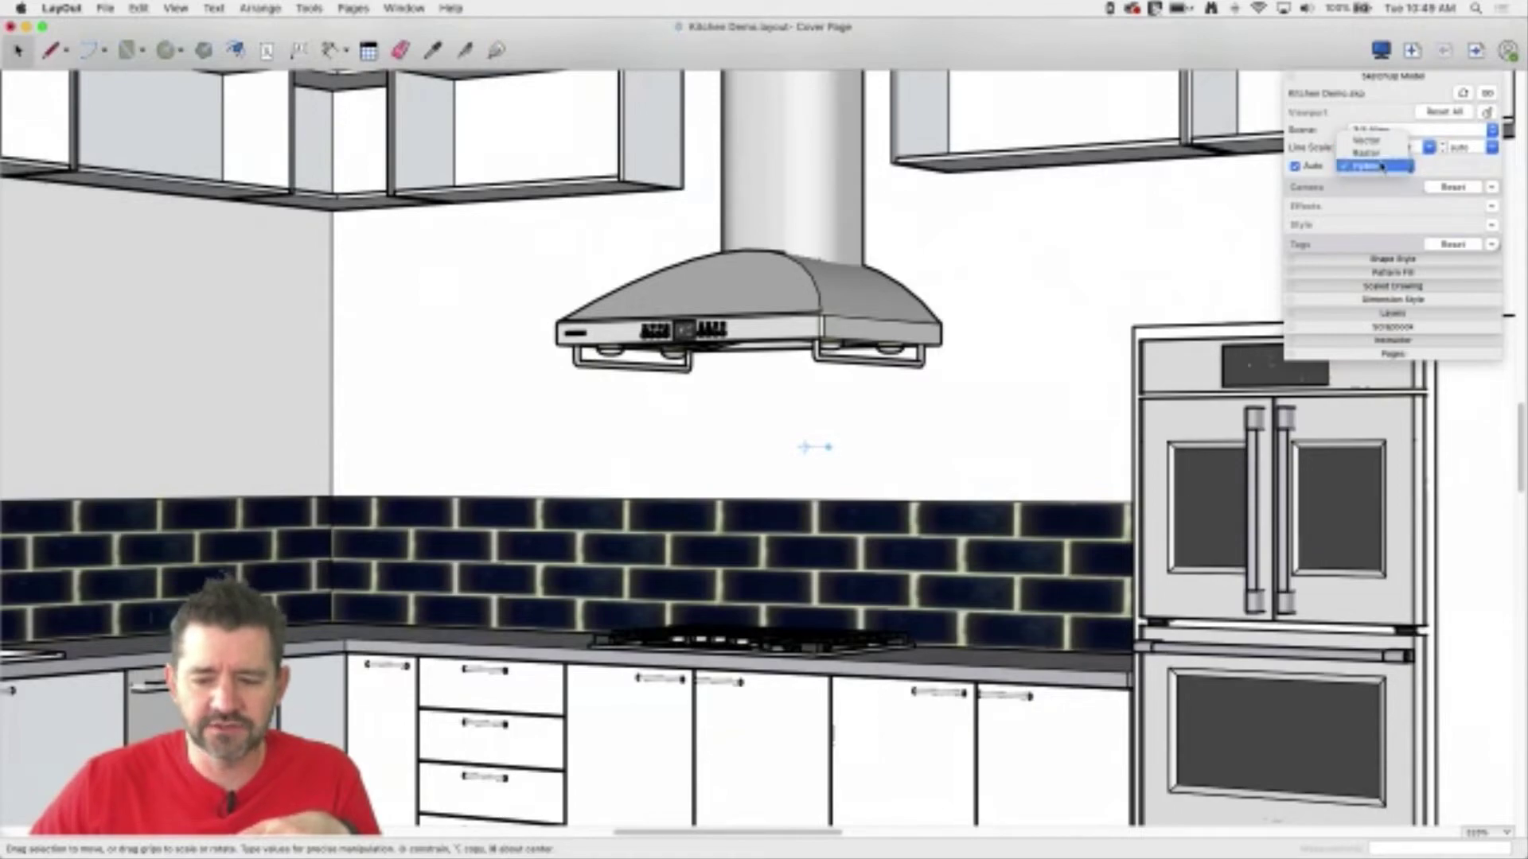
left_click(1380, 154)
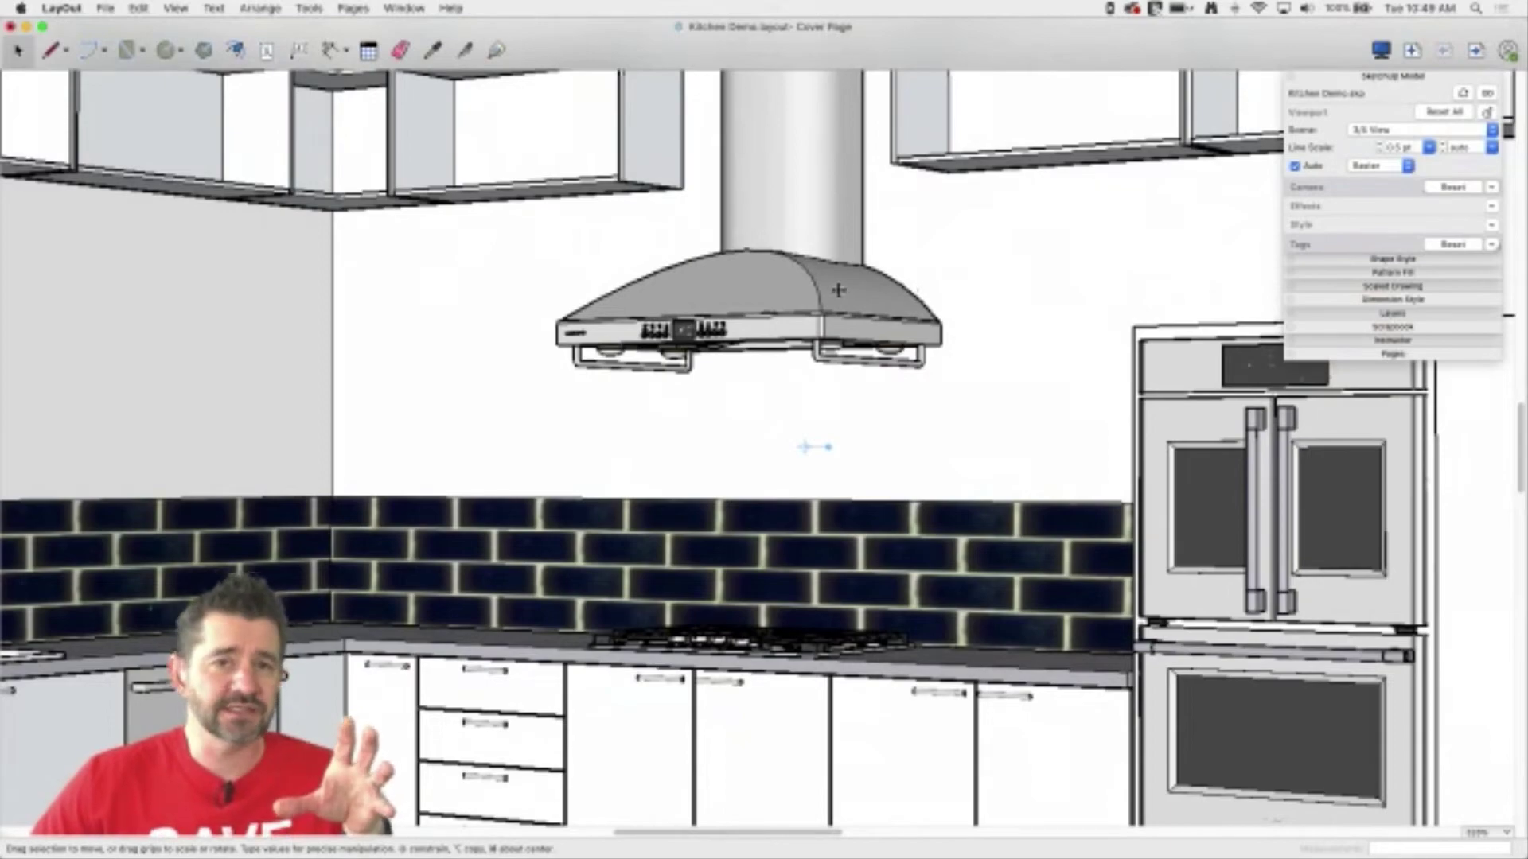
- Examine the raster linework of the range hood up close, and return to the whole Cover Page
scroll(838, 289, "up", 2)
scroll(843, 290, "up", 2)
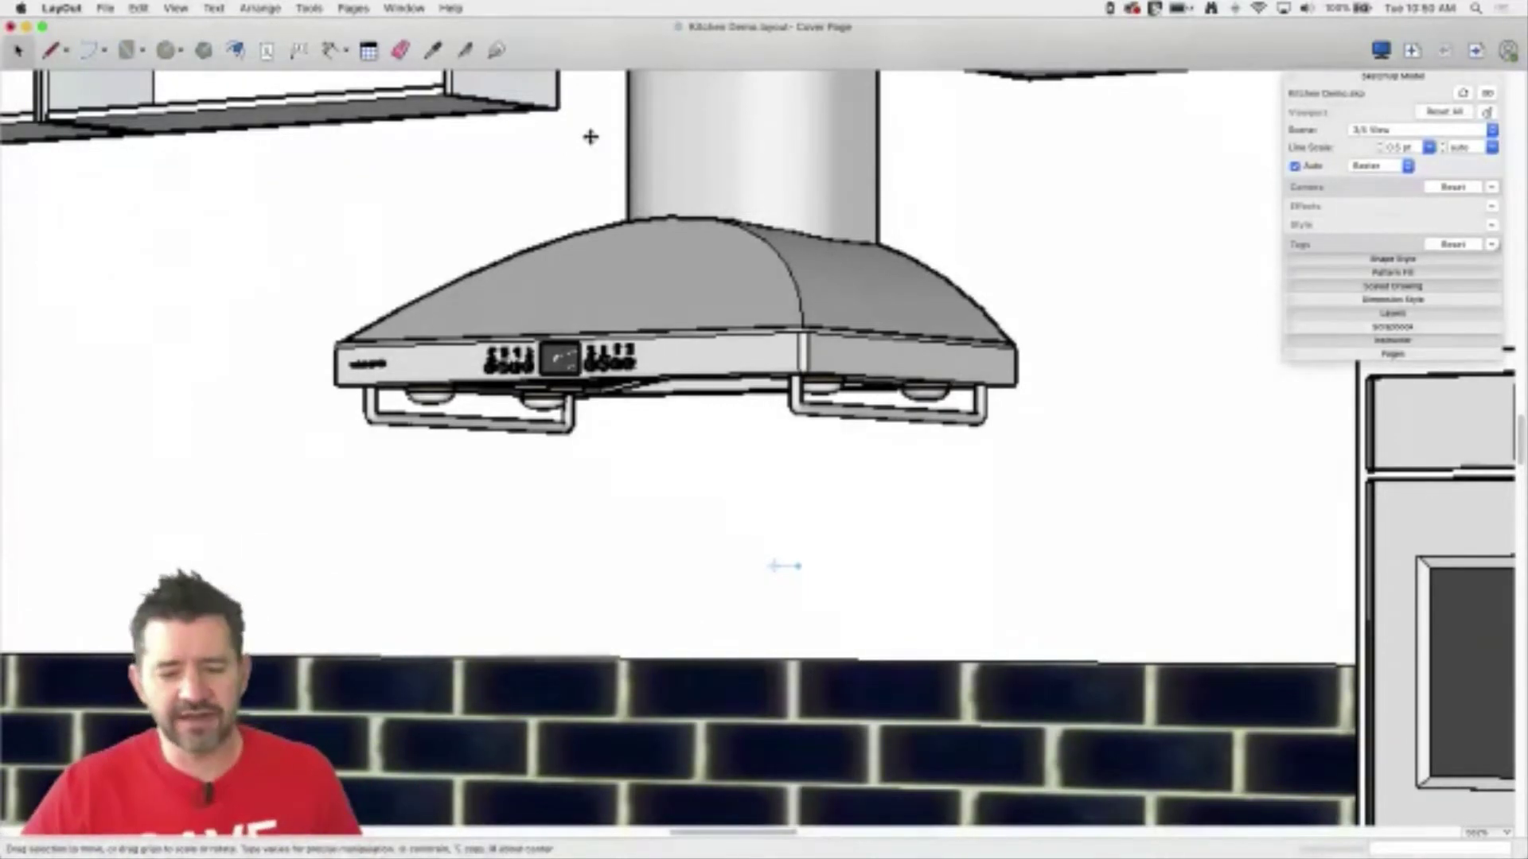
scroll(733, 249, "up", 3)
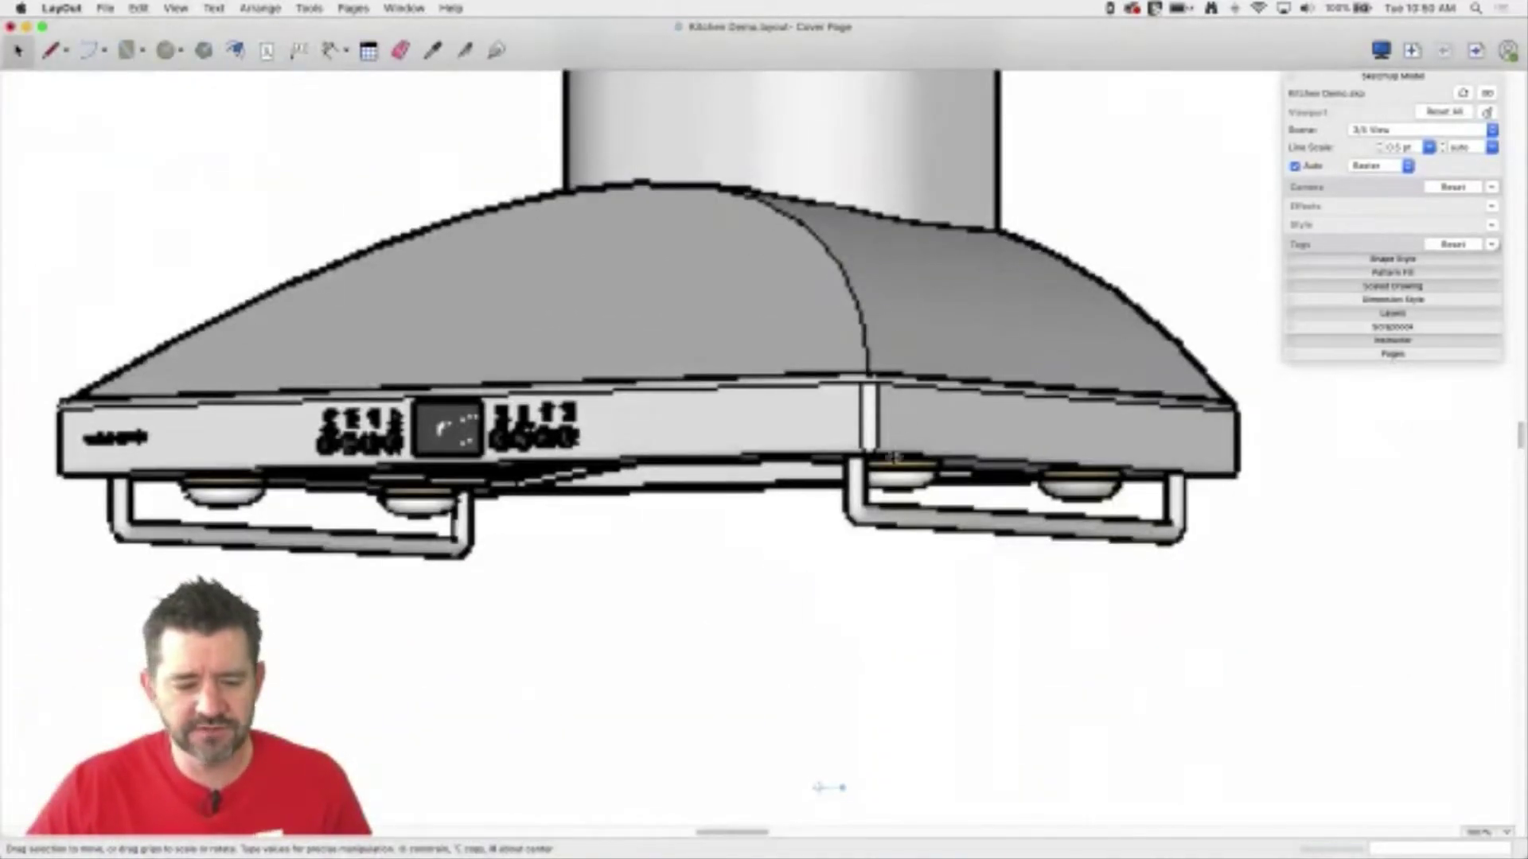
scroll(819, 459, "up", 2)
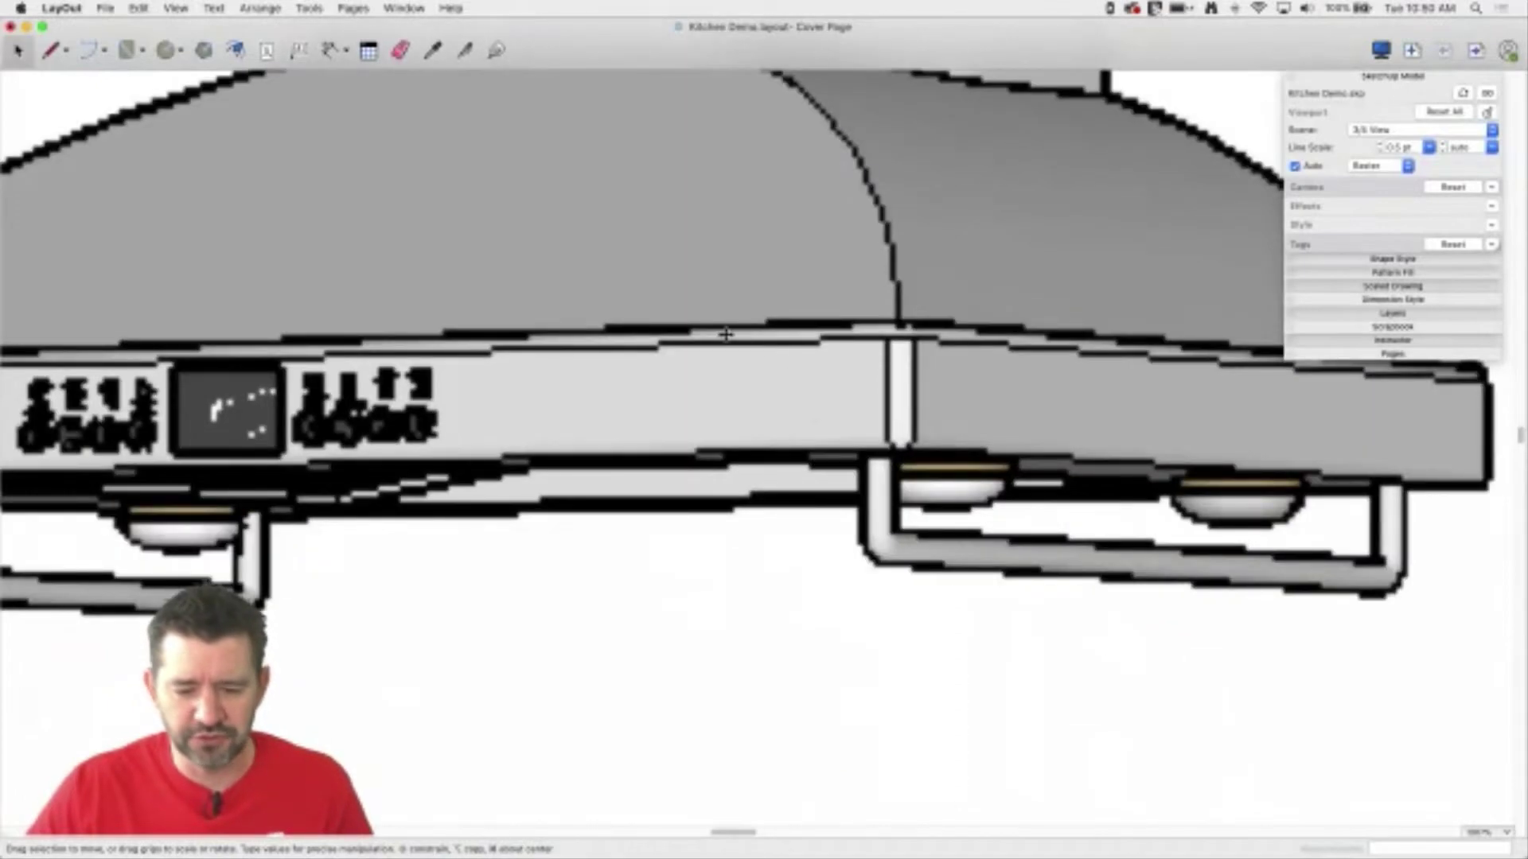
scroll(872, 431, "down", 3)
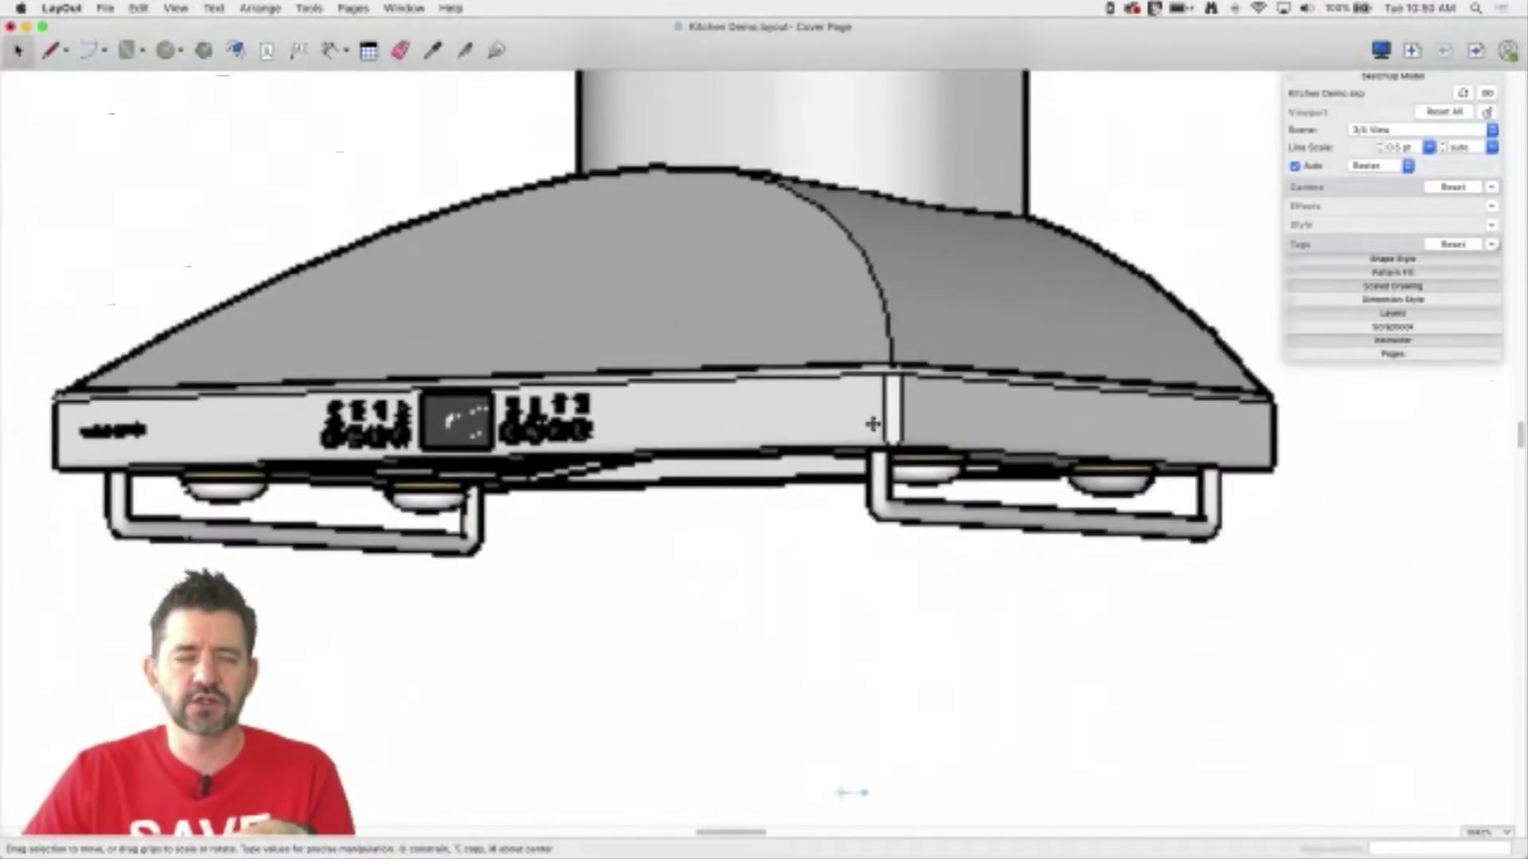
scroll(893, 391, "down", 1)
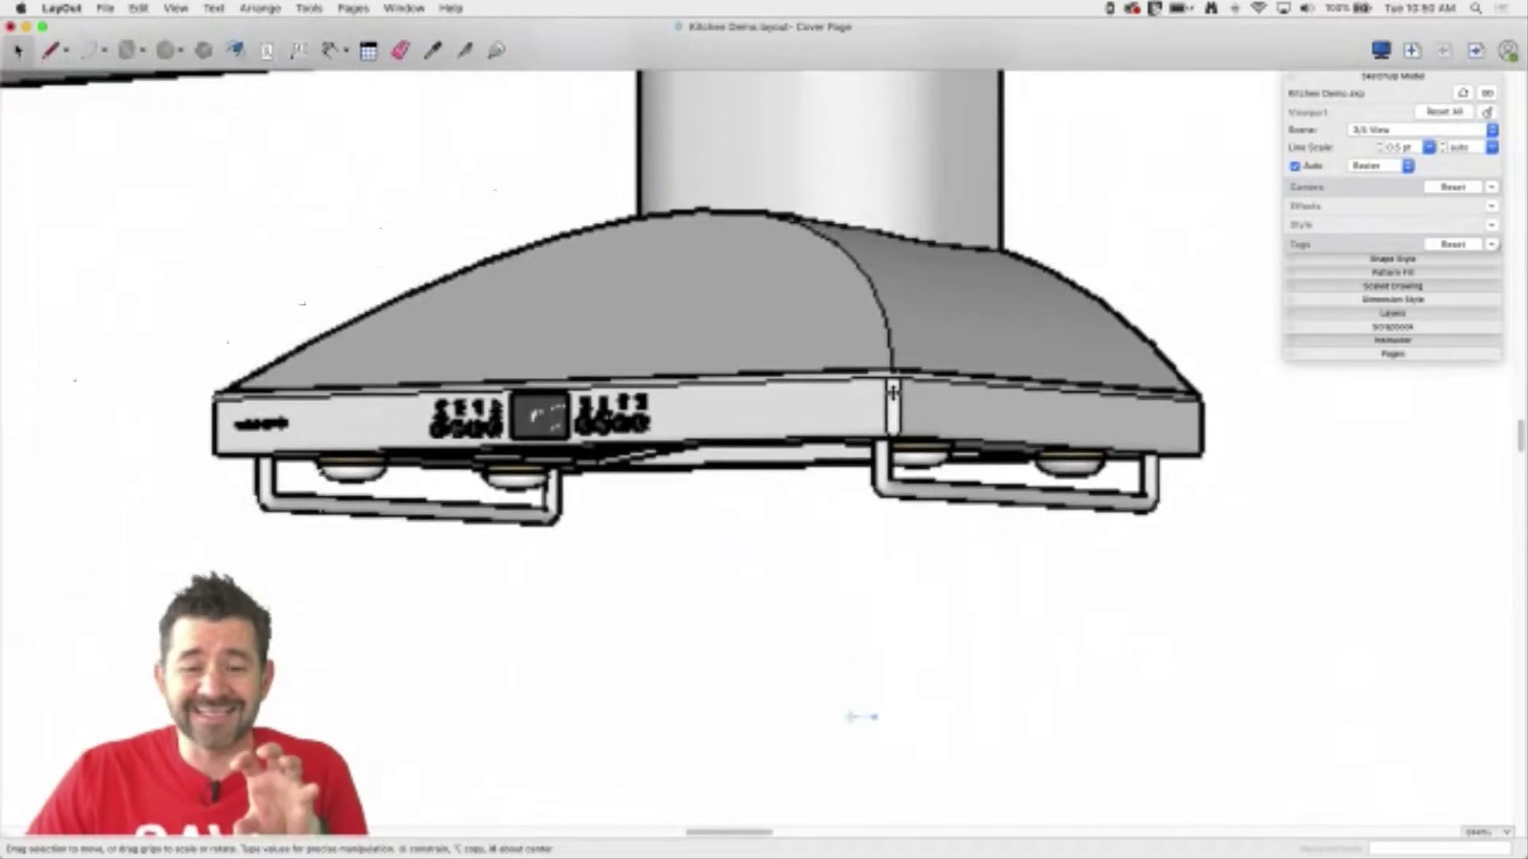
scroll(893, 392, "down", 5)
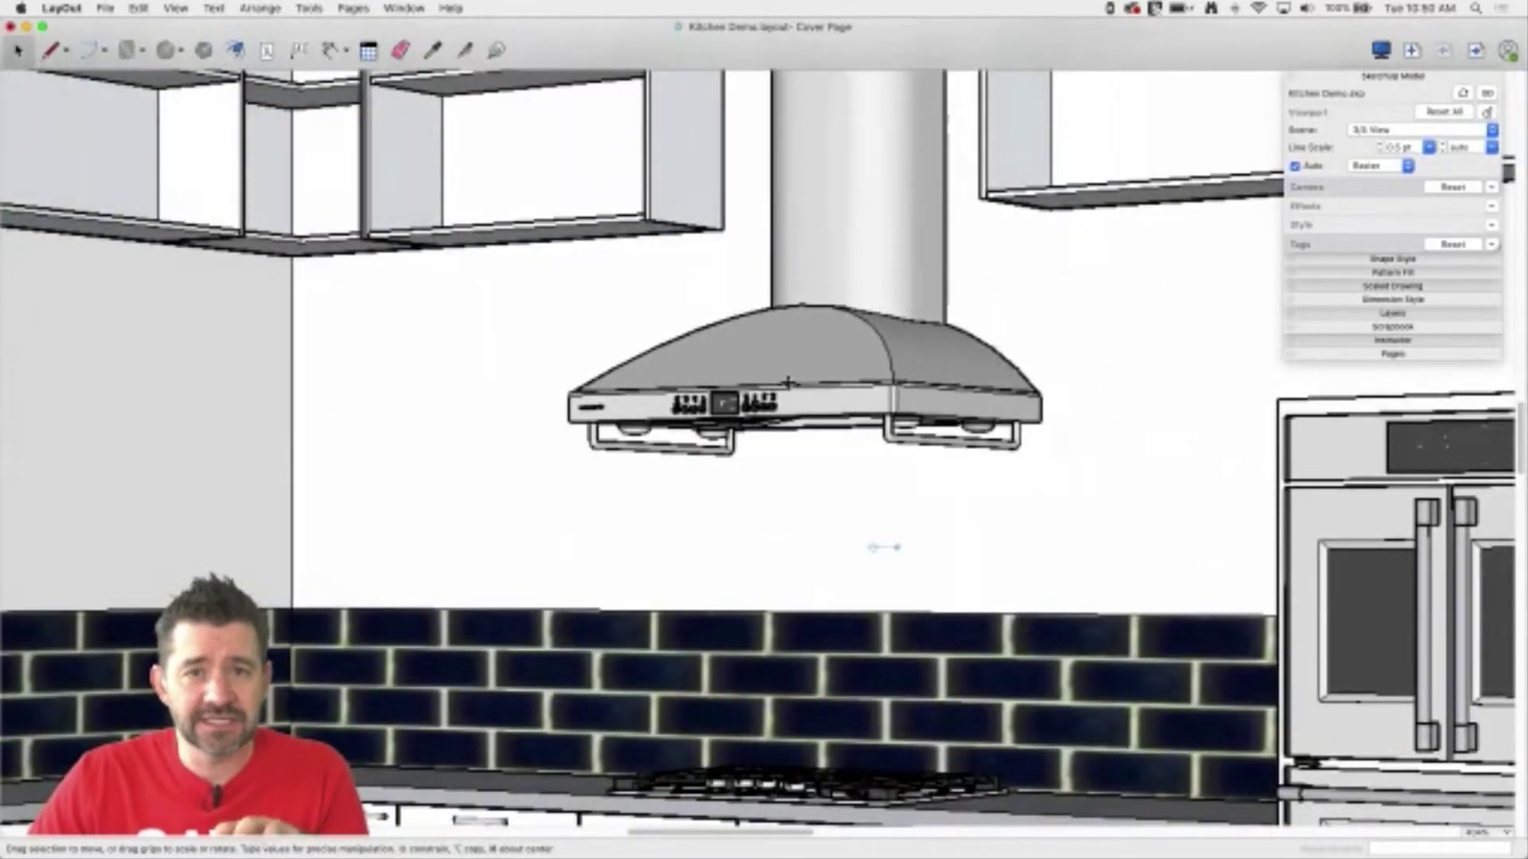
scroll(698, 403, "down", 10)
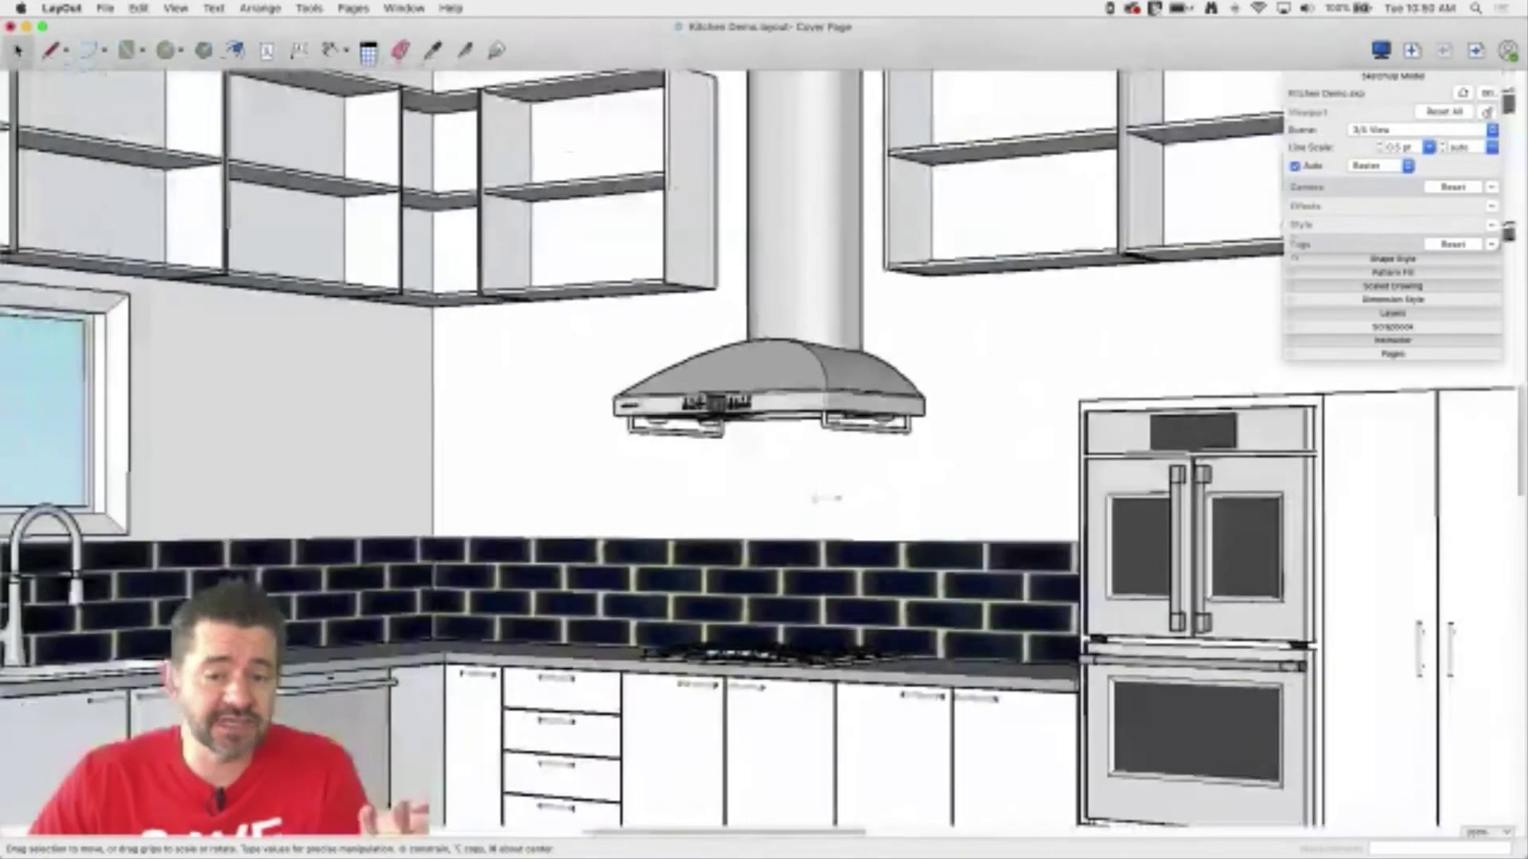
scroll(697, 403, "up", 2)
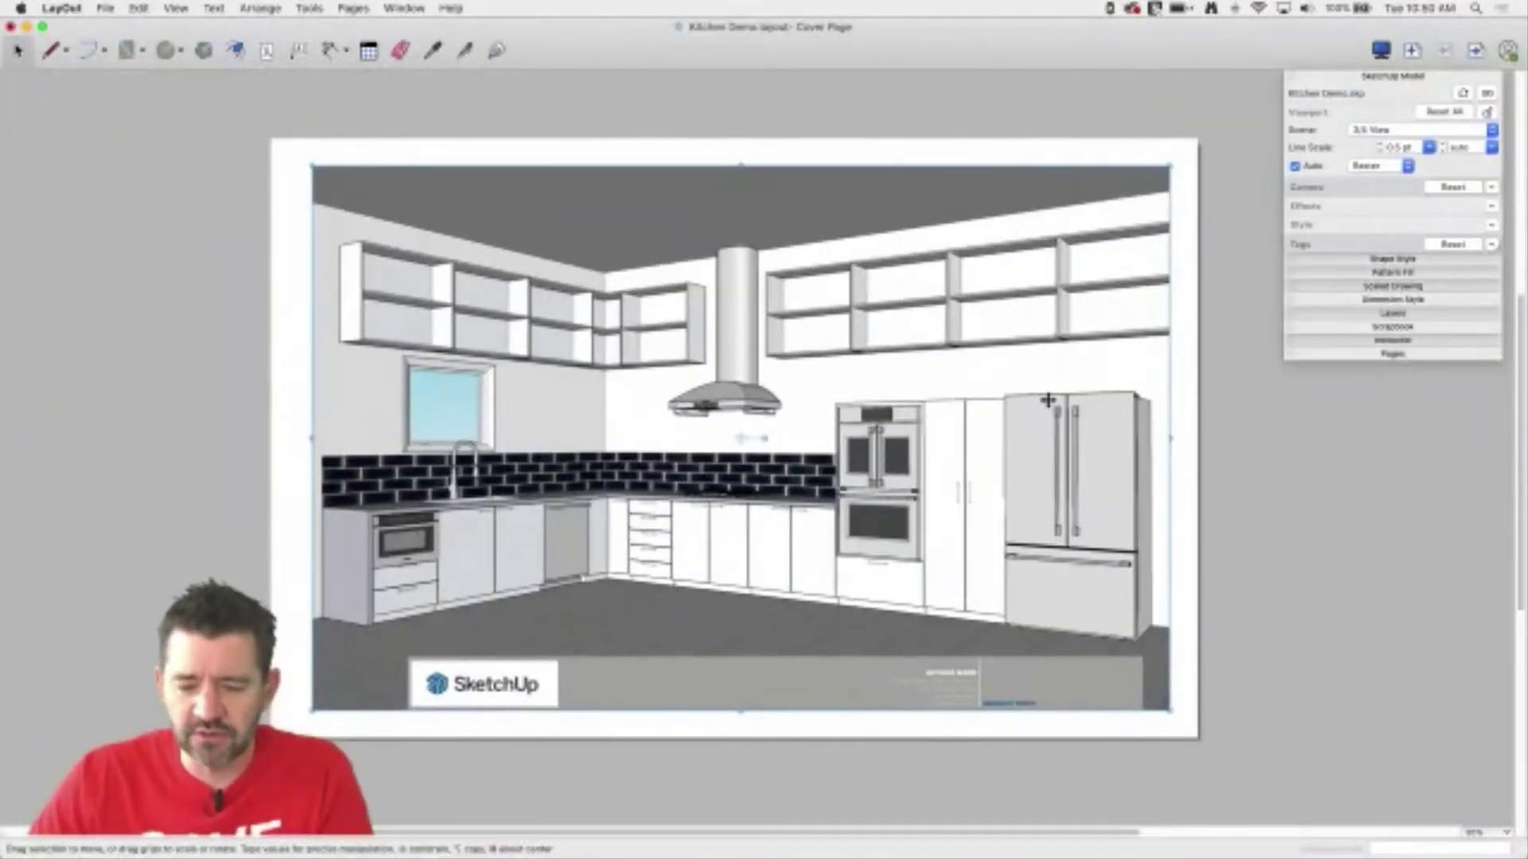
- Set the 3/4 View model's rendering on the Cover Page to Vector
mouse_move(1174, 441)
left_mouse_down()
mouse_move(1058, 444)
mouse_move(1170, 424)
mouse_move(1173, 437)
mouse_move(1058, 437)
mouse_move(1170, 439)
left_mouse_up()
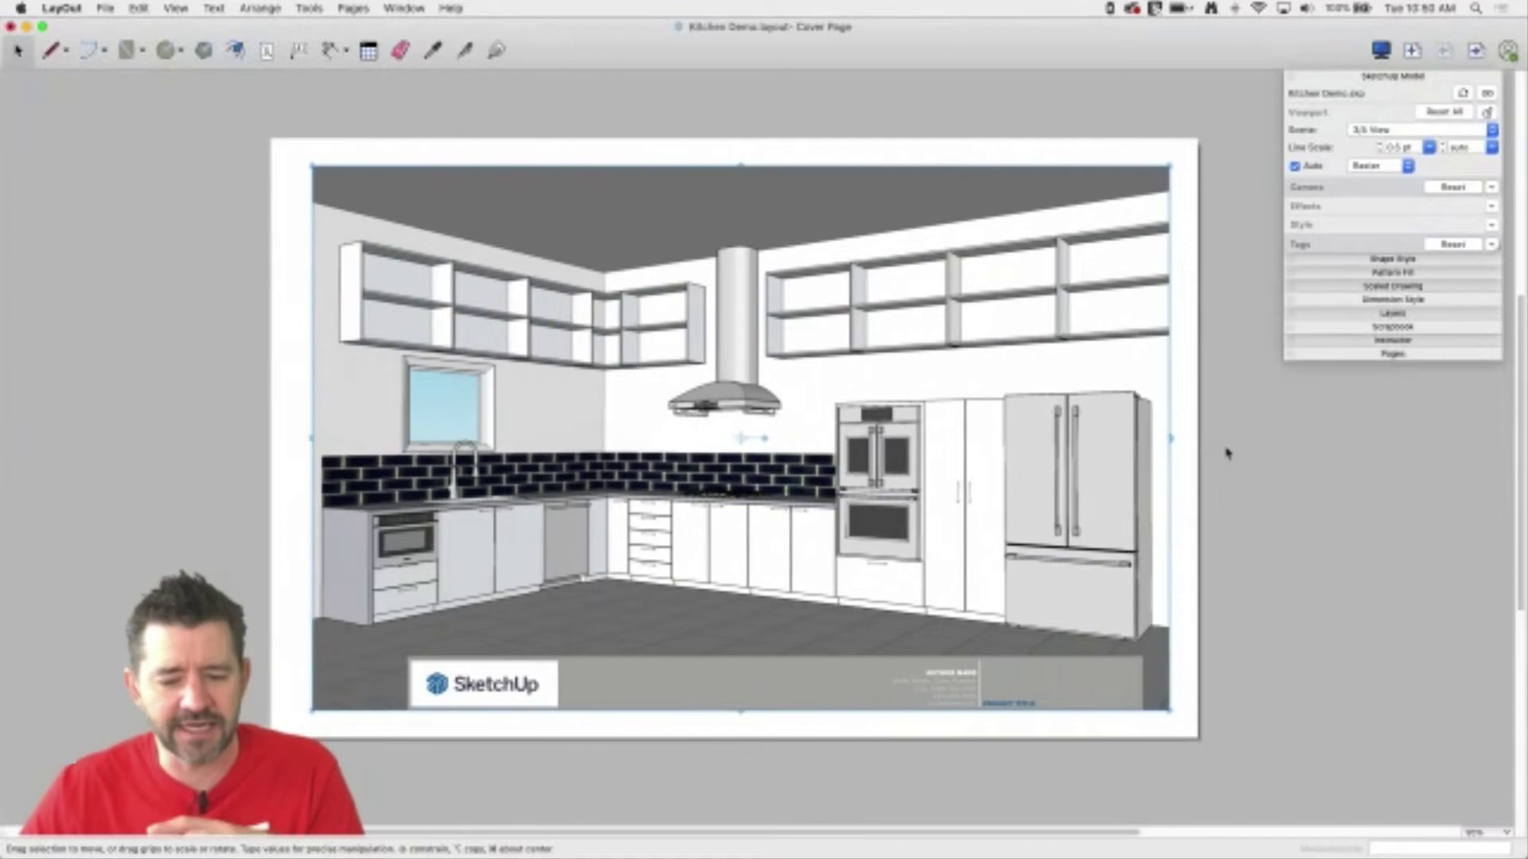
left_click(1390, 168)
left_click(1374, 163)
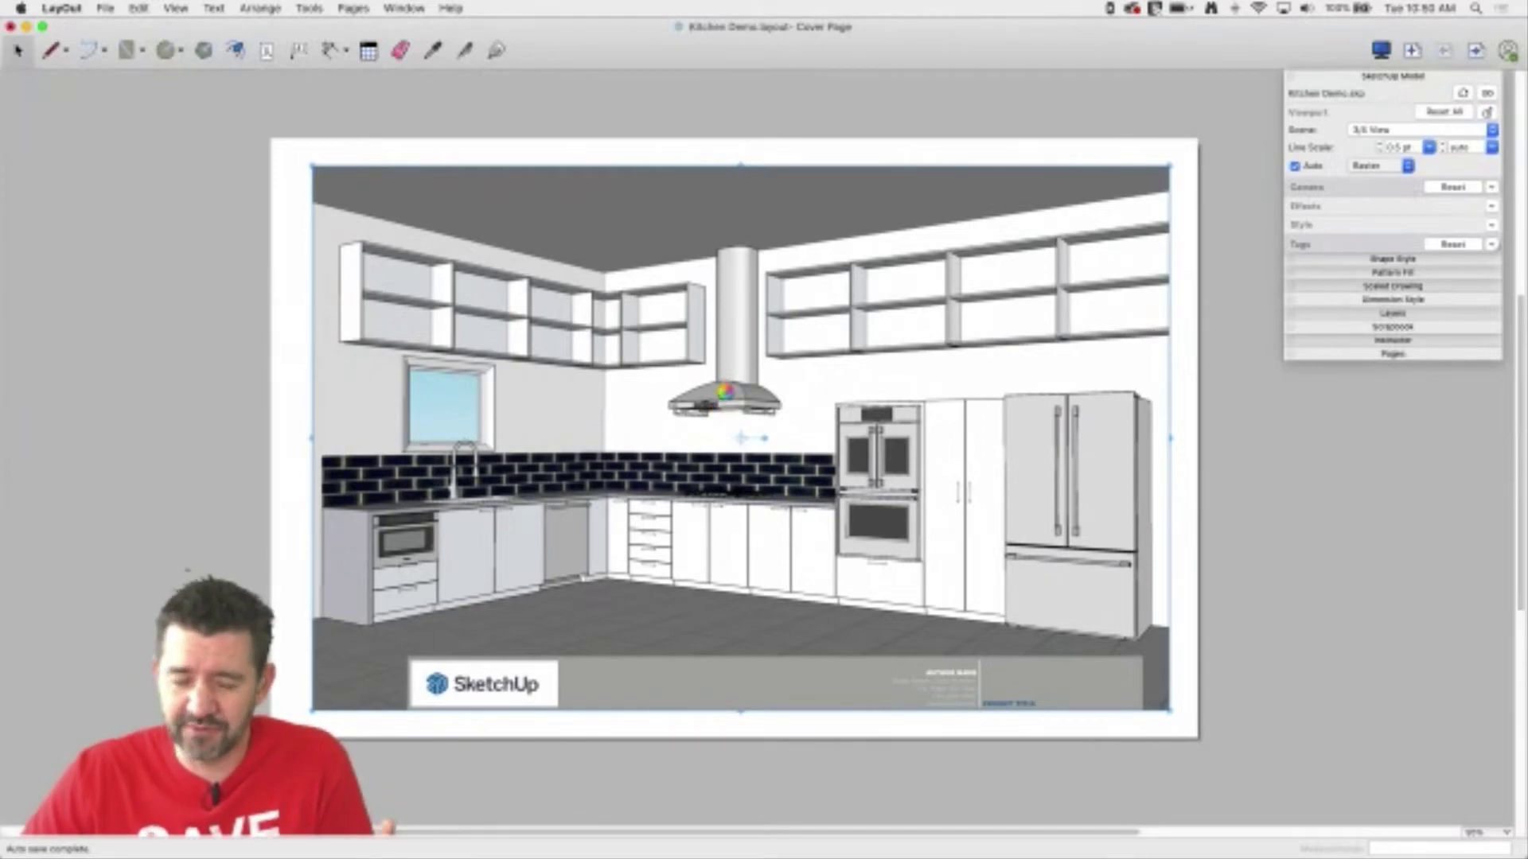
- Examine how the vector rendering draws the range hood's edges and shading and the backsplash tiles
scroll(726, 398, "up", 5)
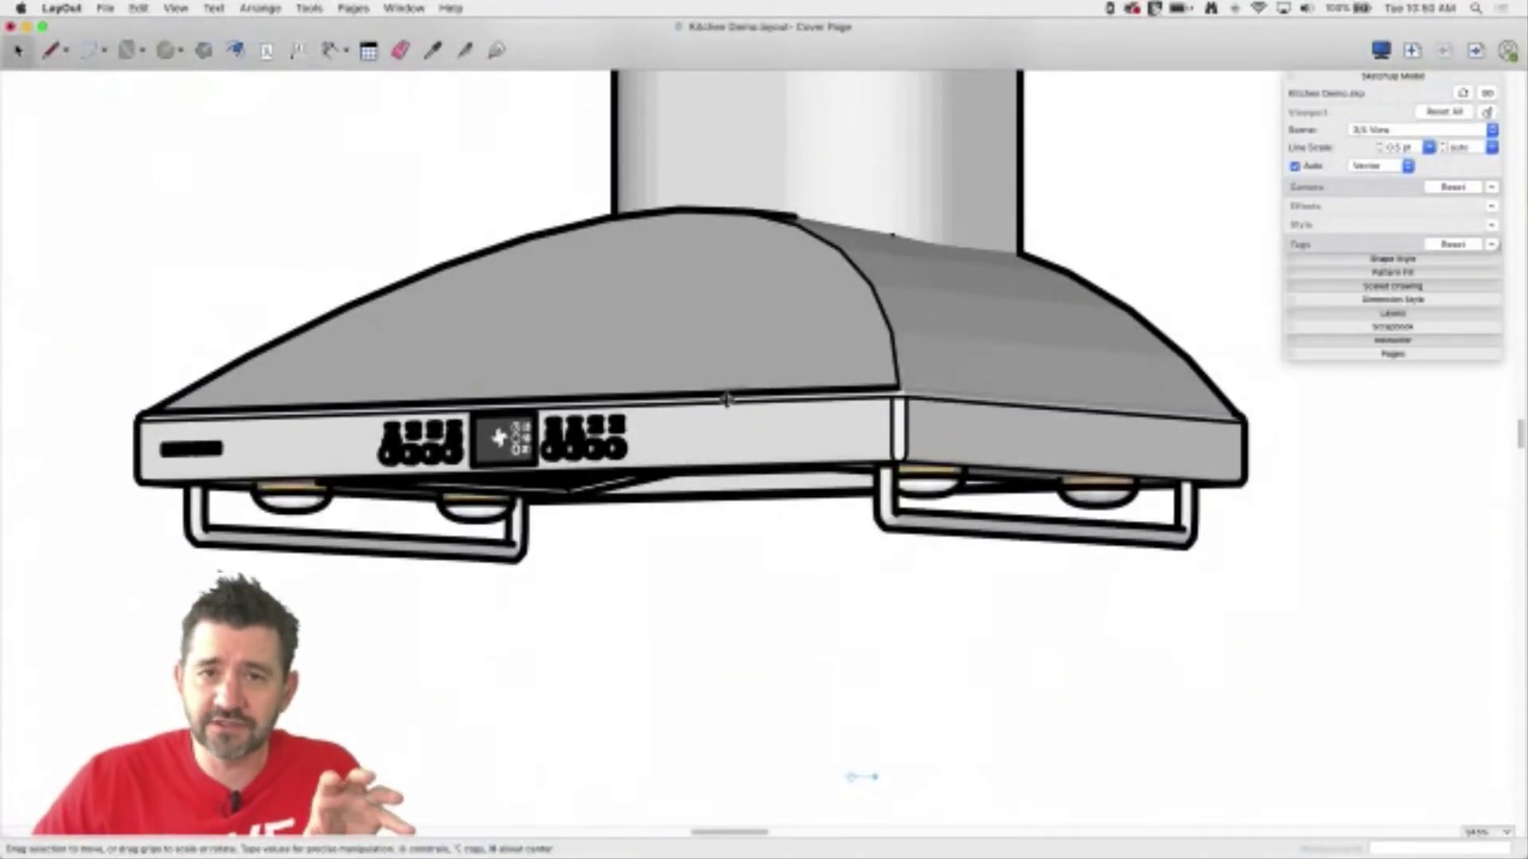
scroll(839, 337, "down", 1)
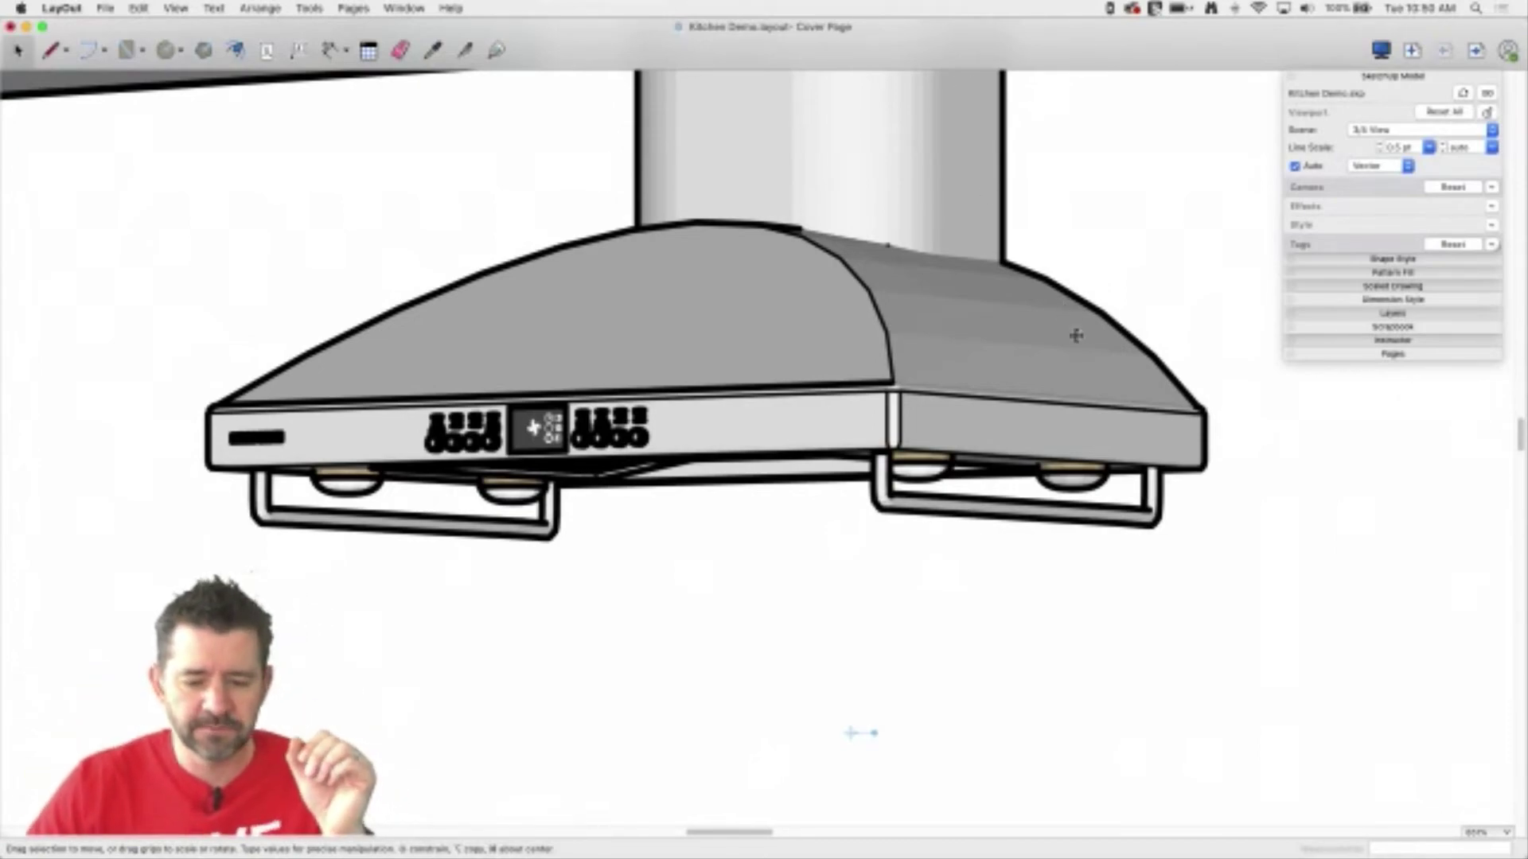
scroll(1065, 310, "down", 1)
scroll(1122, 302, "down", 3)
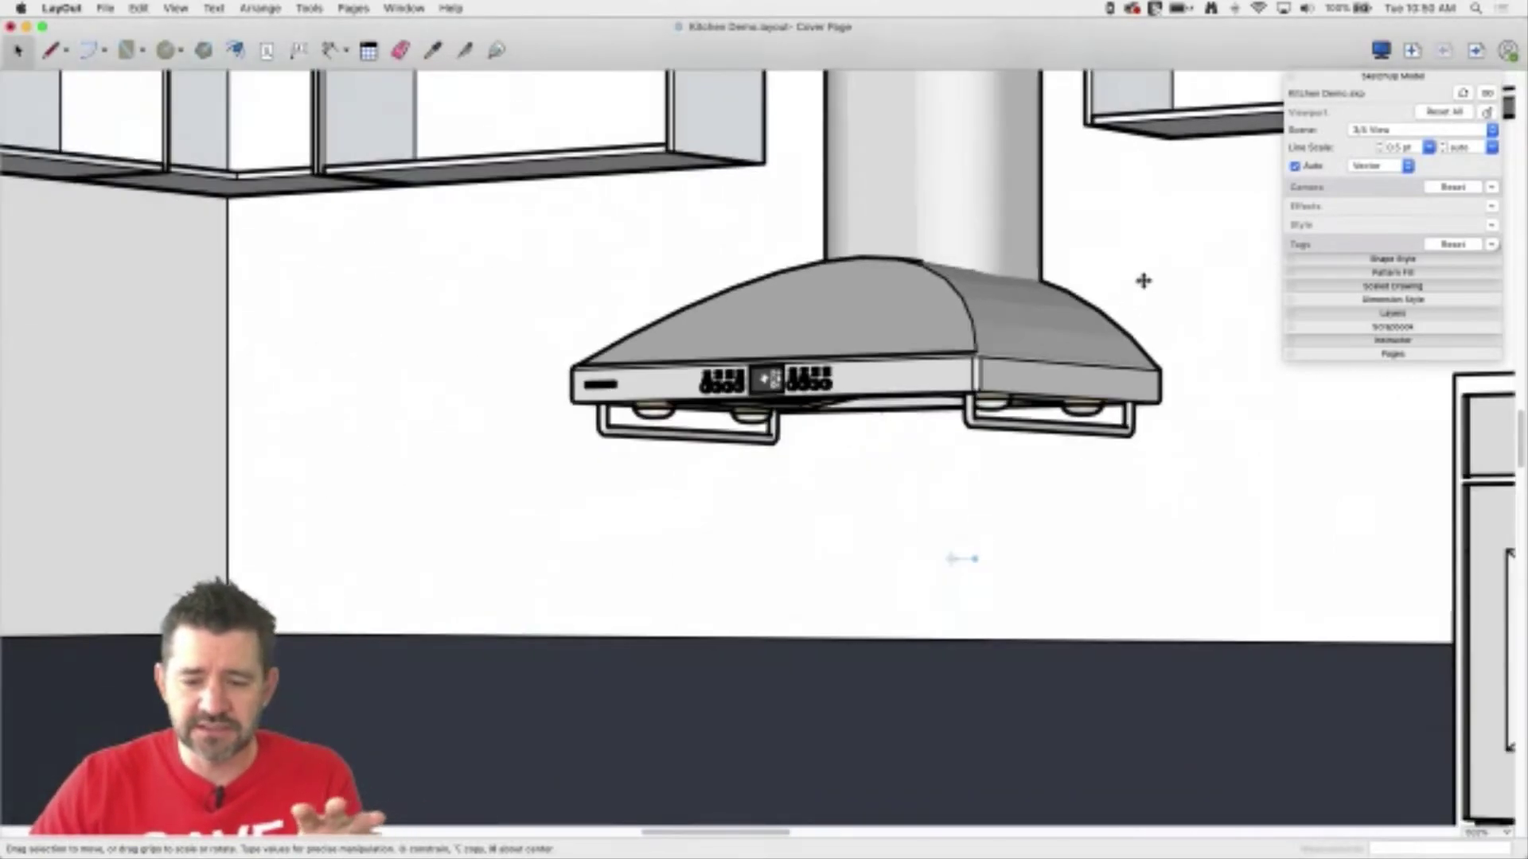
scroll(1043, 170, "down", 1)
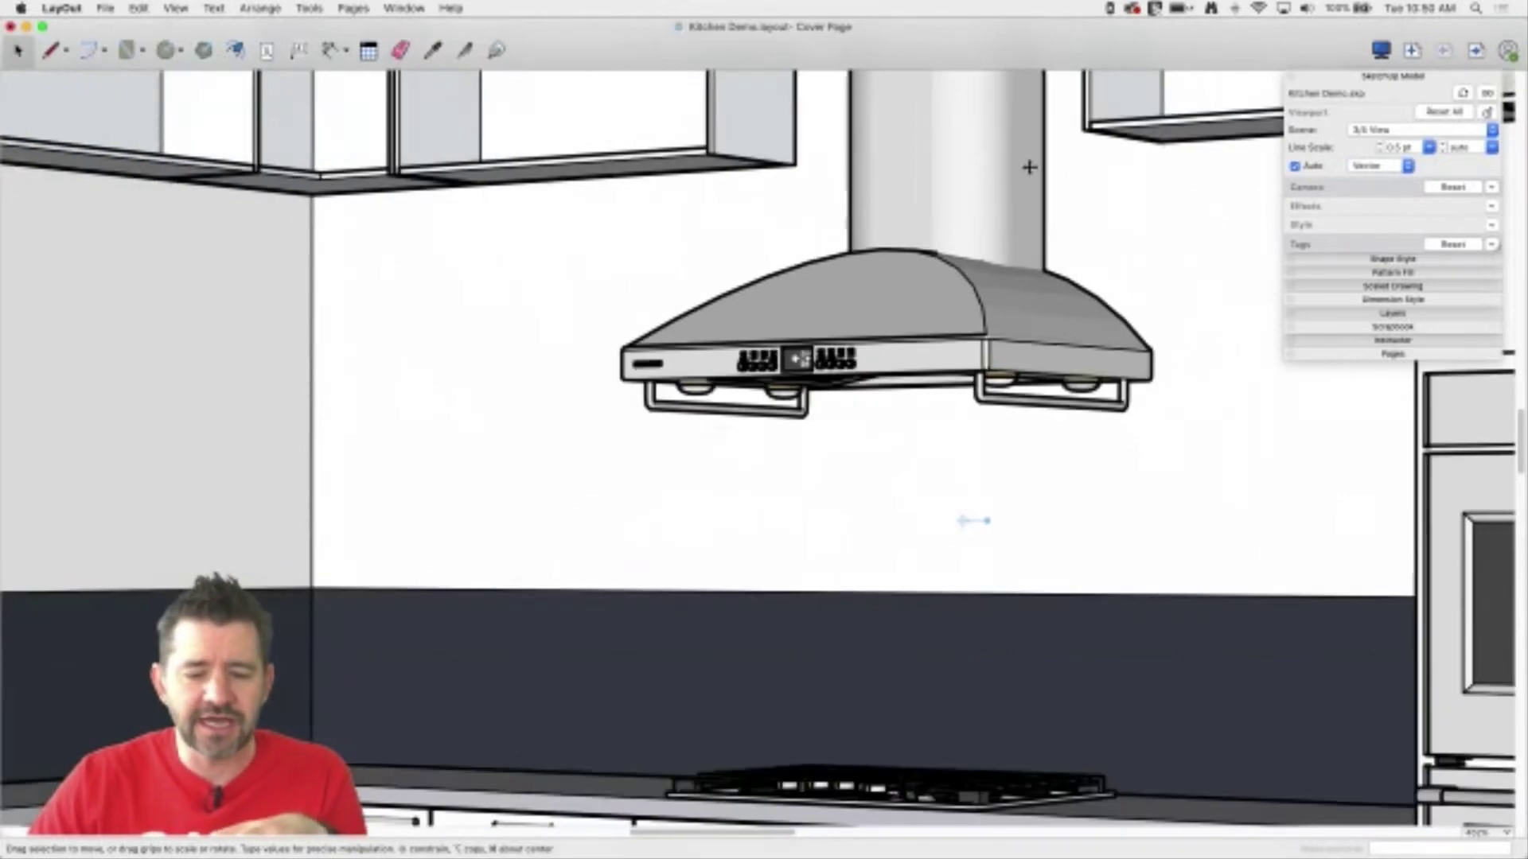
scroll(1100, 186, "down", 2)
scroll(1100, 186, "down", 2)
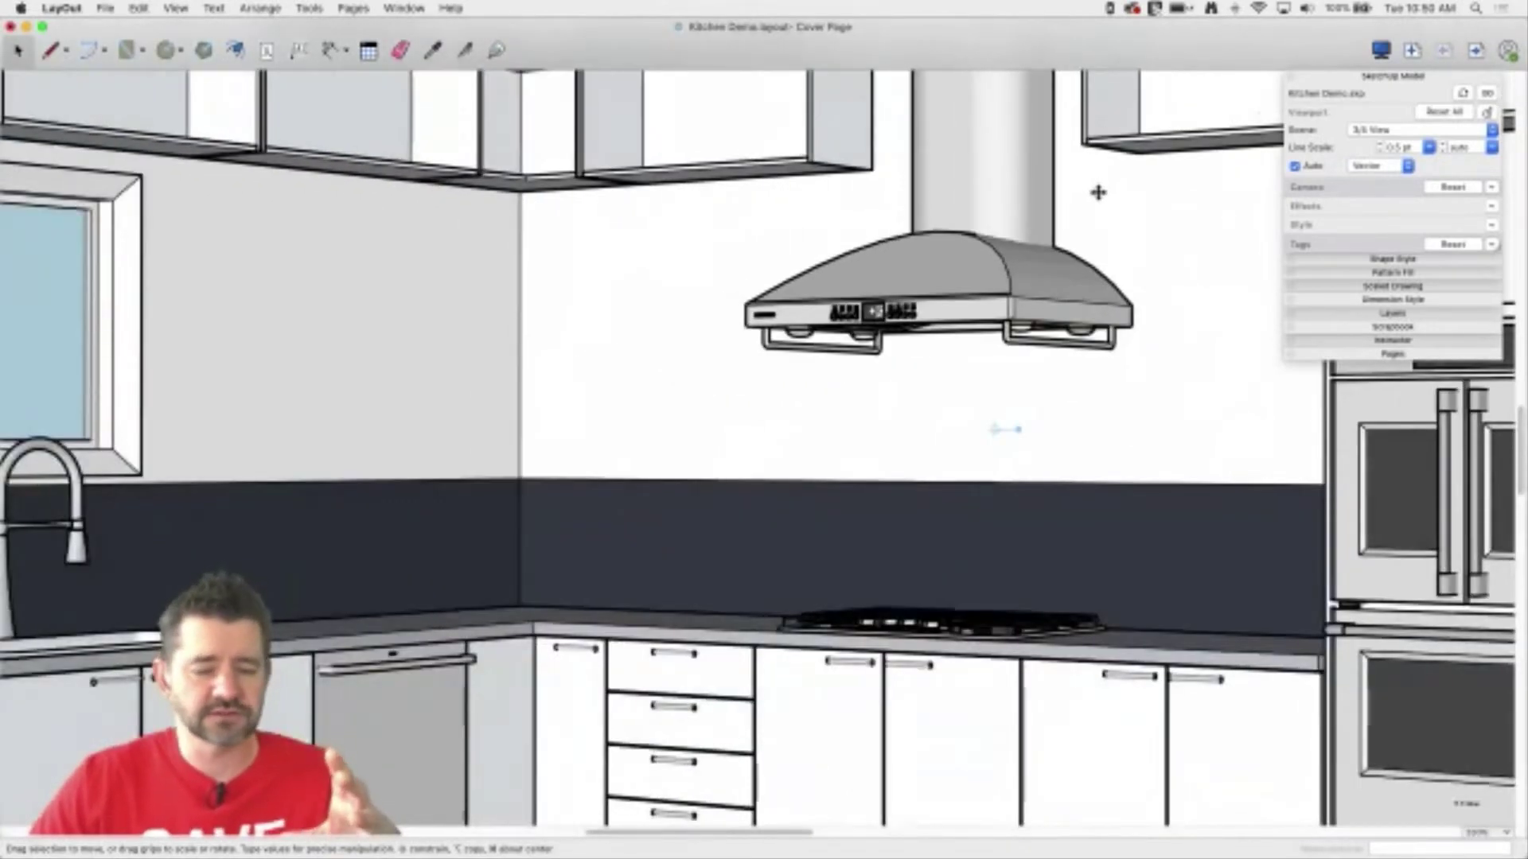
- Narrow the 3/4 View model's viewport on the Cover Page at its right edge and set its rendering to Hybrid
scroll(610, 541, "down", 1)
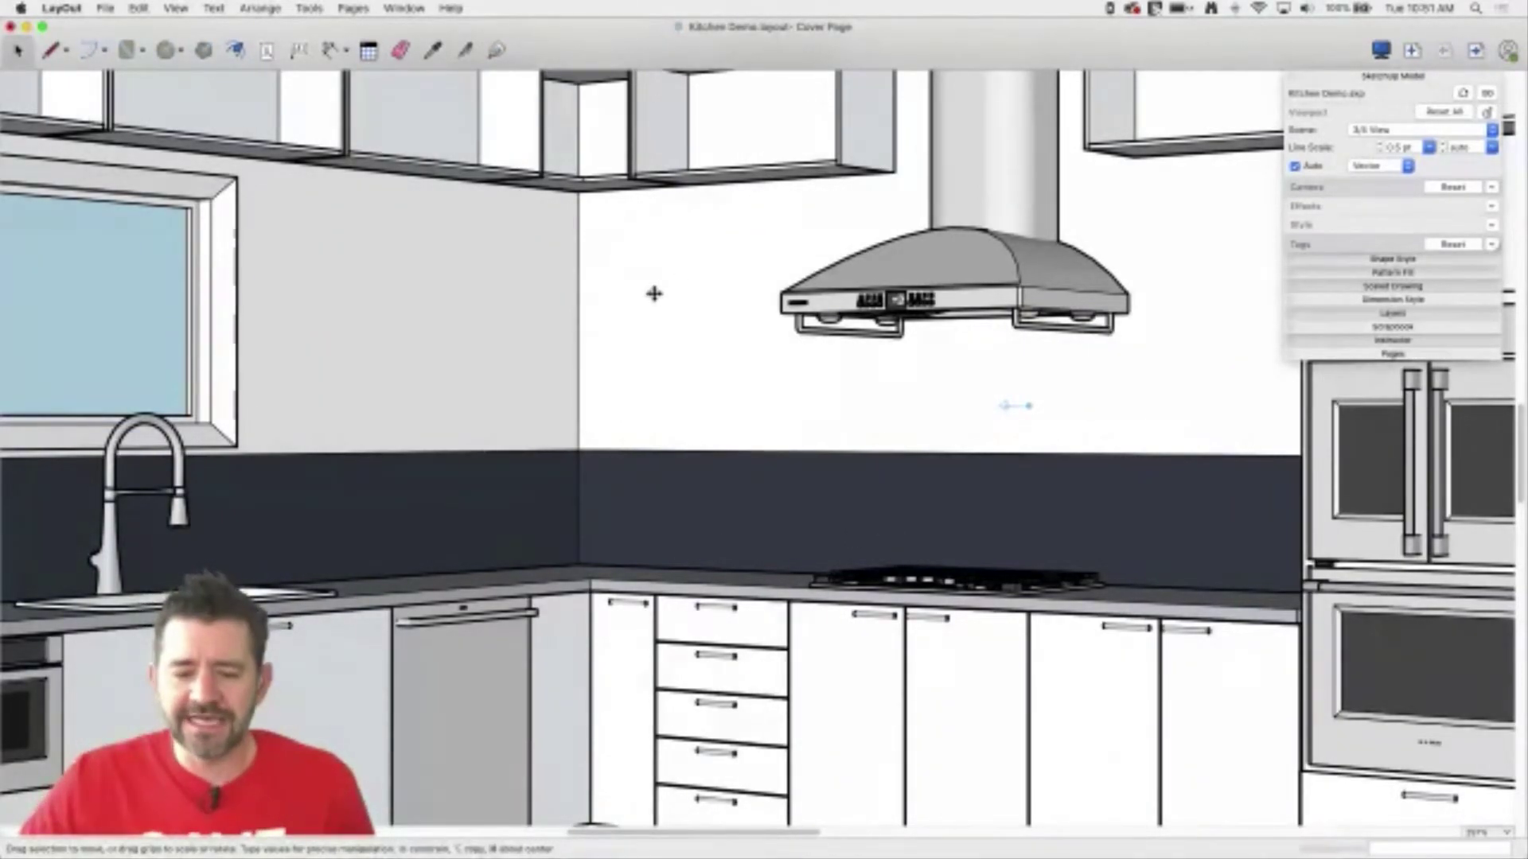
scroll(308, 355, "down", 5)
scroll(351, 376, "down", 3)
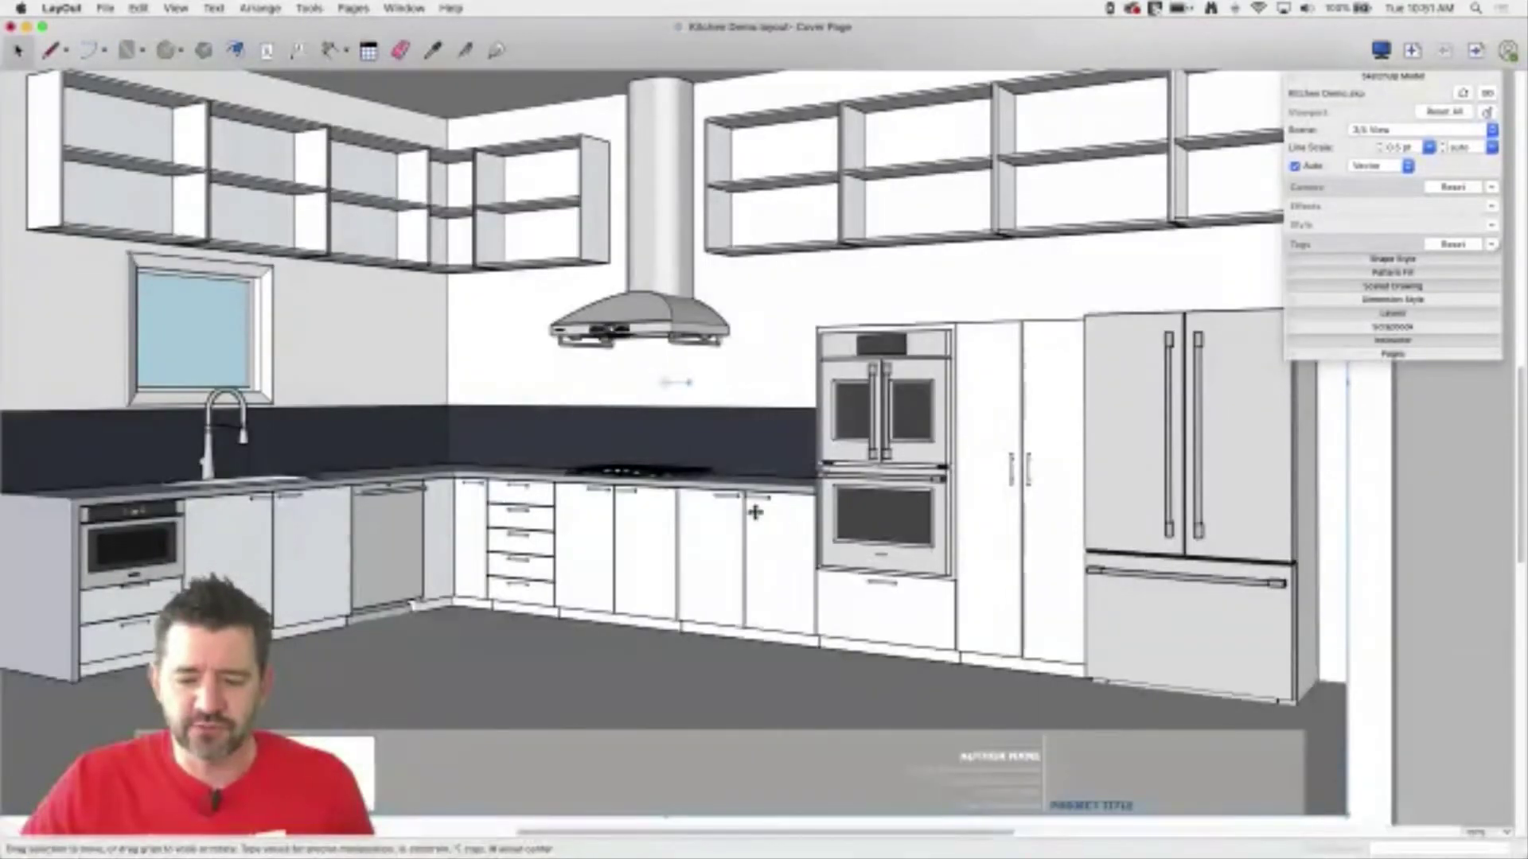
left_click(1236, 409)
left_click_drag(1236, 408, 1168, 409)
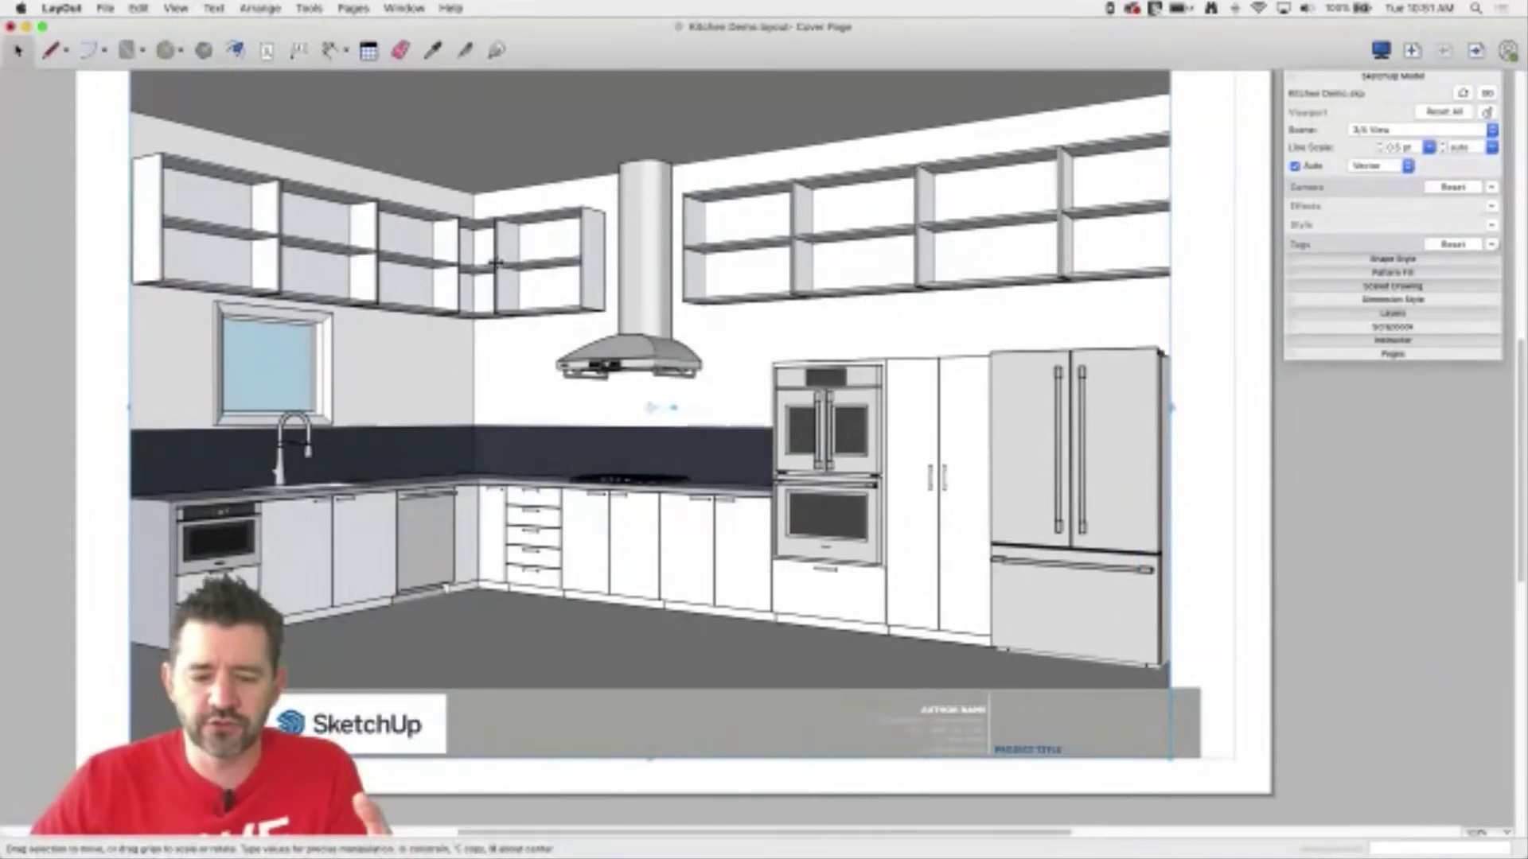
left_click(1385, 168)
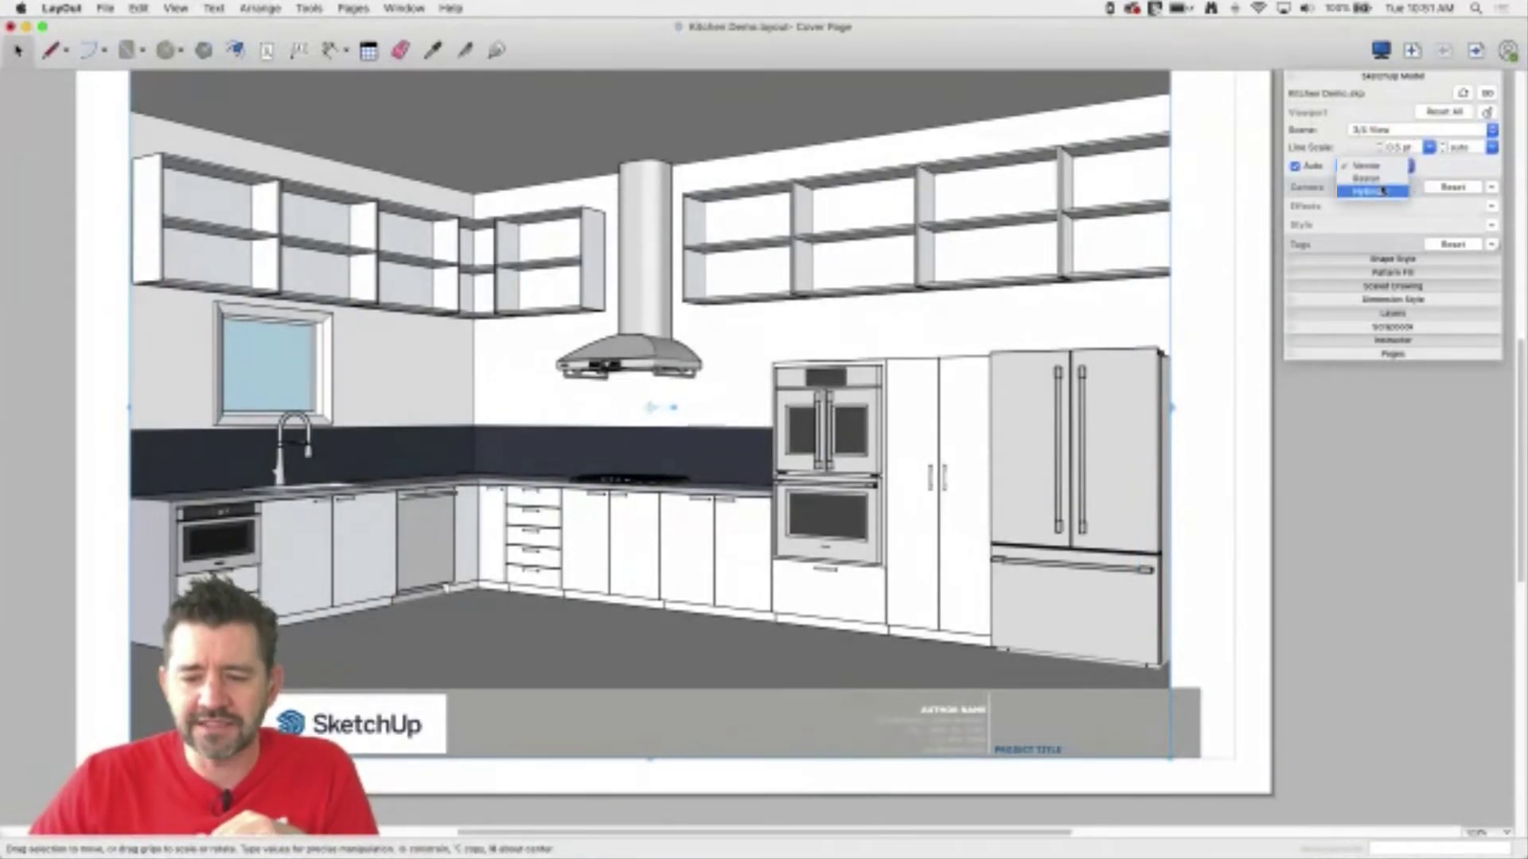
left_click(1381, 193)
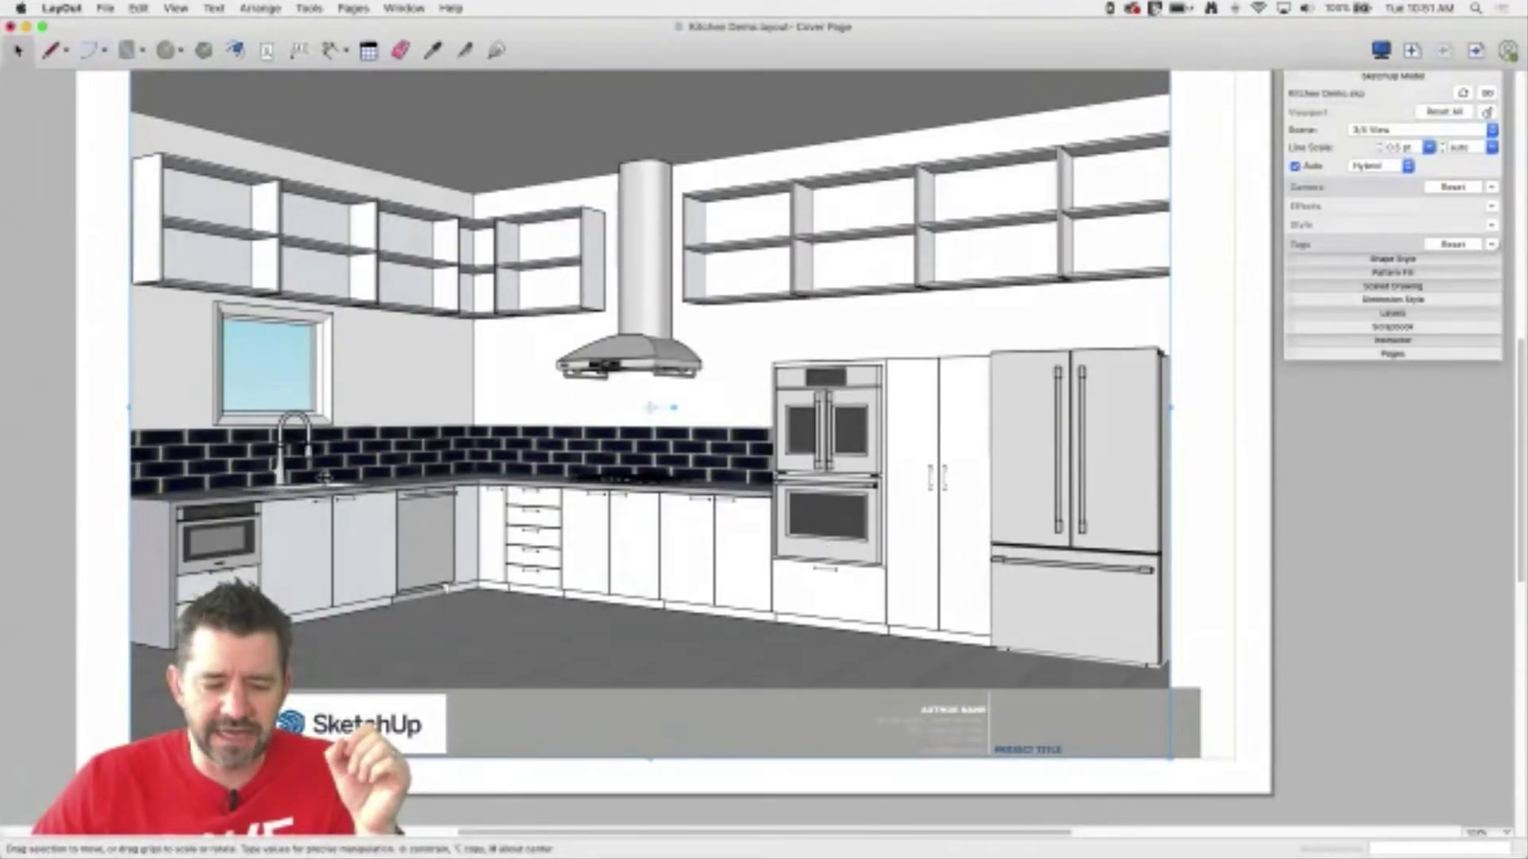
- Examine how the hybrid rendering draws the range hood's edges and shading and the backsplash tiles
scroll(628, 350, "up", 10)
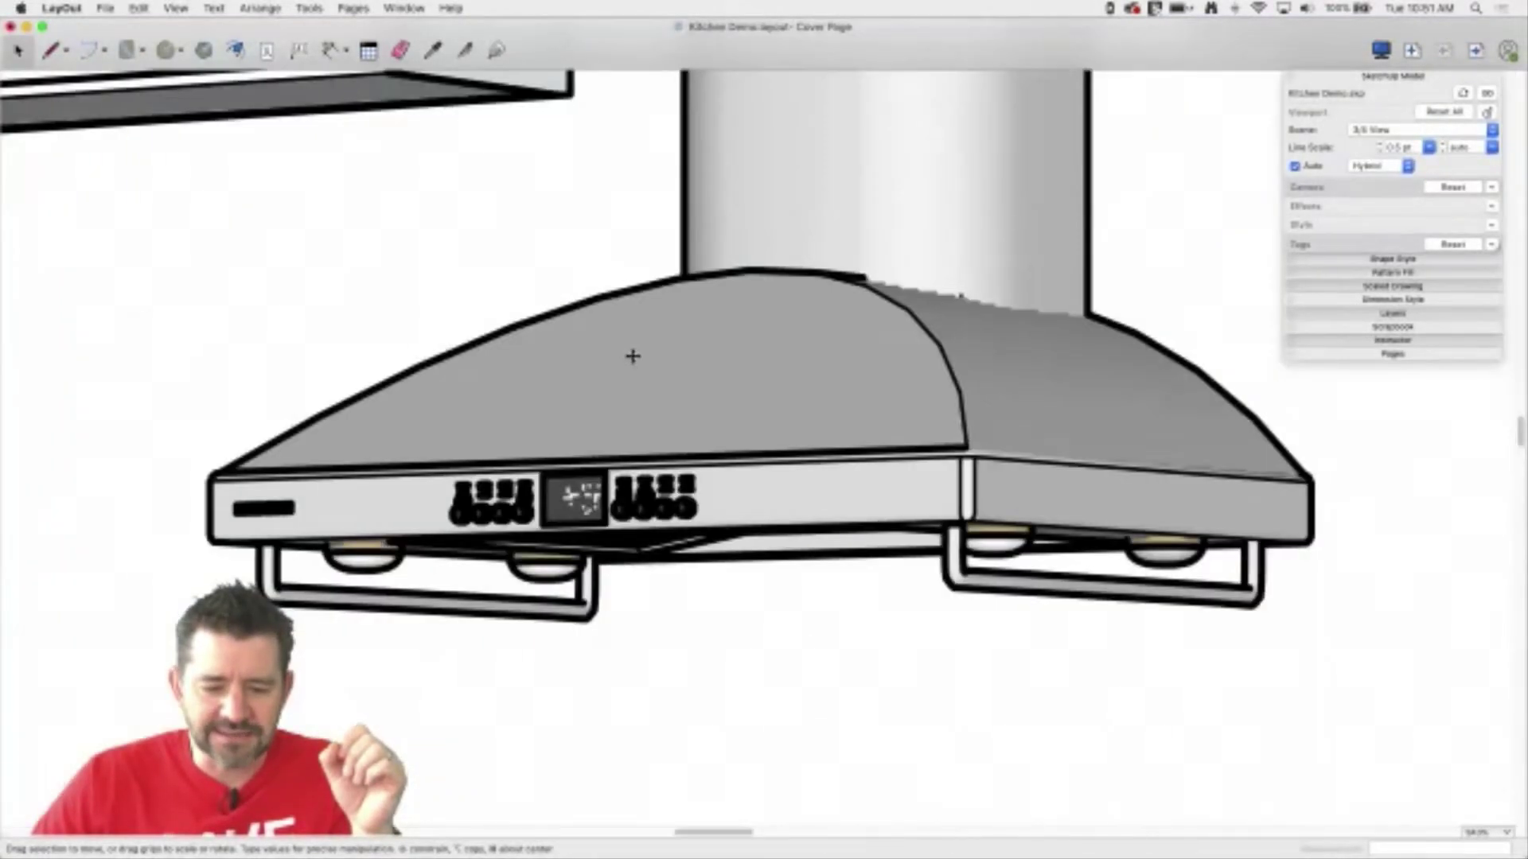
scroll(843, 298, "down", 10)
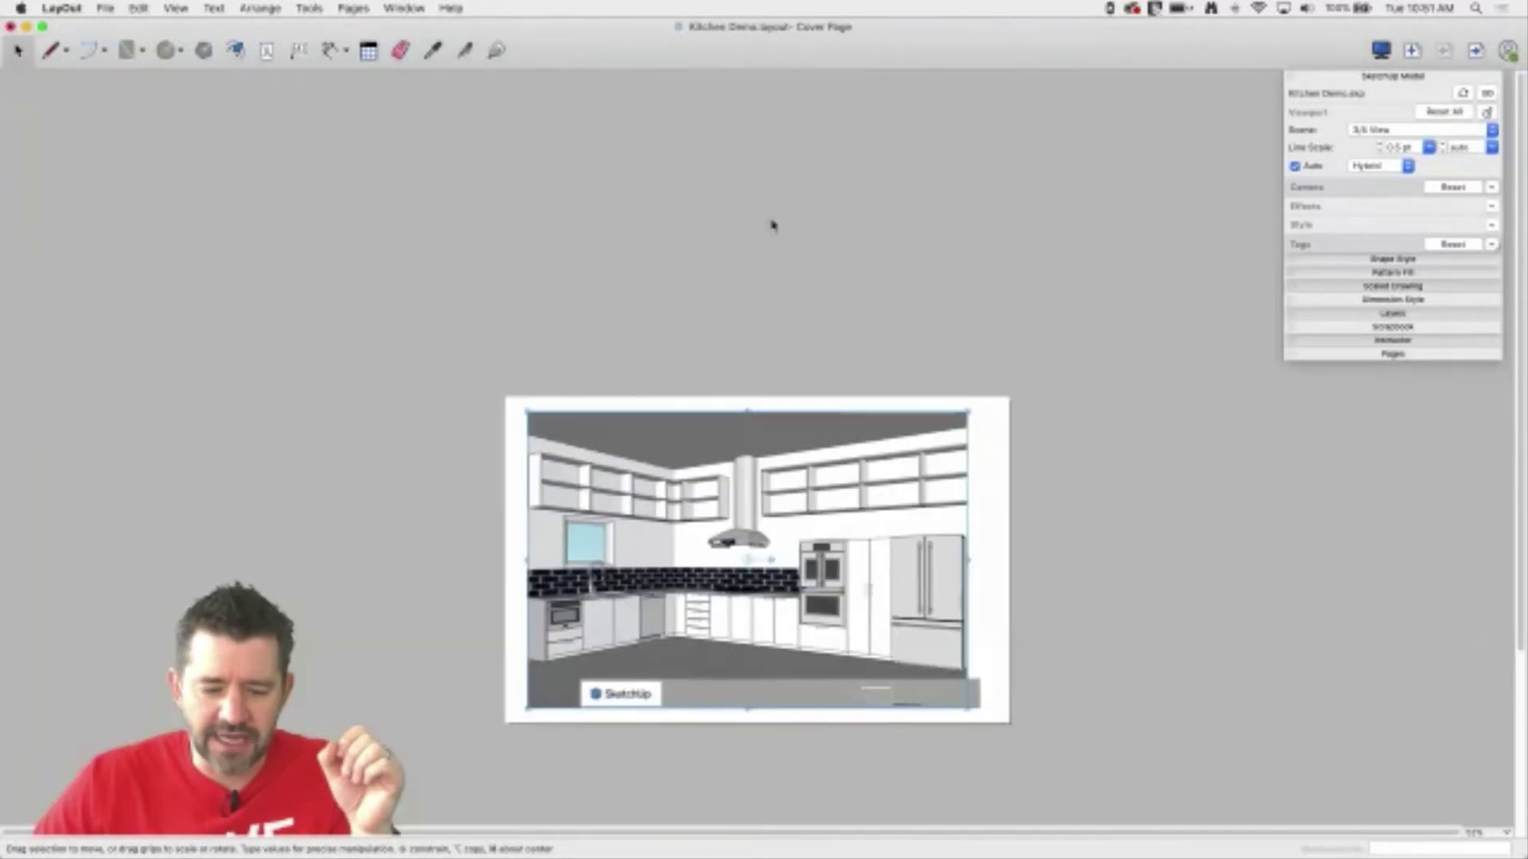
scroll(729, 557, "up", 3)
scroll(719, 672, "up", 10)
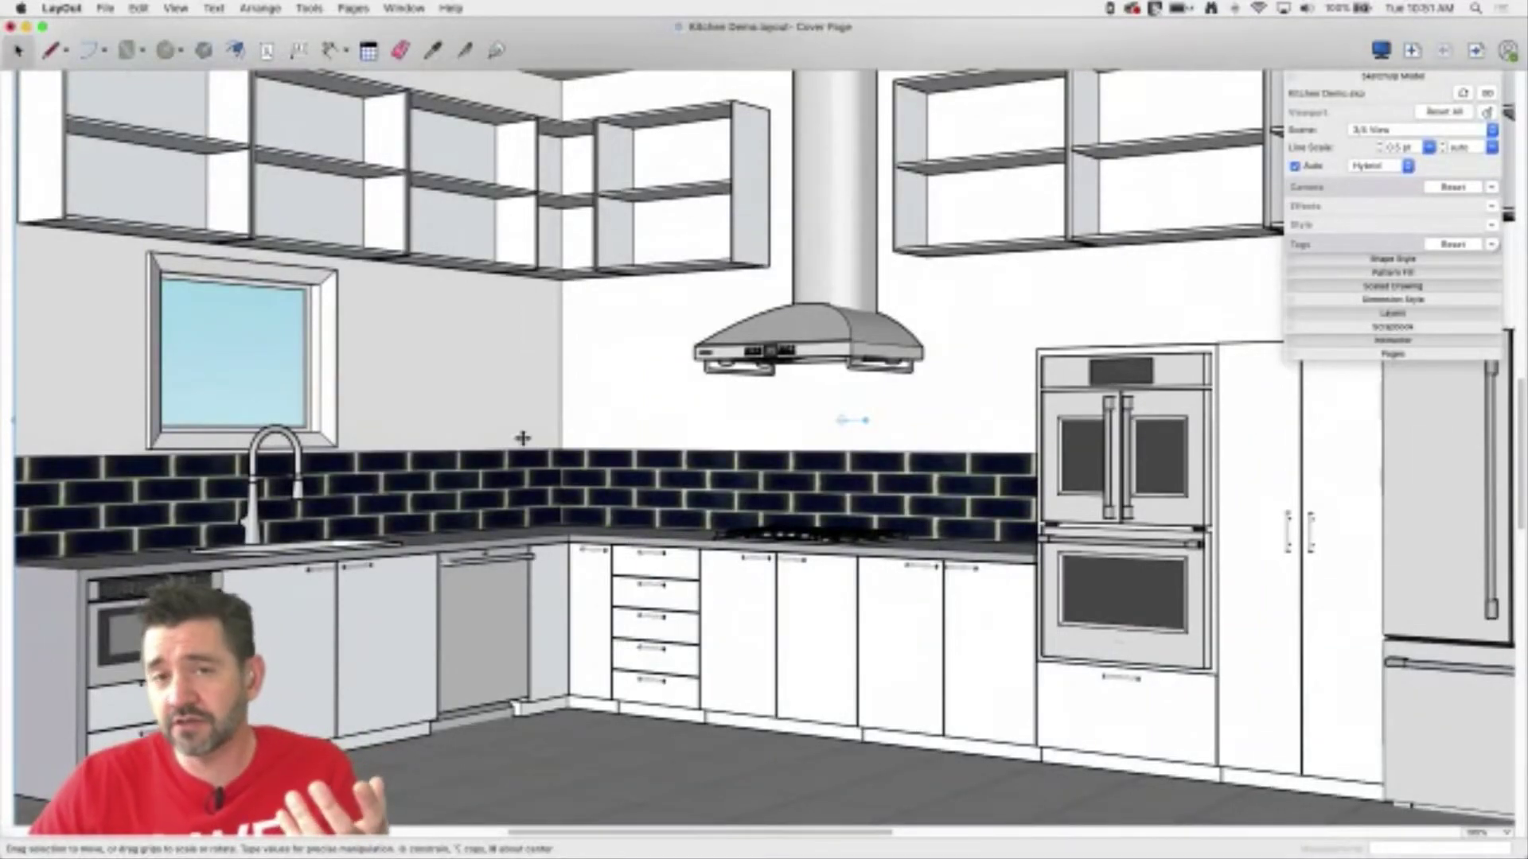
scroll(416, 424, "down", 1)
scroll(402, 417, "down", 3)
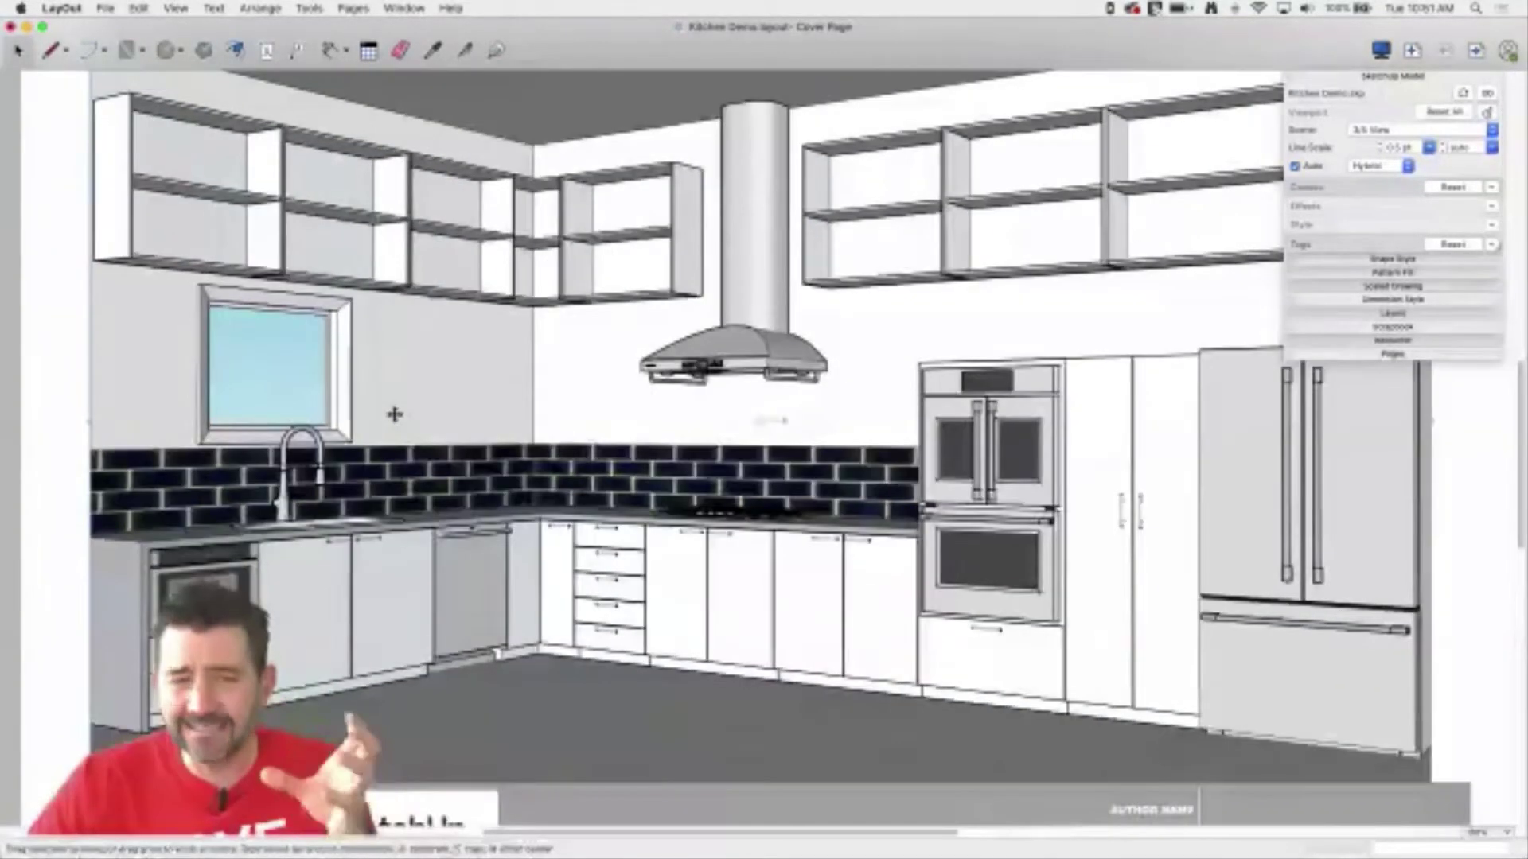
scroll(991, 442, "down", 1)
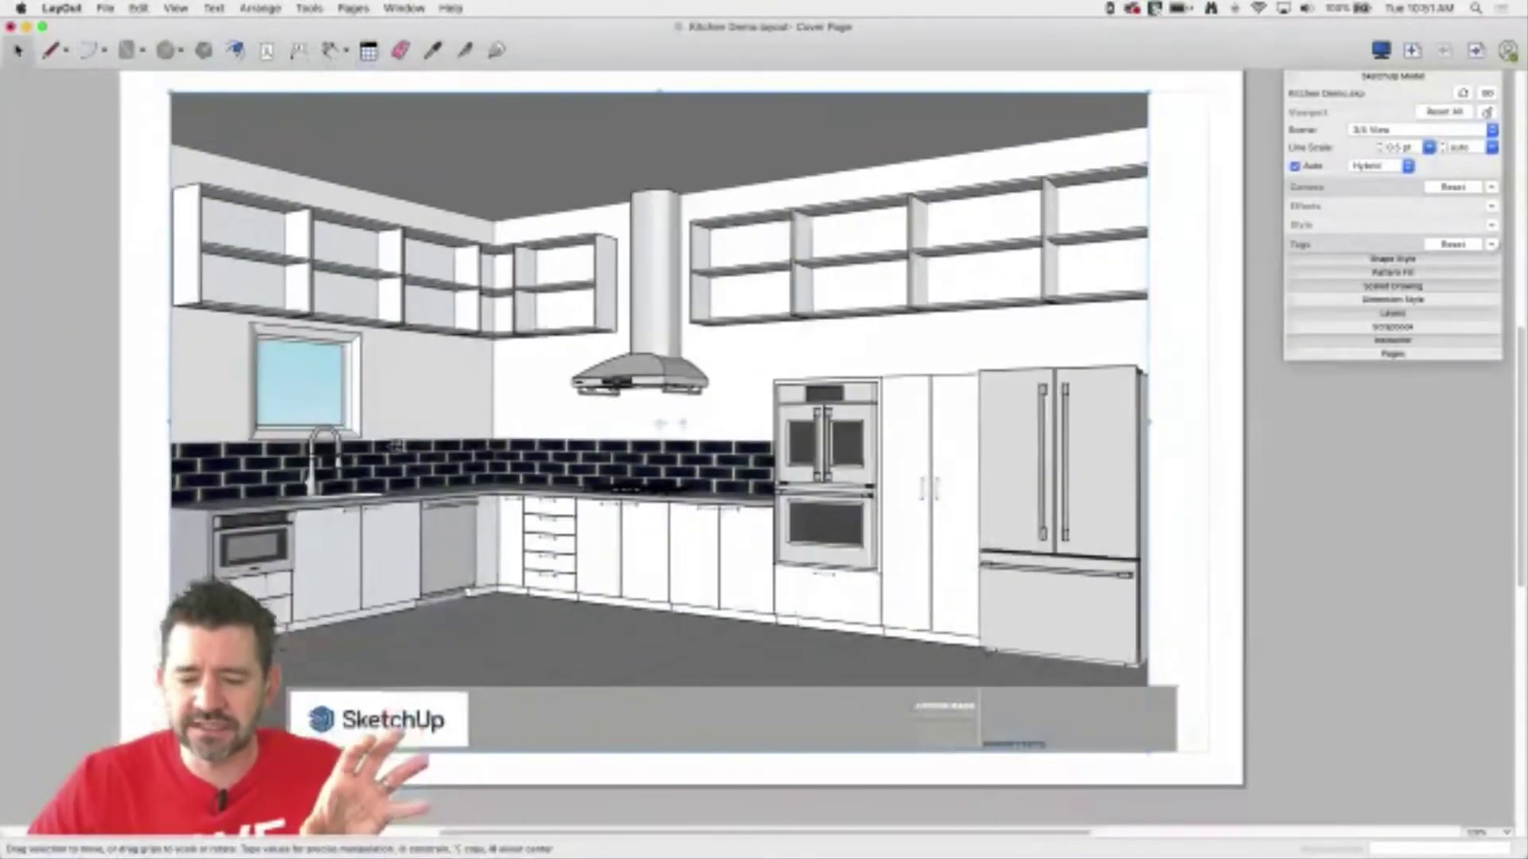
- Widen the 3/4 View viewport to the page's right margin and turn off its automatic rendering
left_click_drag(1150, 427, 1209, 414)
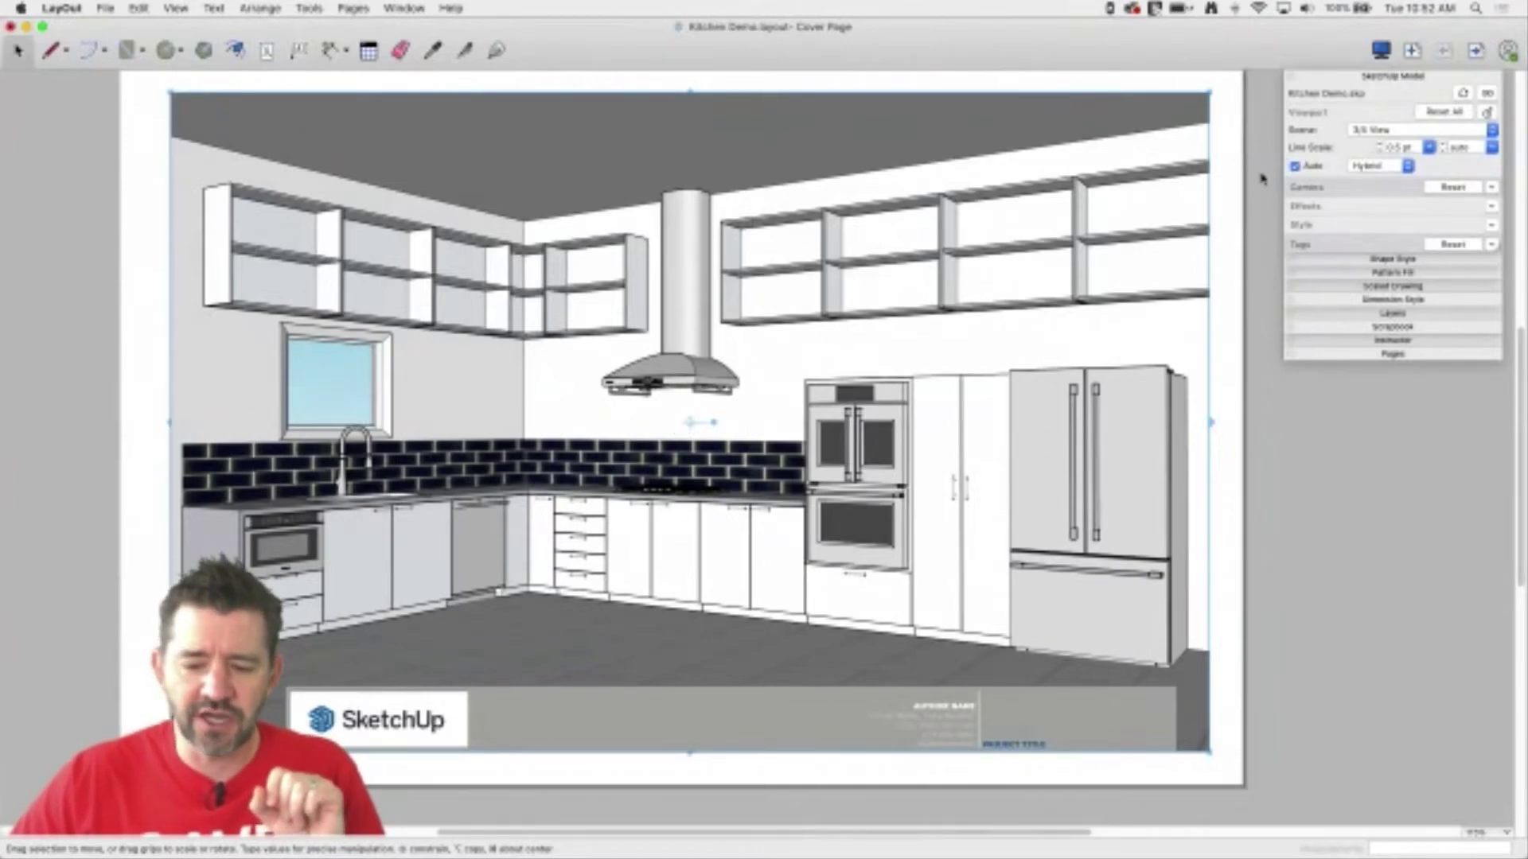
left_click(1295, 166)
- Shrink the 3/4 View viewport to fit above the title block, aligned with its right end, and render it manually
left_click_drag(1210, 421, 1138, 424)
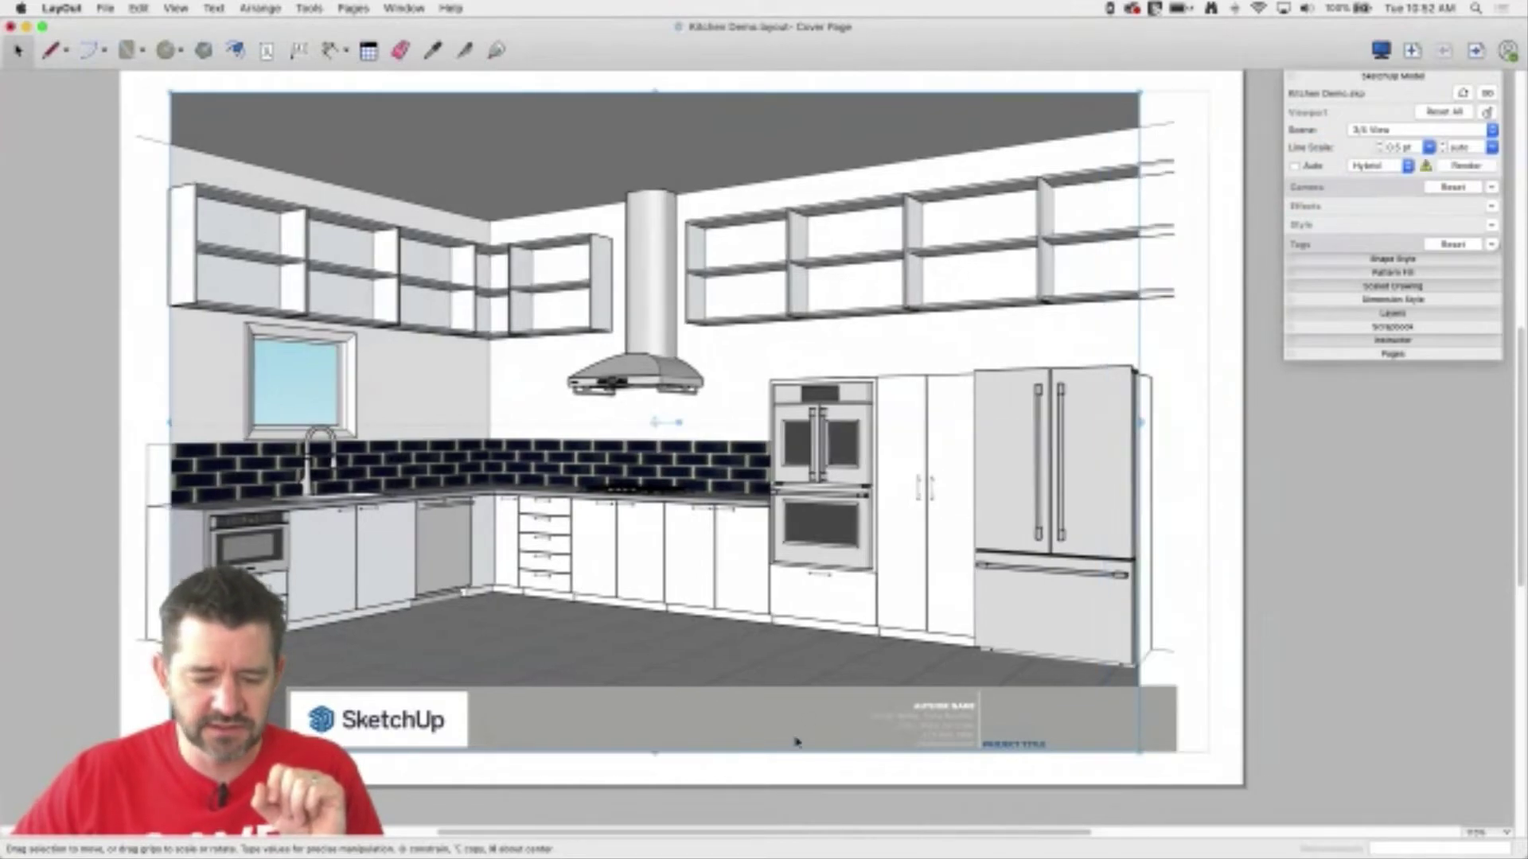
left_click_drag(656, 754, 660, 667)
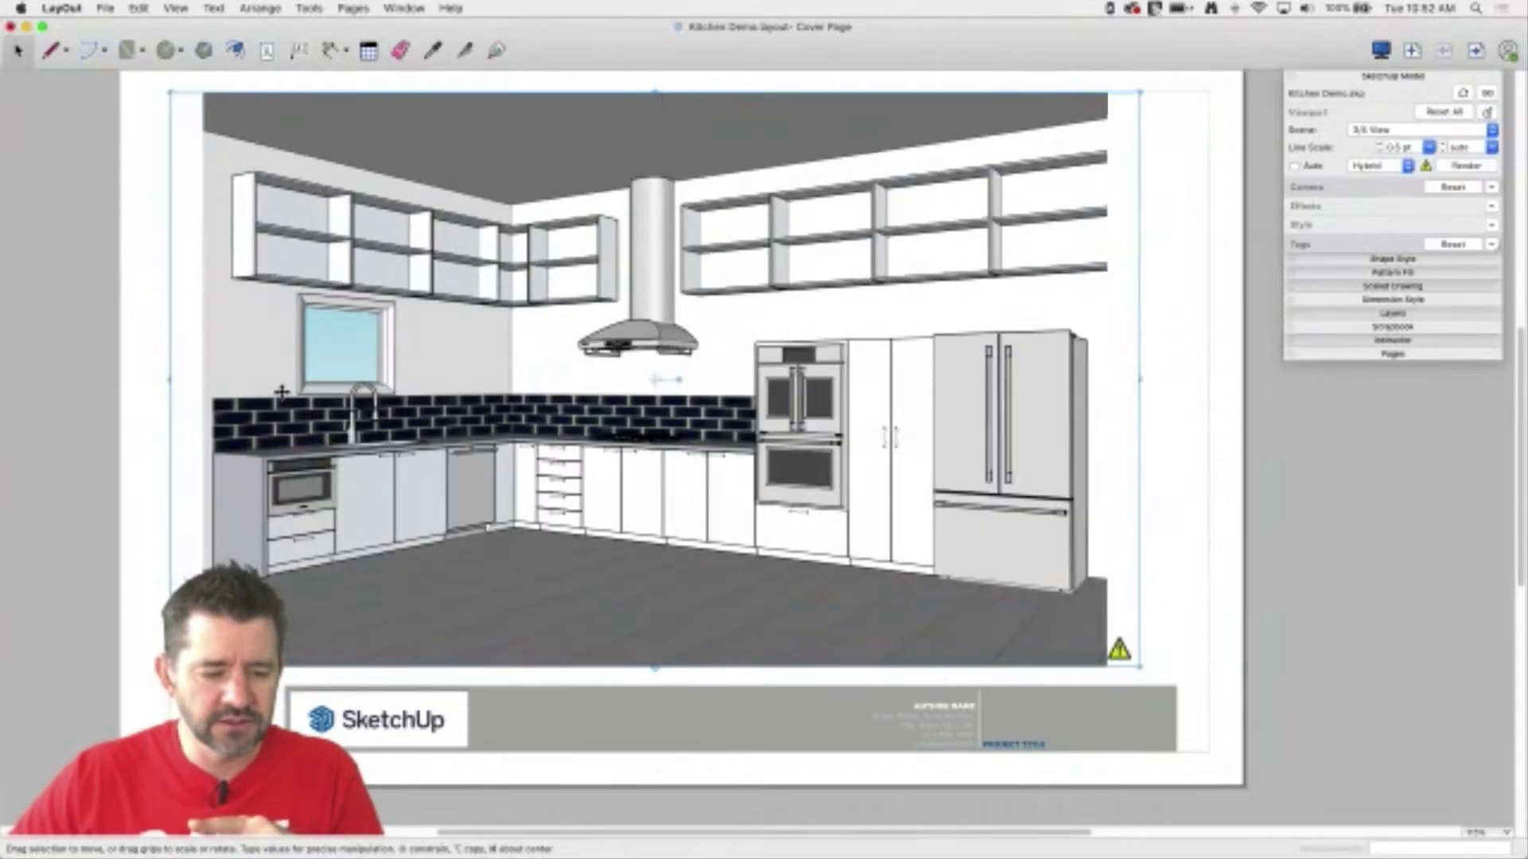
left_click_drag(167, 382, 206, 386)
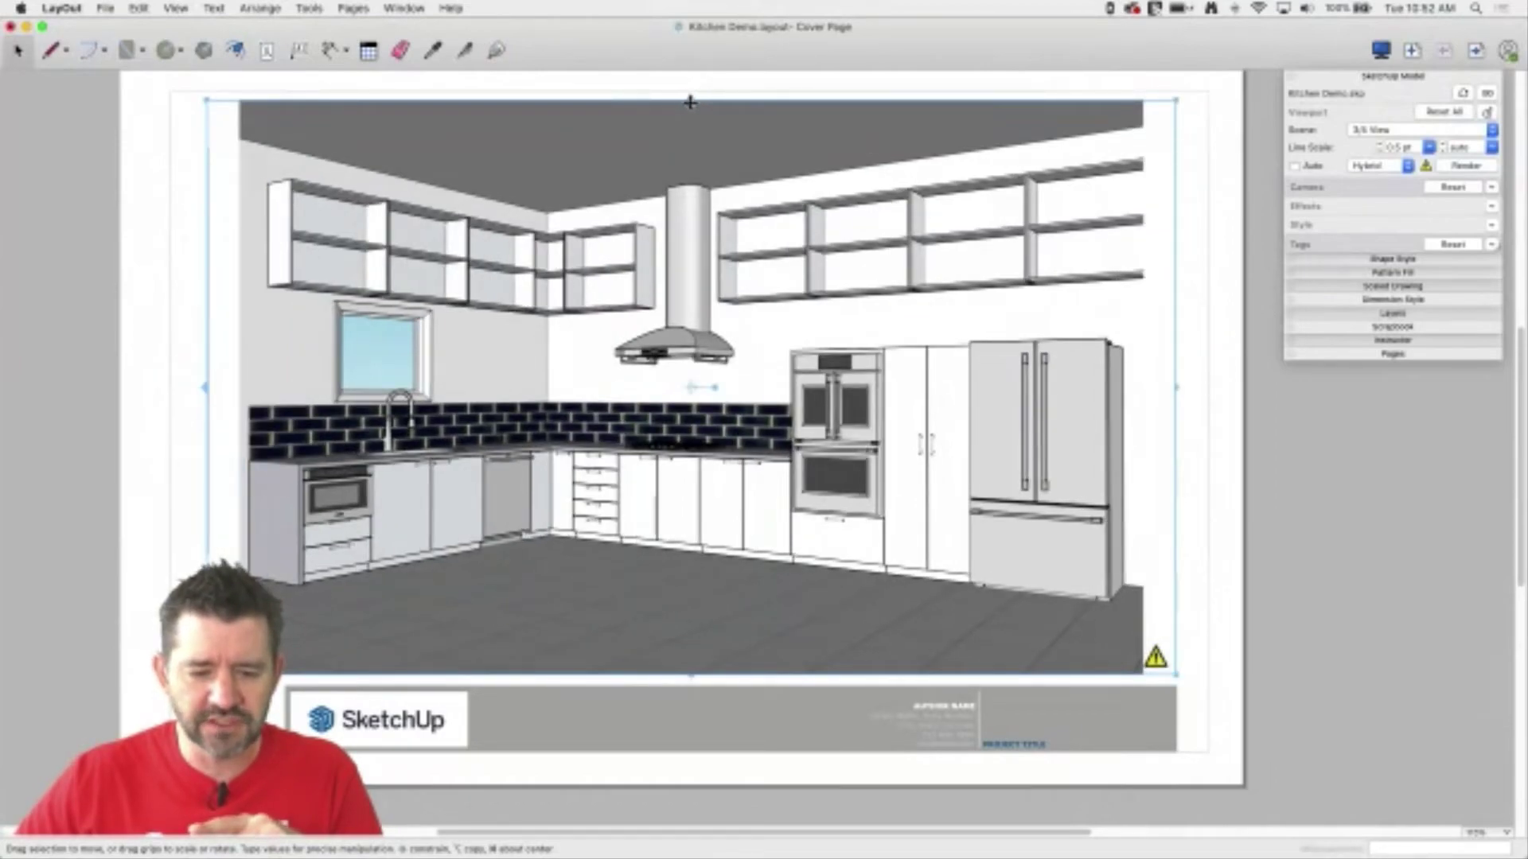
left_click_drag(688, 97, 692, 142)
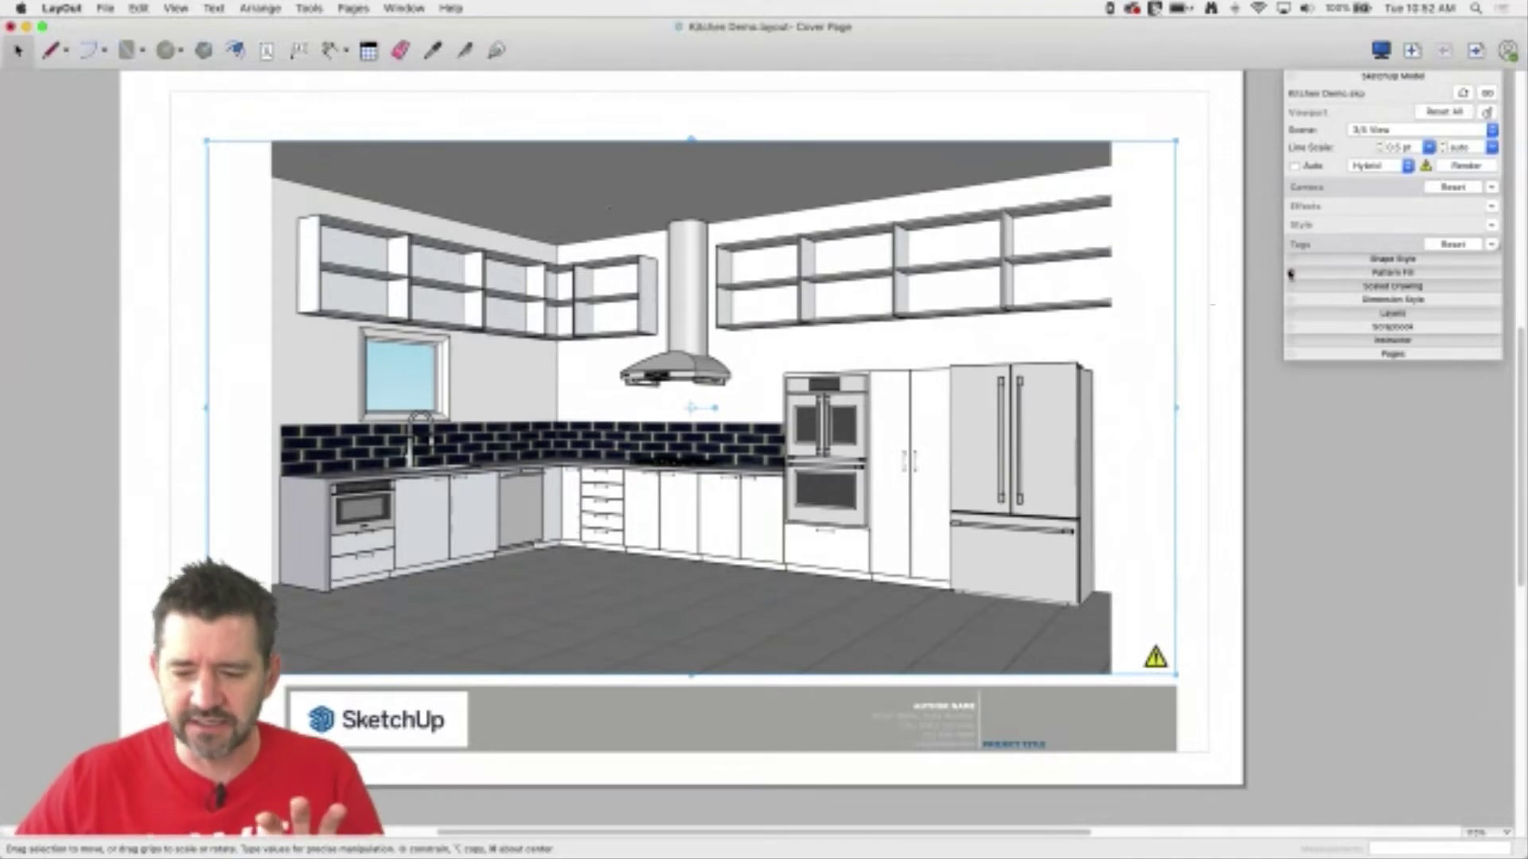
left_click(1467, 166)
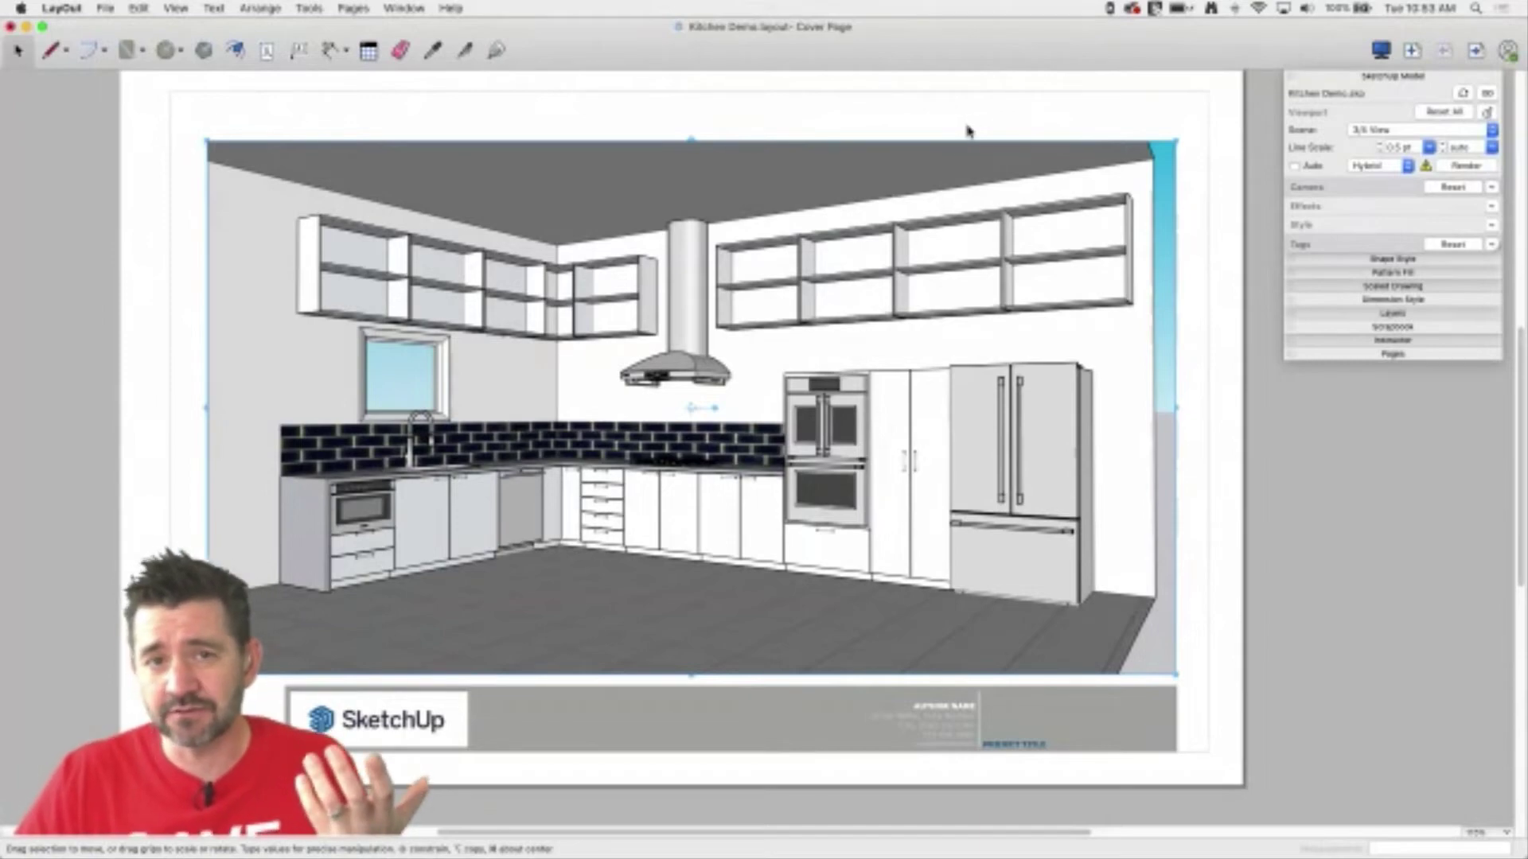
- Enlarge the 3/4 View viewport to fill the area within the page margins and re-render the model
left_click_drag(1176, 674, 1210, 752)
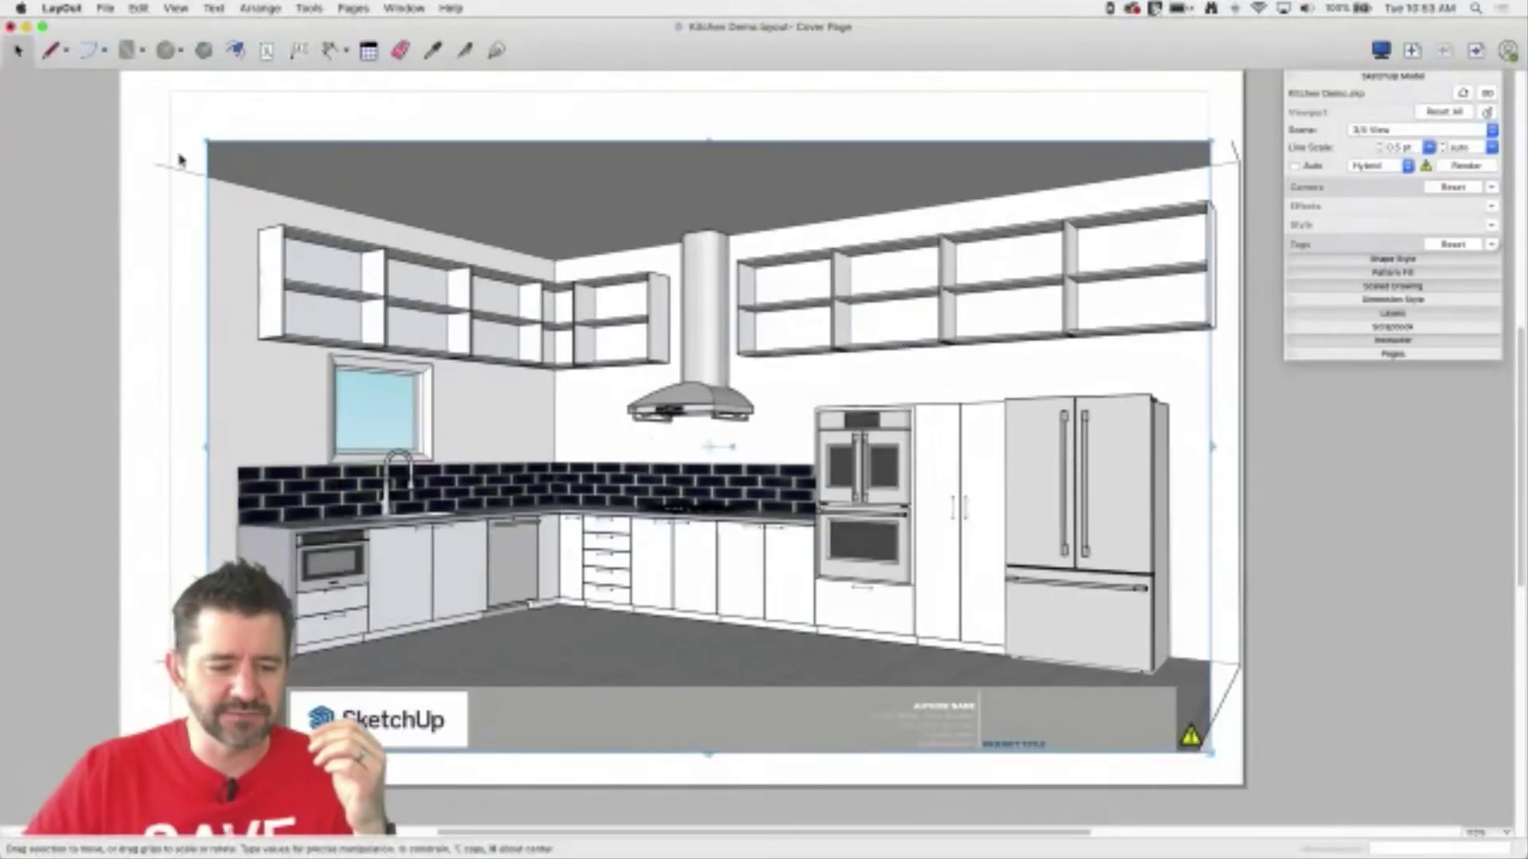
left_click_drag(197, 137, 167, 89)
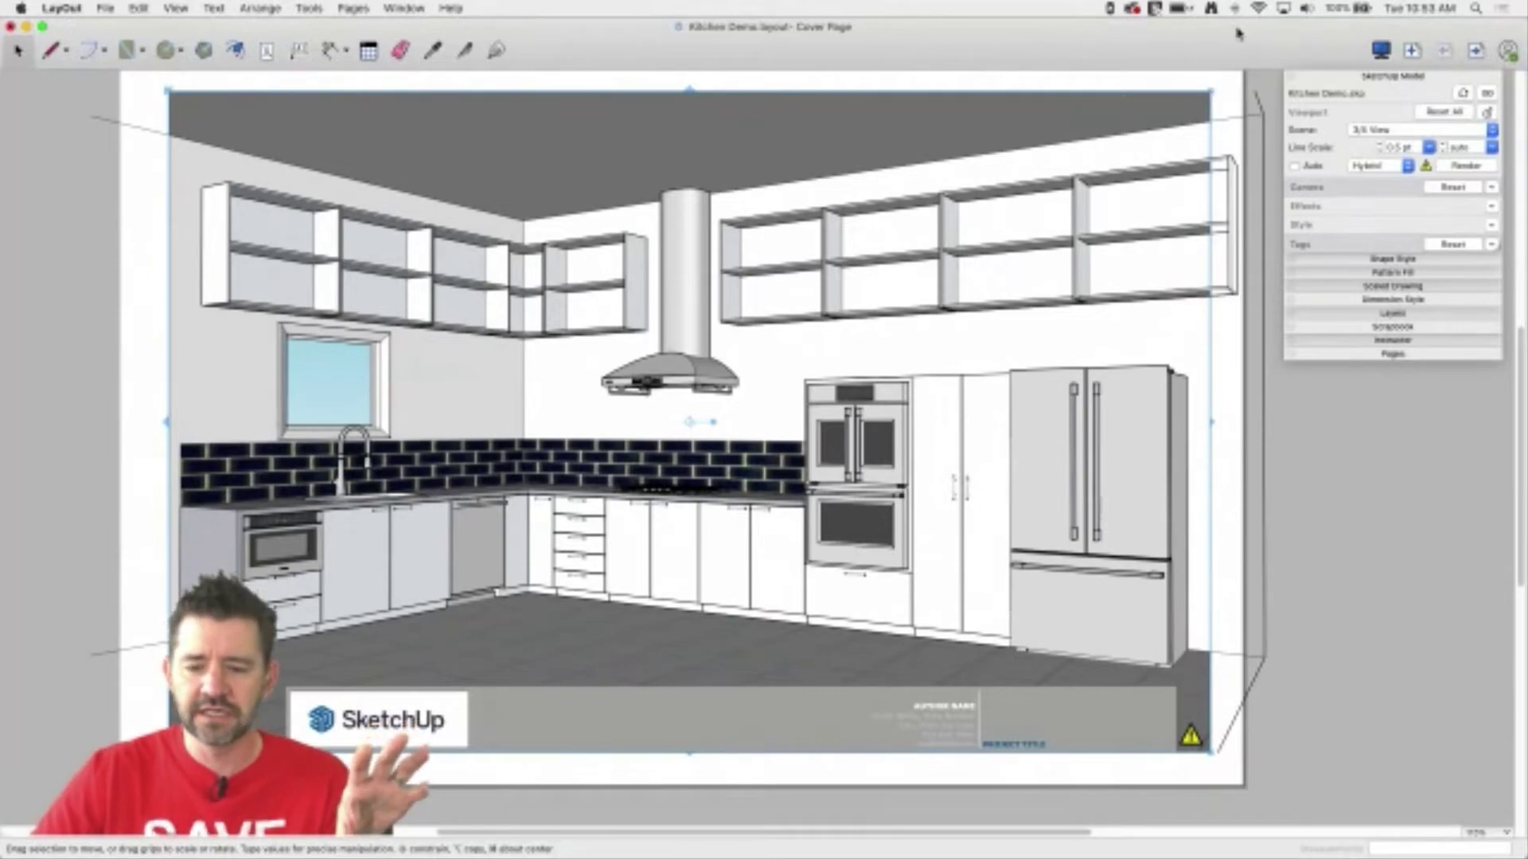
left_click(1467, 167)
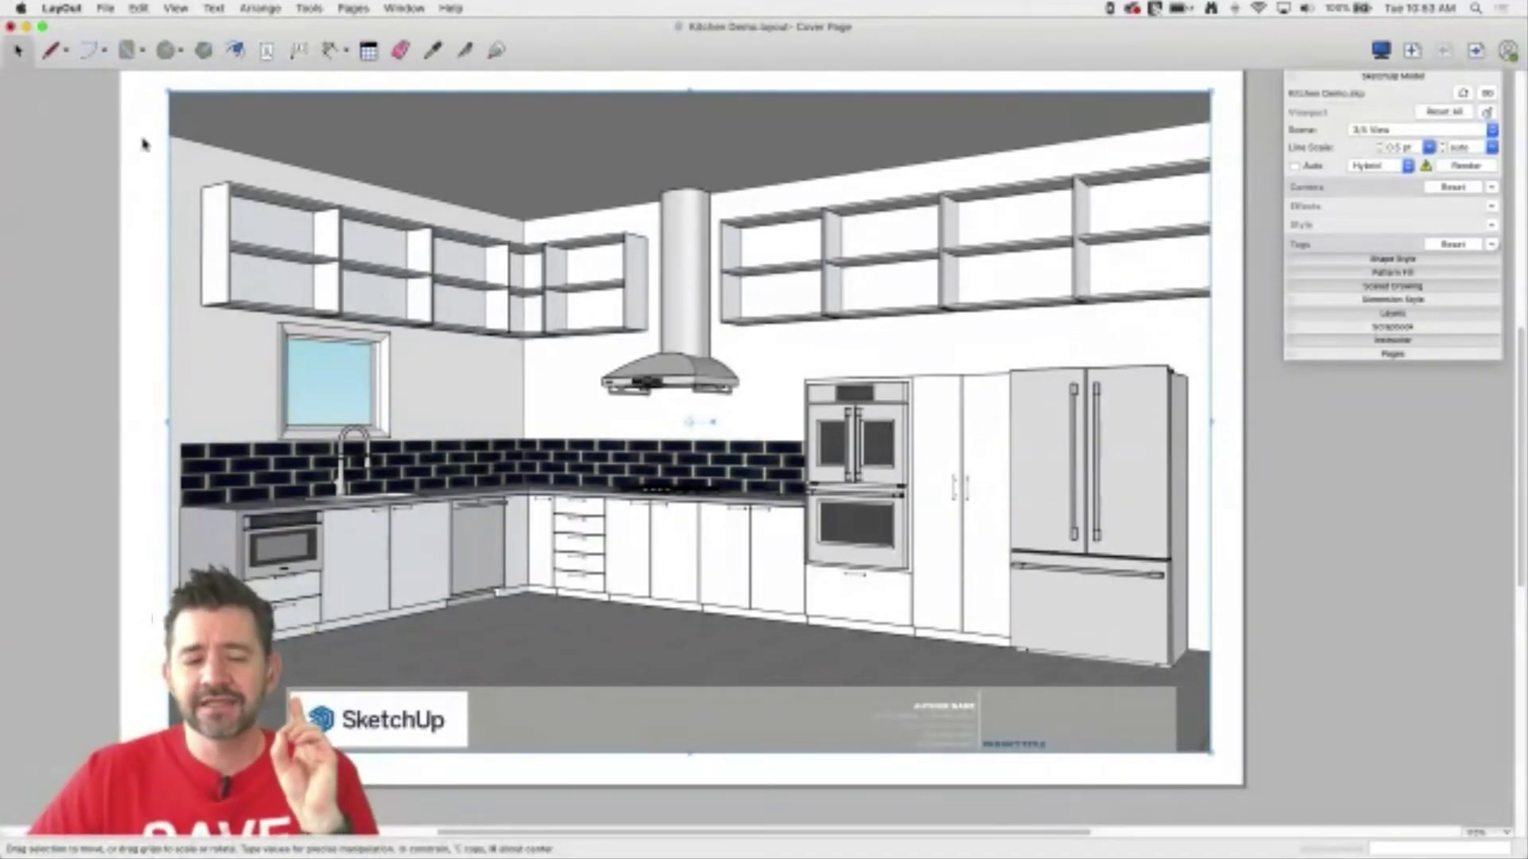
- In the document's paper settings, review the output resolution options and set the display resolution to Low
left_click(61, 8)
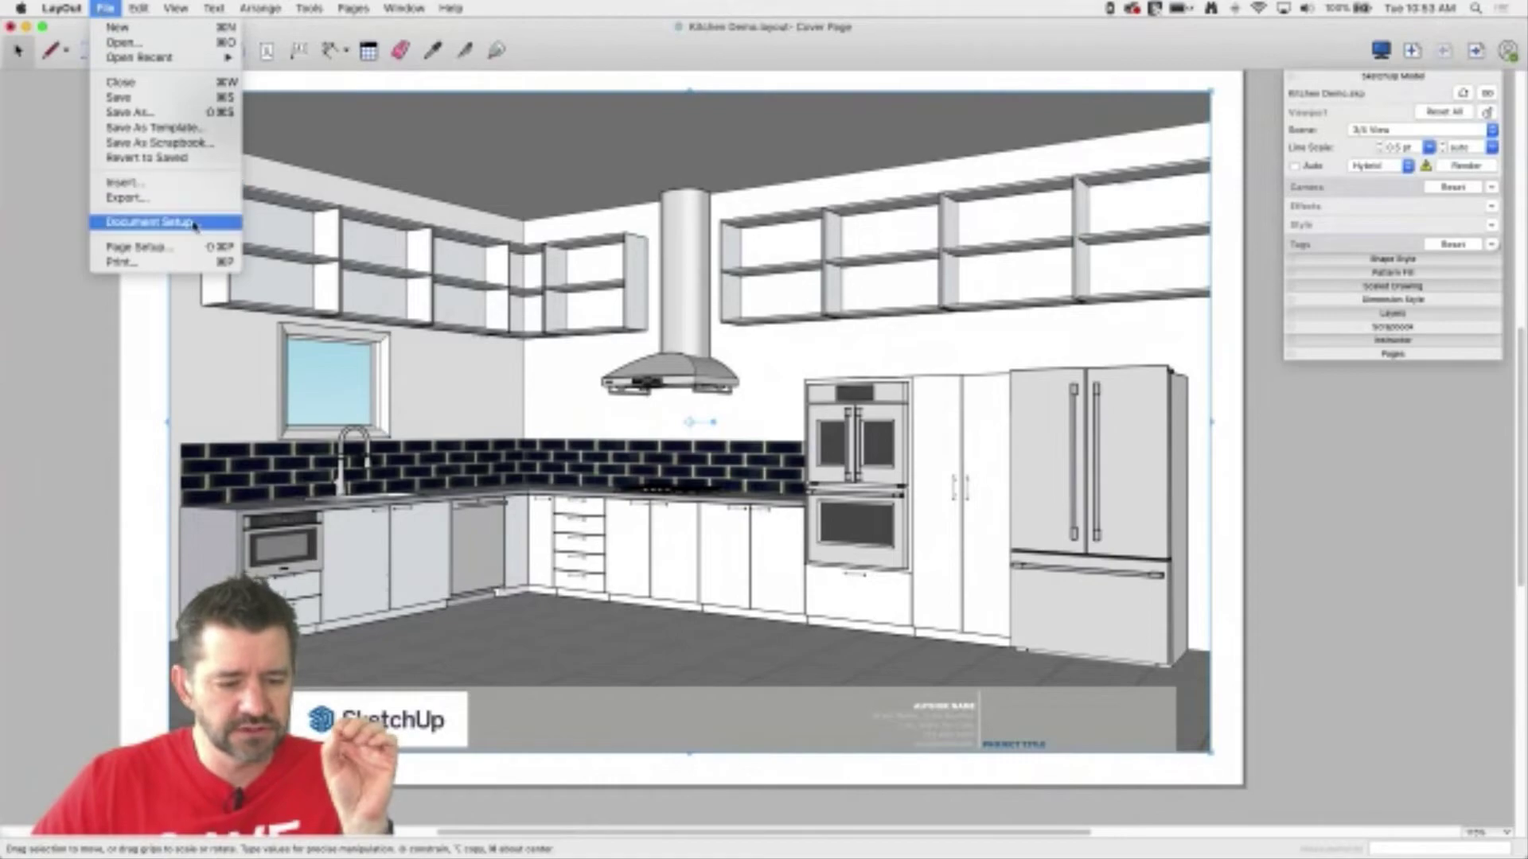
left_click(159, 221)
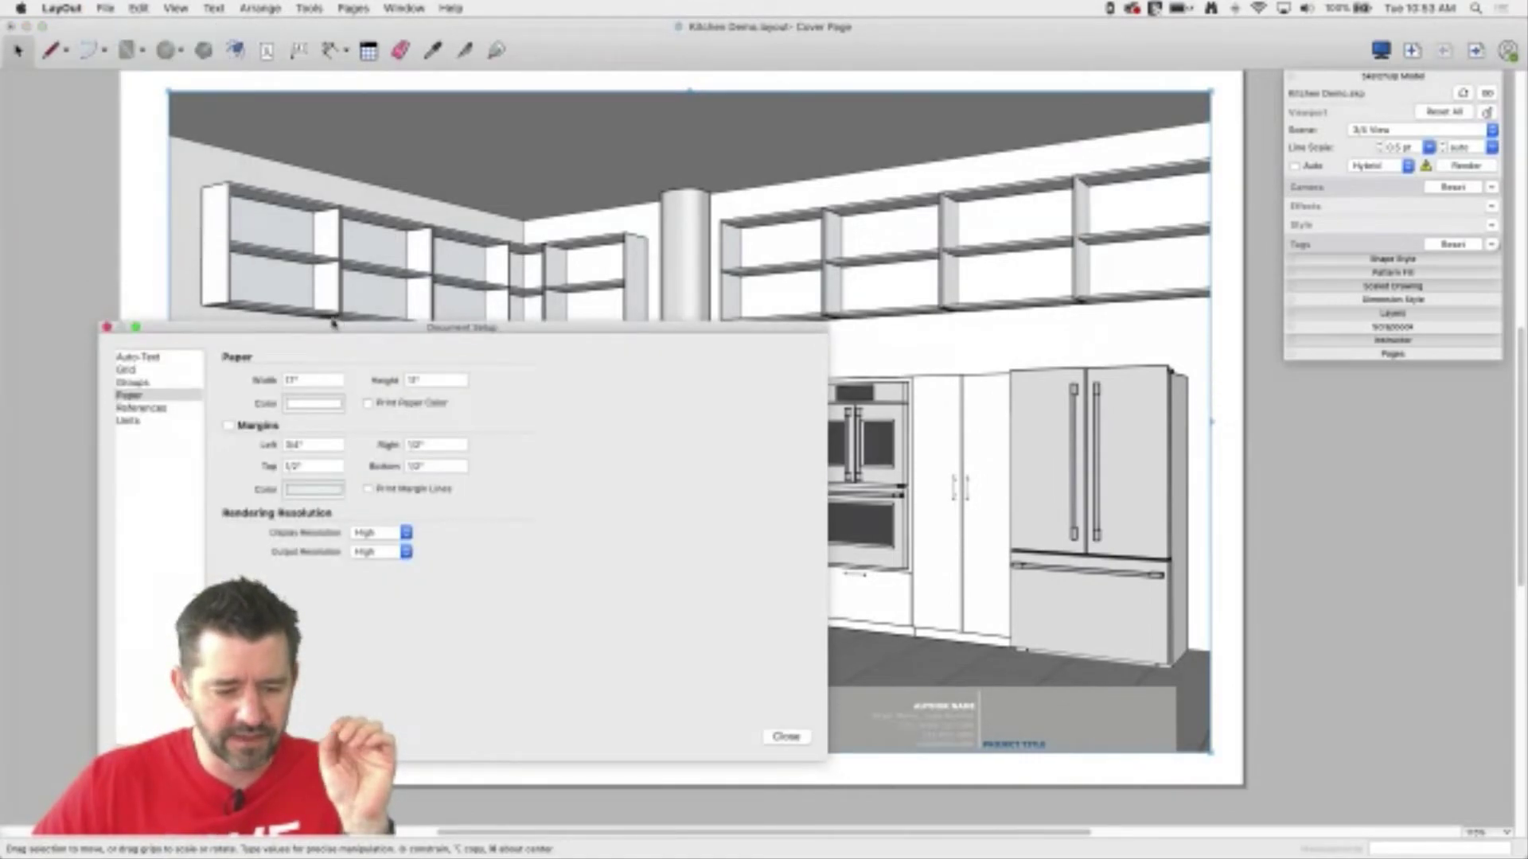
left_click_drag(334, 333, 428, 105)
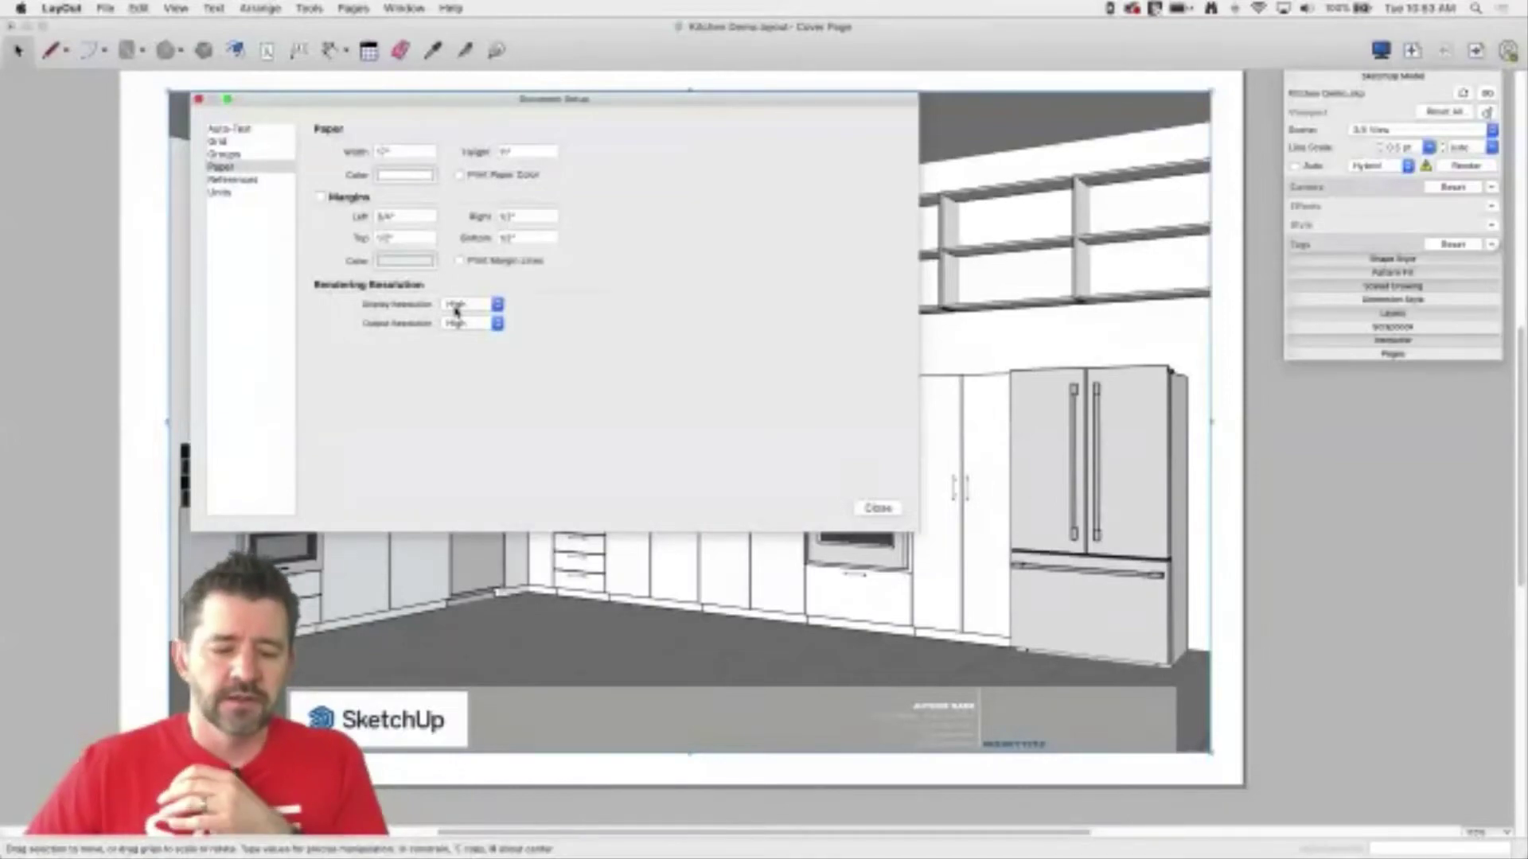
left_click(487, 325)
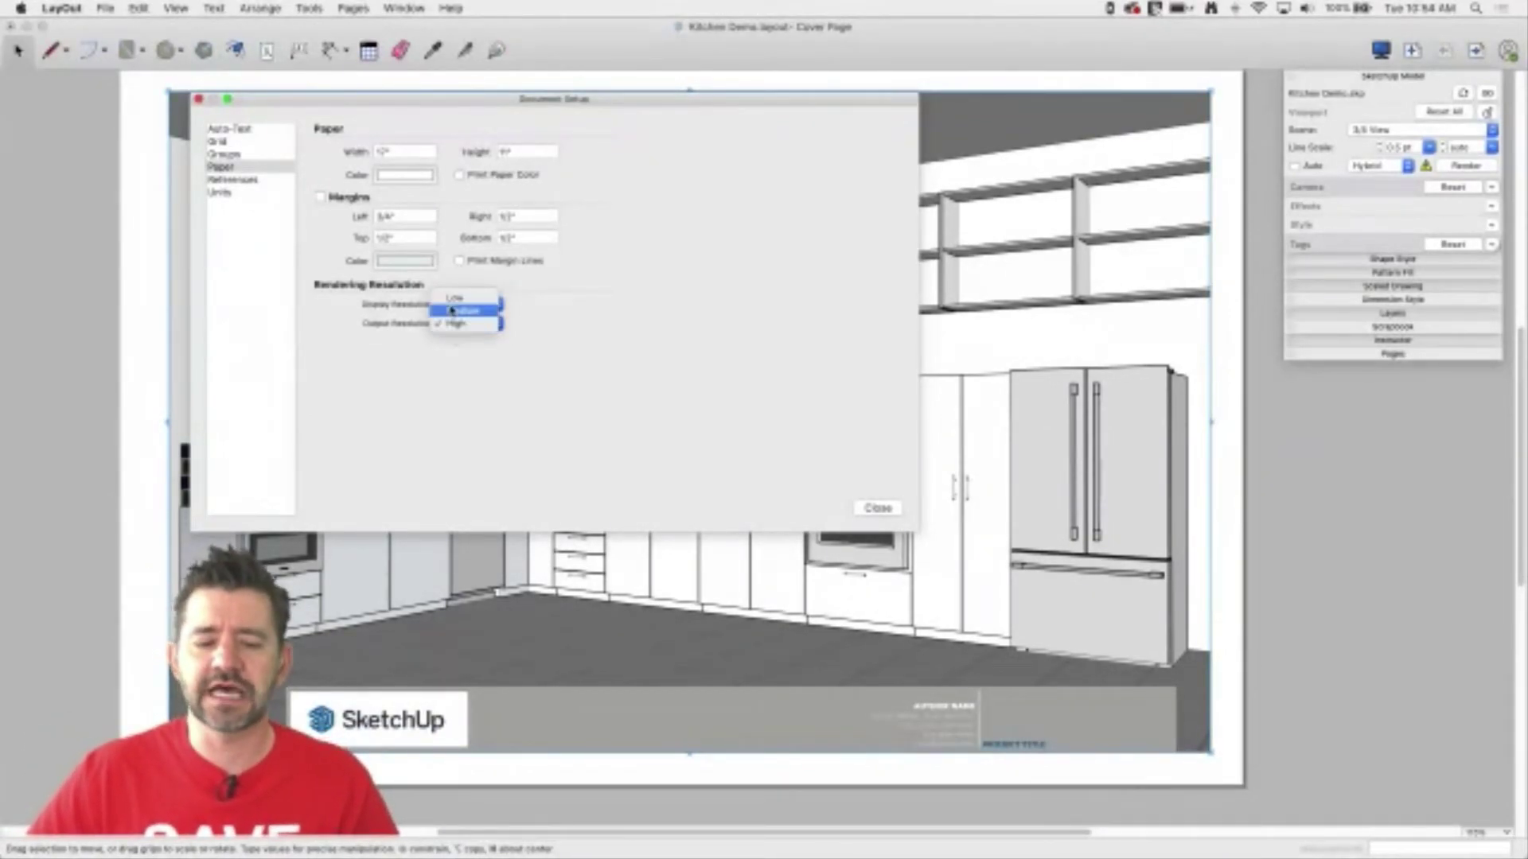
left_click(453, 398)
left_click(457, 306)
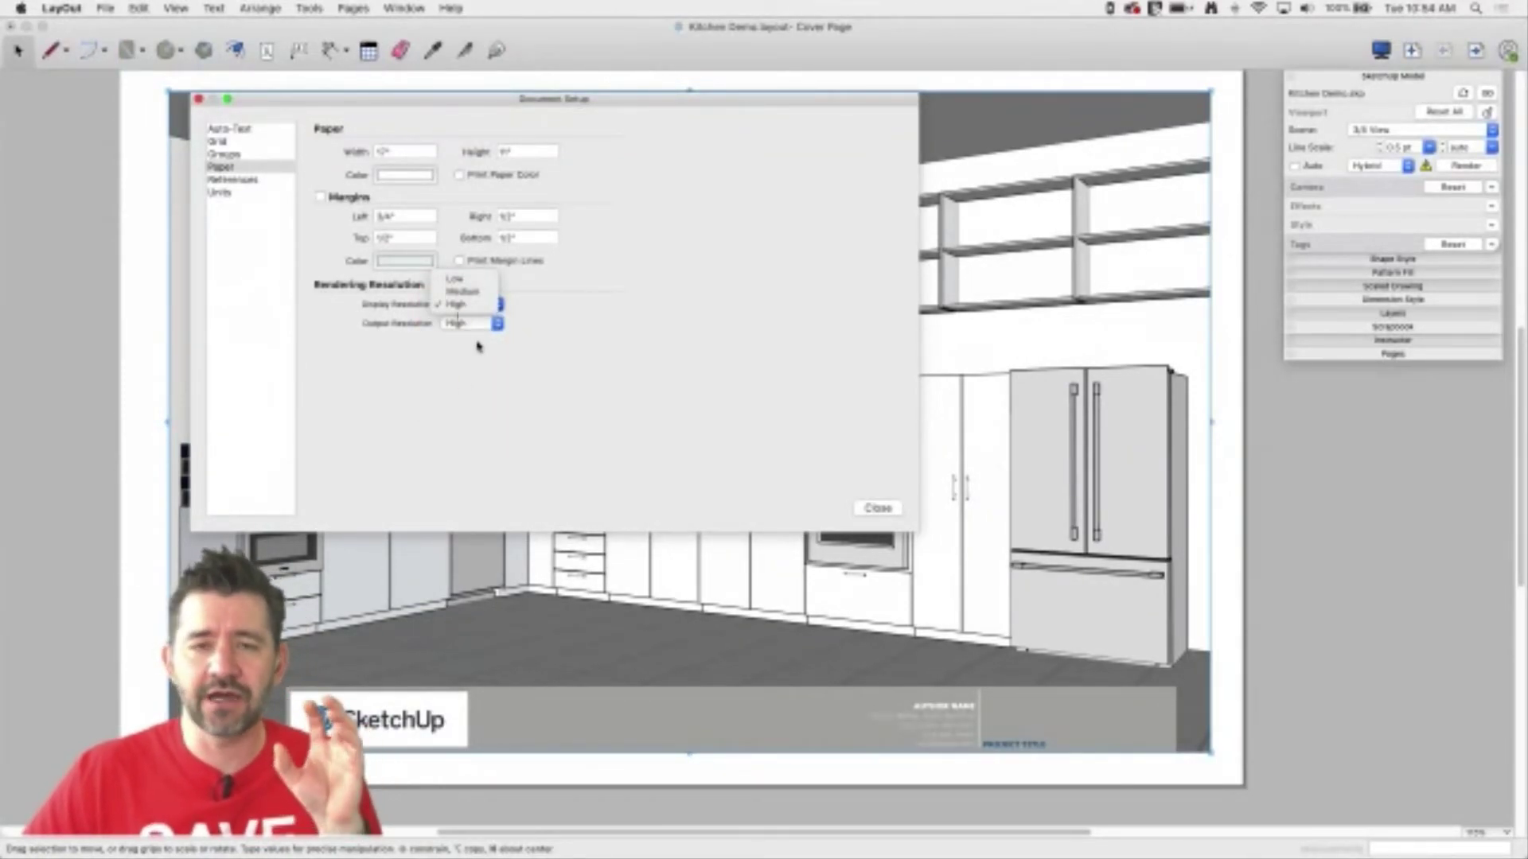
left_click(466, 281)
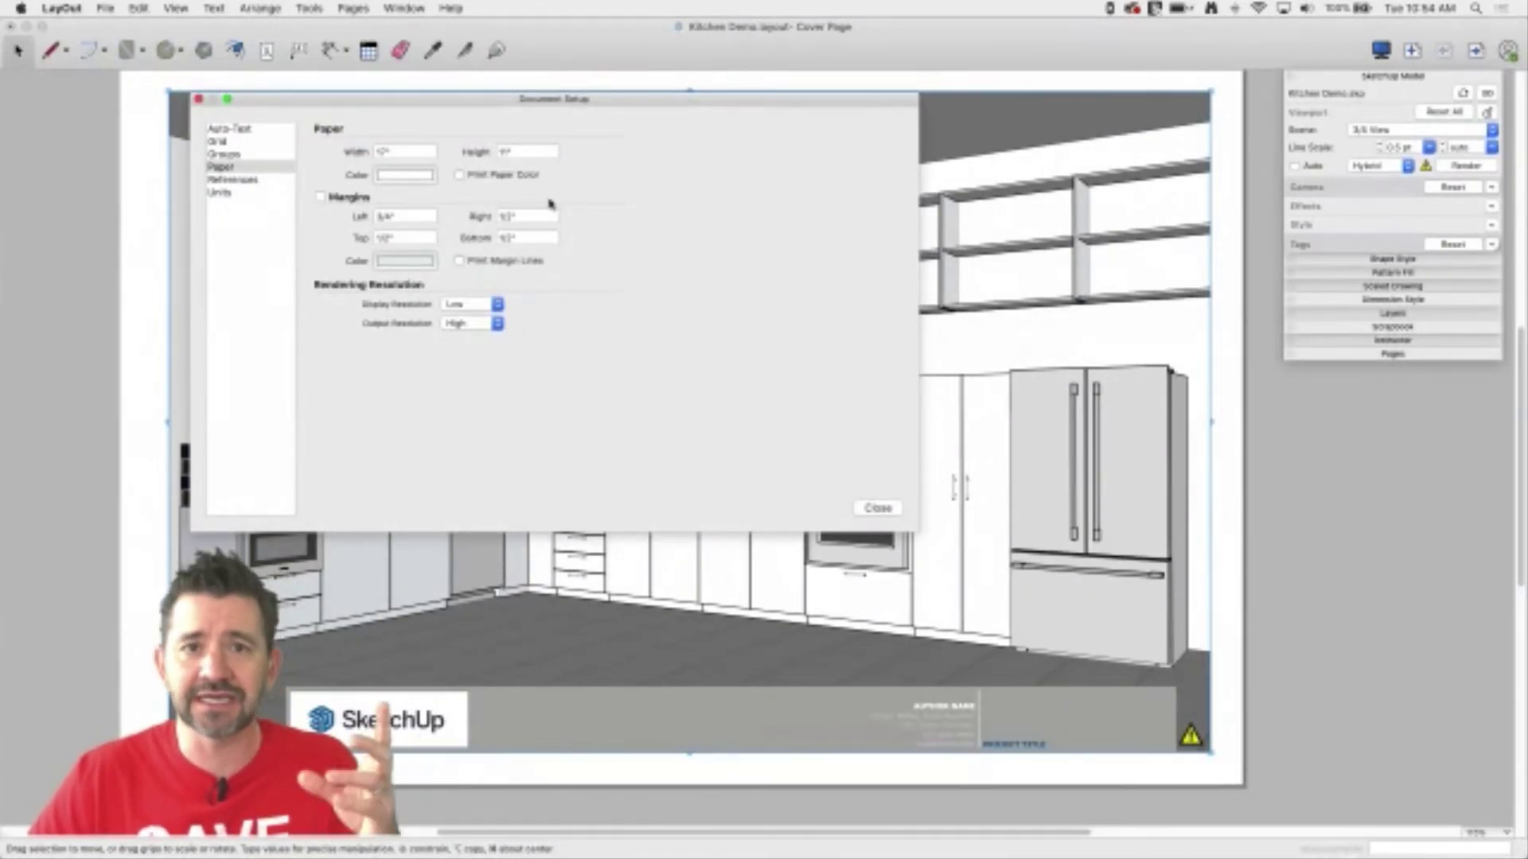
left_click(199, 100)
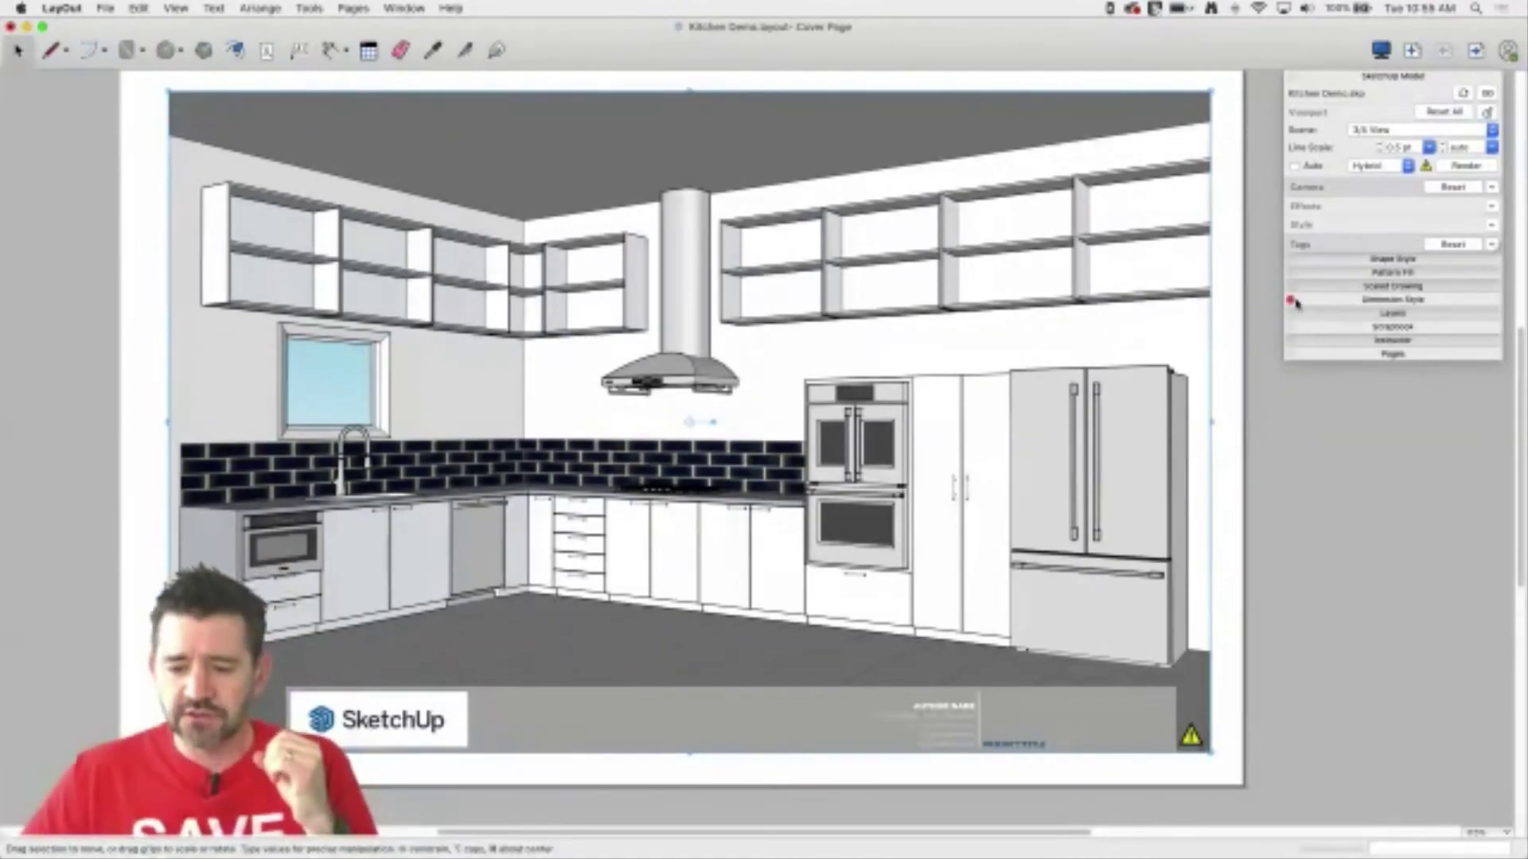
- Check the North Wall, West Wall and Plan View groups on the Inside Page and show the document's layers
left_click(1386, 355)
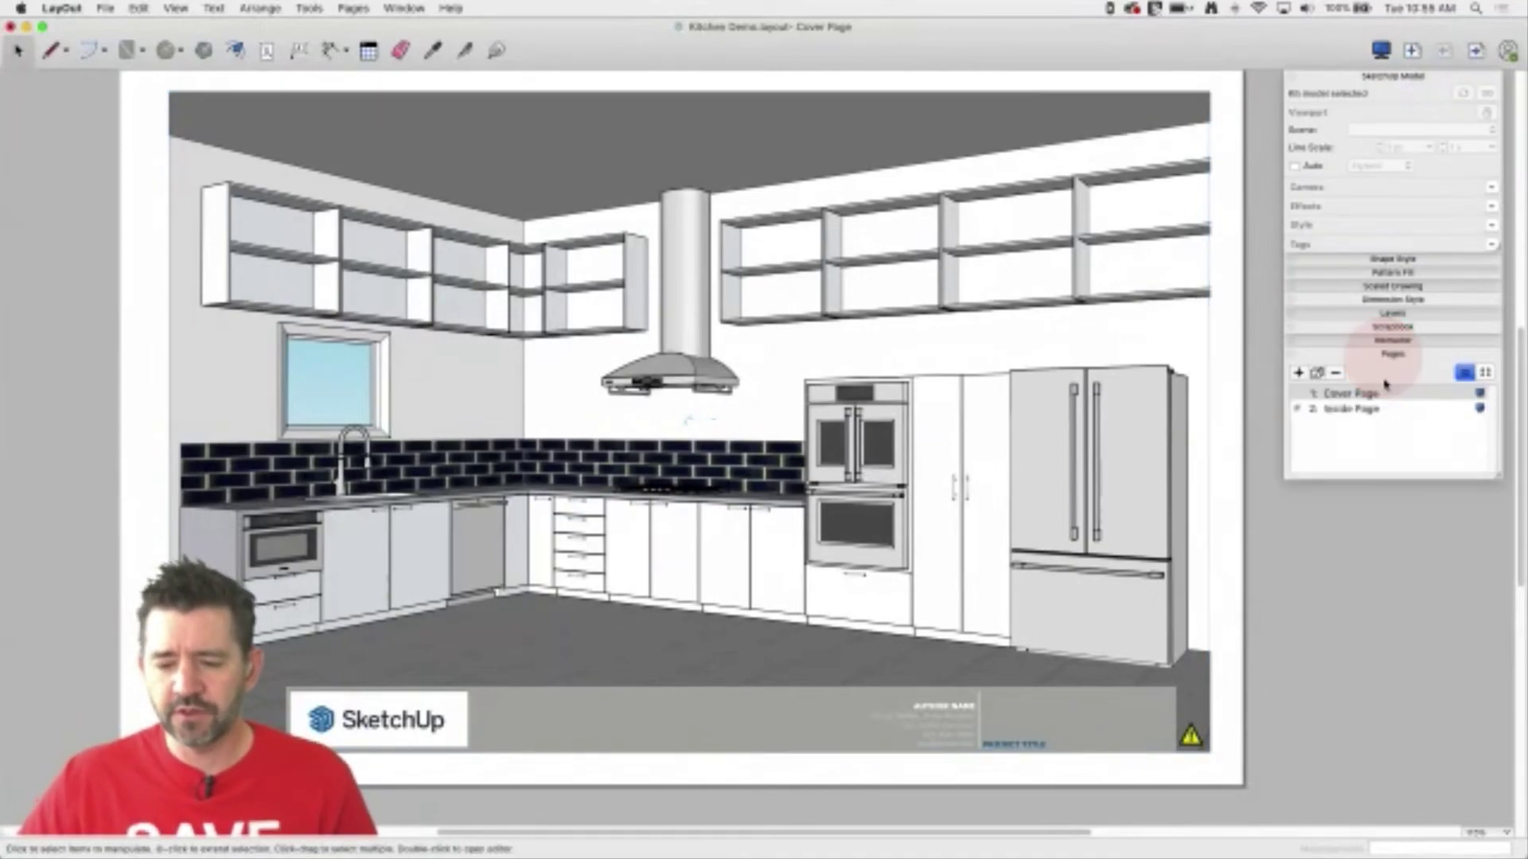
left_click(1376, 410)
left_click(1069, 283)
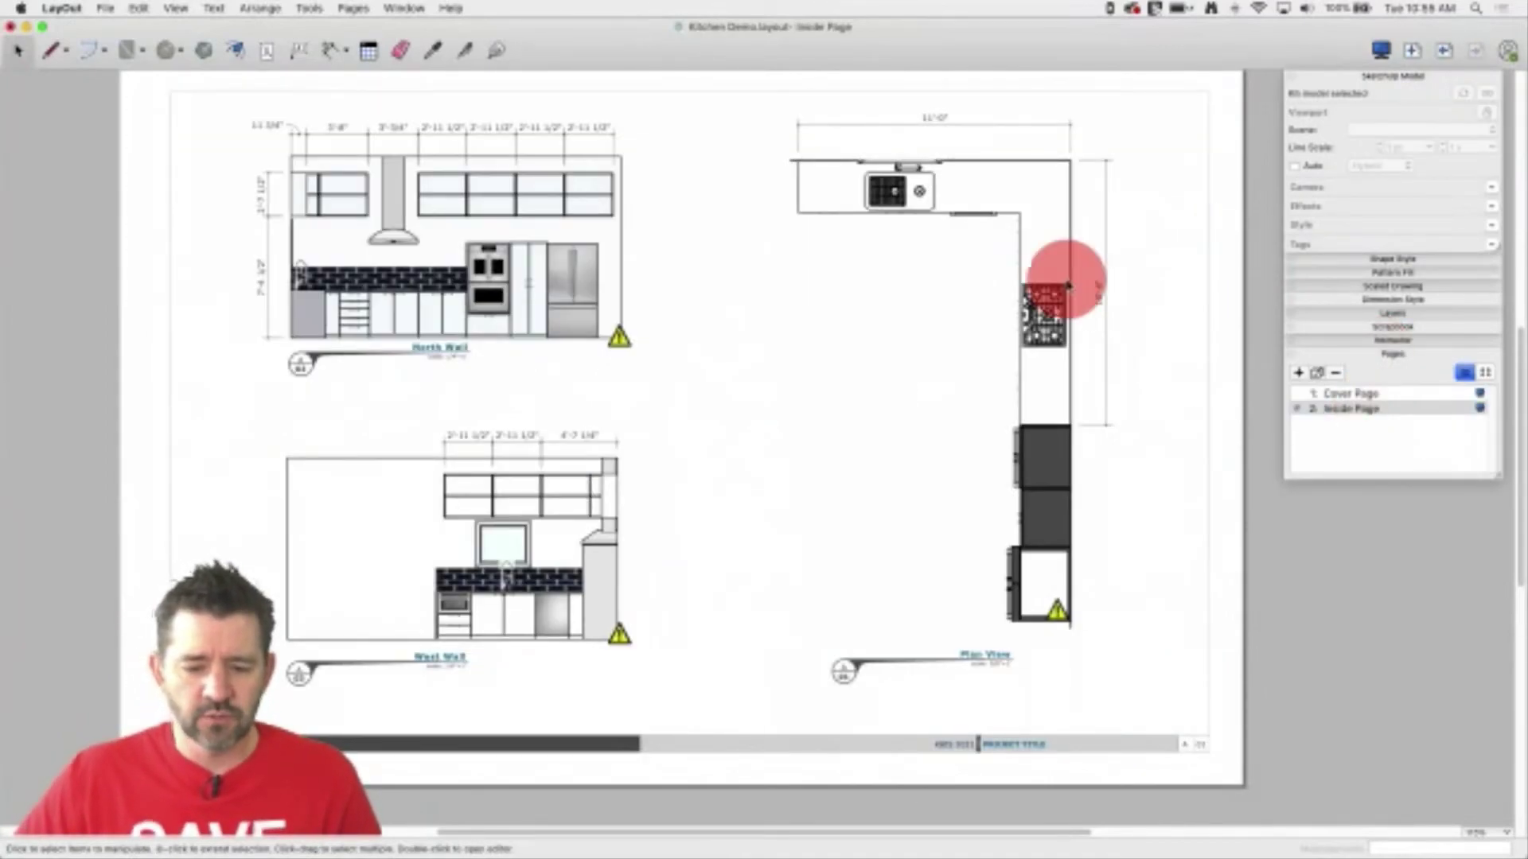
left_click(454, 257)
left_click(449, 491)
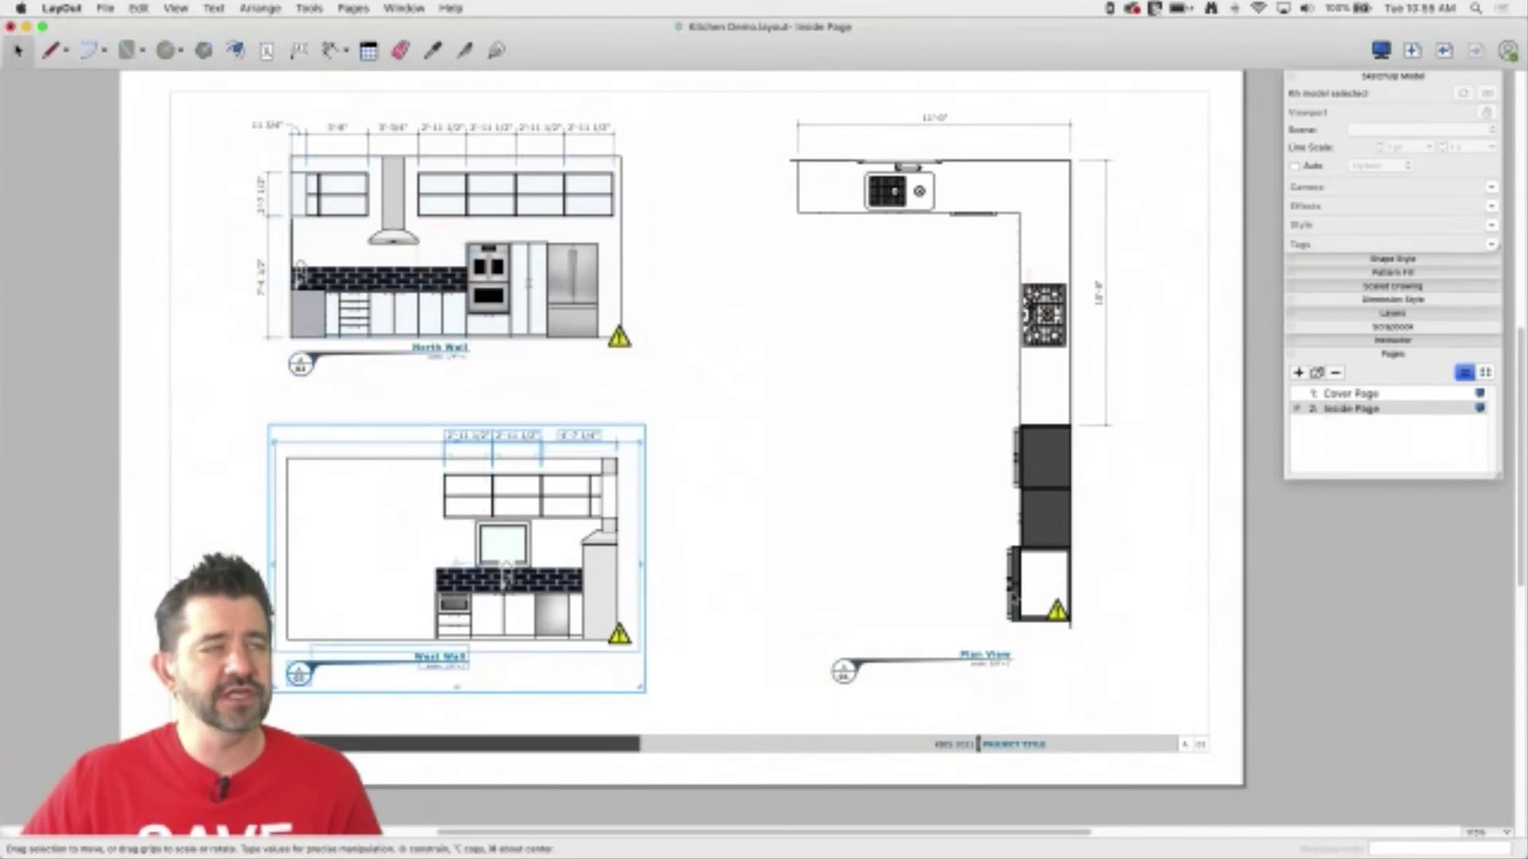
left_click(309, 362)
left_click(344, 649)
left_click(870, 676)
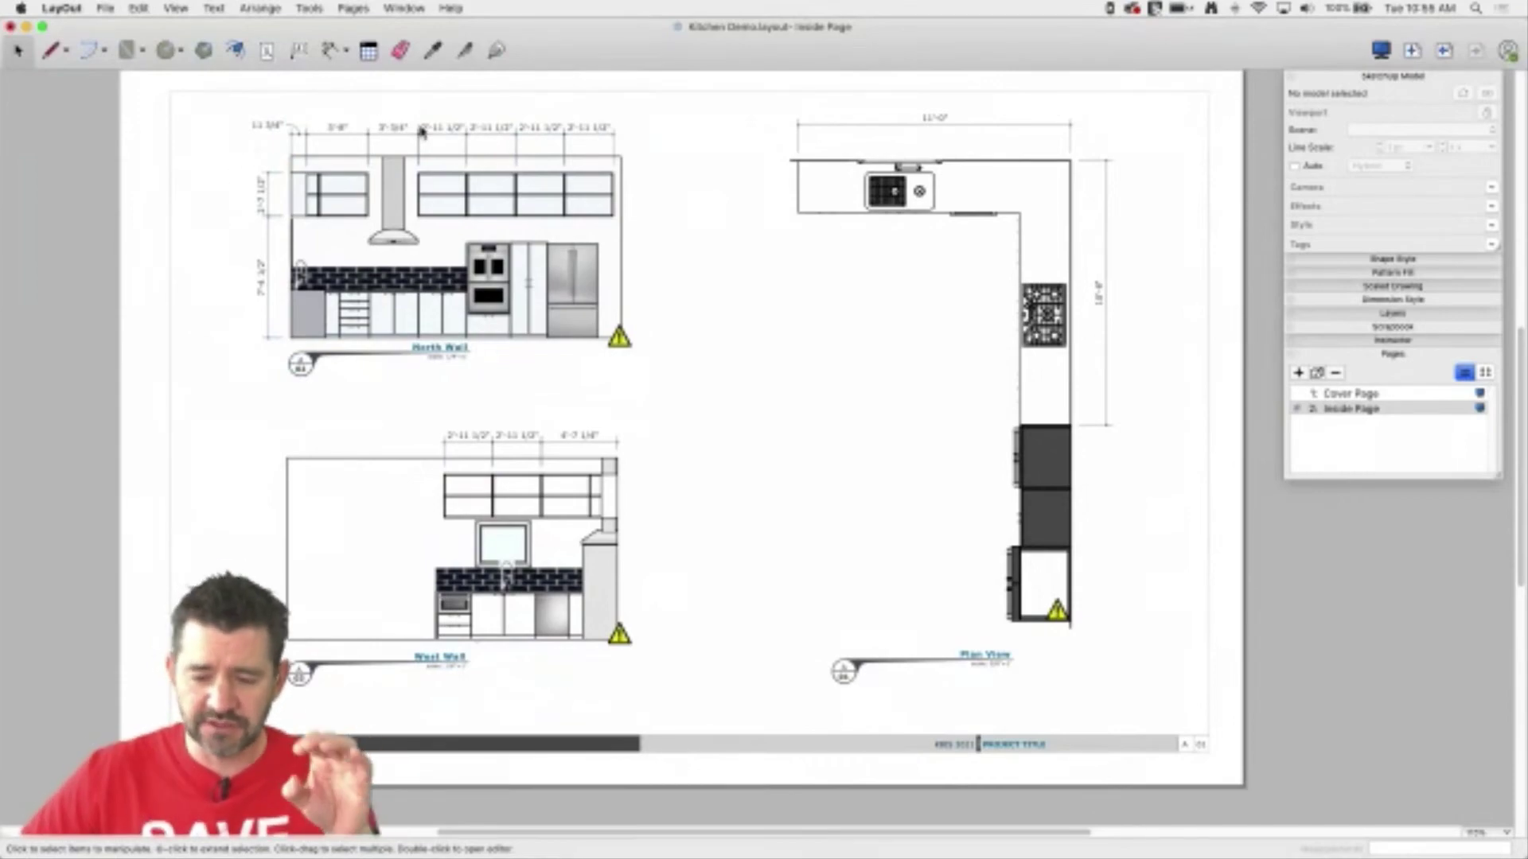
left_click(1355, 315)
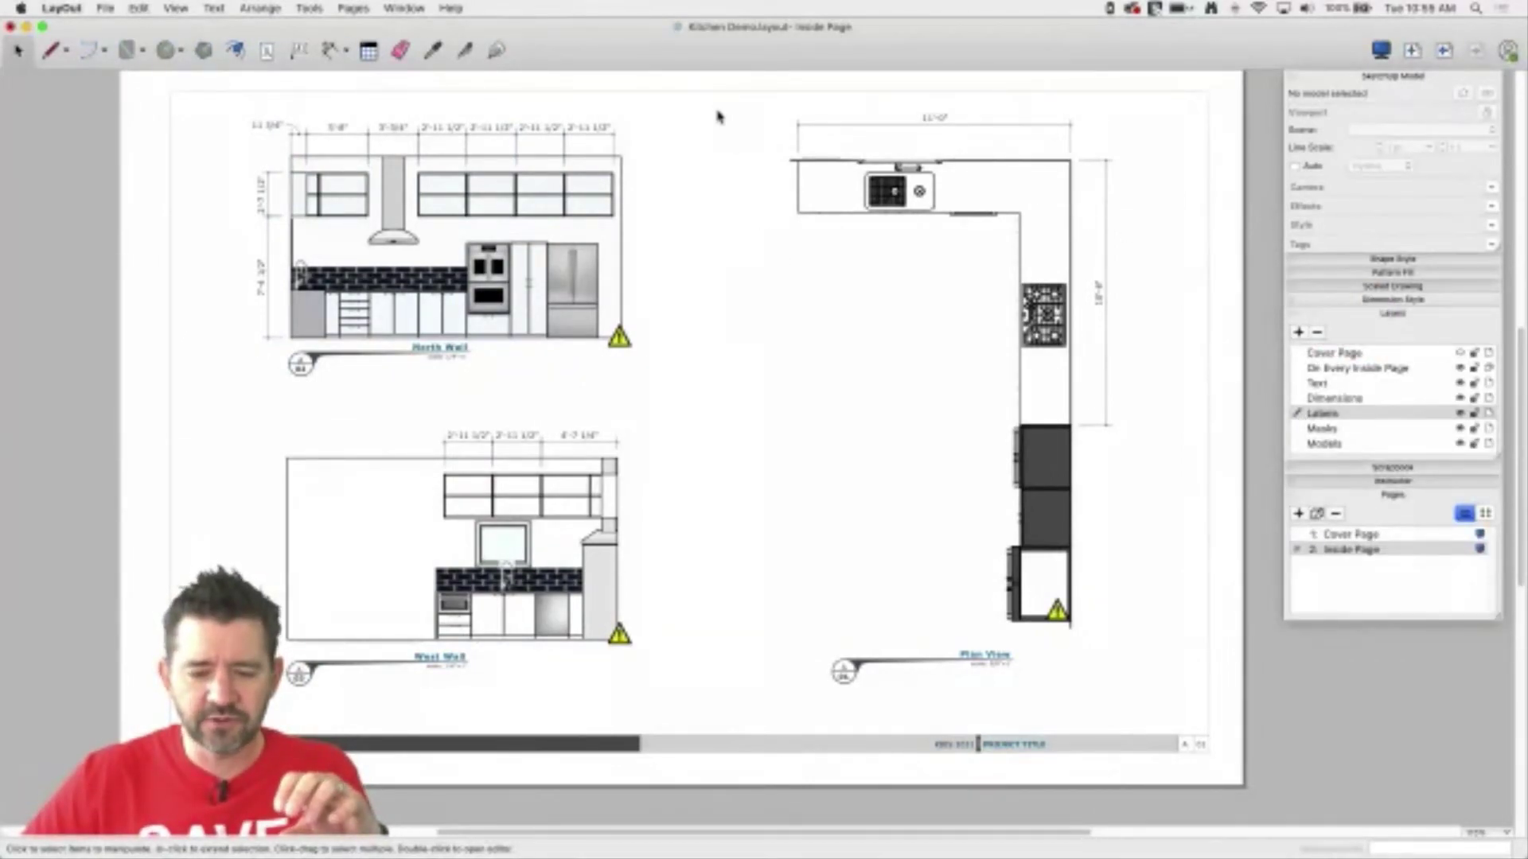
- Ungroup the Plan View drawing, with its dimensions and label, on the Inside Page
left_click_drag(736, 82, 1156, 718)
right_click(1059, 408)
left_click(1105, 568)
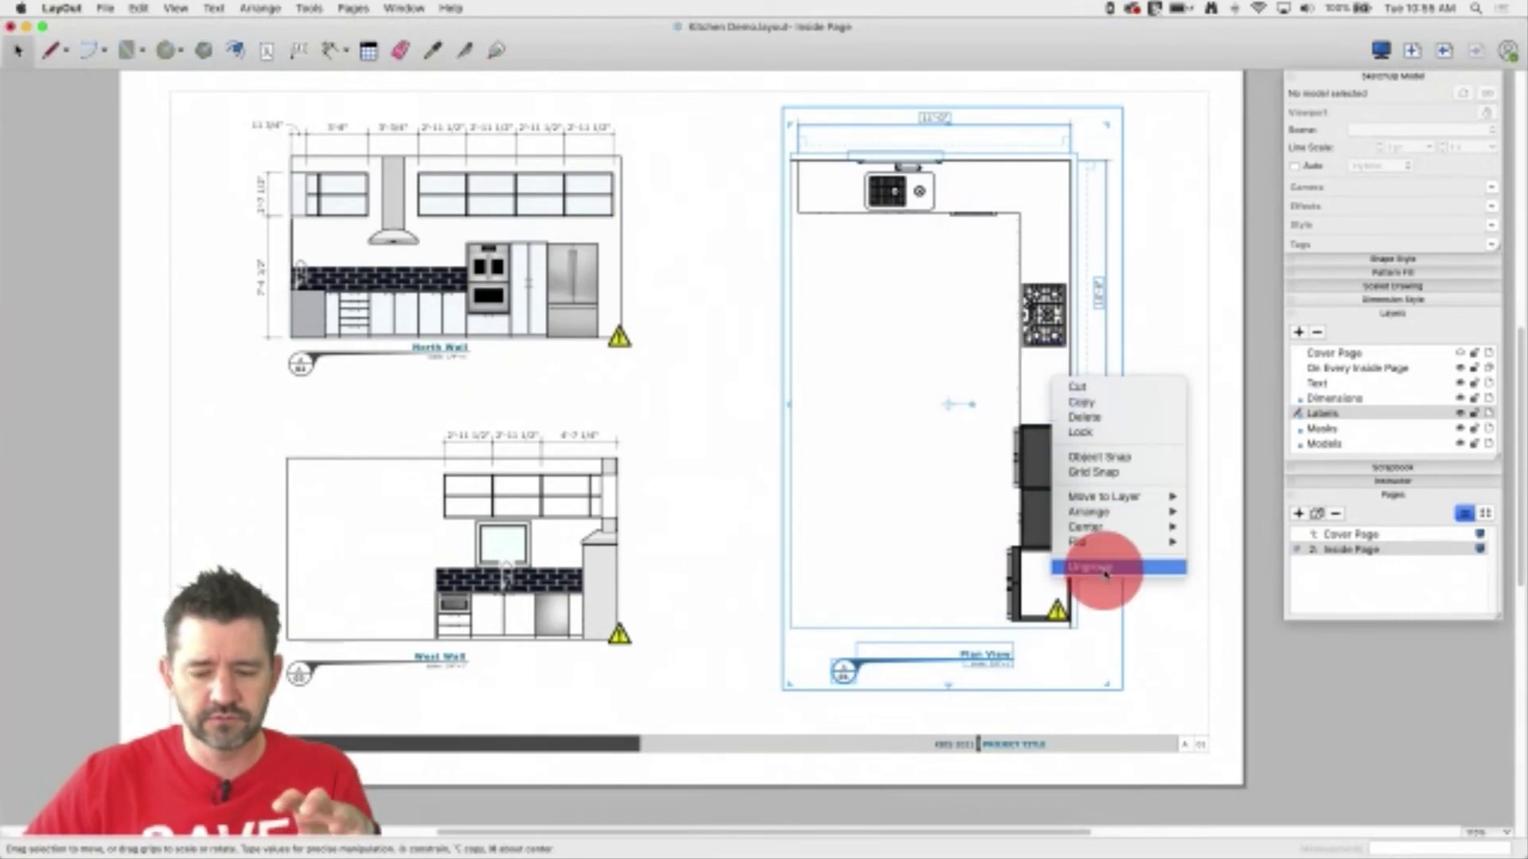
- Group the Plan View model, dimensions, mask and label back together as one object
left_click(741, 82)
left_click_drag(741, 82, 1170, 709)
right_click(1027, 387)
left_click(1133, 626)
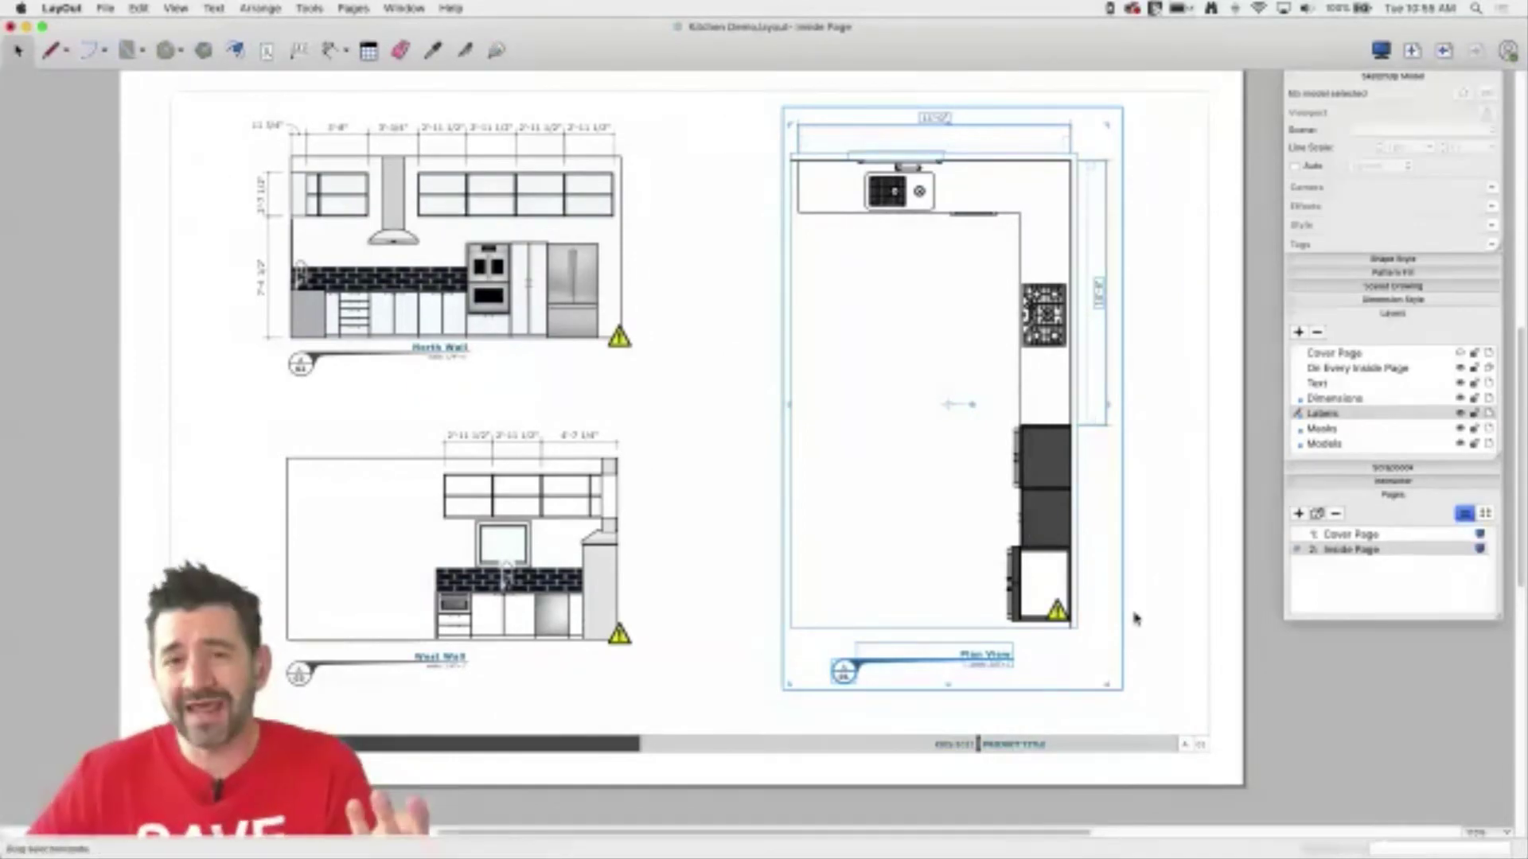
- On the Cover Page, select the 3D kitchen viewport and review the options available for it
left_click(1352, 535)
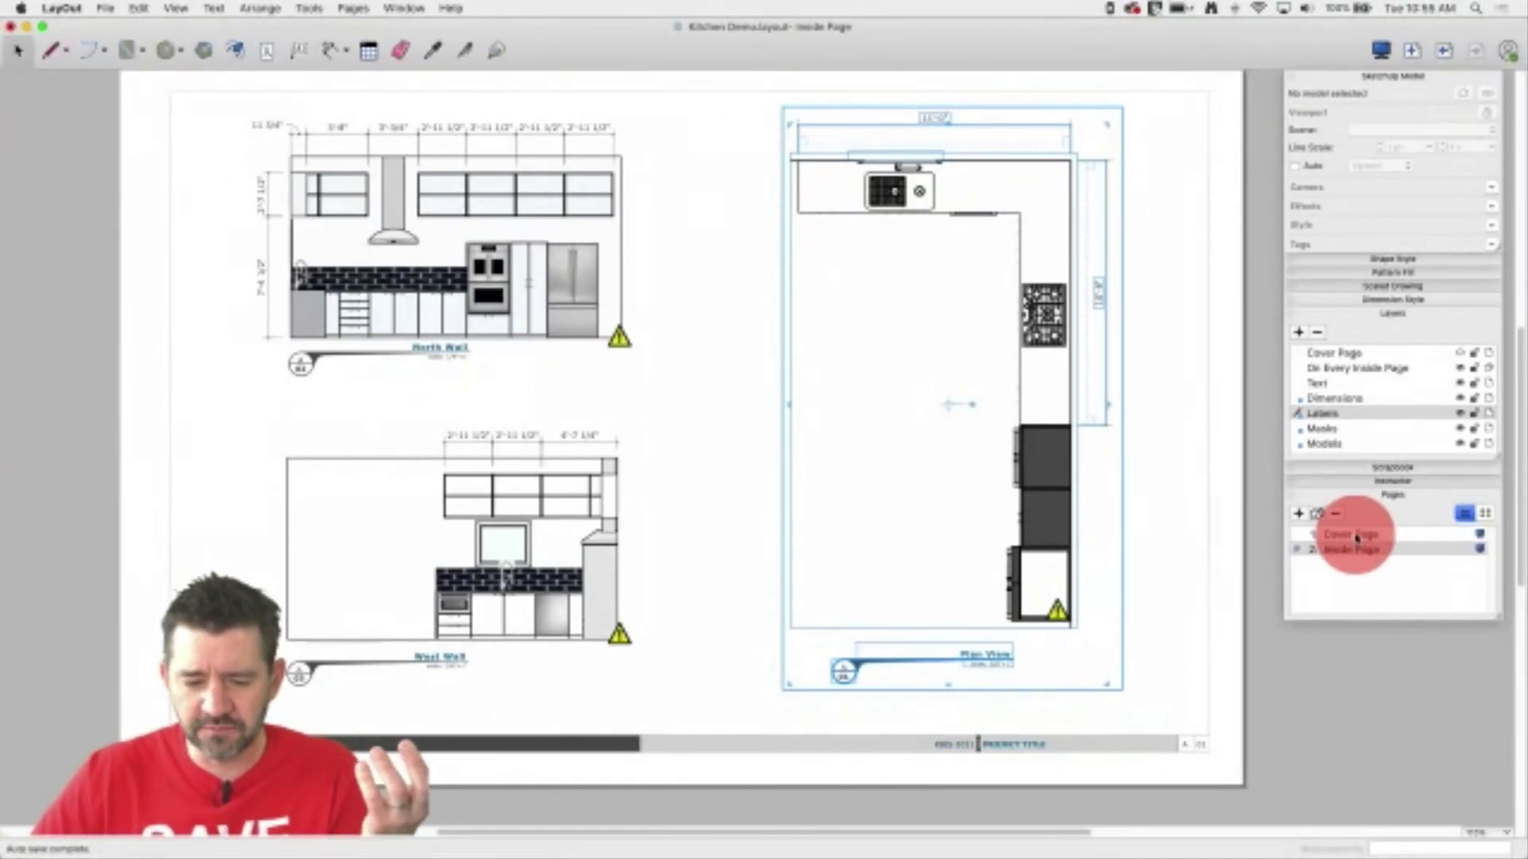
left_click(613, 466)
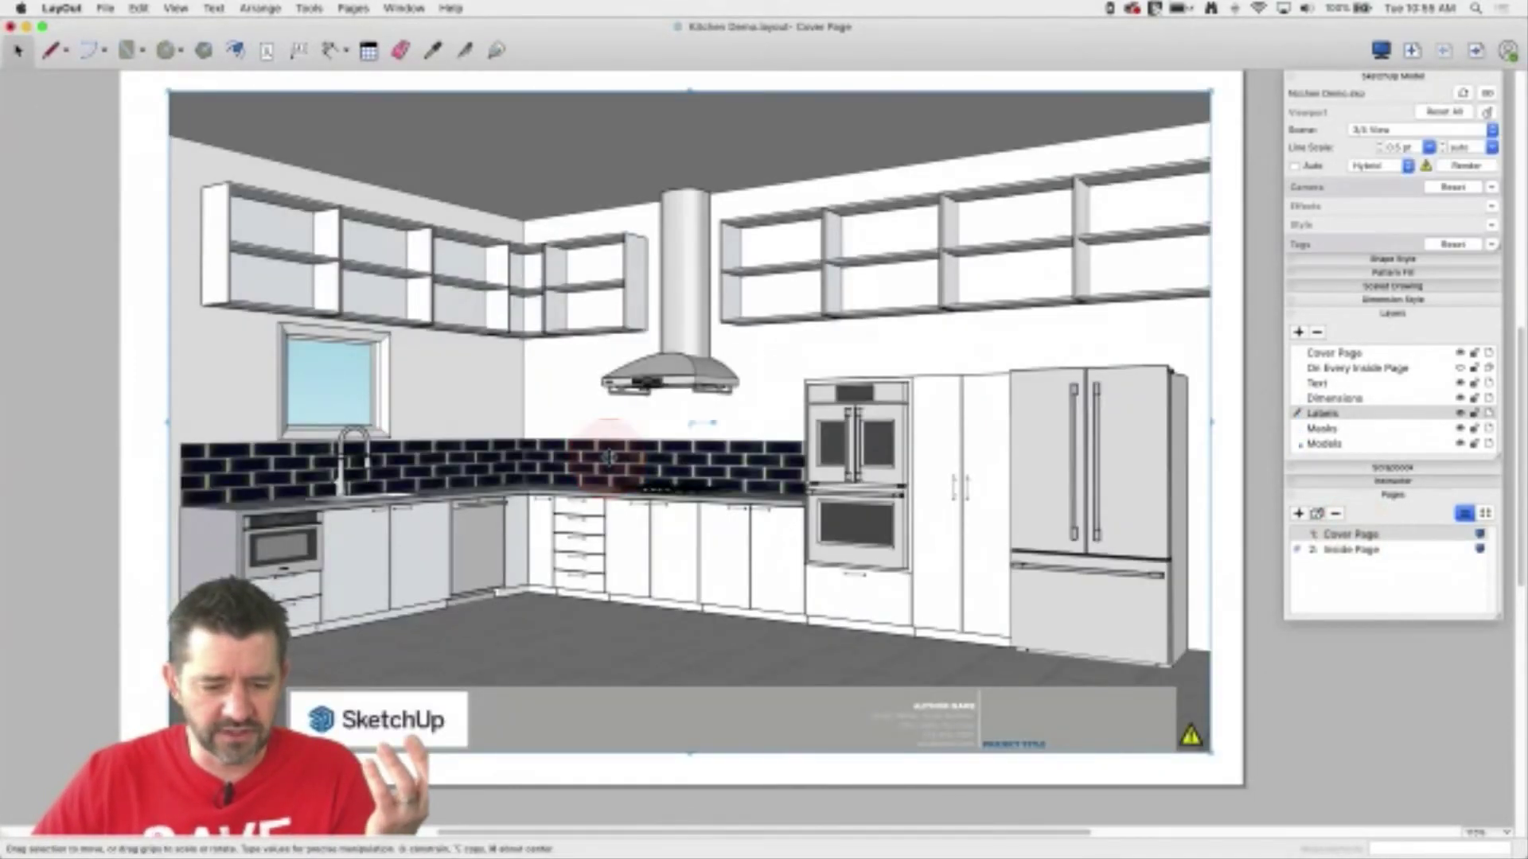
right_click(511, 364)
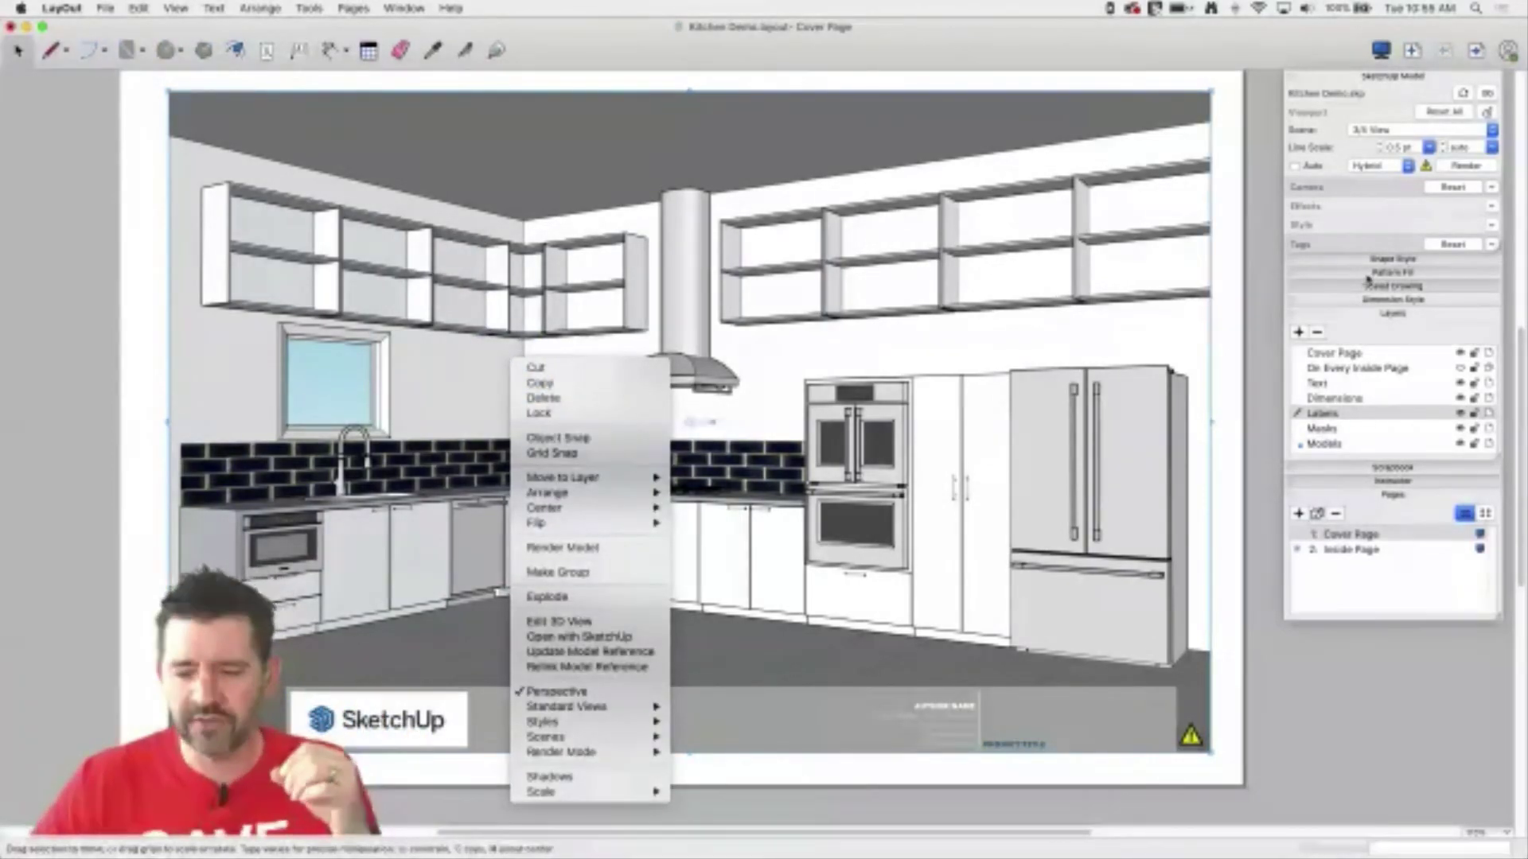
left_click(1354, 549)
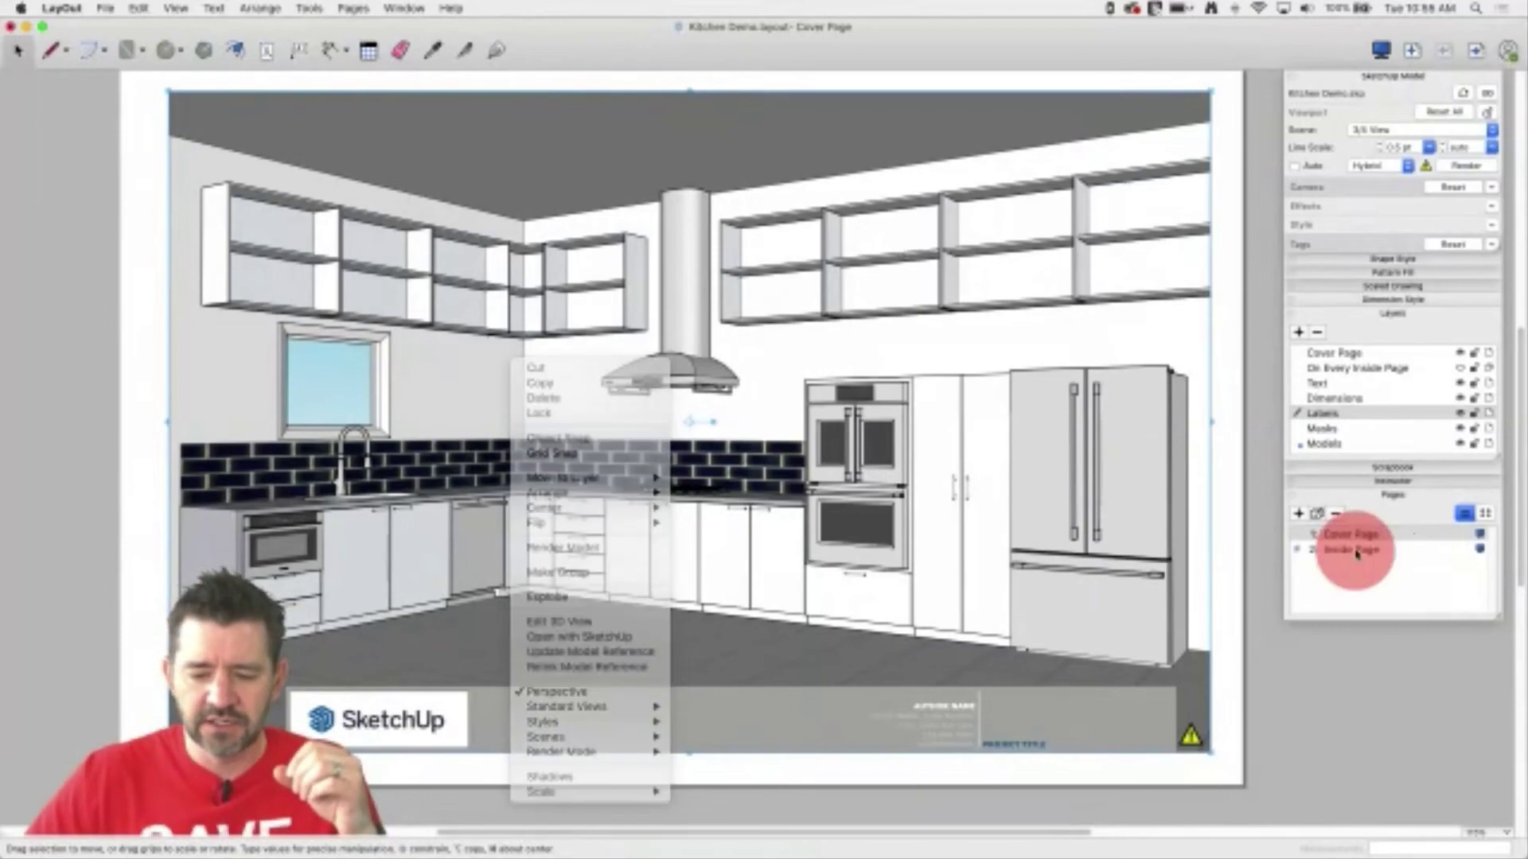
- Return to the Inside Page and check the grouped Plan View drawing, leaving it deselected
left_click(1336, 550)
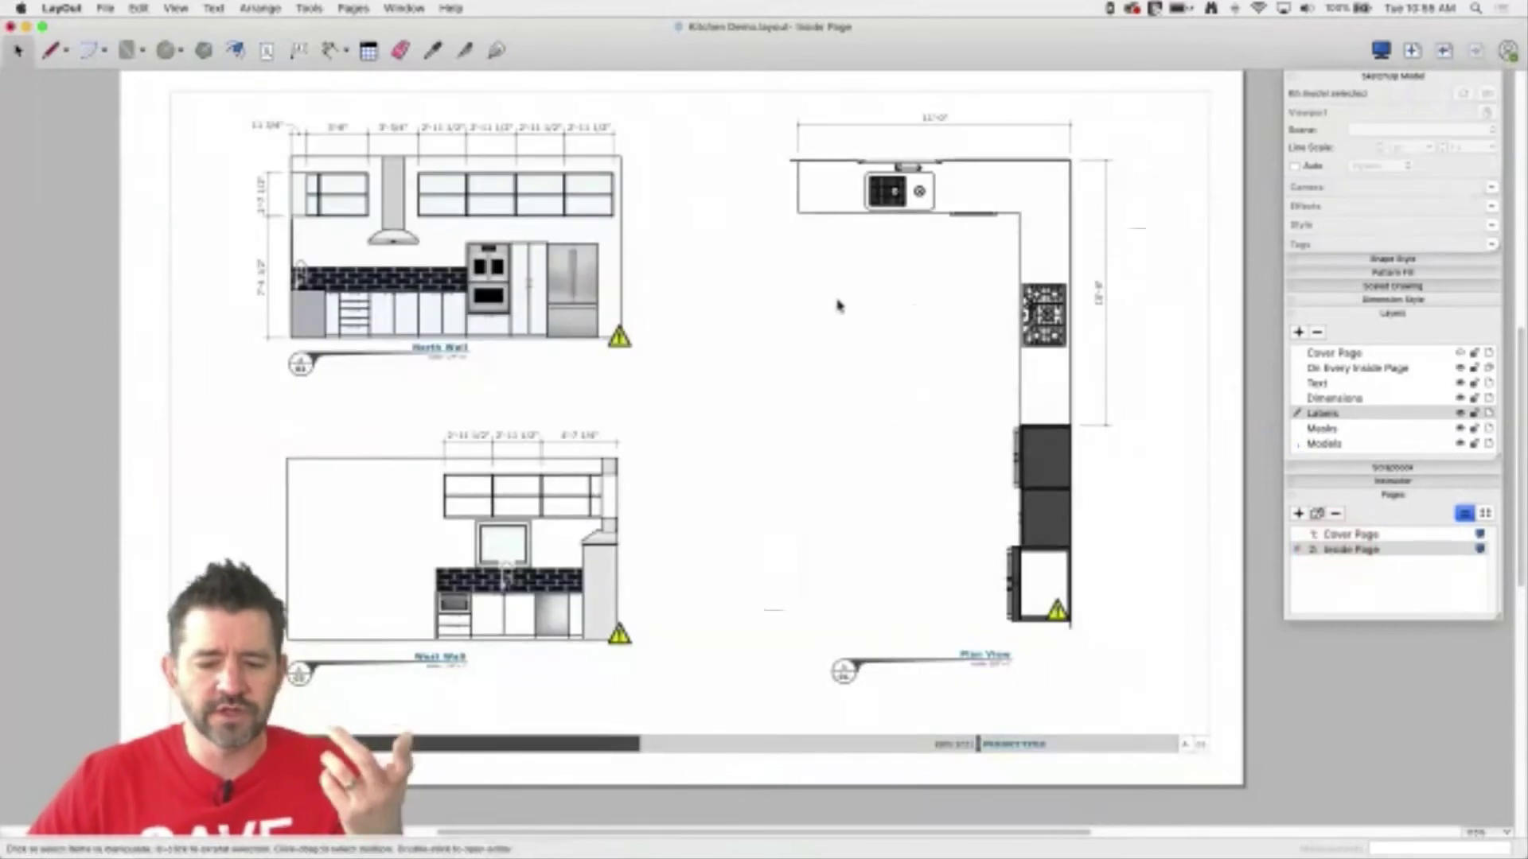
left_click(884, 663)
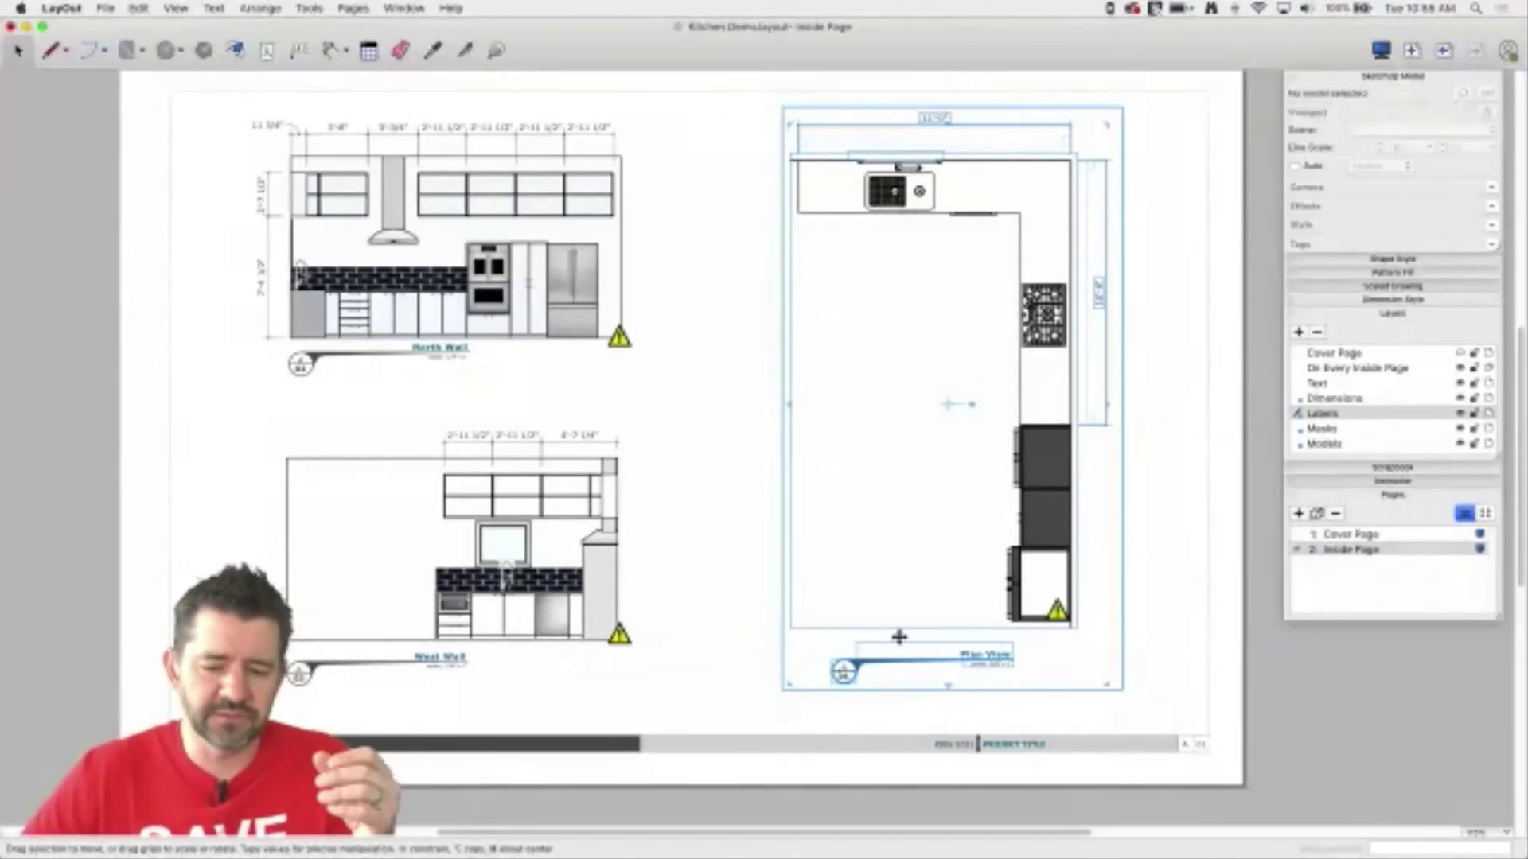
left_click(1011, 241)
double_click(1011, 240)
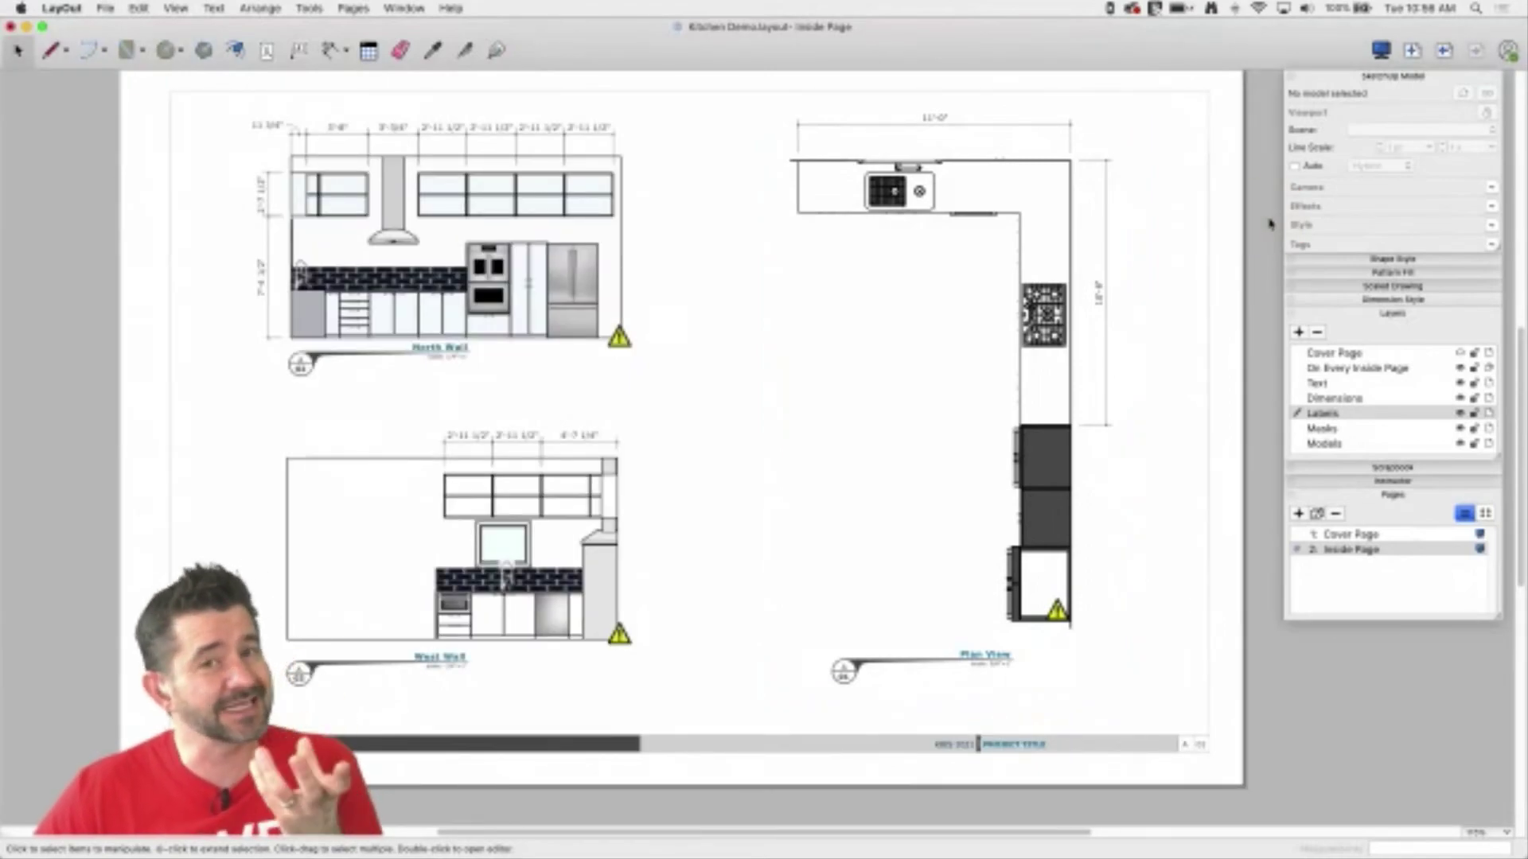
- Start a new scaled drawing on the Inside Page
left_click(1380, 288)
left_click(1363, 310)
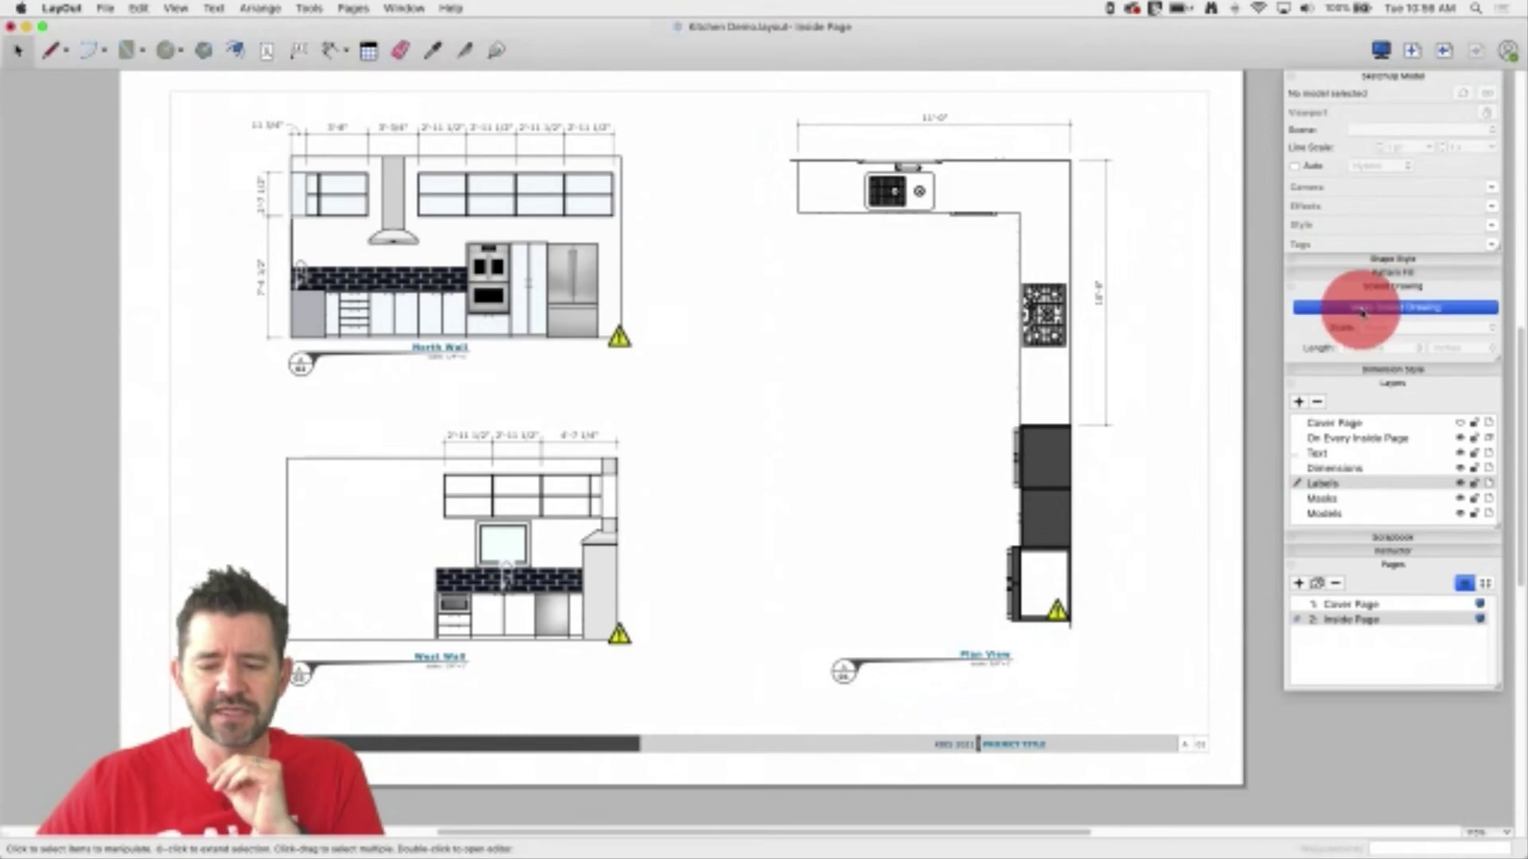